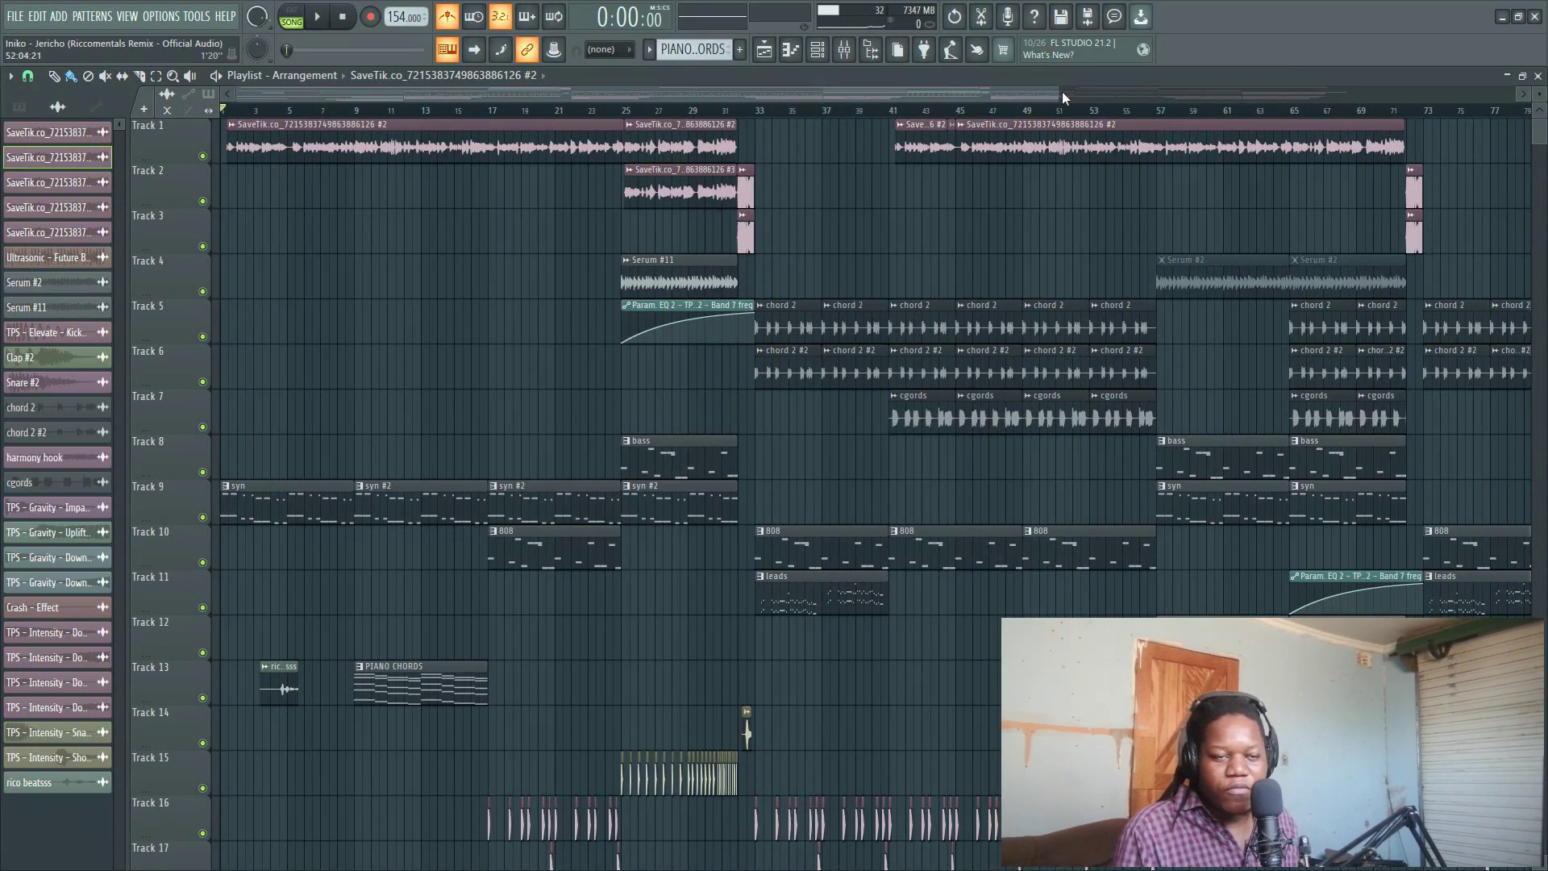
- Open the syn clip's melody in the piano roll, checking the mixer and playlist along the way
drag(1059, 94, 597, 93)
click(434, 289)
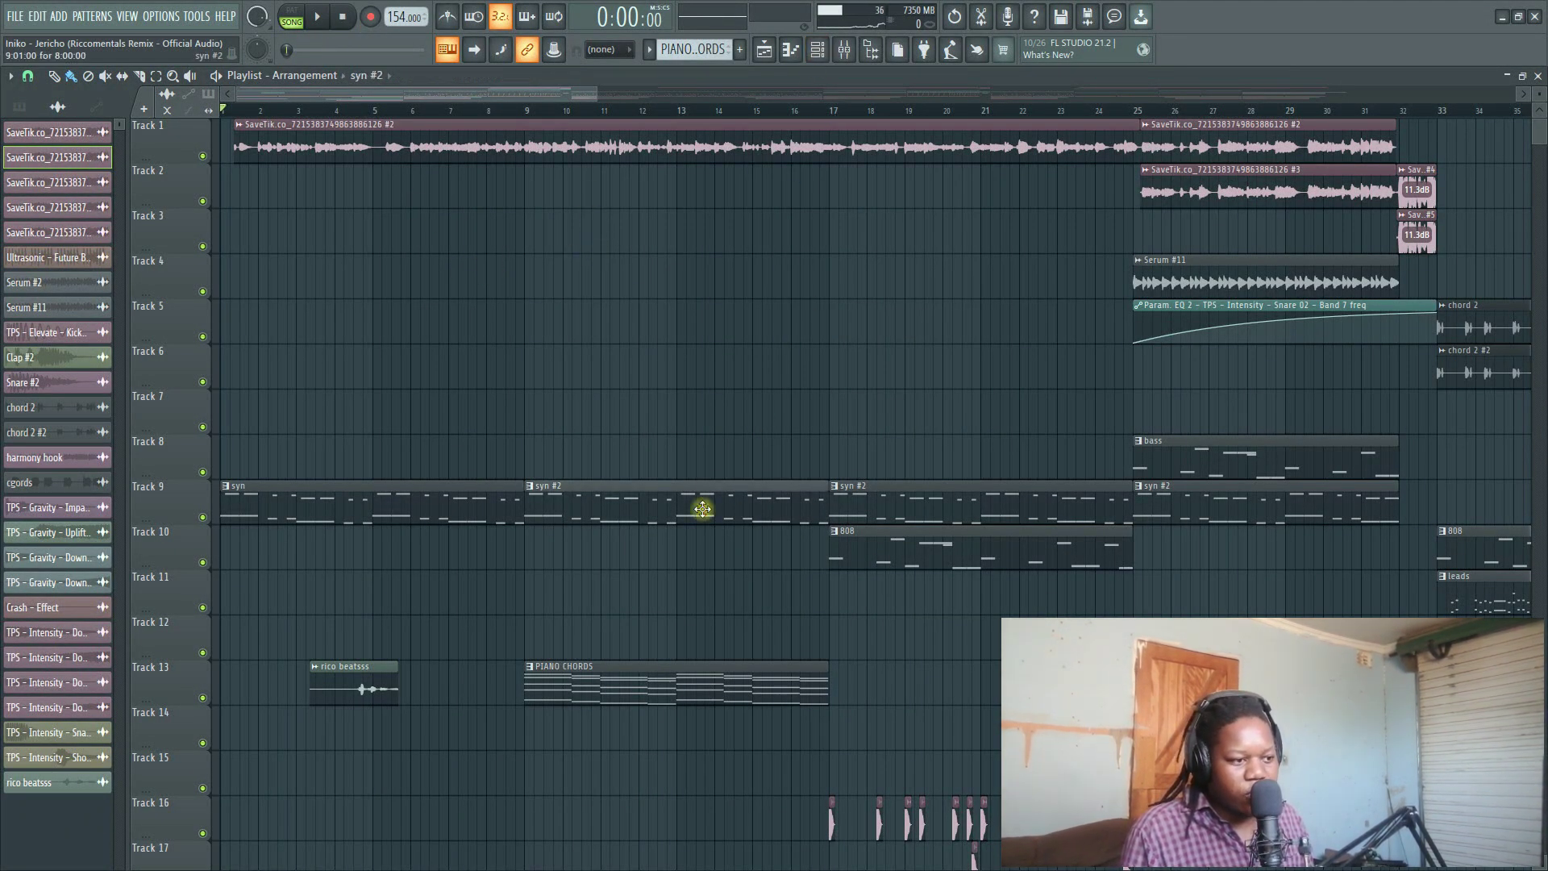
double_click(408, 506)
click(844, 50)
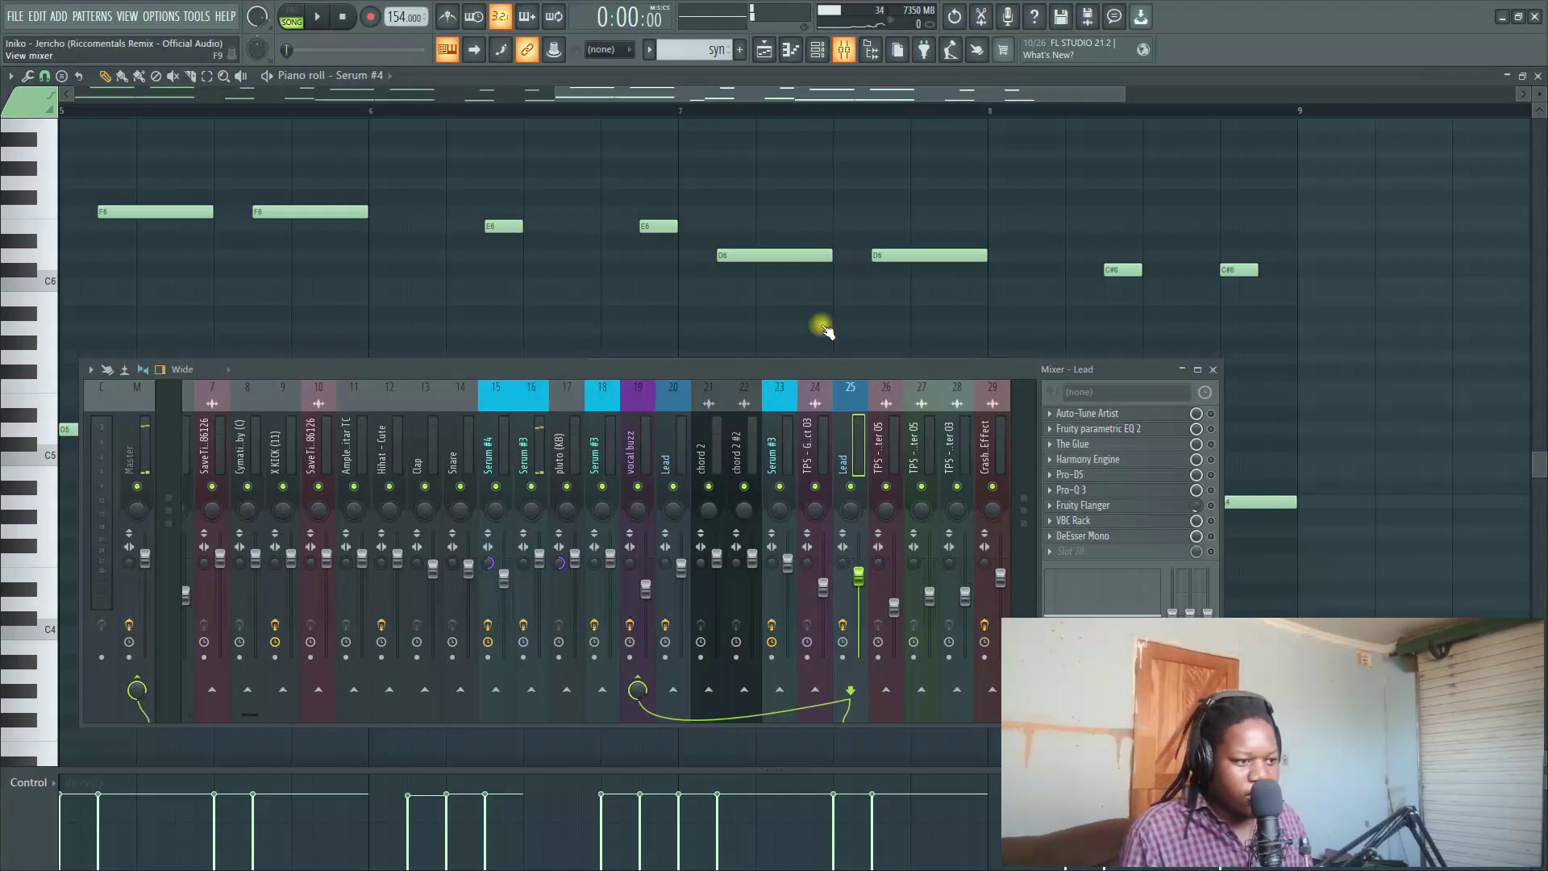
click(631, 329)
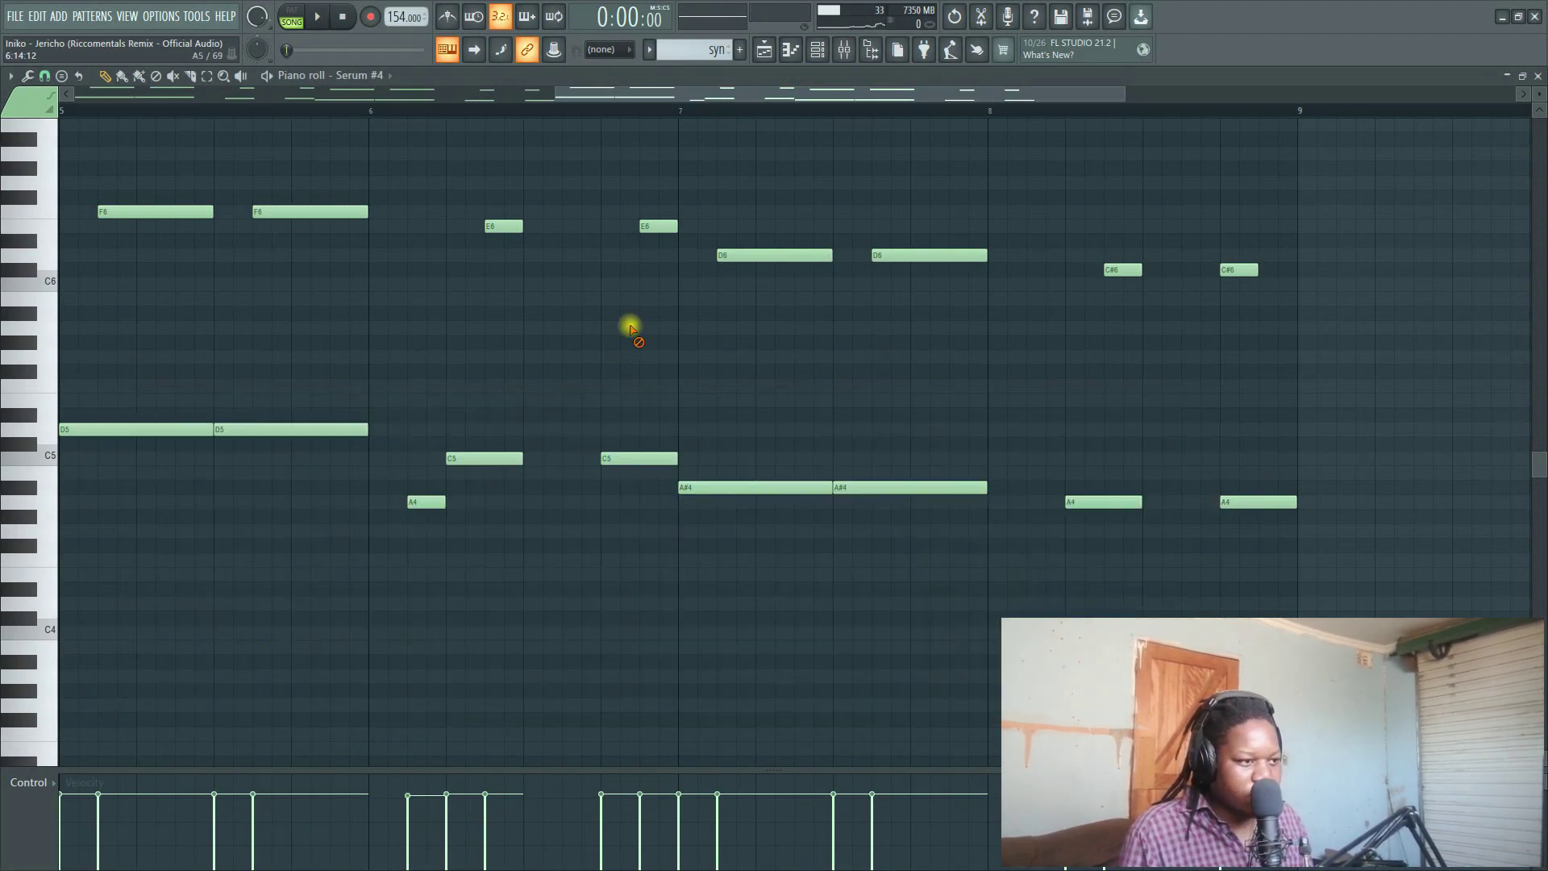
click(792, 51)
scroll(715, 127, down, 4)
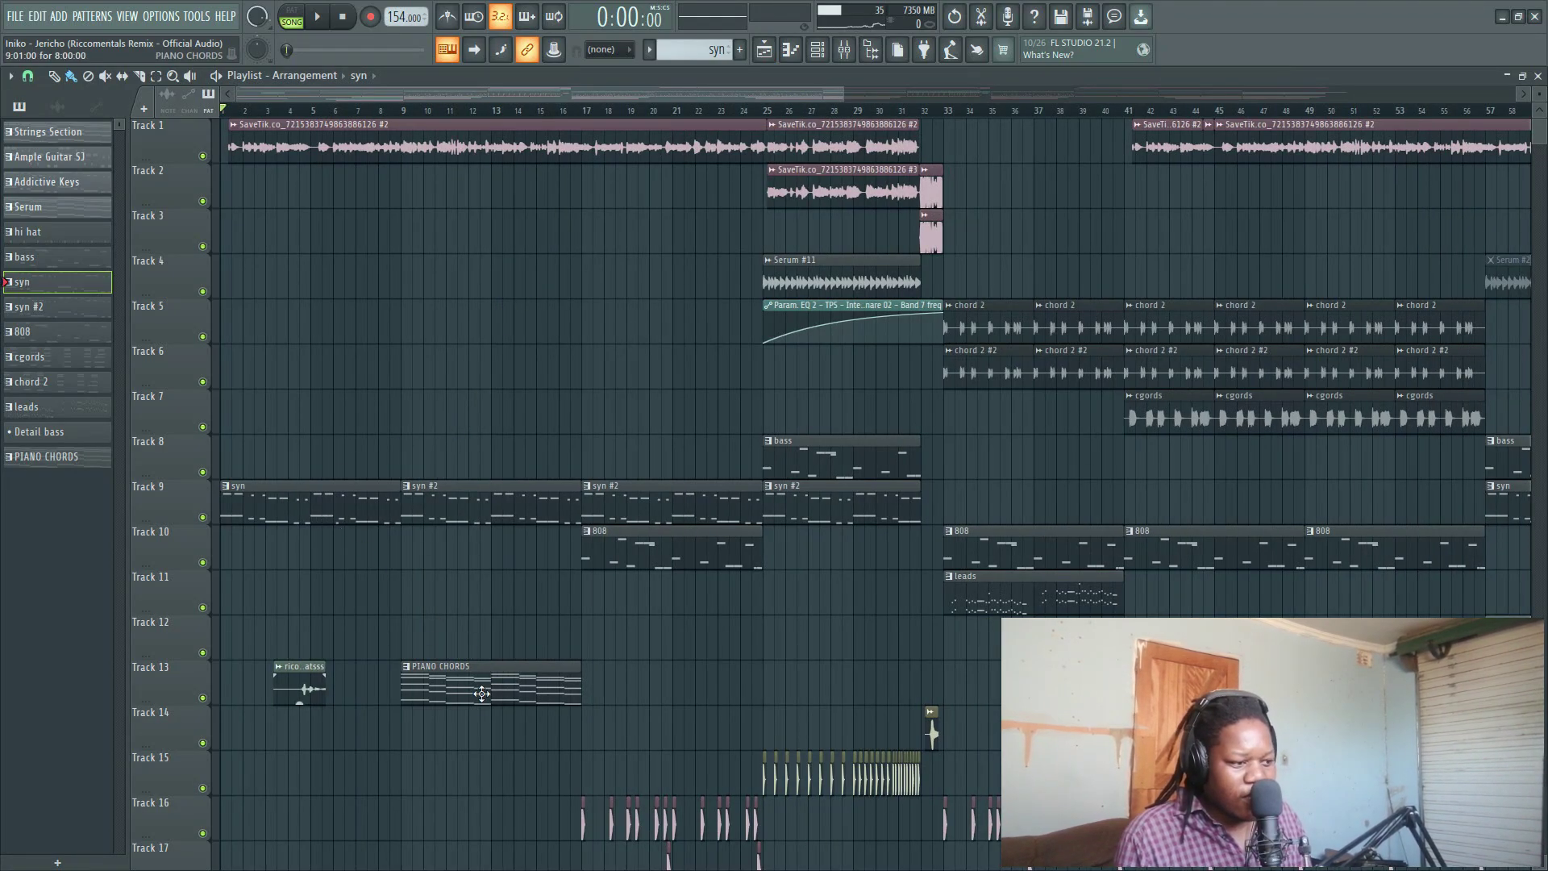
double_click(316, 507)
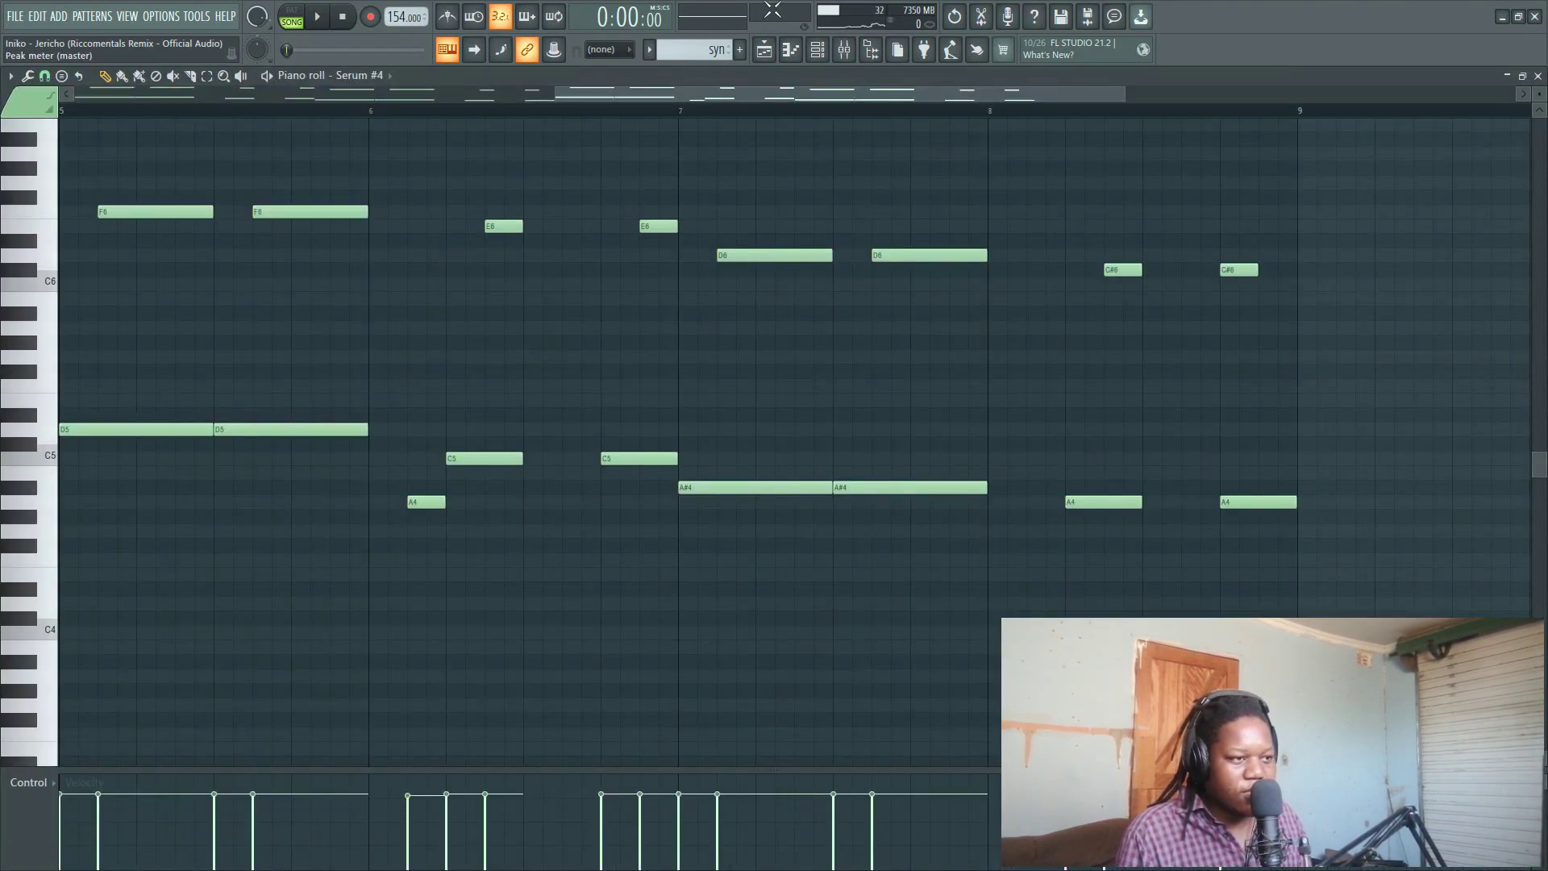
- Inspect the Serum #4 synth from the channel rack, then zoom out to show the melody from bar 1
click(816, 50)
click(241, 226)
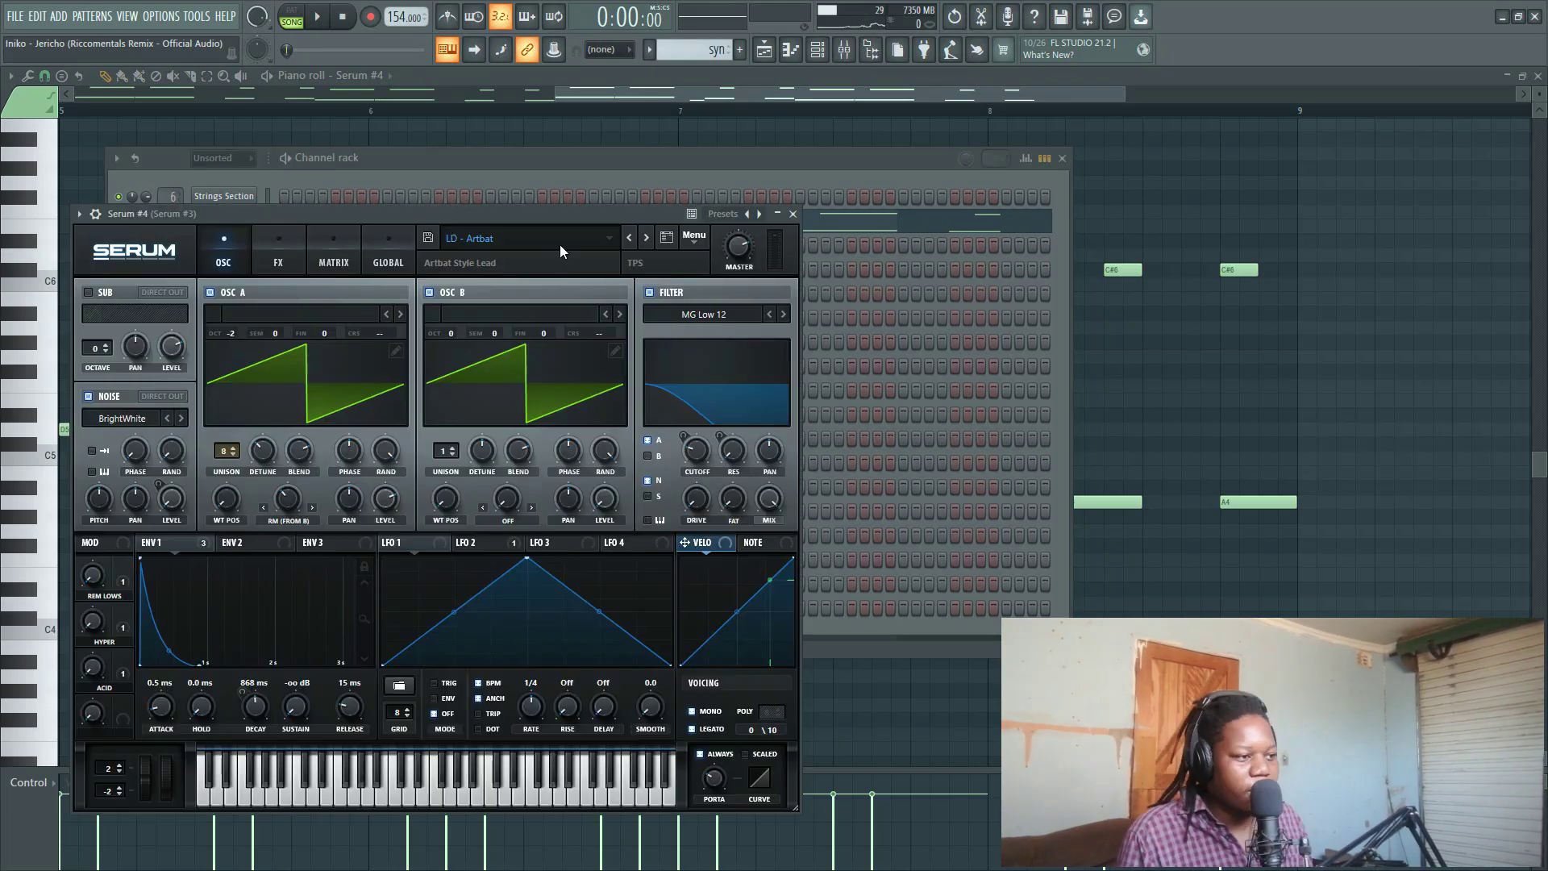
click(1186, 347)
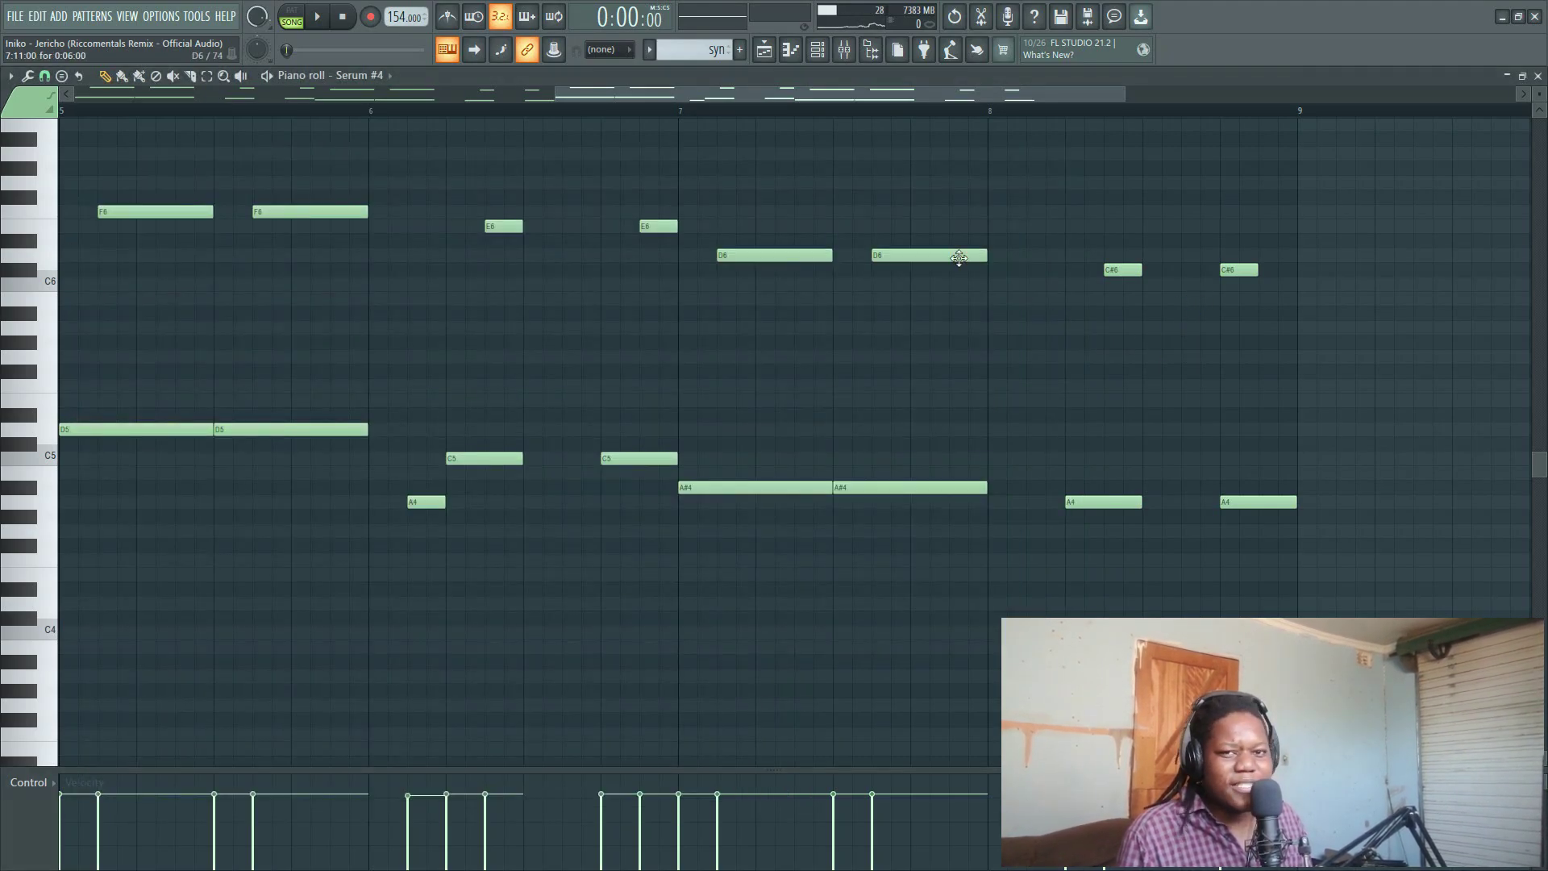
scroll(959, 257, up, 4)
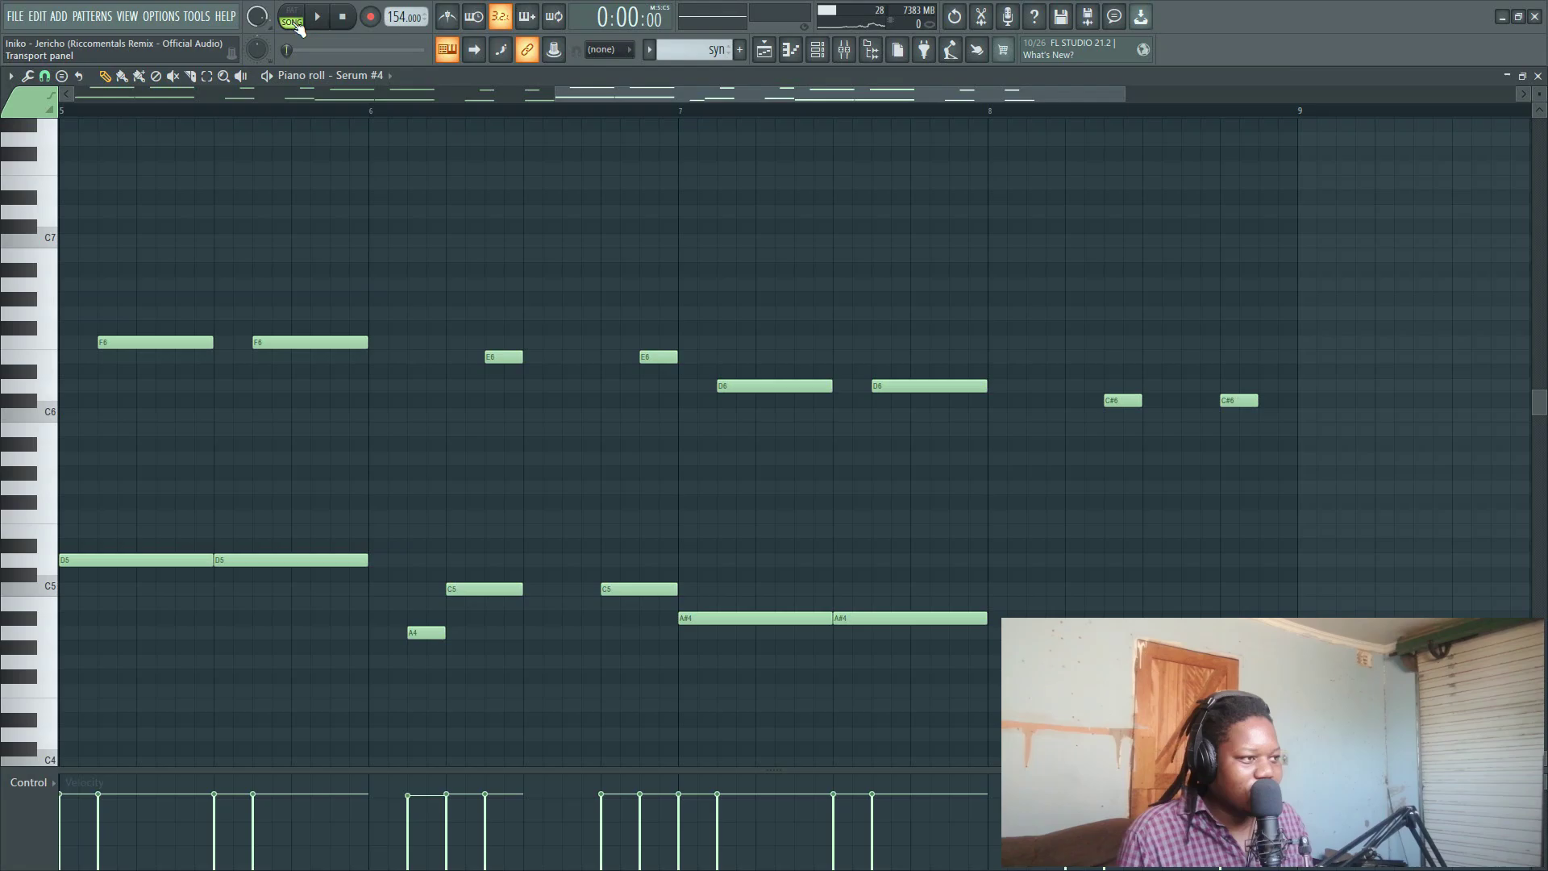
scroll(404, 114, down, 3)
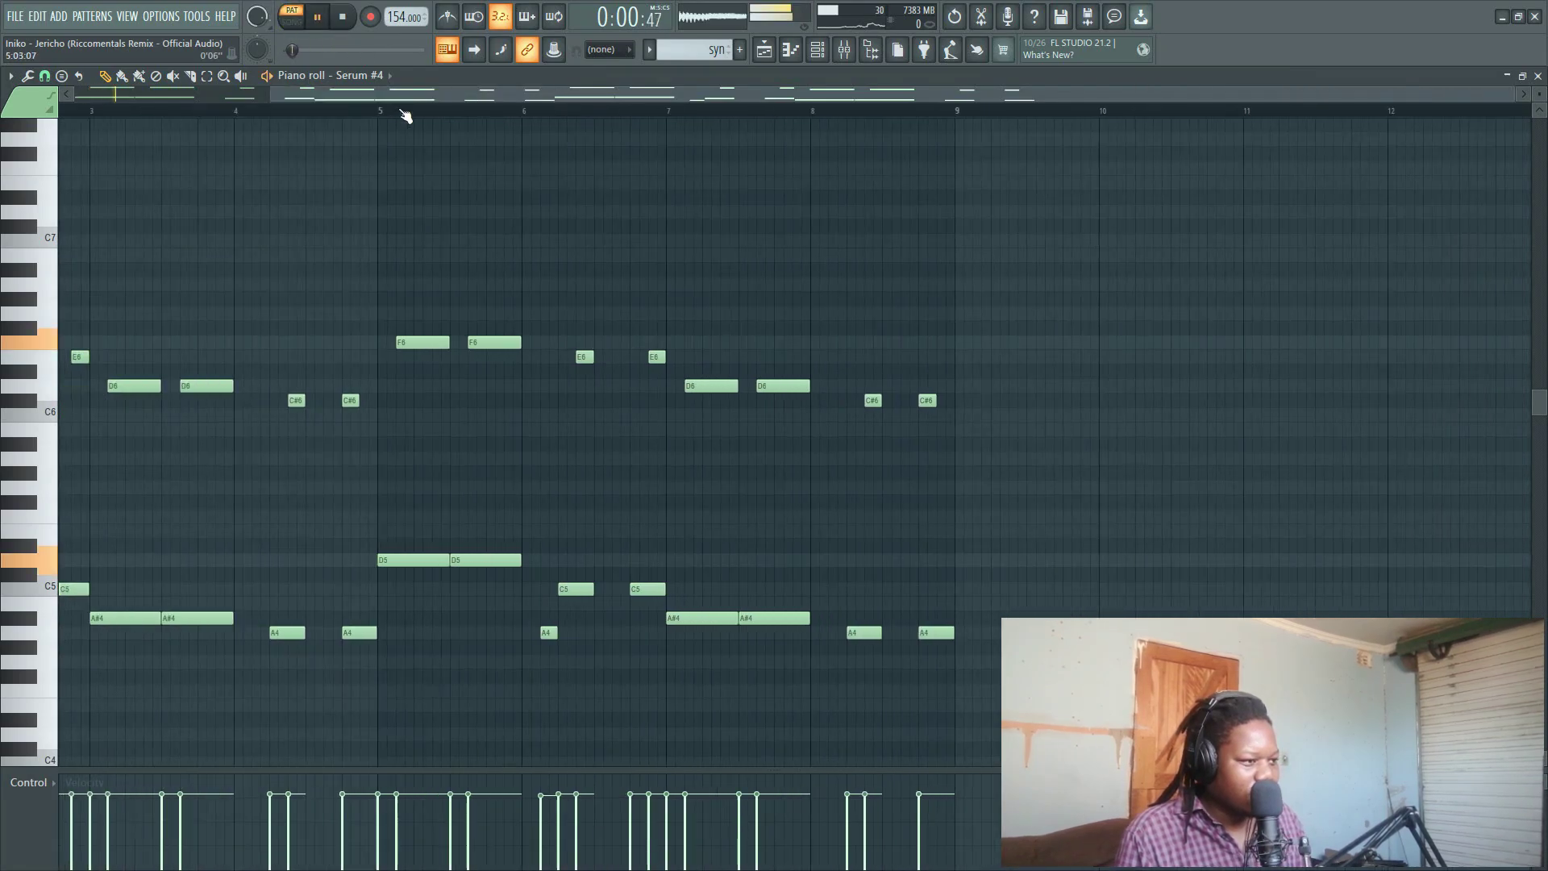
drag(404, 113, 97, 115)
- Play the syn melody, then replay it starting from bar 6
key(space)
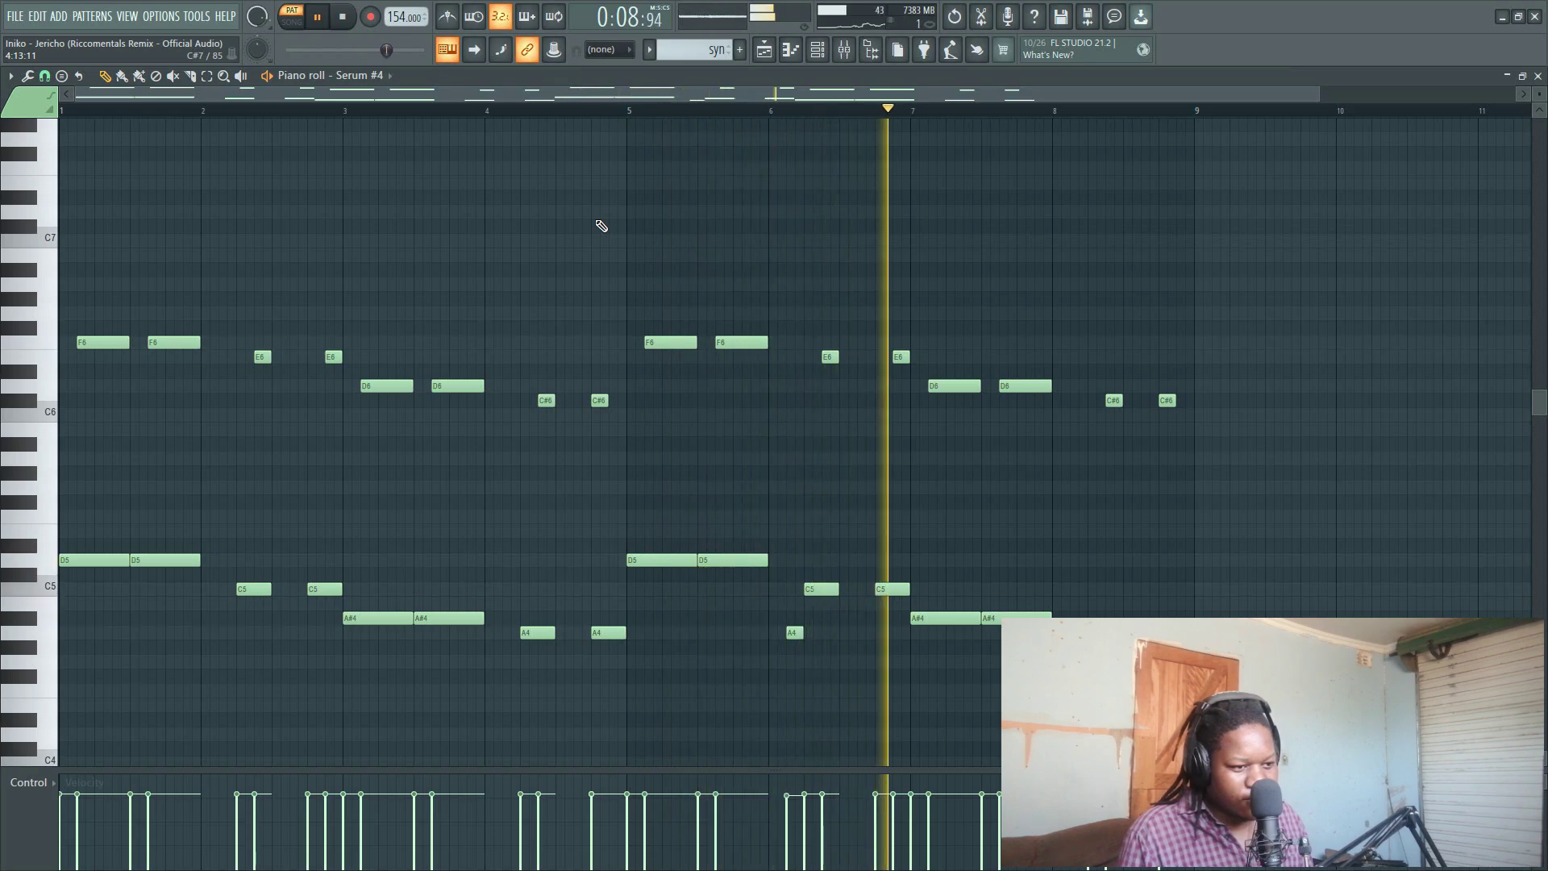
scroll(1040, 299, down, 3)
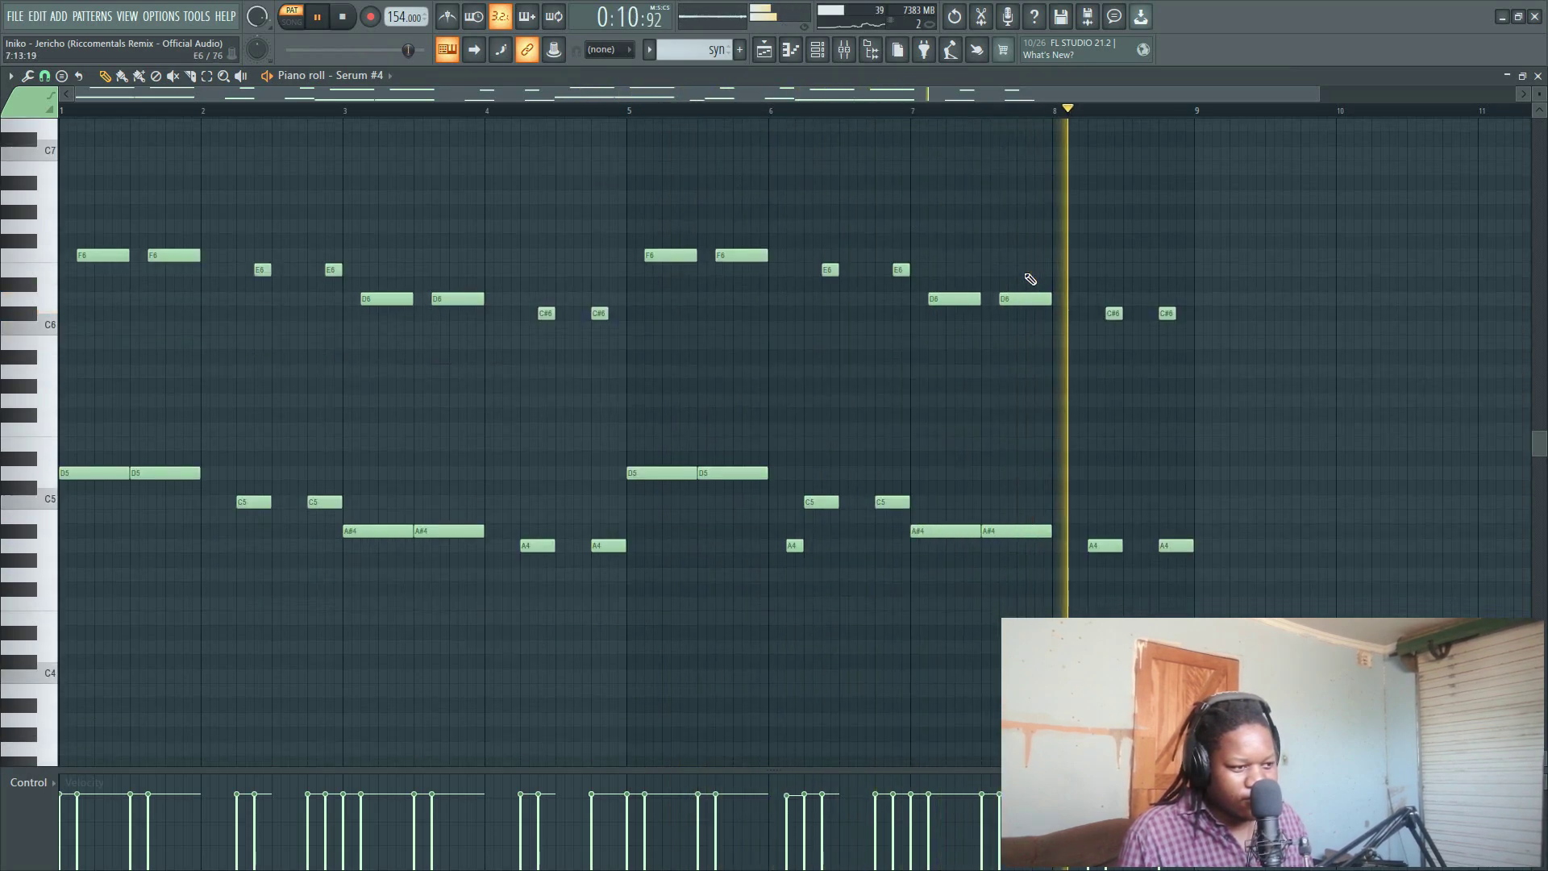
key(space)
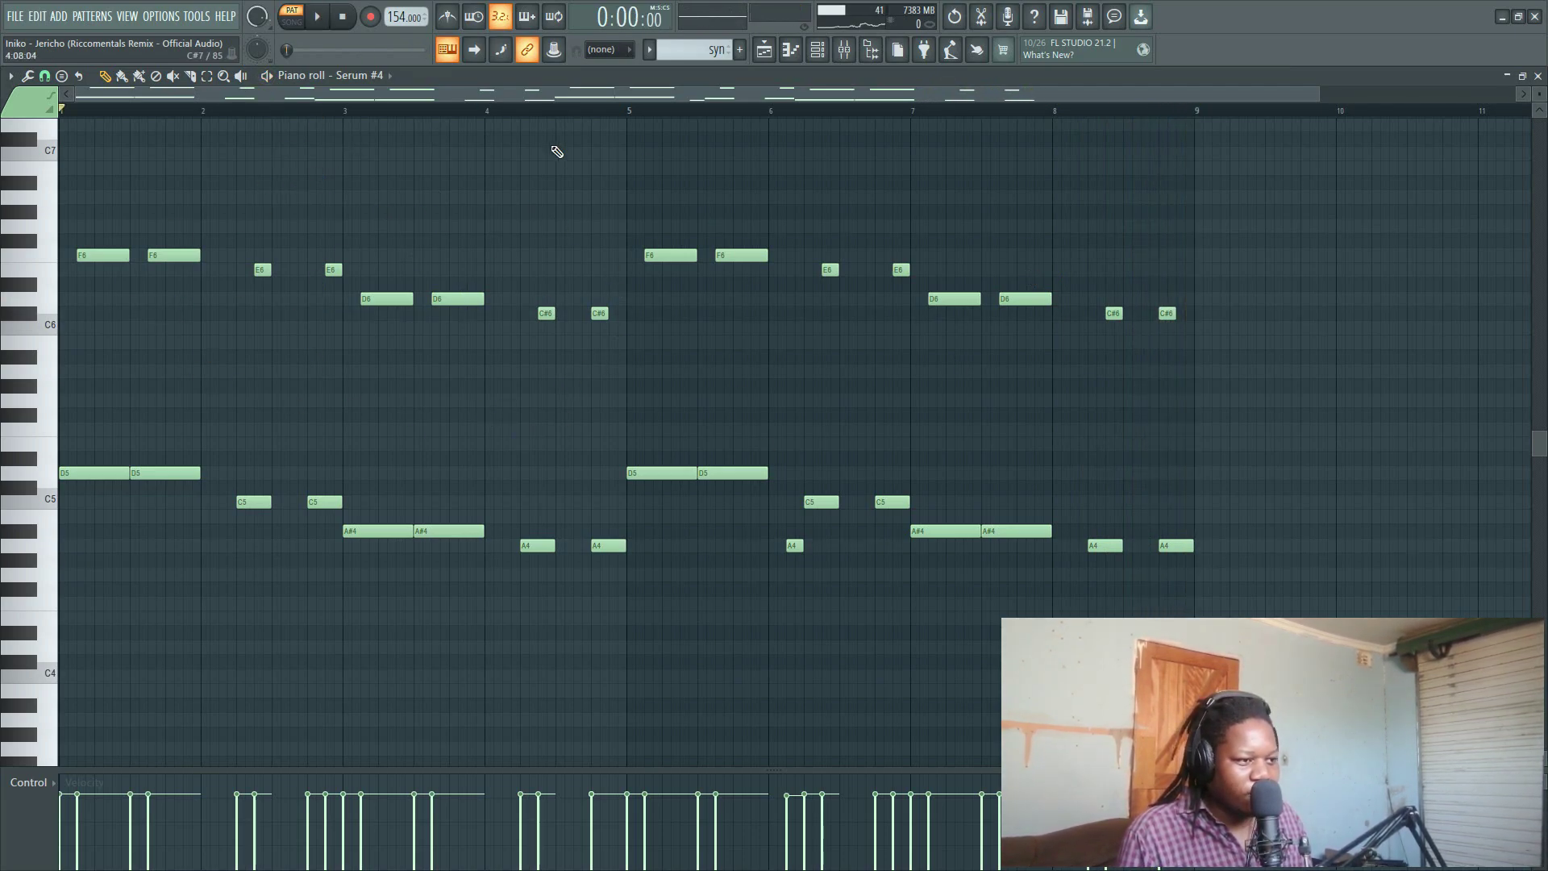
click(769, 111)
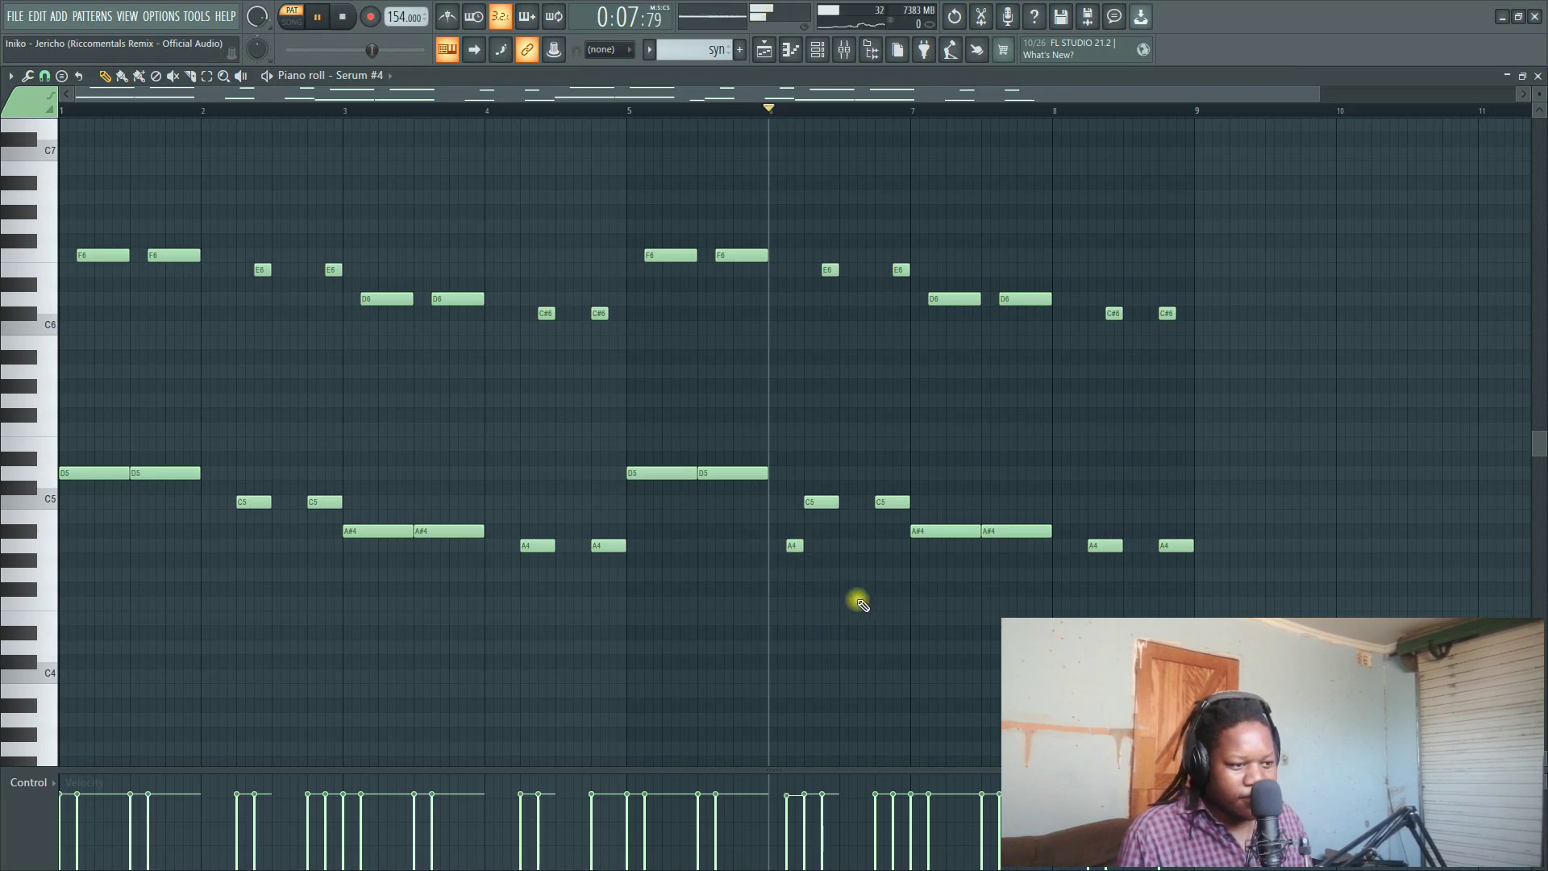
key(space)
key(space)
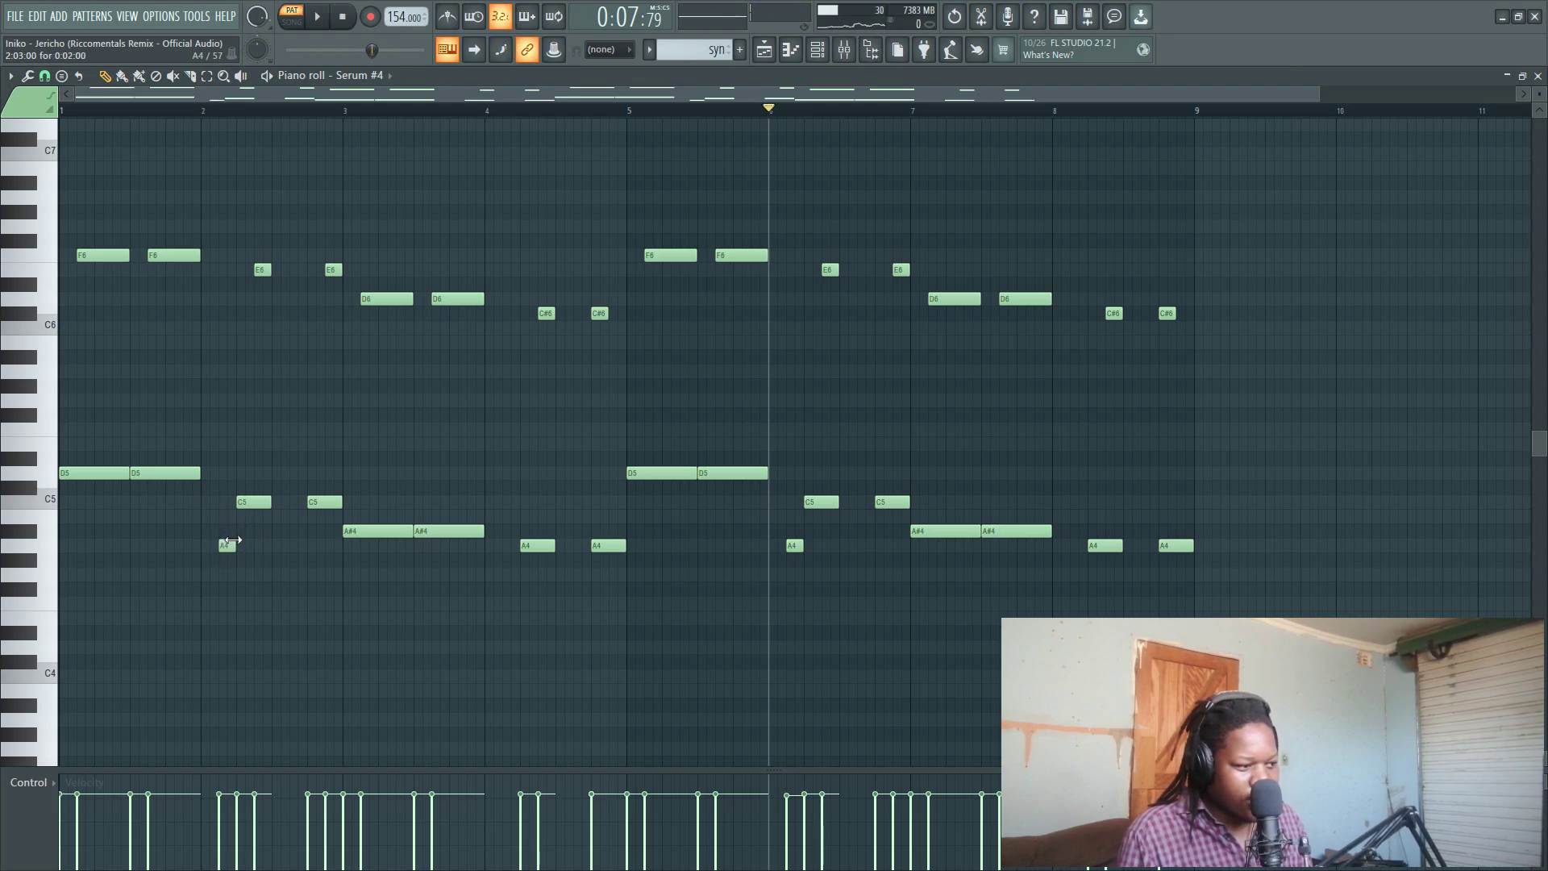
key(space)
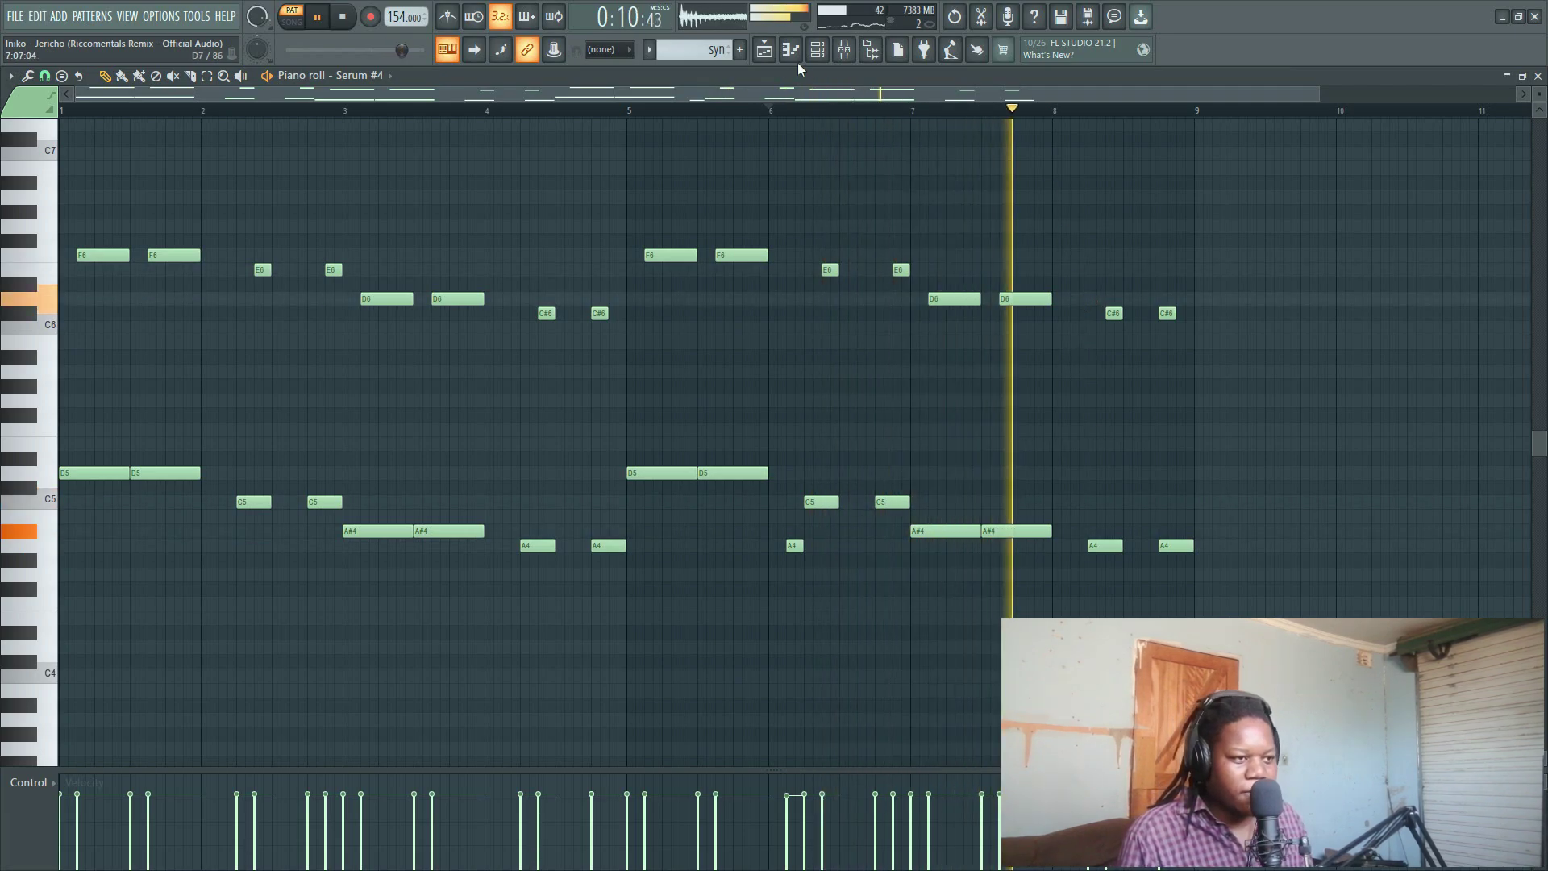
key(space)
- Open Fruity Parametric EQ 2 on the Serum #3 mixer insert and listen to it
click(819, 51)
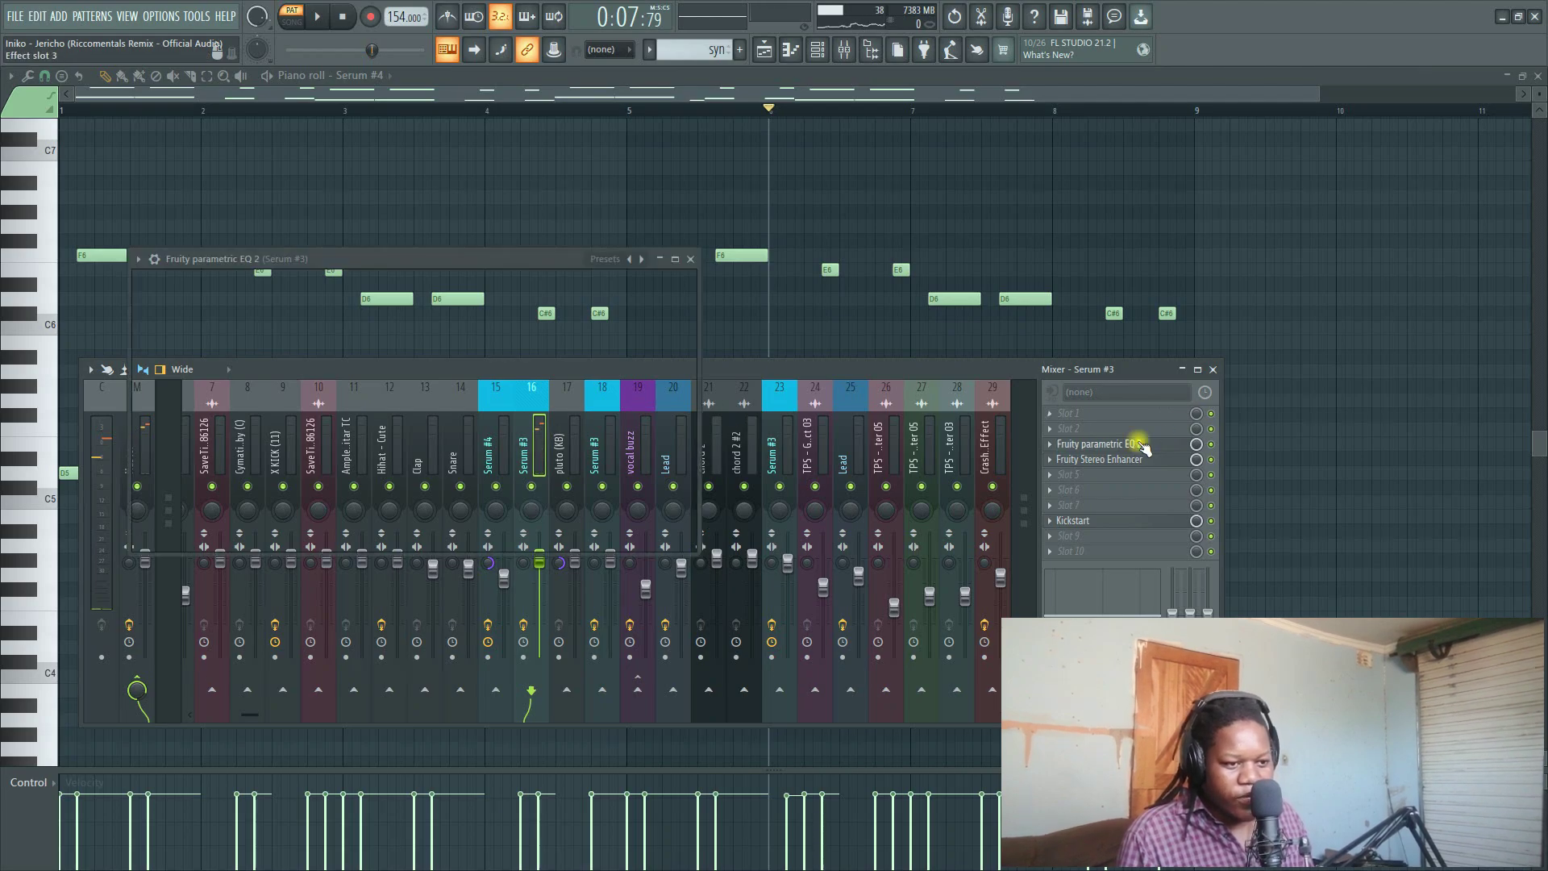
click(1180, 444)
key(space)
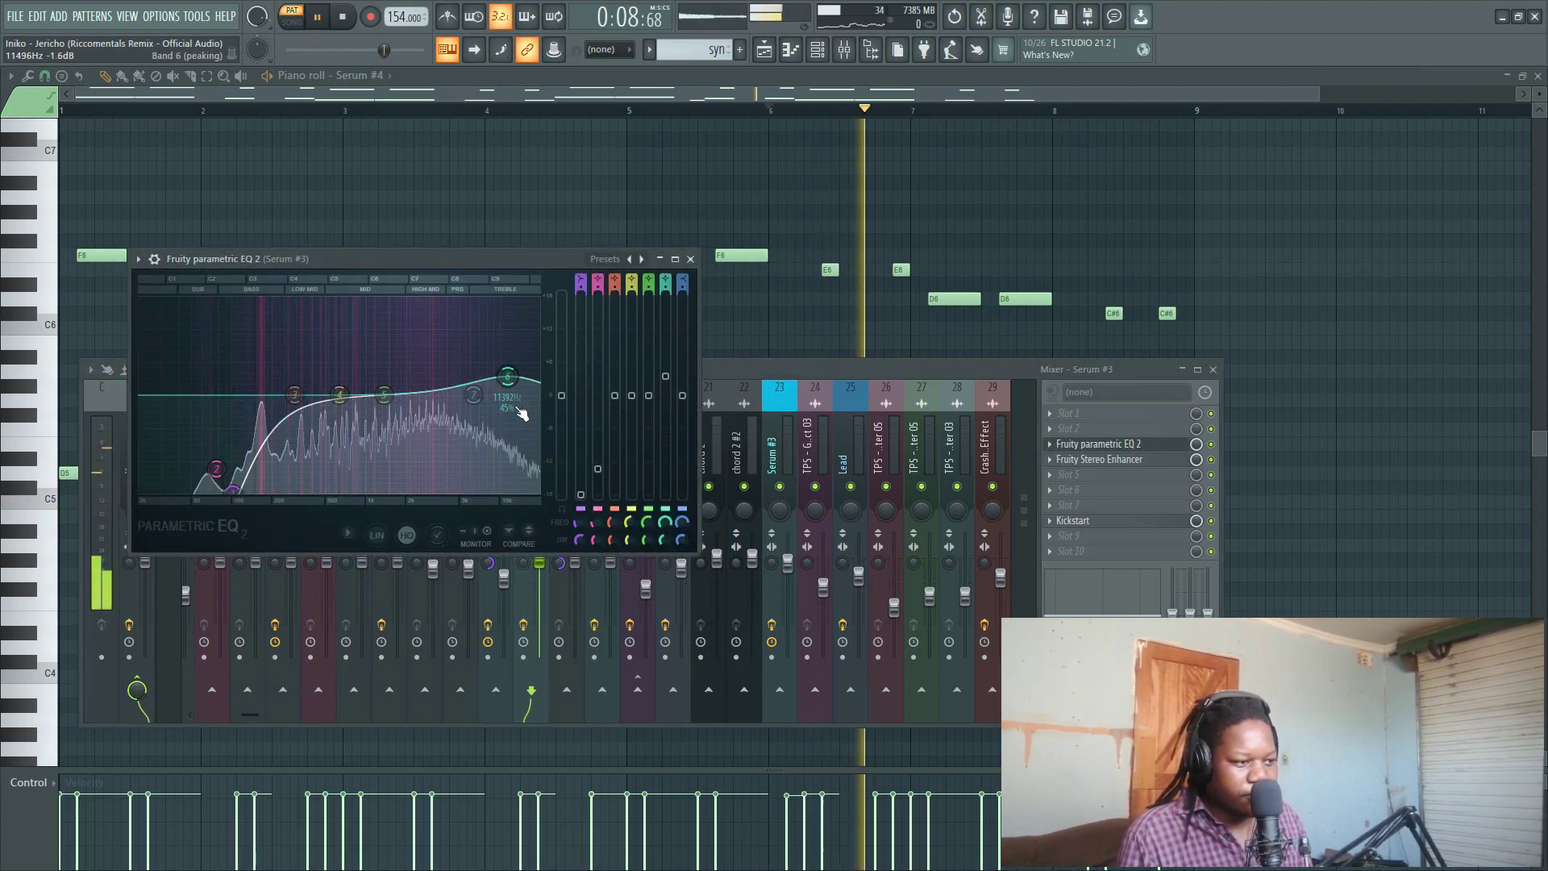
key(space)
- Bypass the parametric EQ and stereo enhancer, listen again, then bring up the Keyscape chord pattern
click(1210, 444)
click(1210, 460)
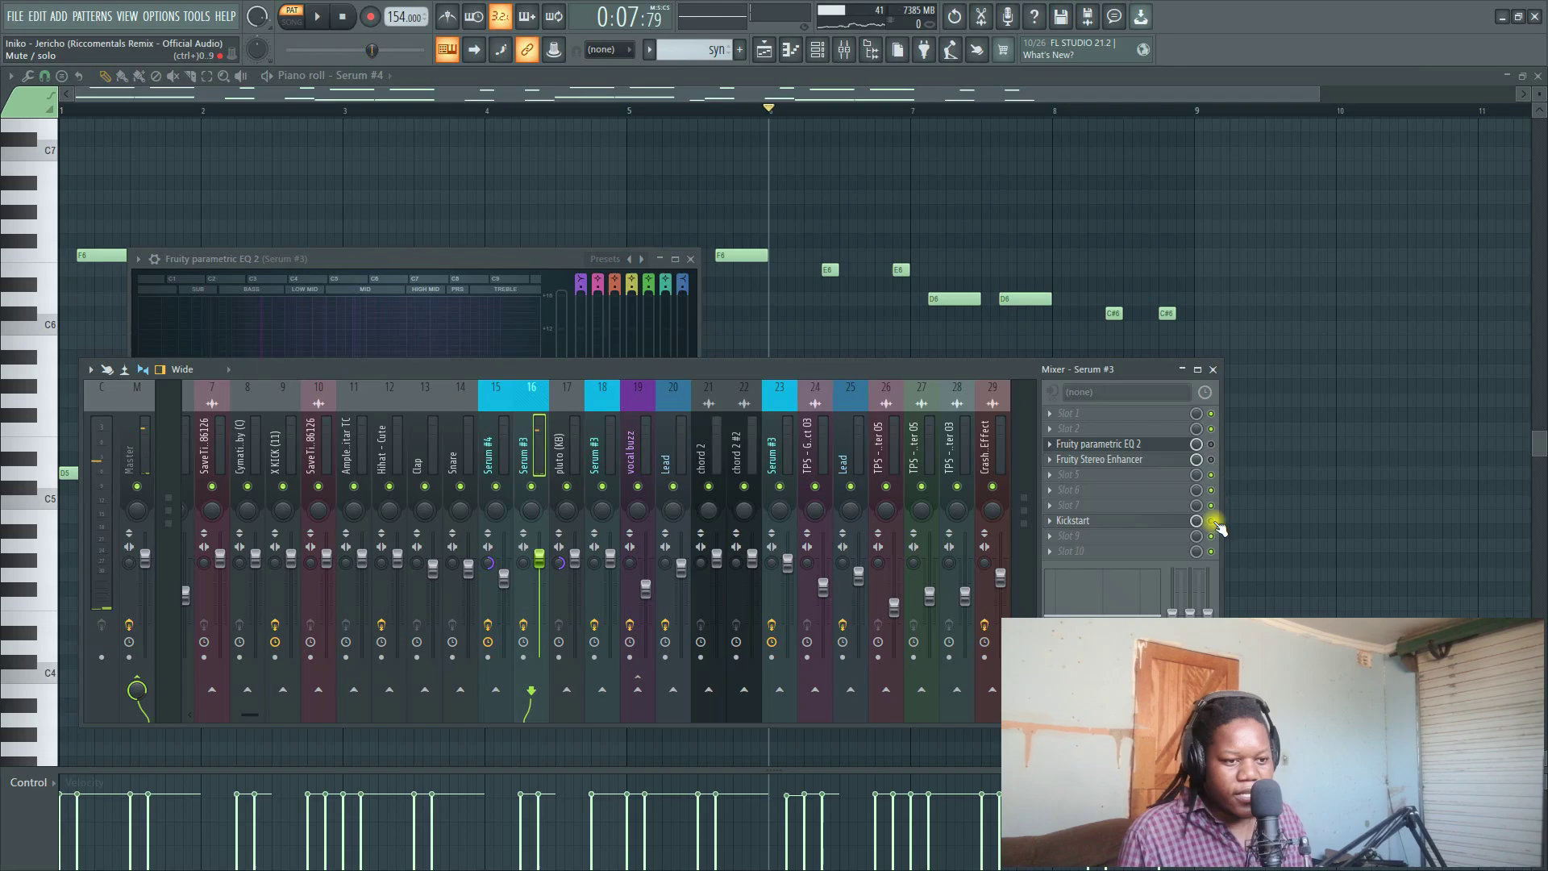
key(space)
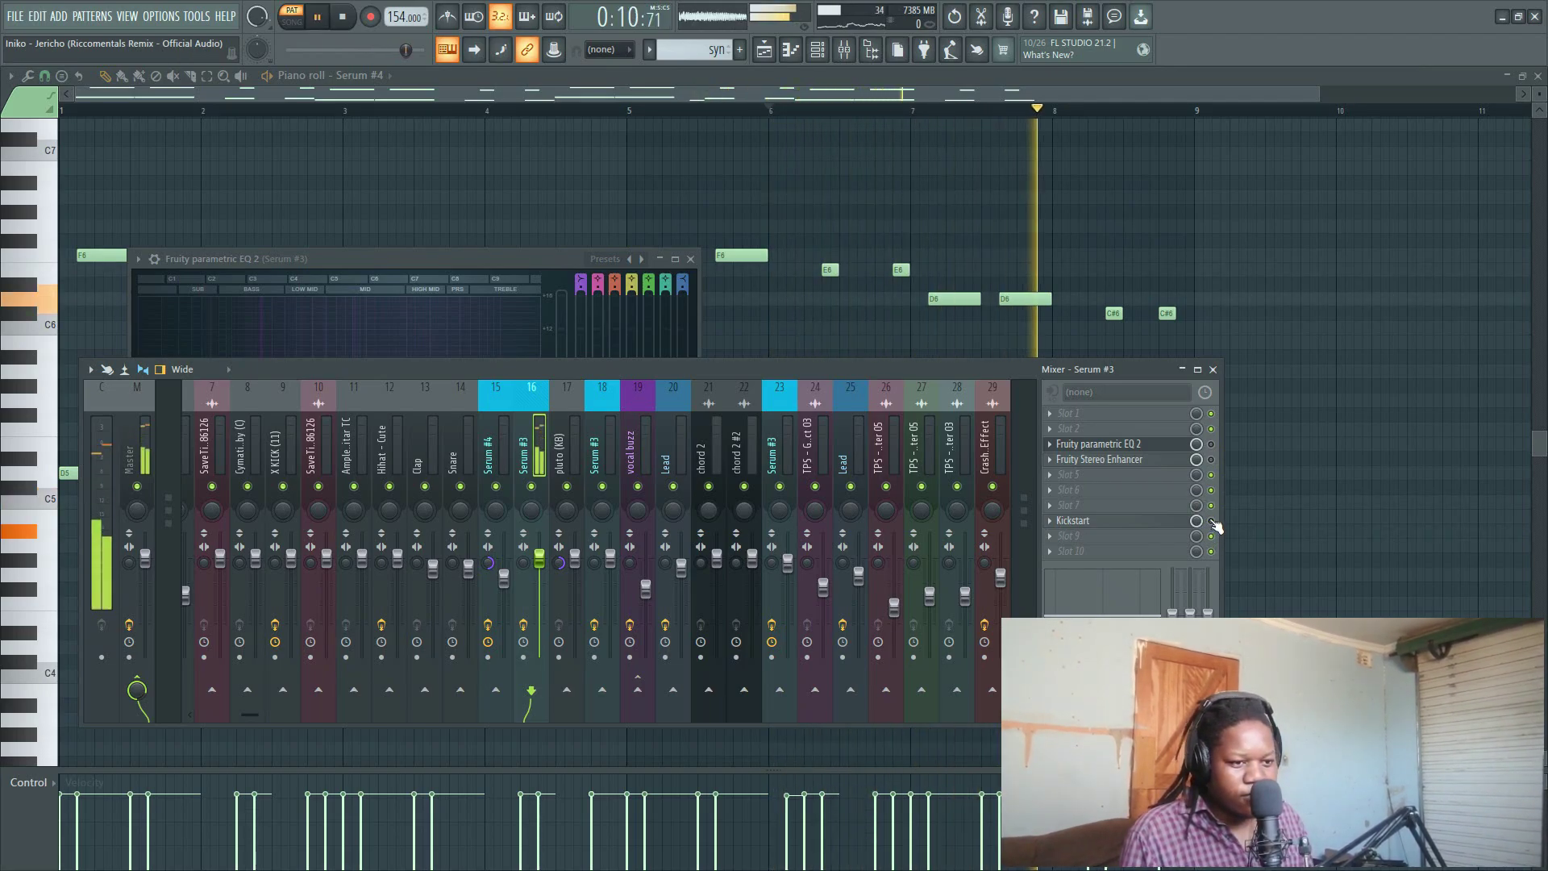
key(space)
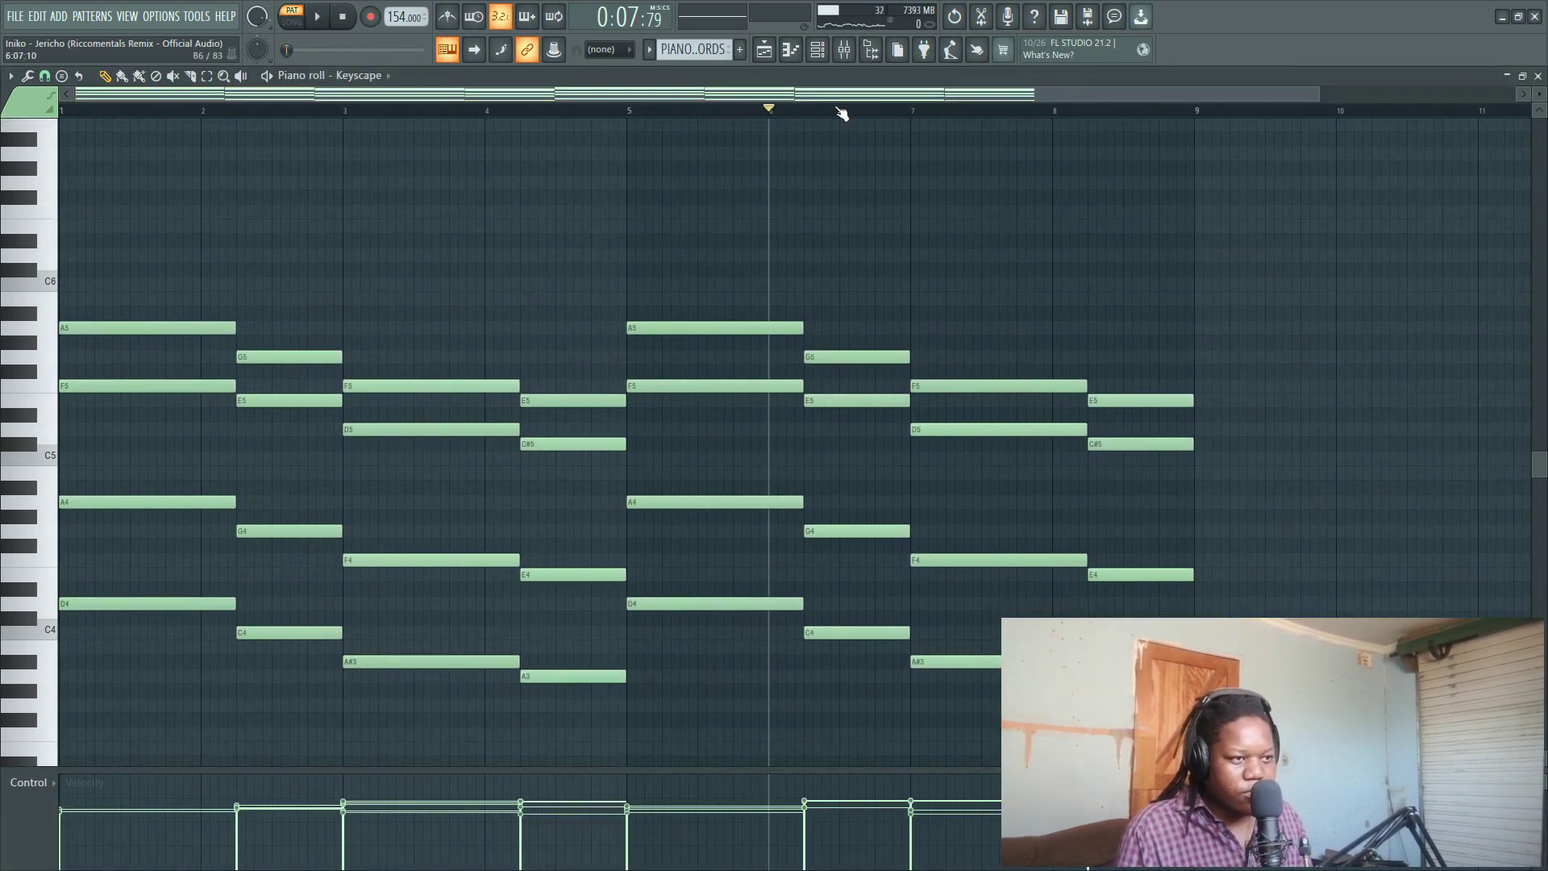
click(826, 51)
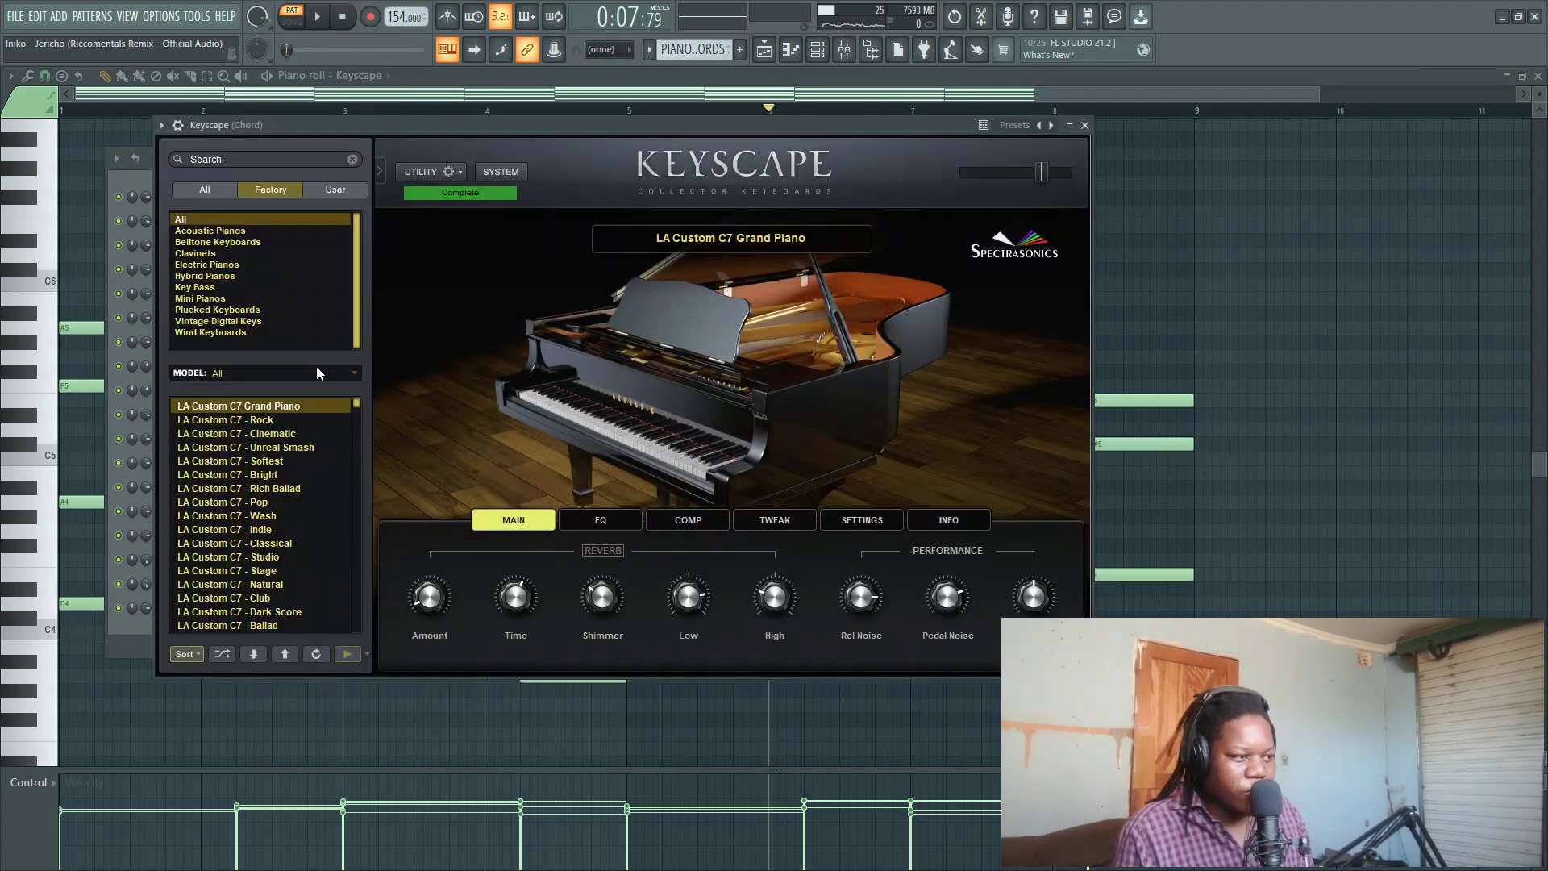
- Filter Keyscape to Acoustic Pianos, close it, and play the piano chords from the song start
click(227, 233)
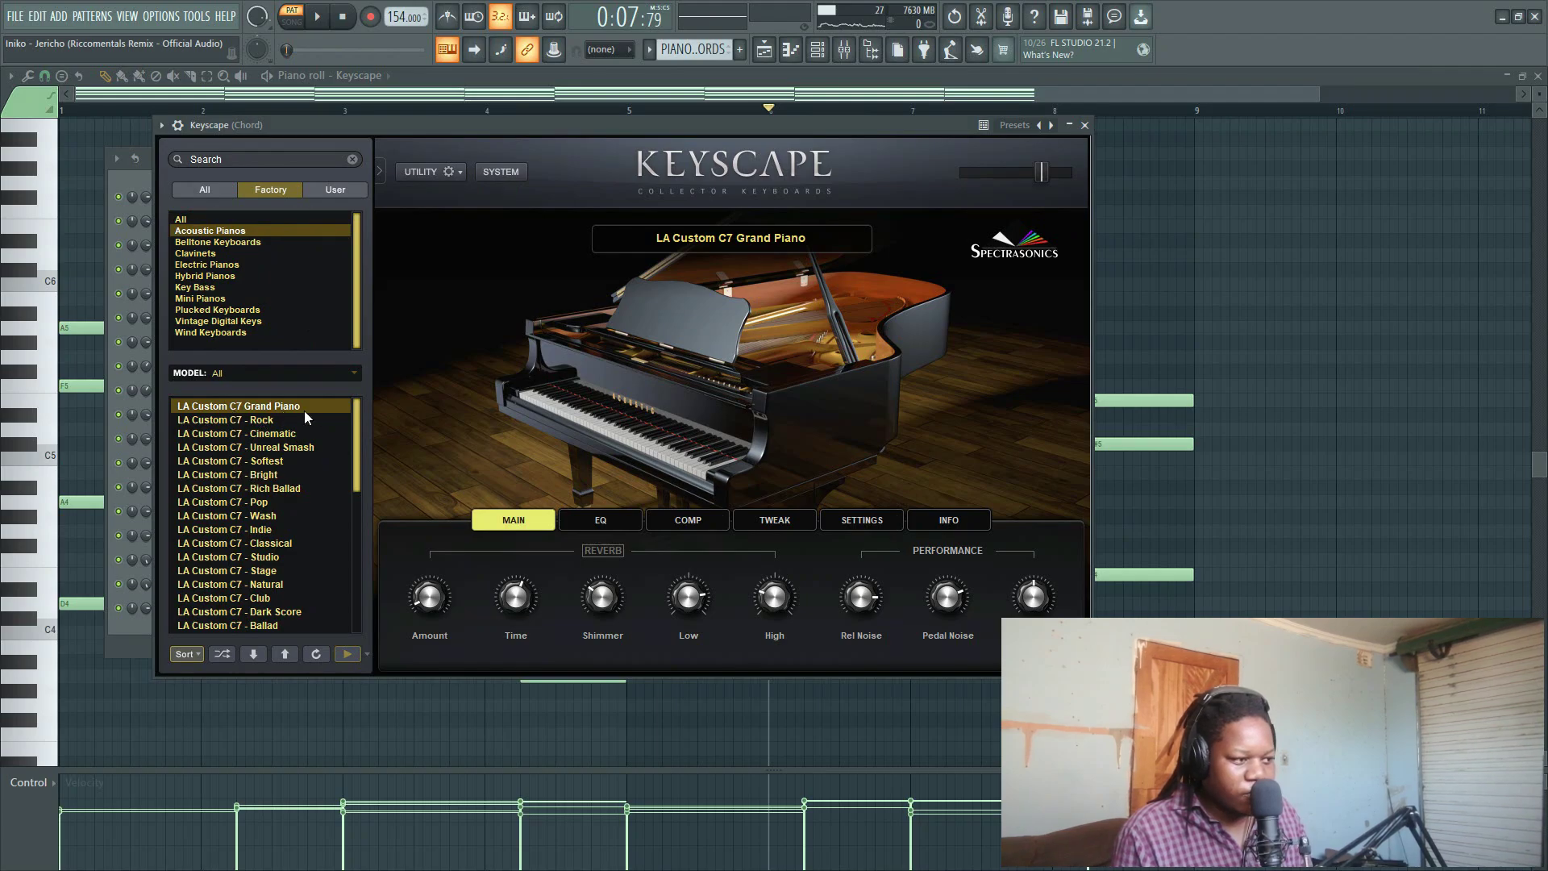
click(1228, 271)
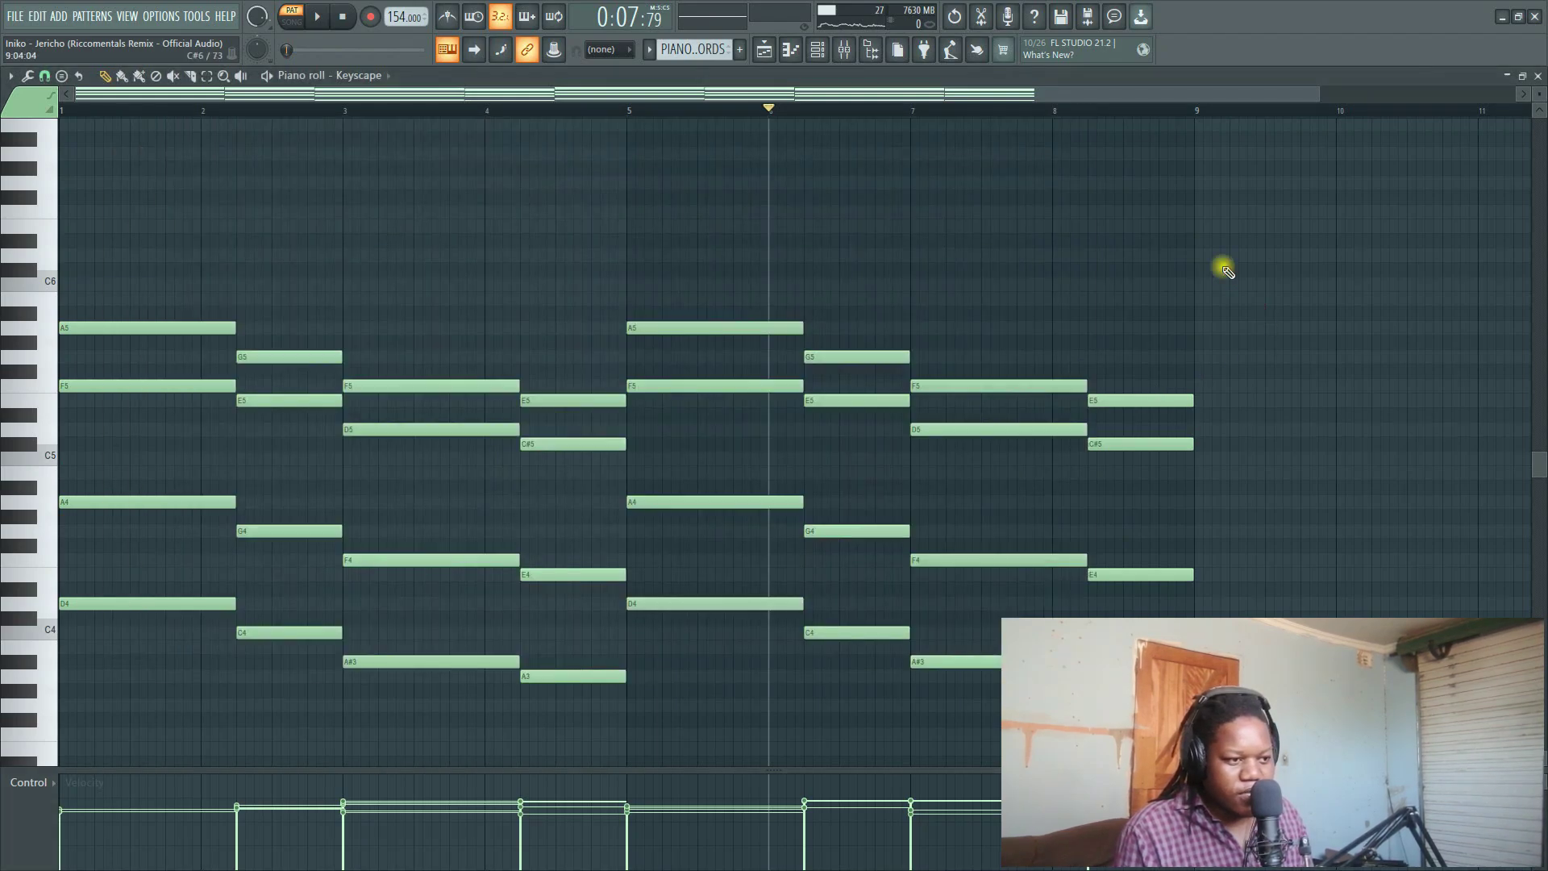
click(343, 17)
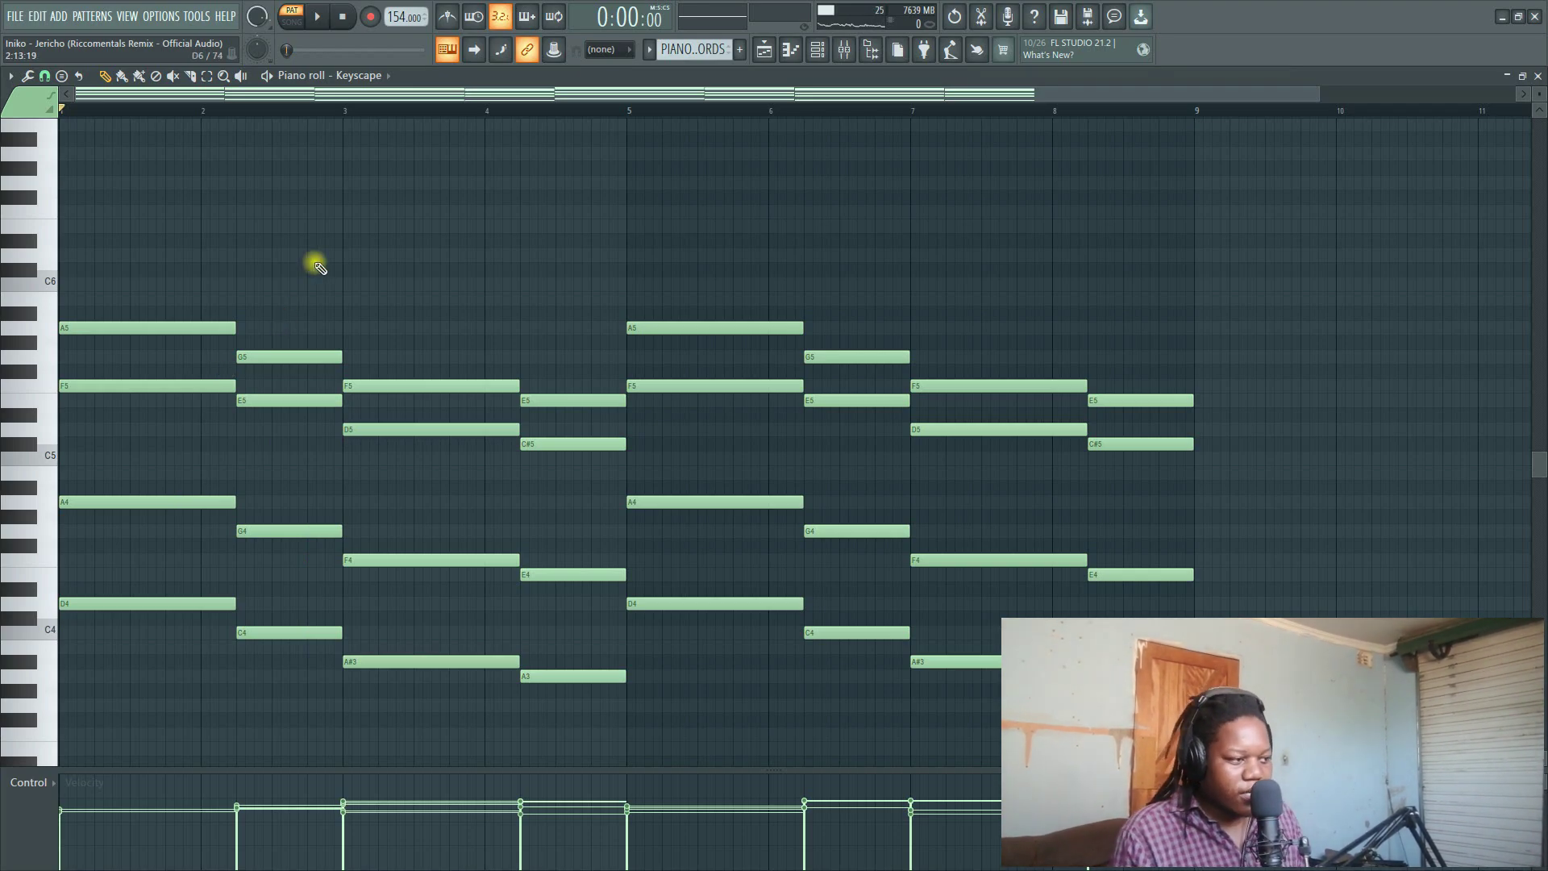
scroll(315, 259, down, 3)
key(space)
scroll(329, 246, down, 3)
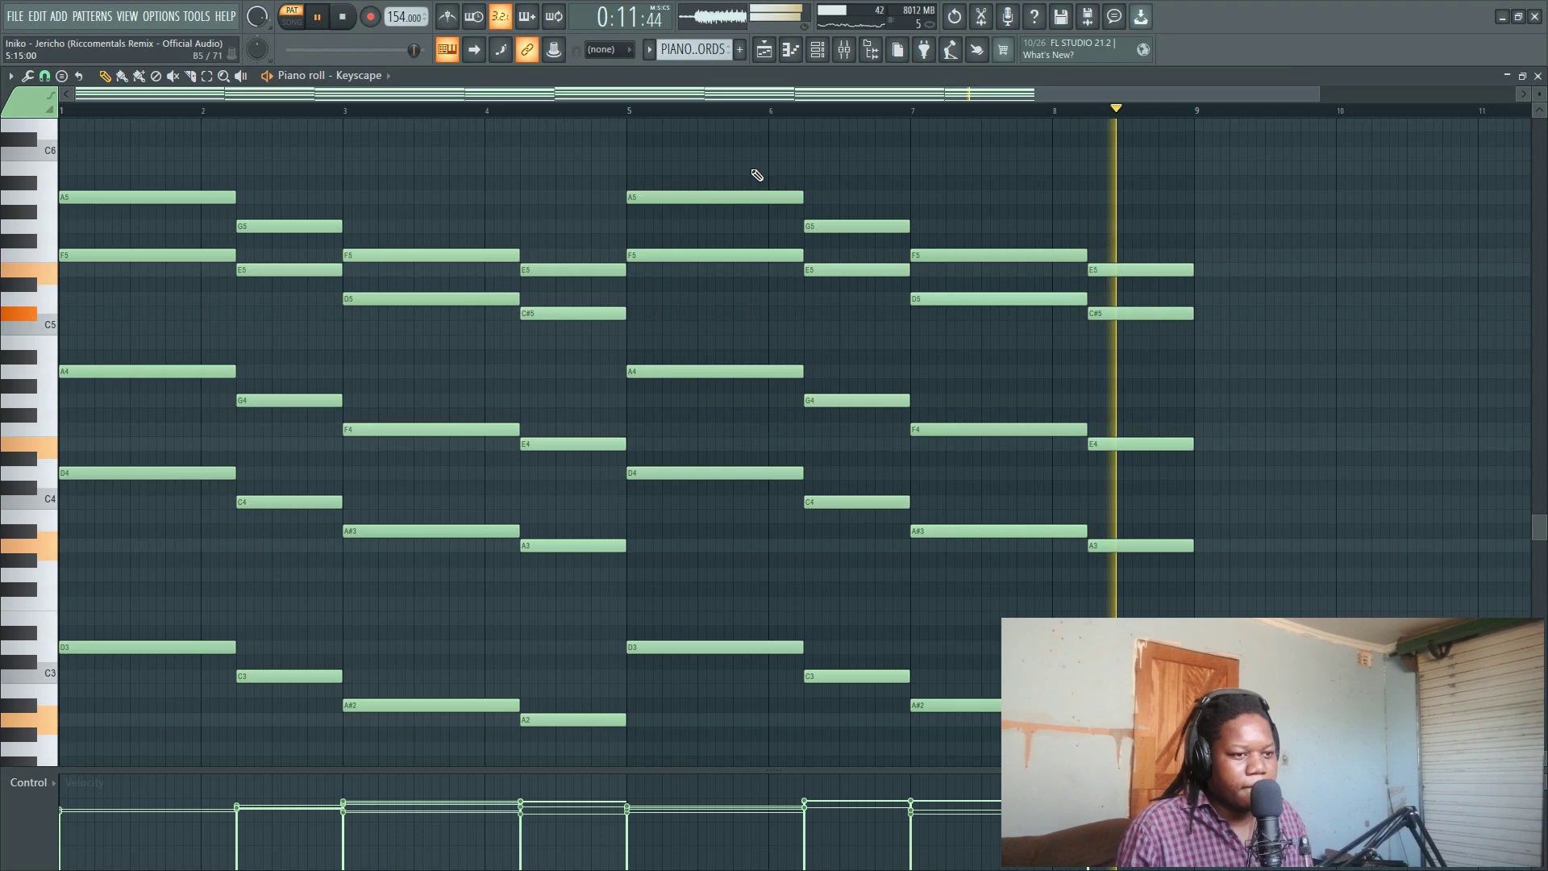
key(space)
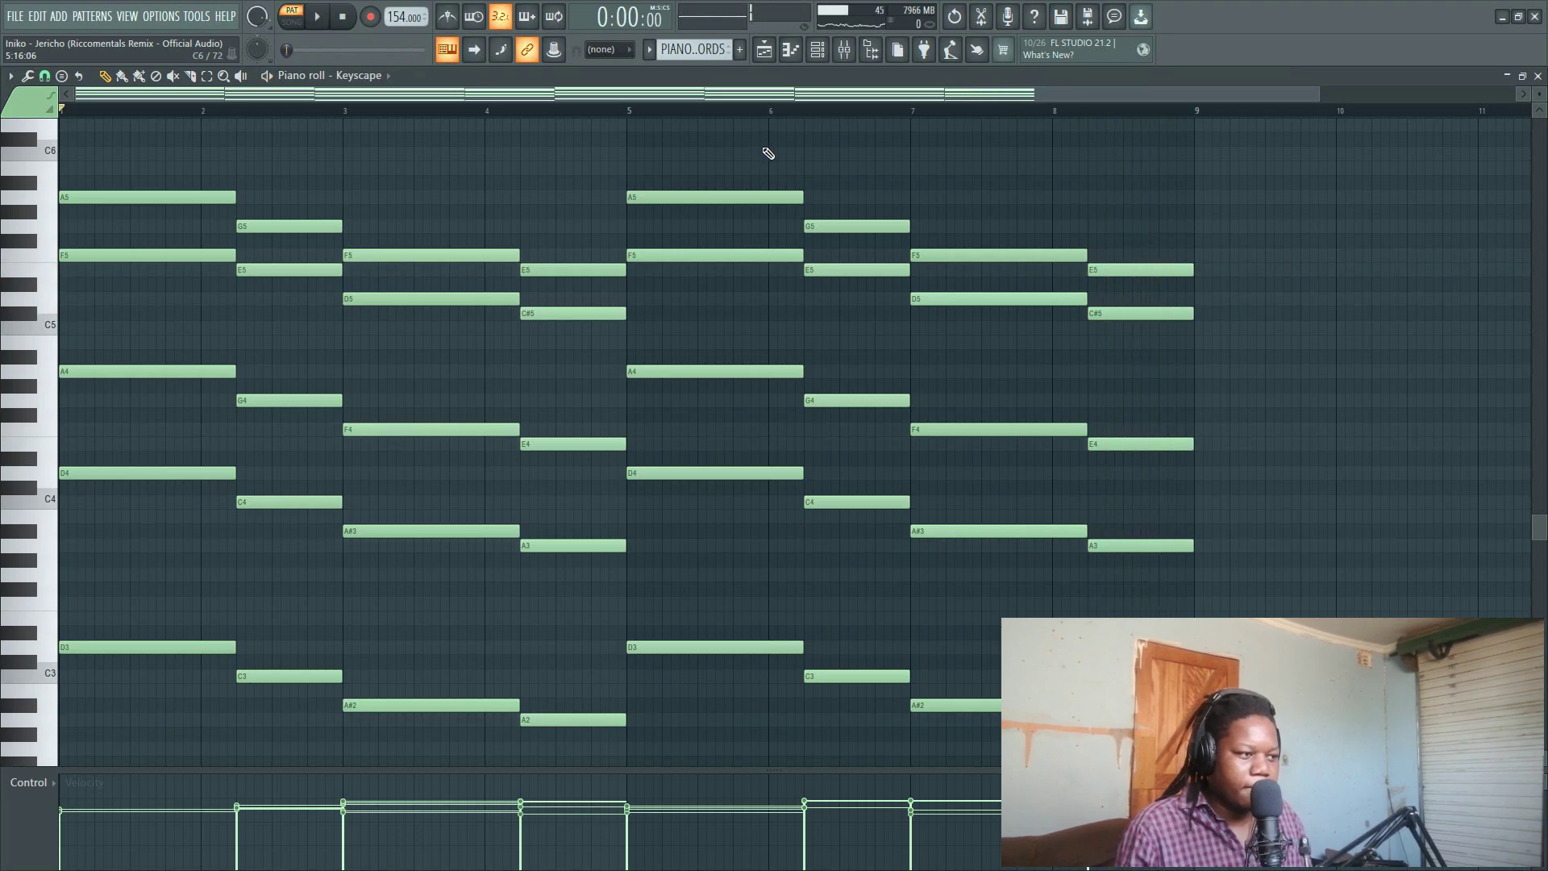
- Show the mixer for the Chord insert while briefly playing the chords
click(843, 51)
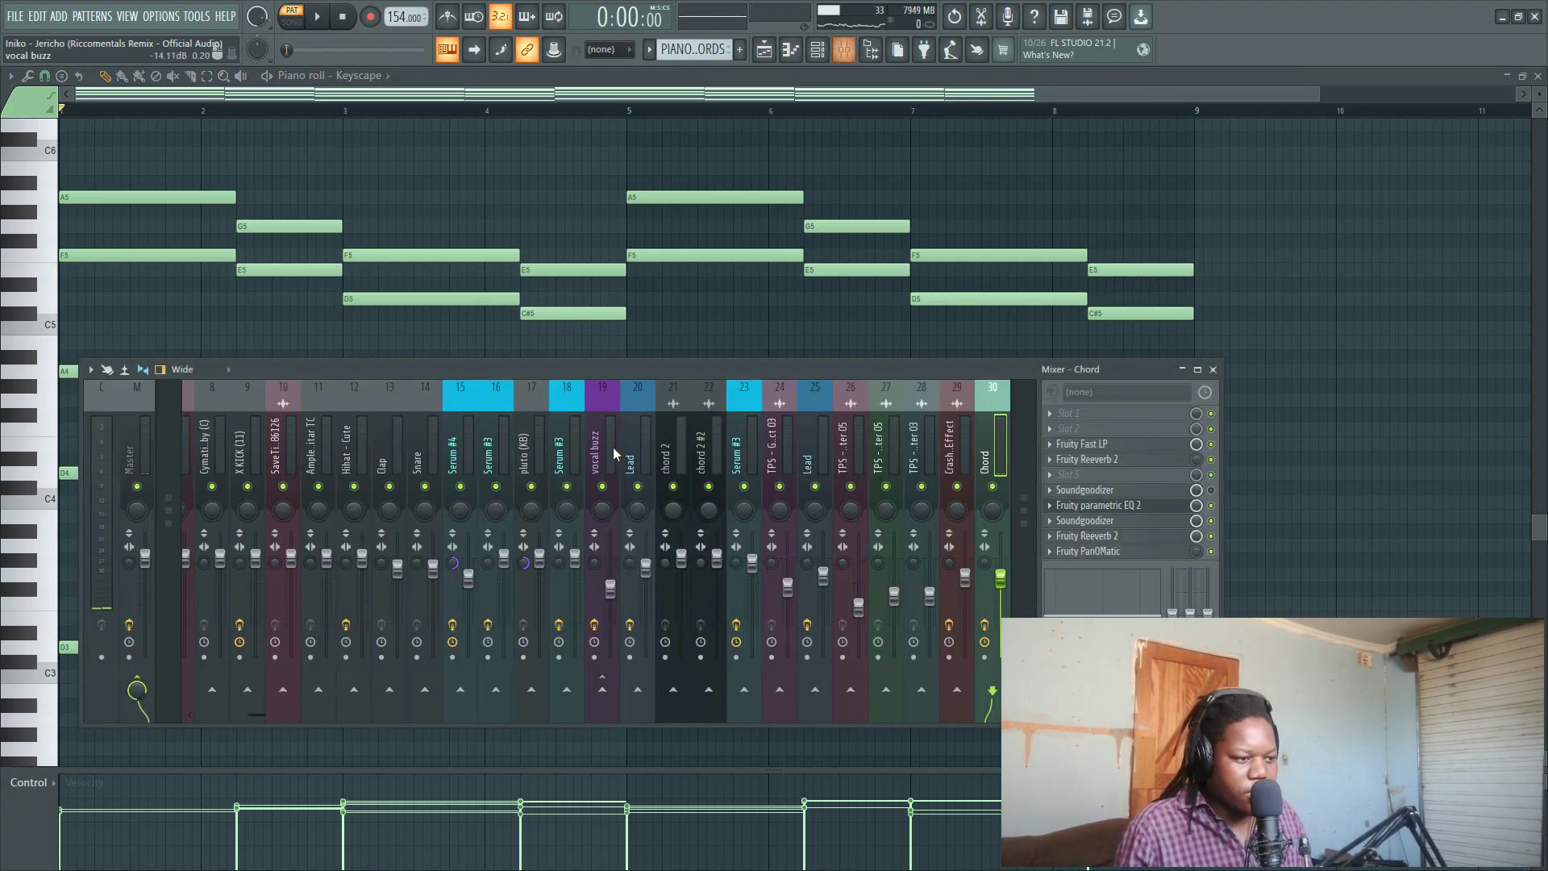
key(space)
key(space)
scroll(1012, 434, down, 3)
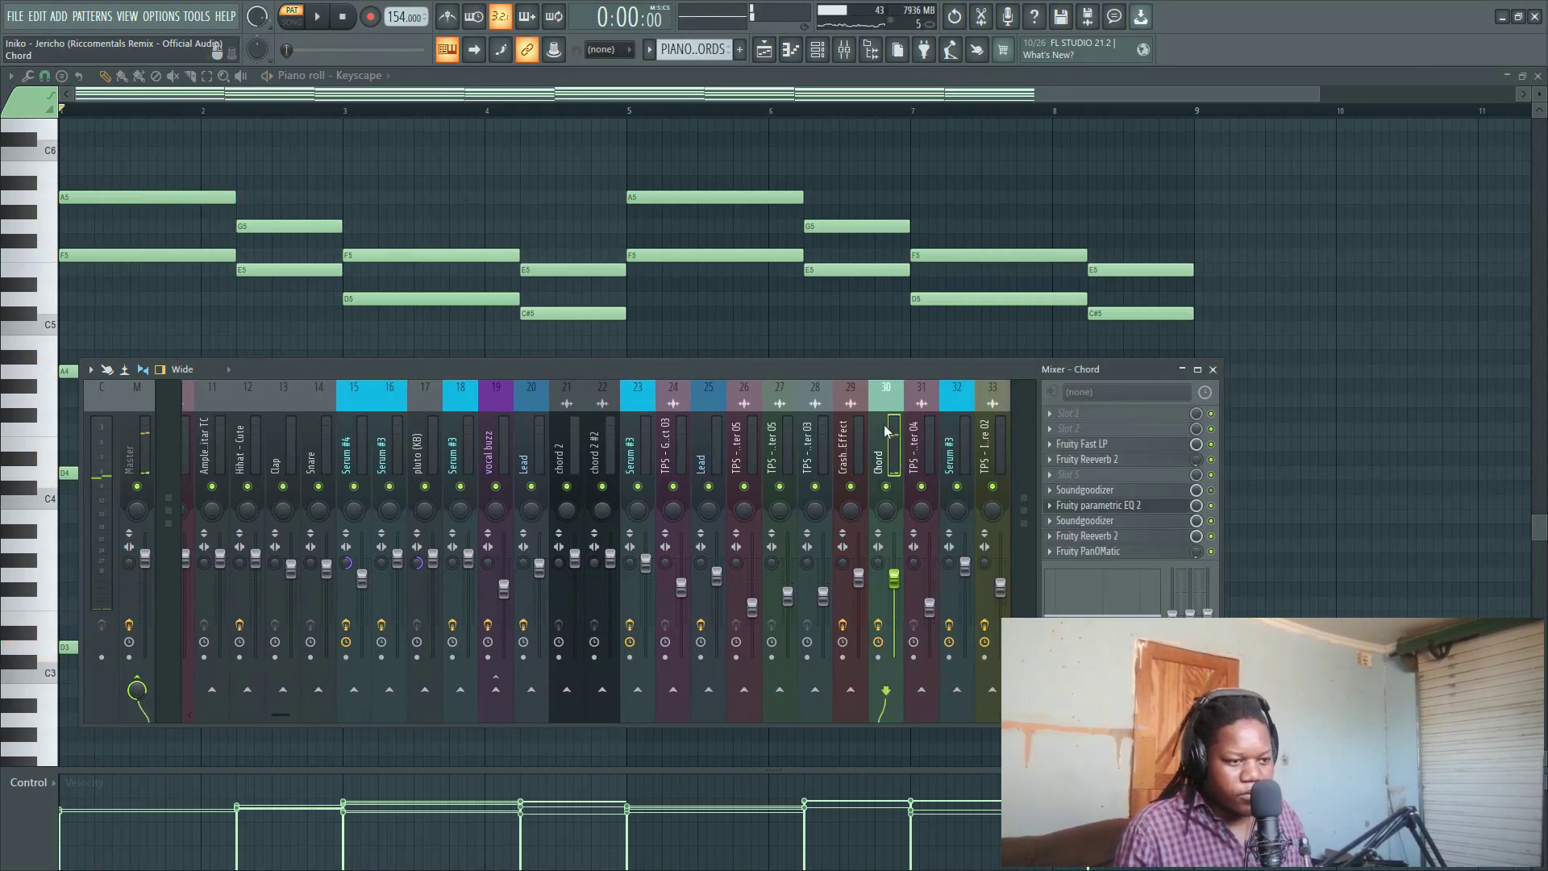
key(space)
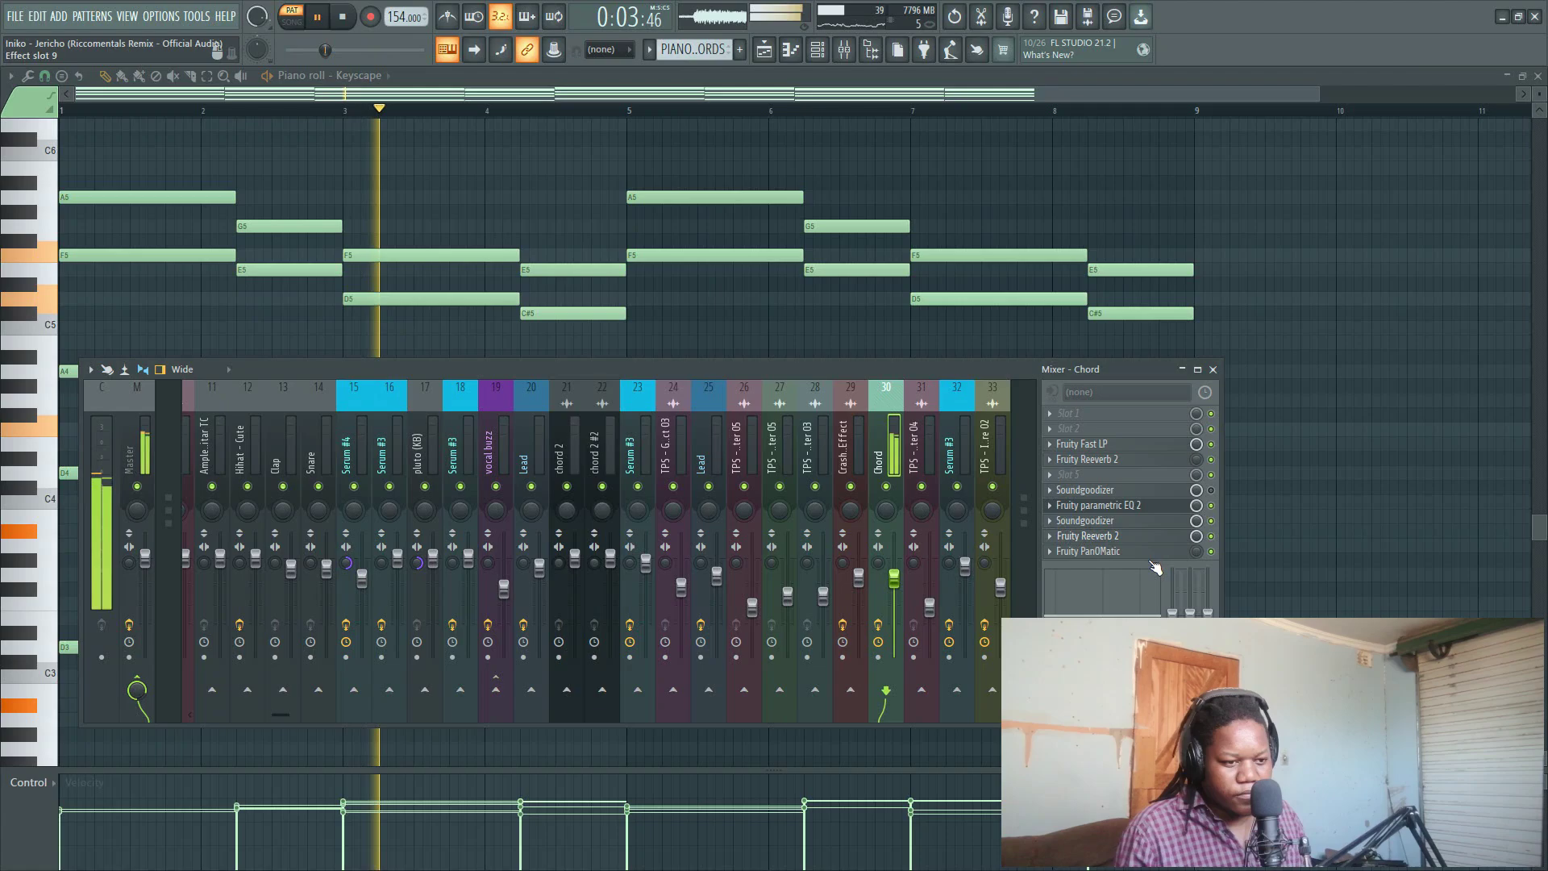
key(space)
- Open Fruity Fast LP on the Chord insert, then return to the playlist at bar 25
click(1099, 444)
key(F5)
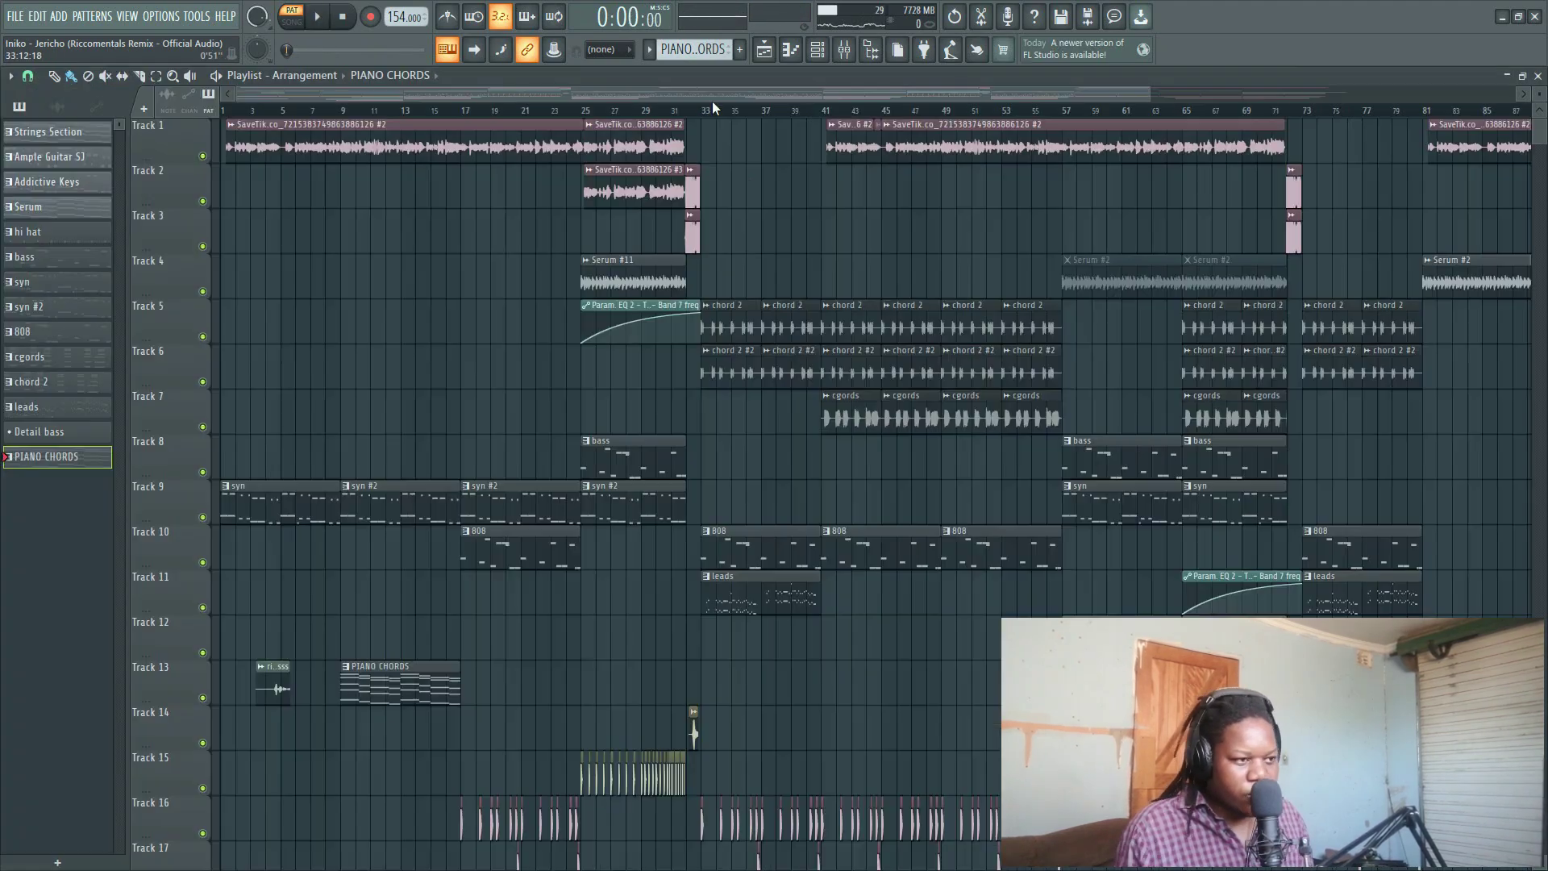
scroll(580, 110, up, 4)
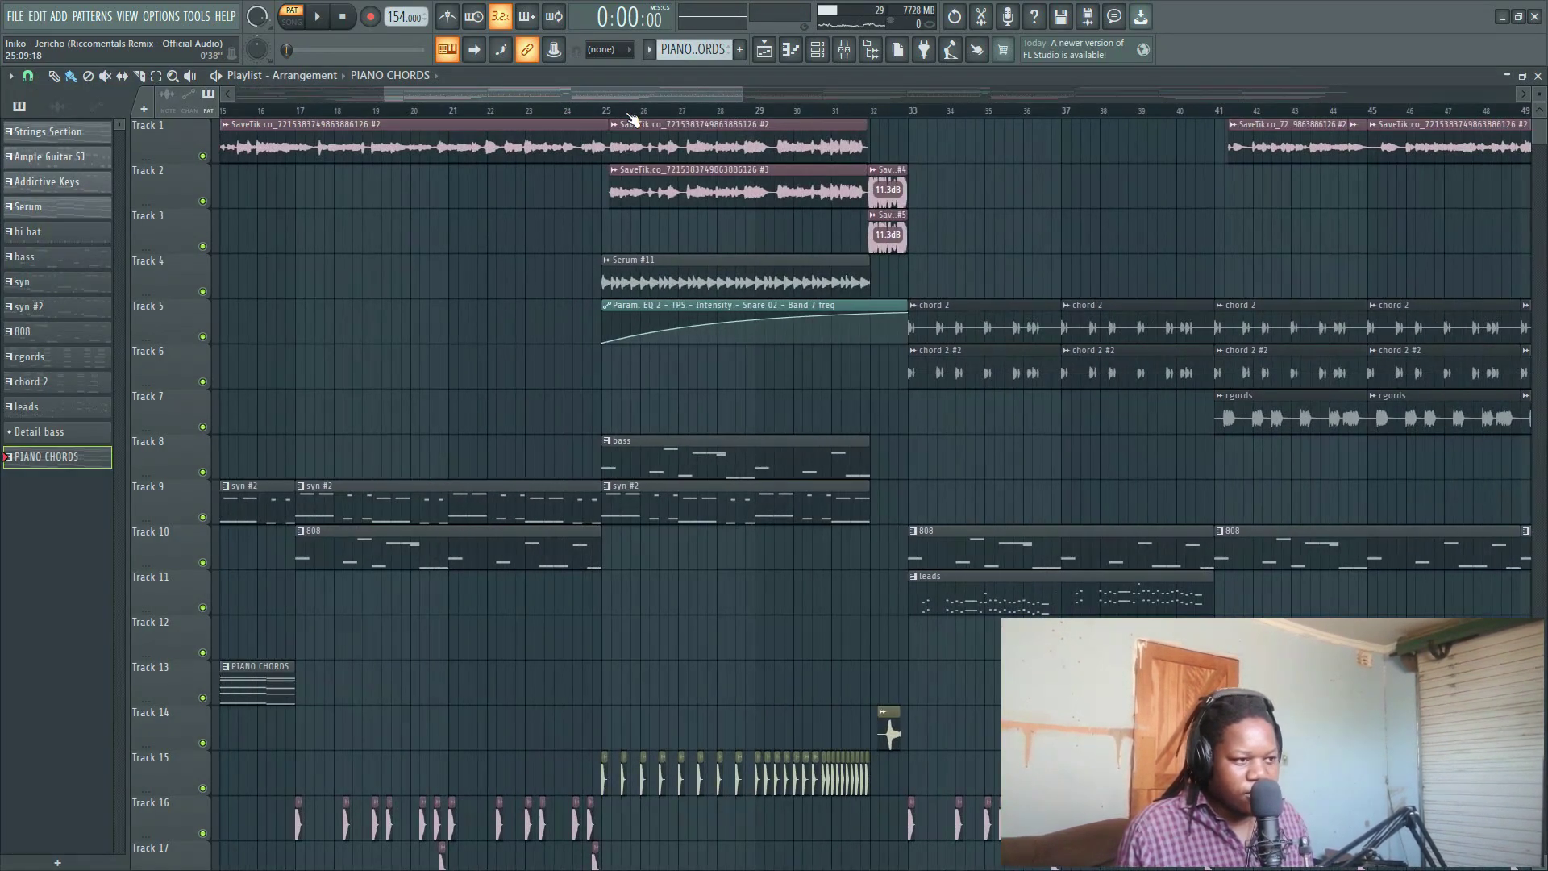
click(607, 110)
scroll(601, 111, up, 3)
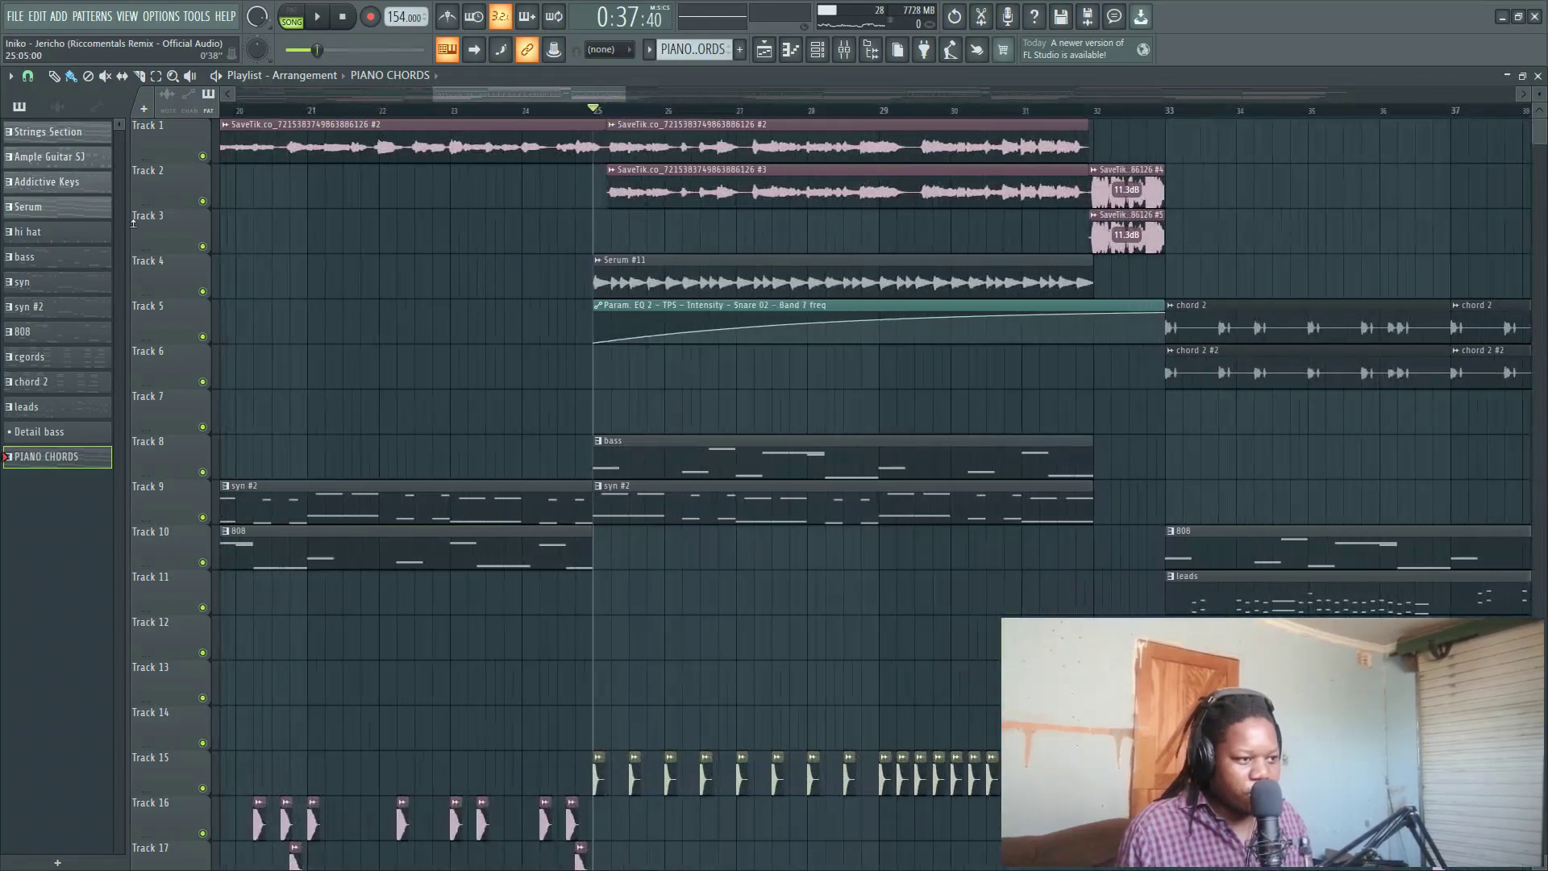
- Solo Track 4 and play its Serum #11 audio clip from bar 25, viewing the clip settings
right_click(202, 292)
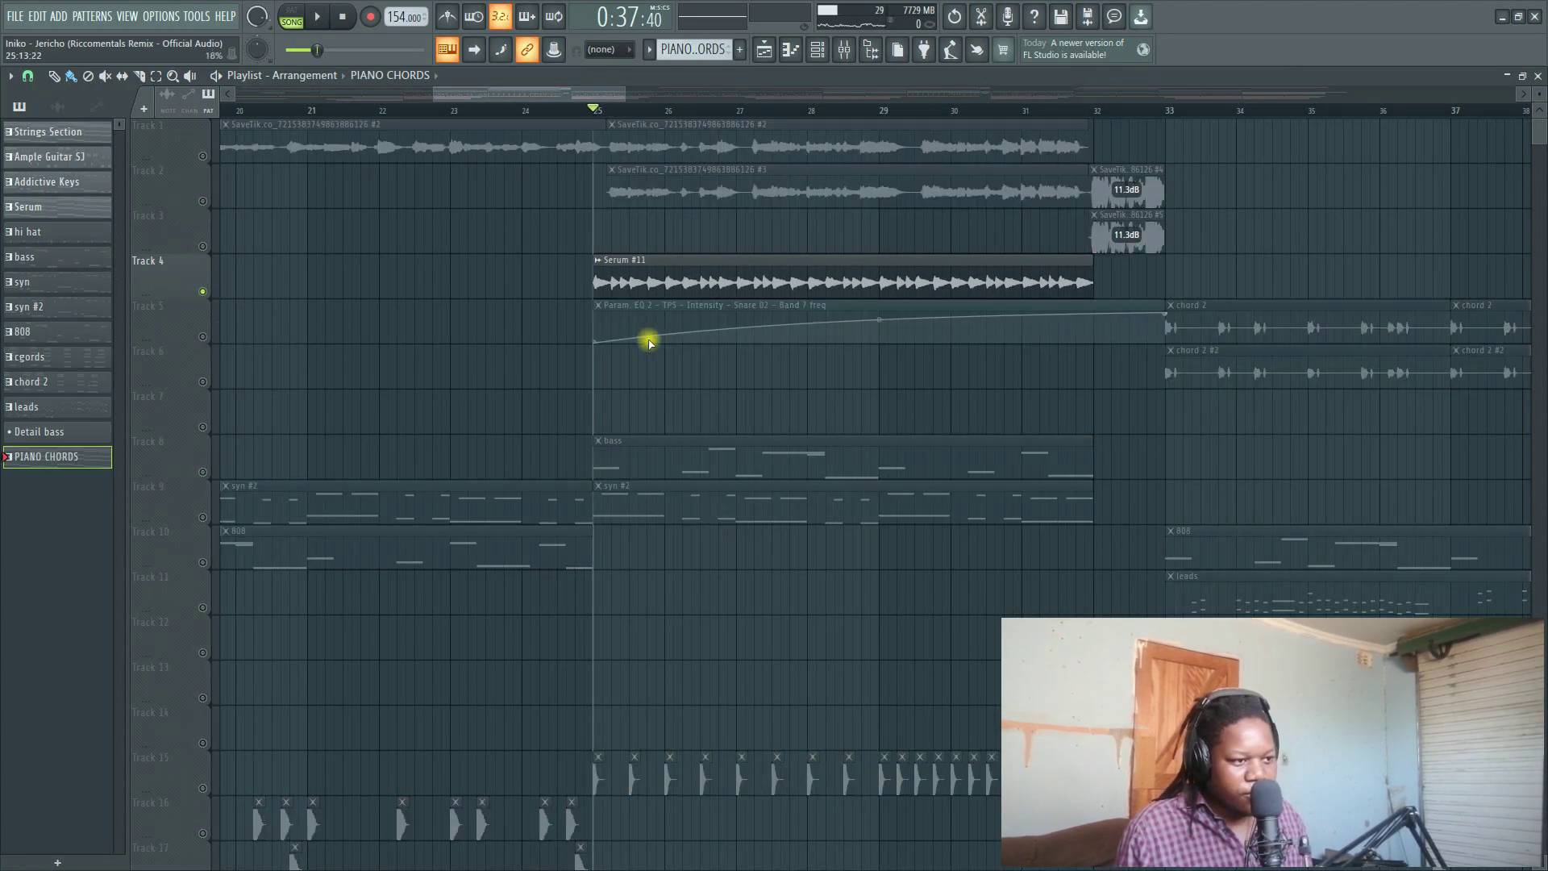
click(694, 273)
double_click(887, 281)
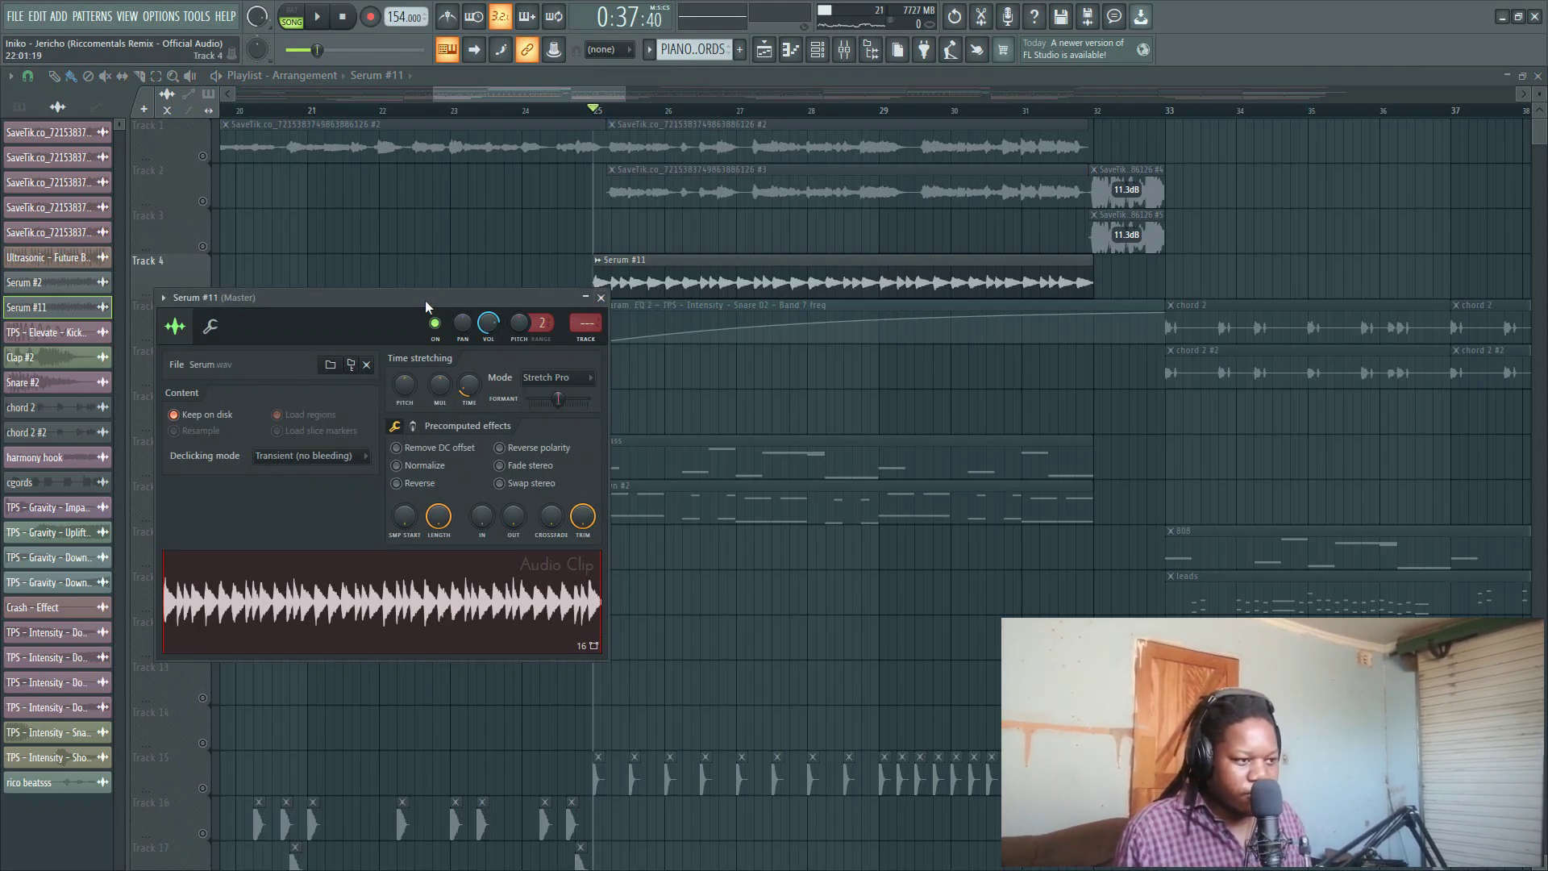
drag(453, 297, 475, 303)
key(space)
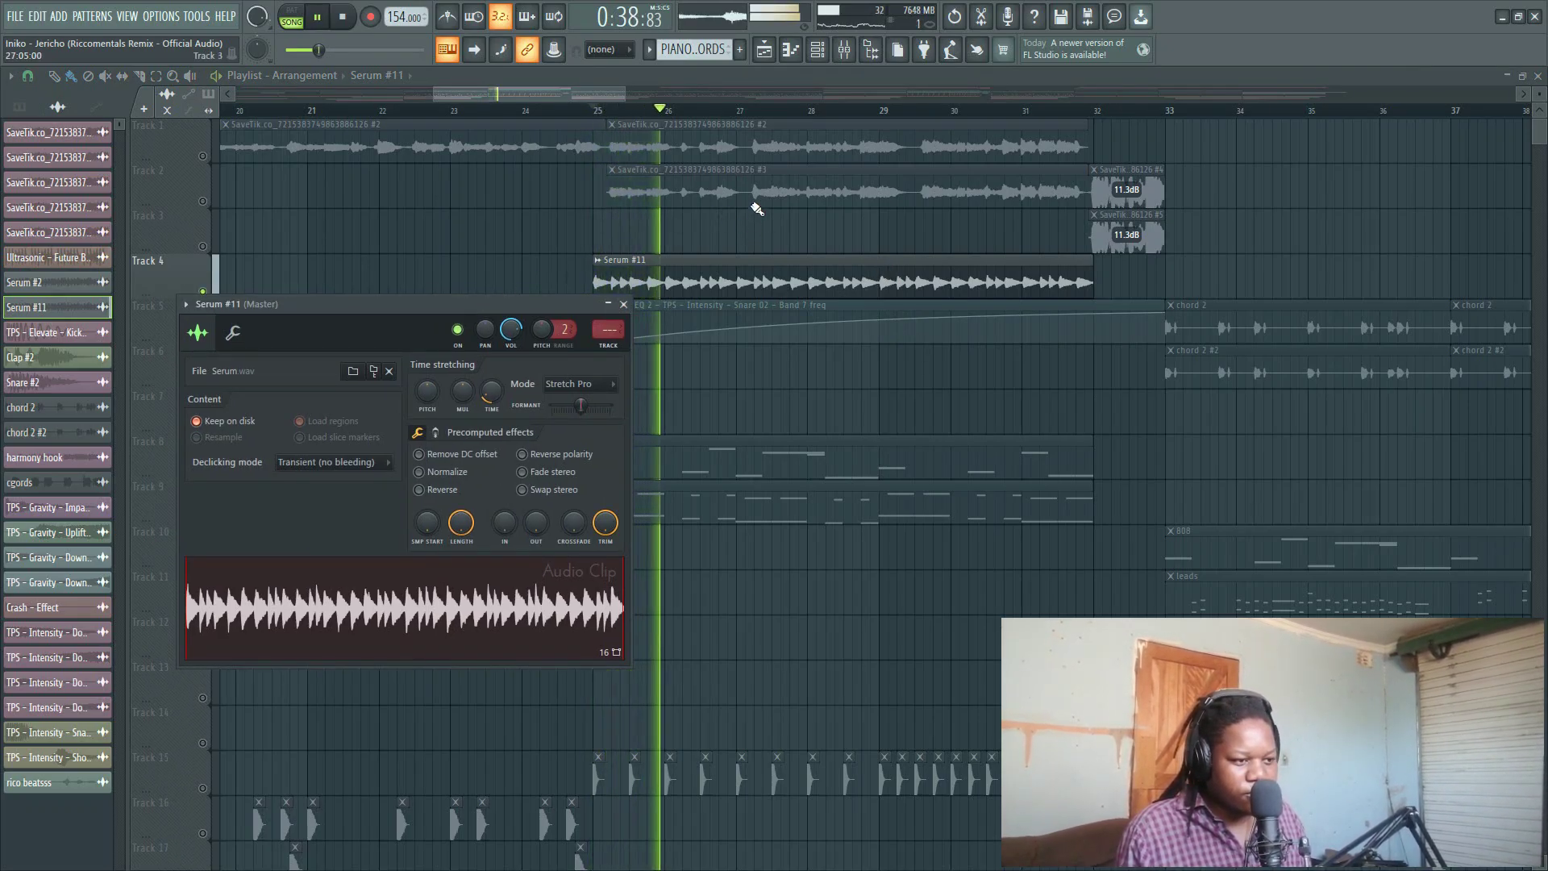
key(Escape)
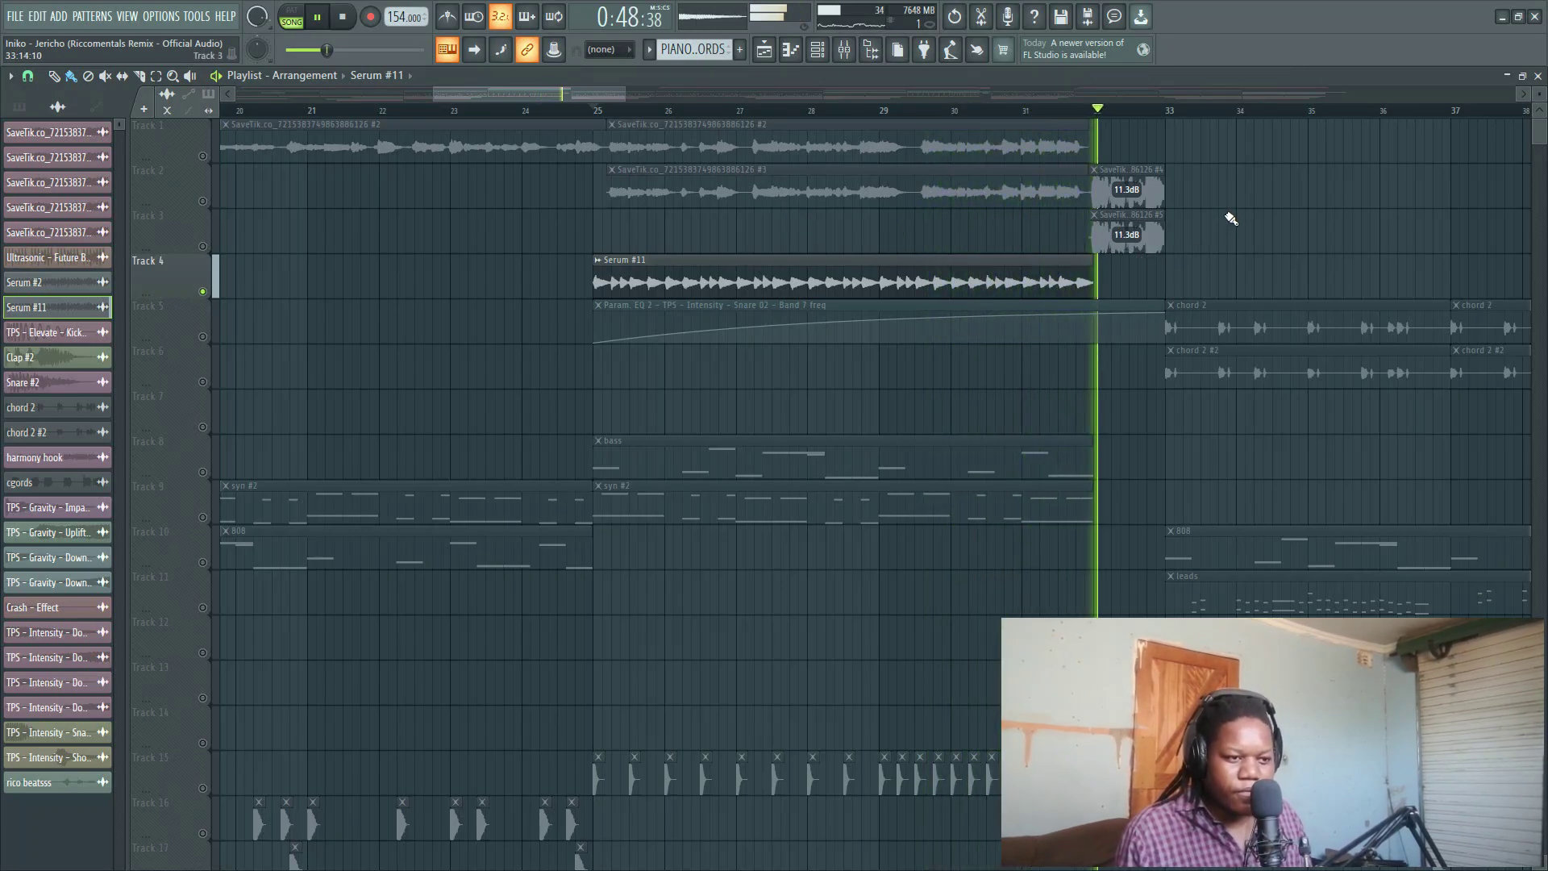
key(space)
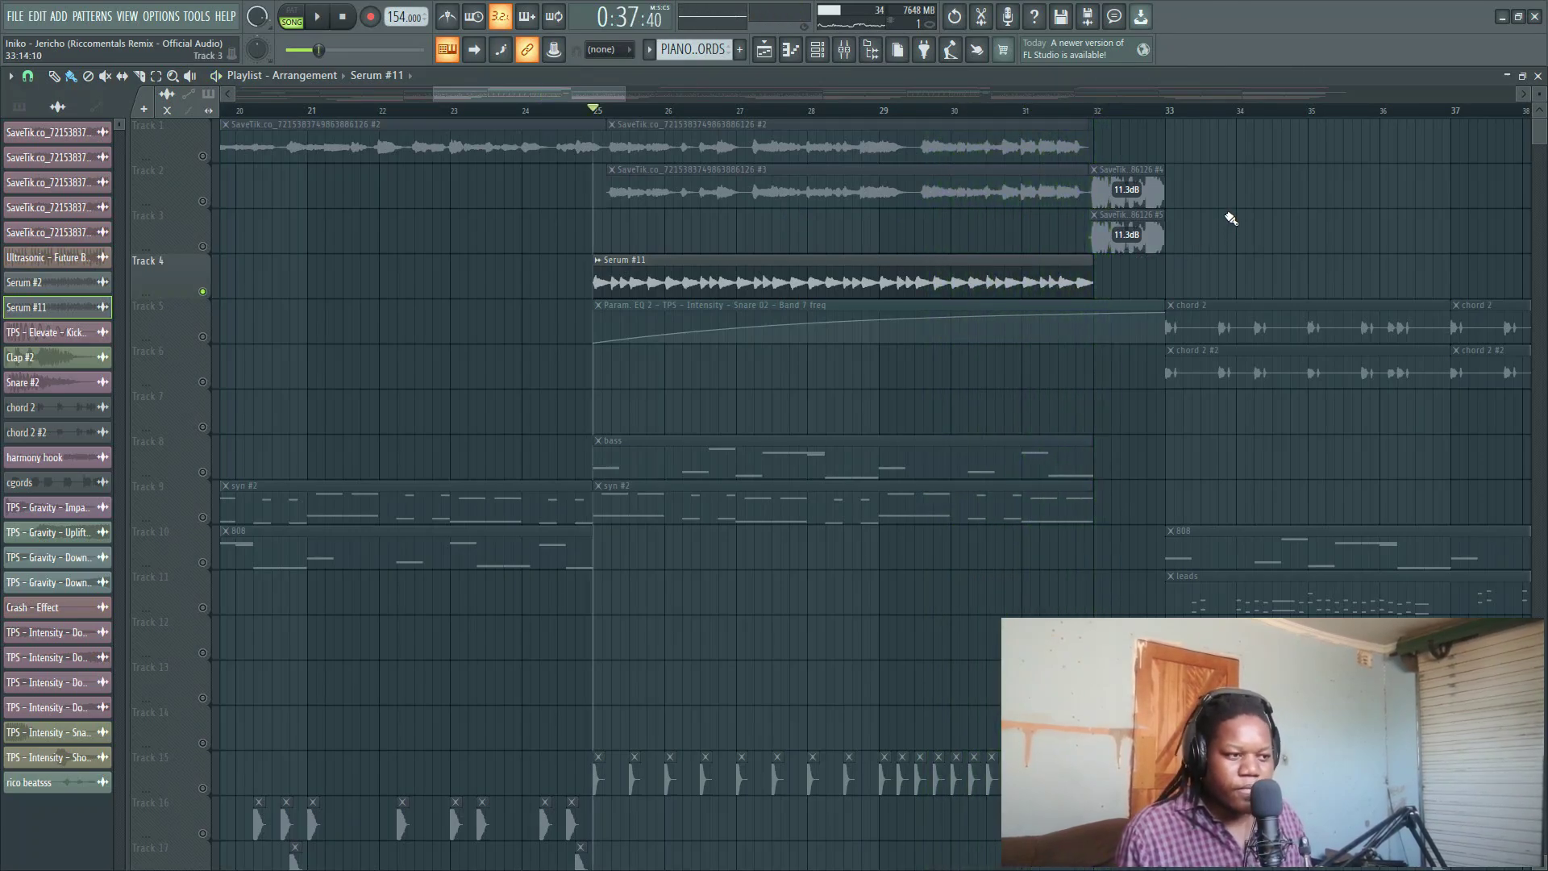
- Reselect the Serum #11 clip and unsolo Track 4 so every track plays
scroll(743, 291, down, 6)
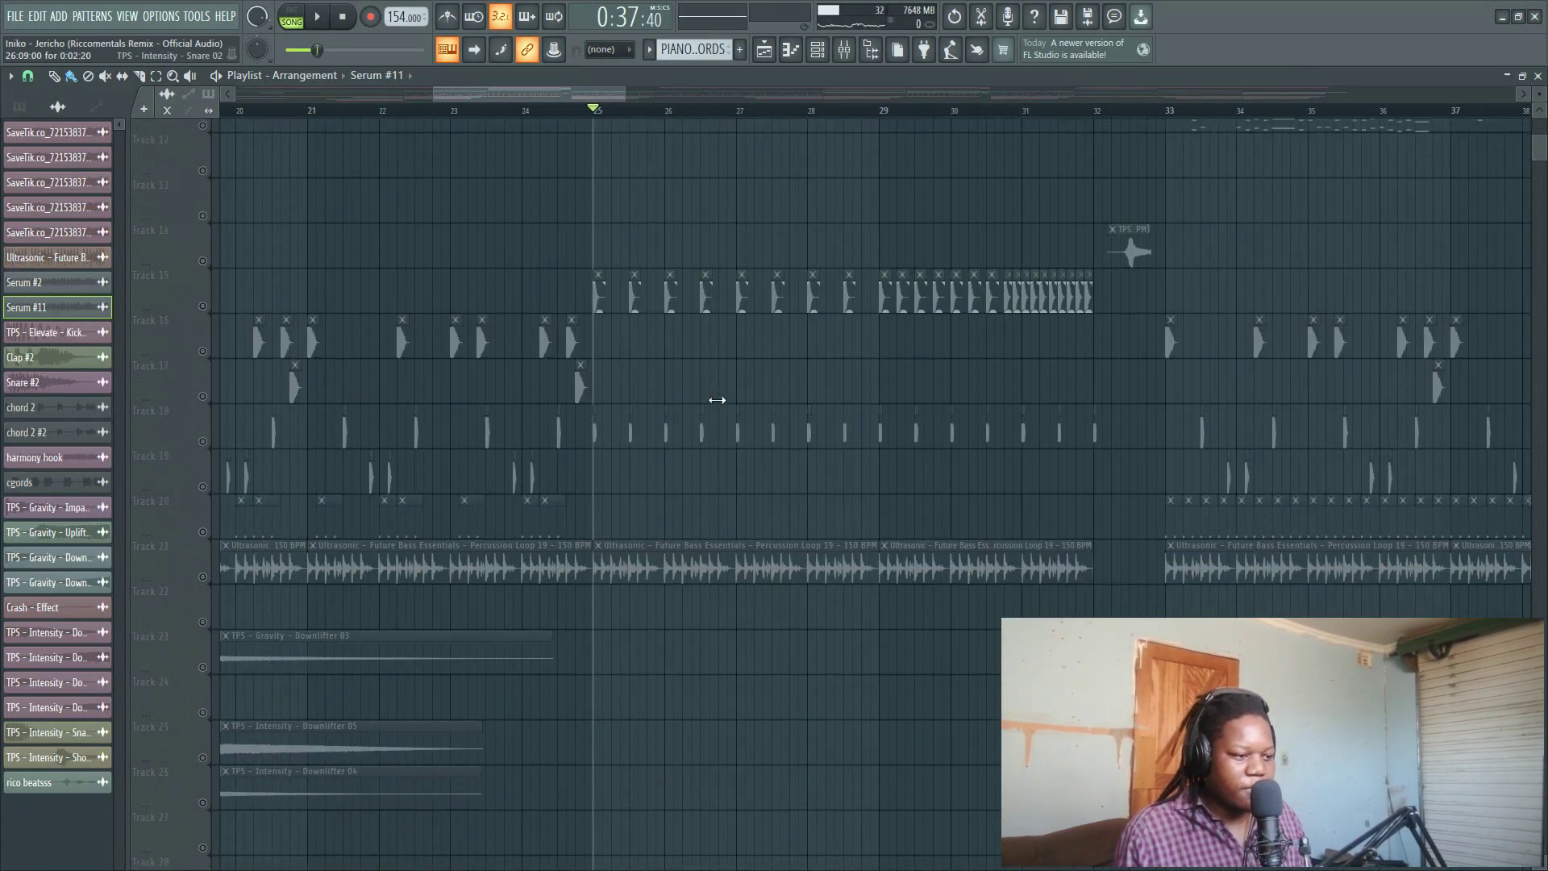
mouse_move(585, 102)
mouse_down()
mouse_move(414, 100)
mouse_move(580, 97)
mouse_up()
scroll(639, 304, up, 3)
click(701, 331)
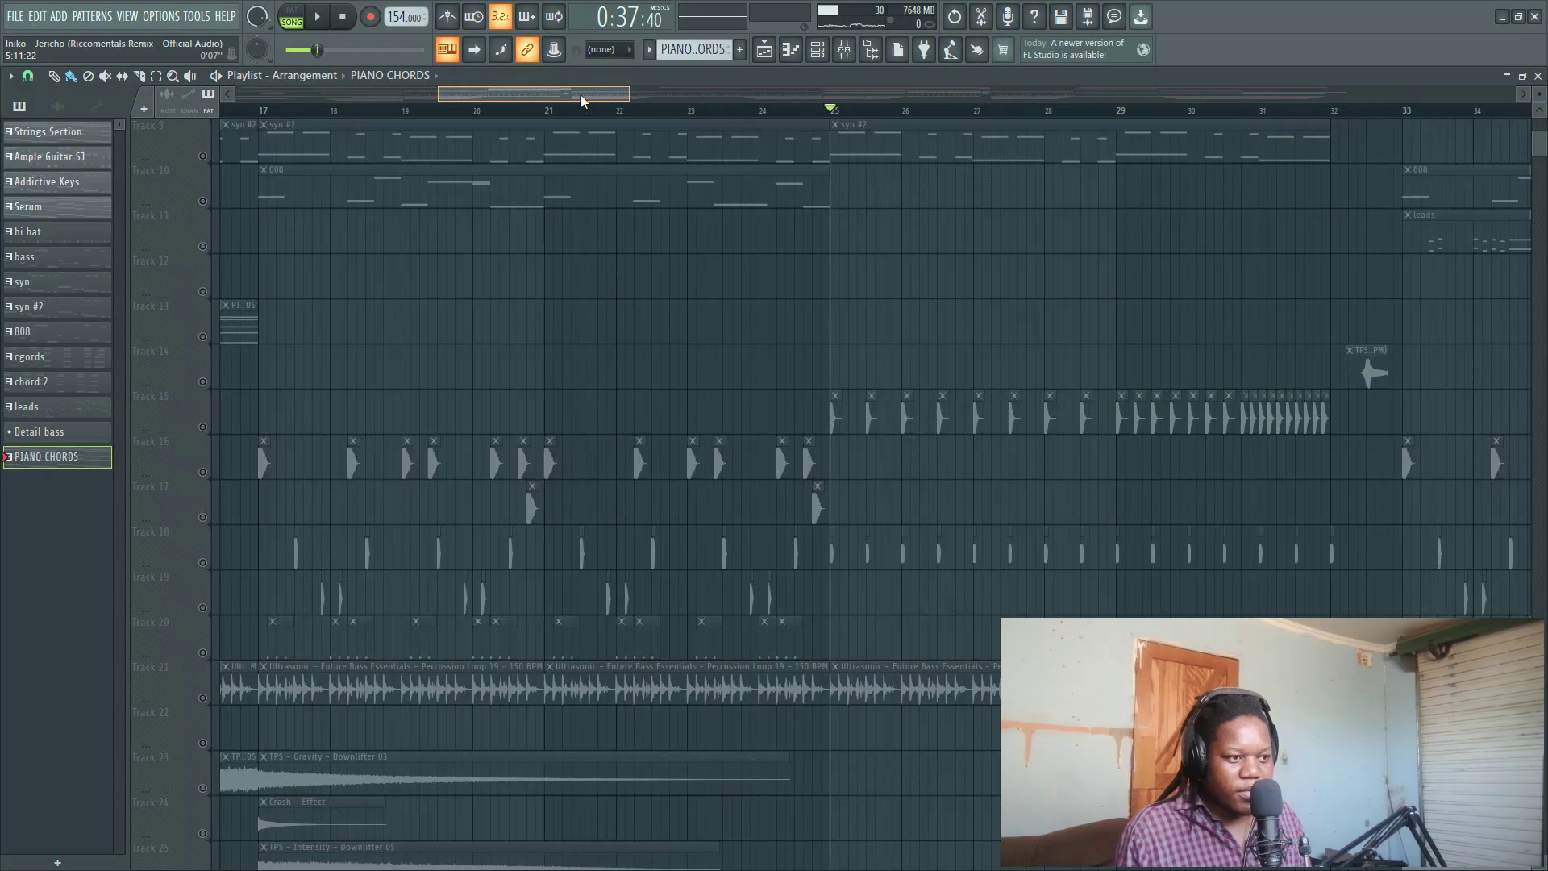
scroll(602, 234, up, 4)
scroll(607, 314, up, 1)
click(599, 262)
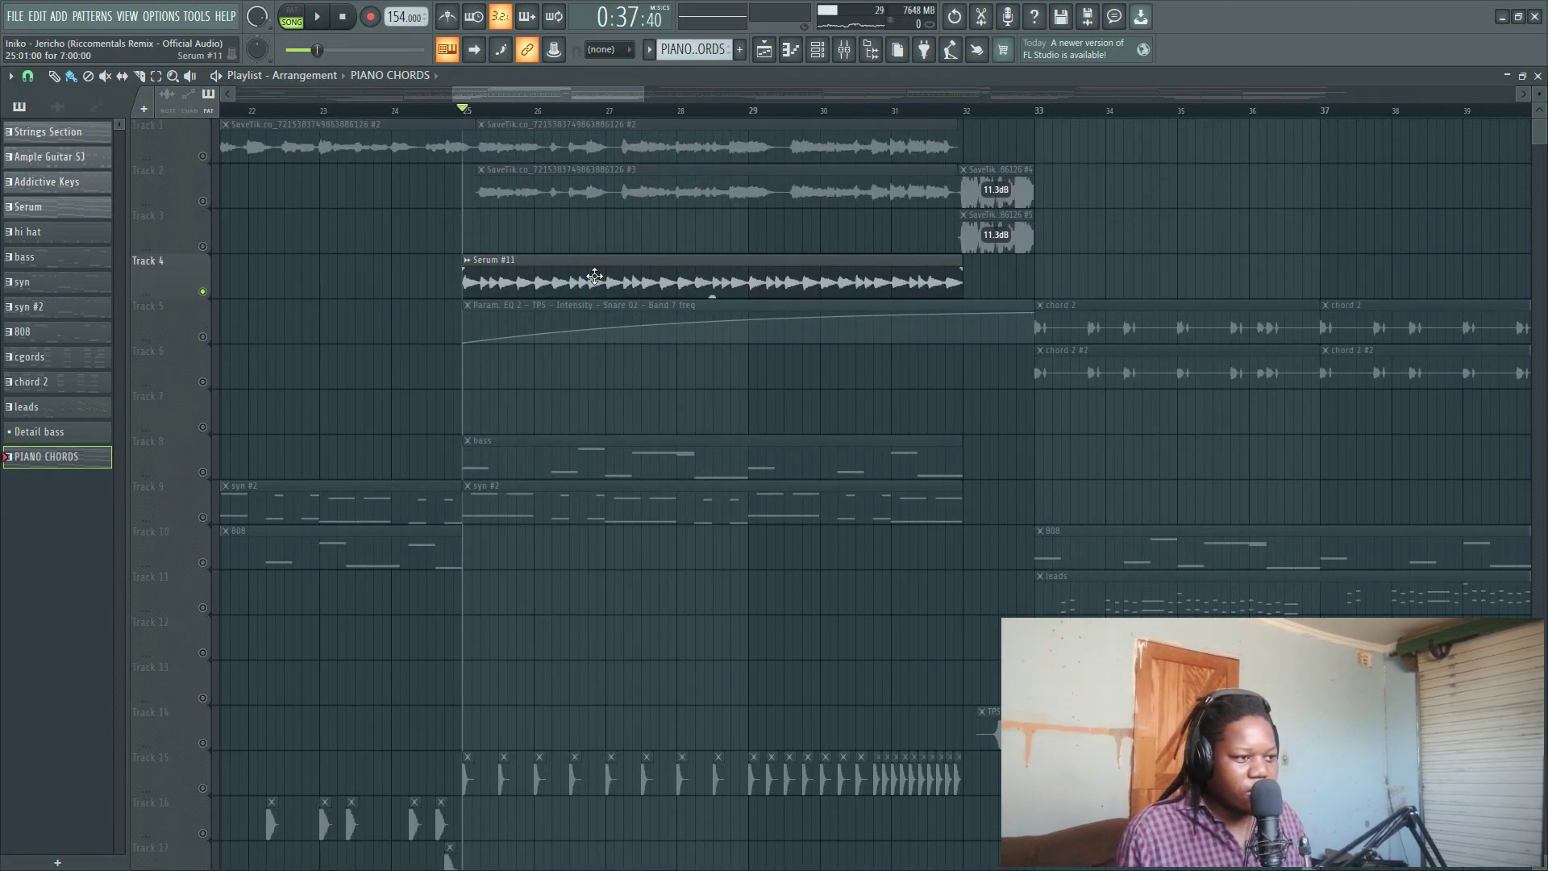
right_click(206, 291)
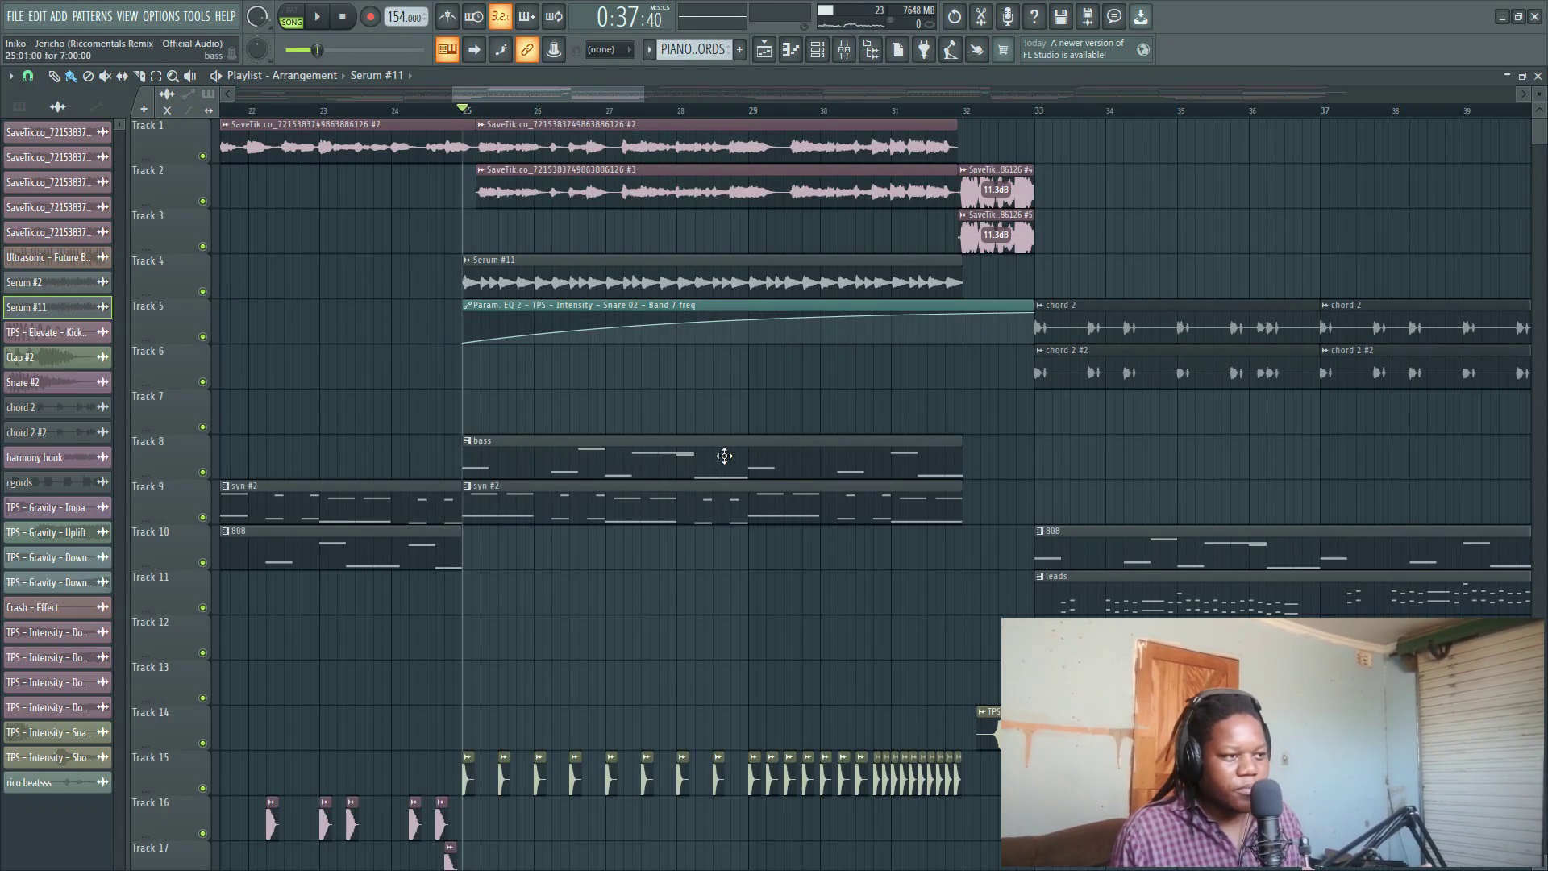
- Open the bass clip on Track 8 in the piano roll
scroll(632, 363, down, 1)
scroll(632, 362, up, 1)
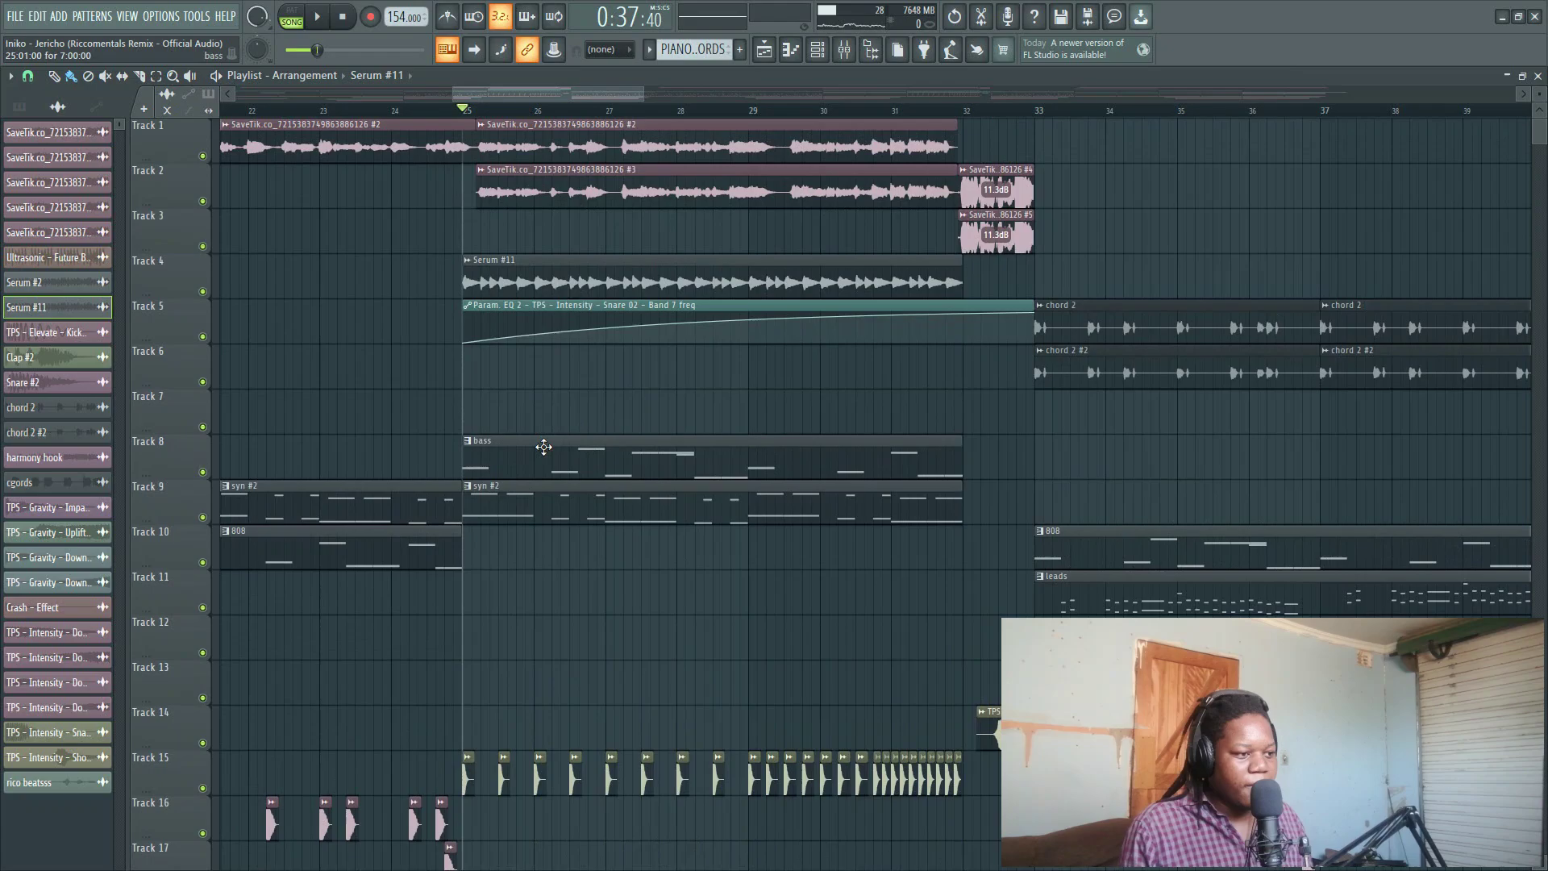
click(541, 462)
double_click(541, 463)
- Switch to pattern mode and play the Serum #3 bass pattern on its own
click(291, 9)
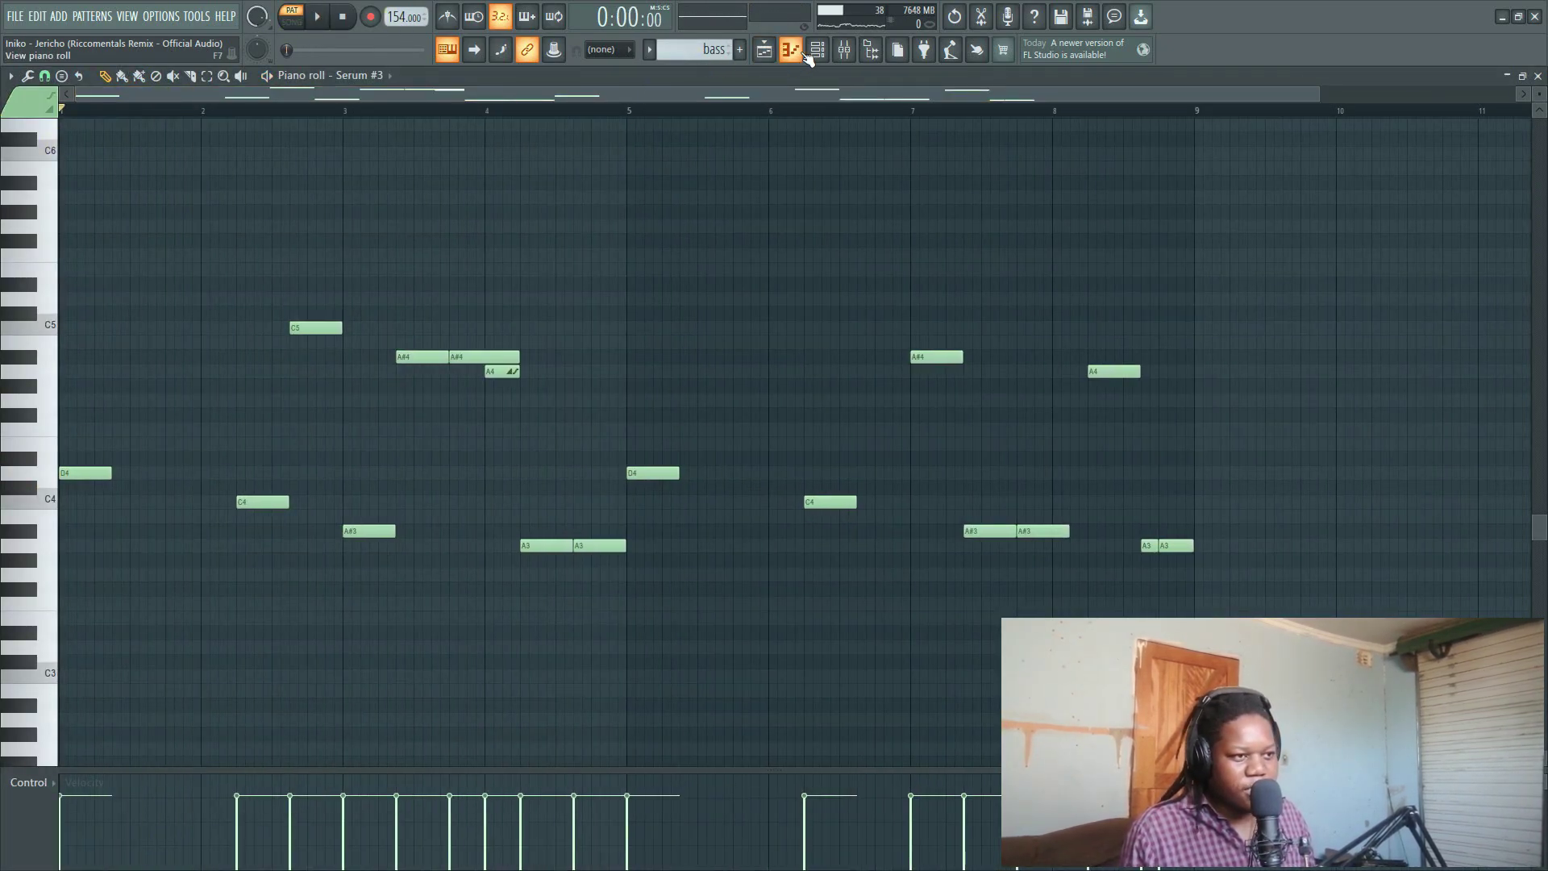
click(804, 53)
key(F6)
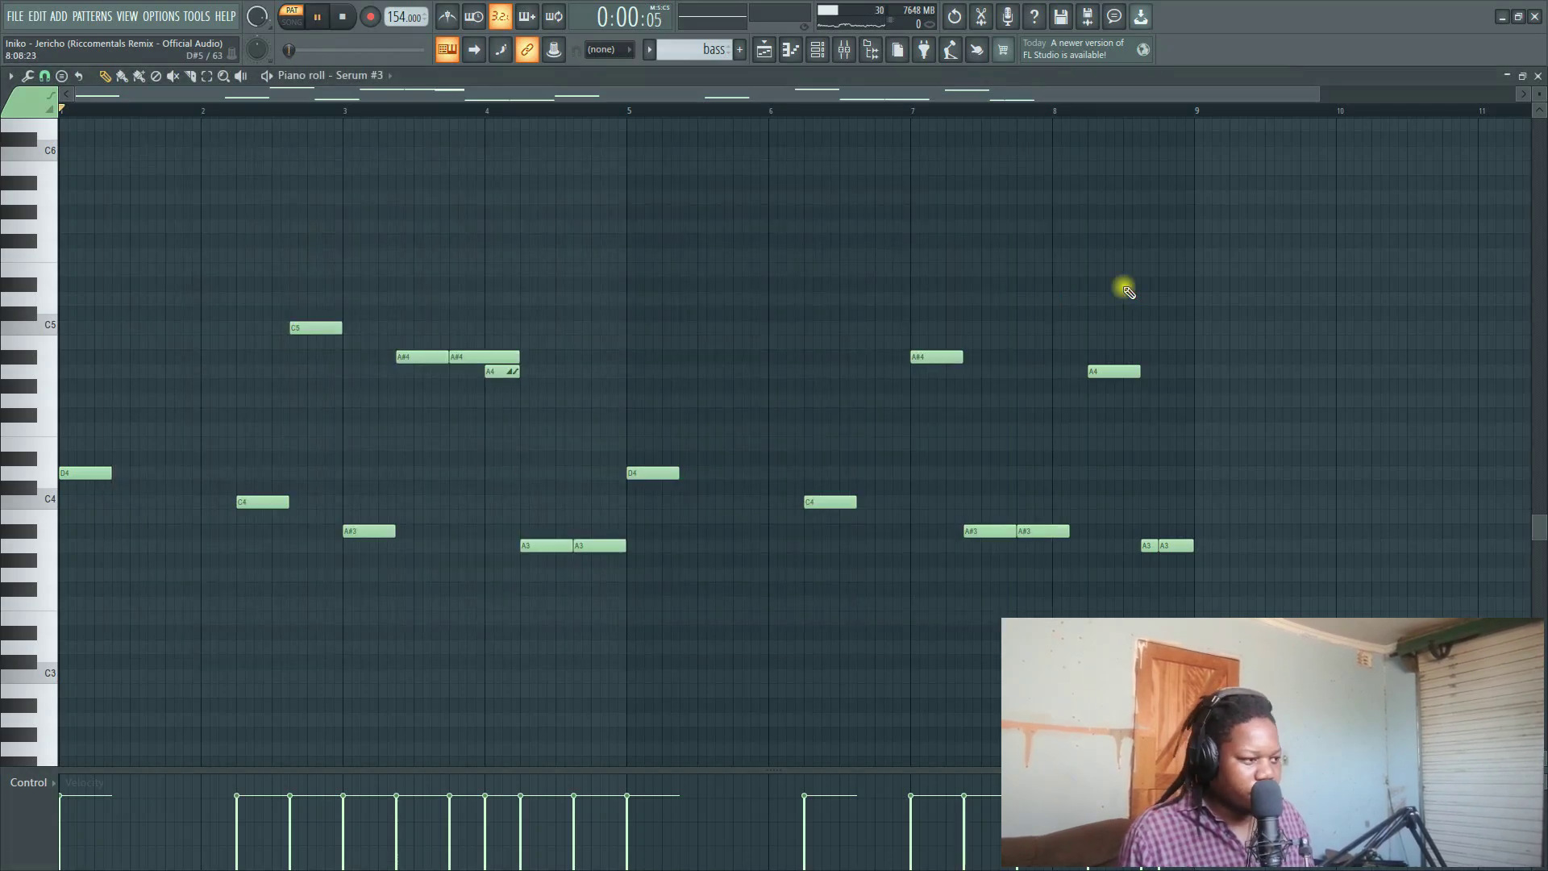
key(space)
scroll(970, 249, up, 1)
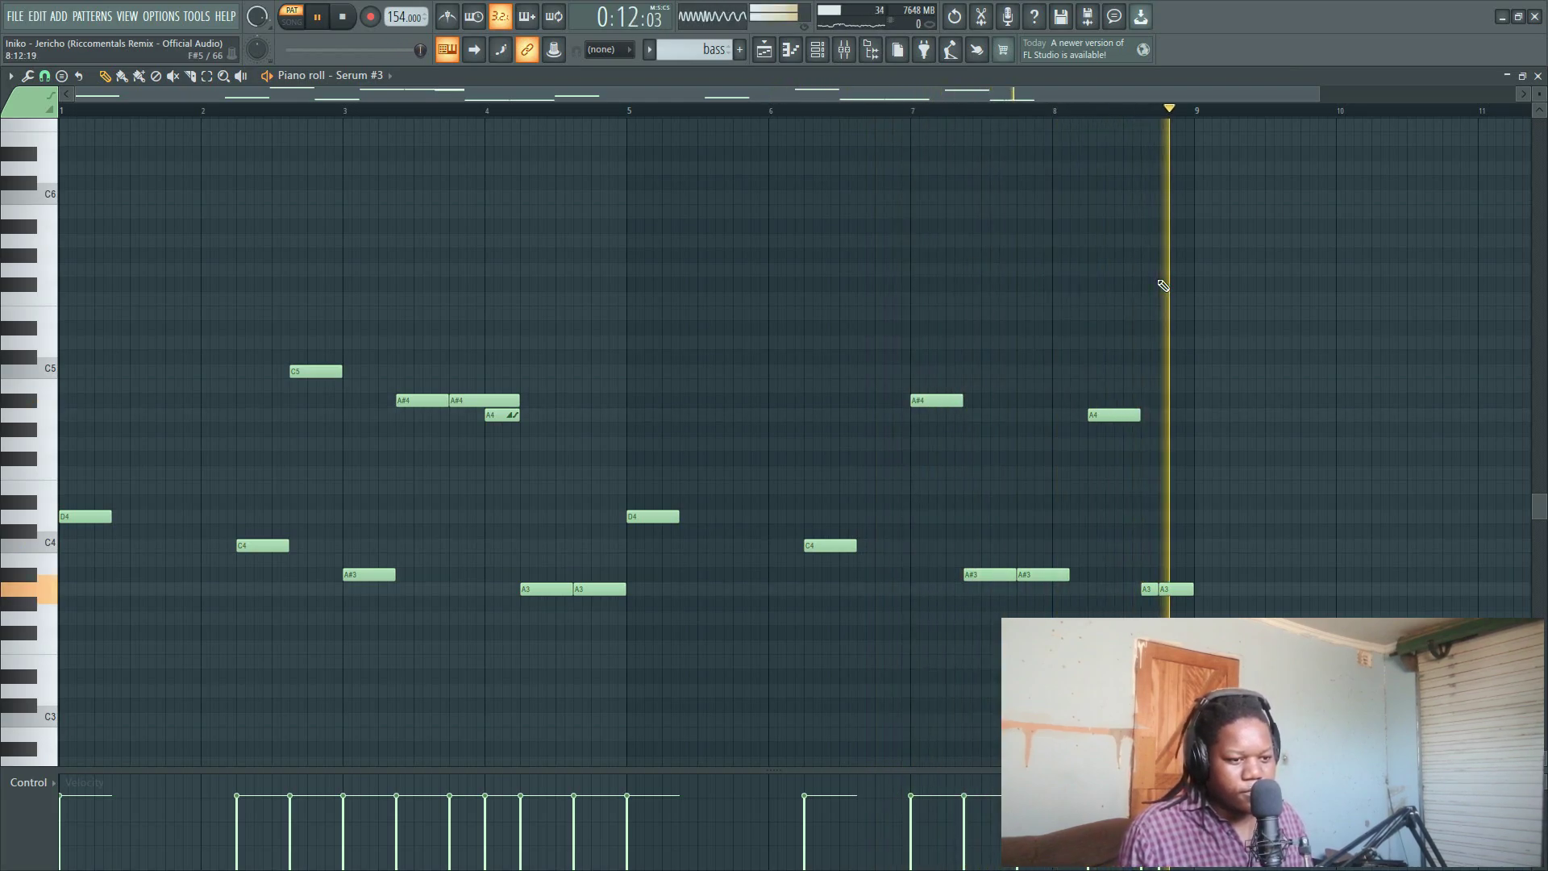
- Return to the playlist arrangement in song mode
click(765, 58)
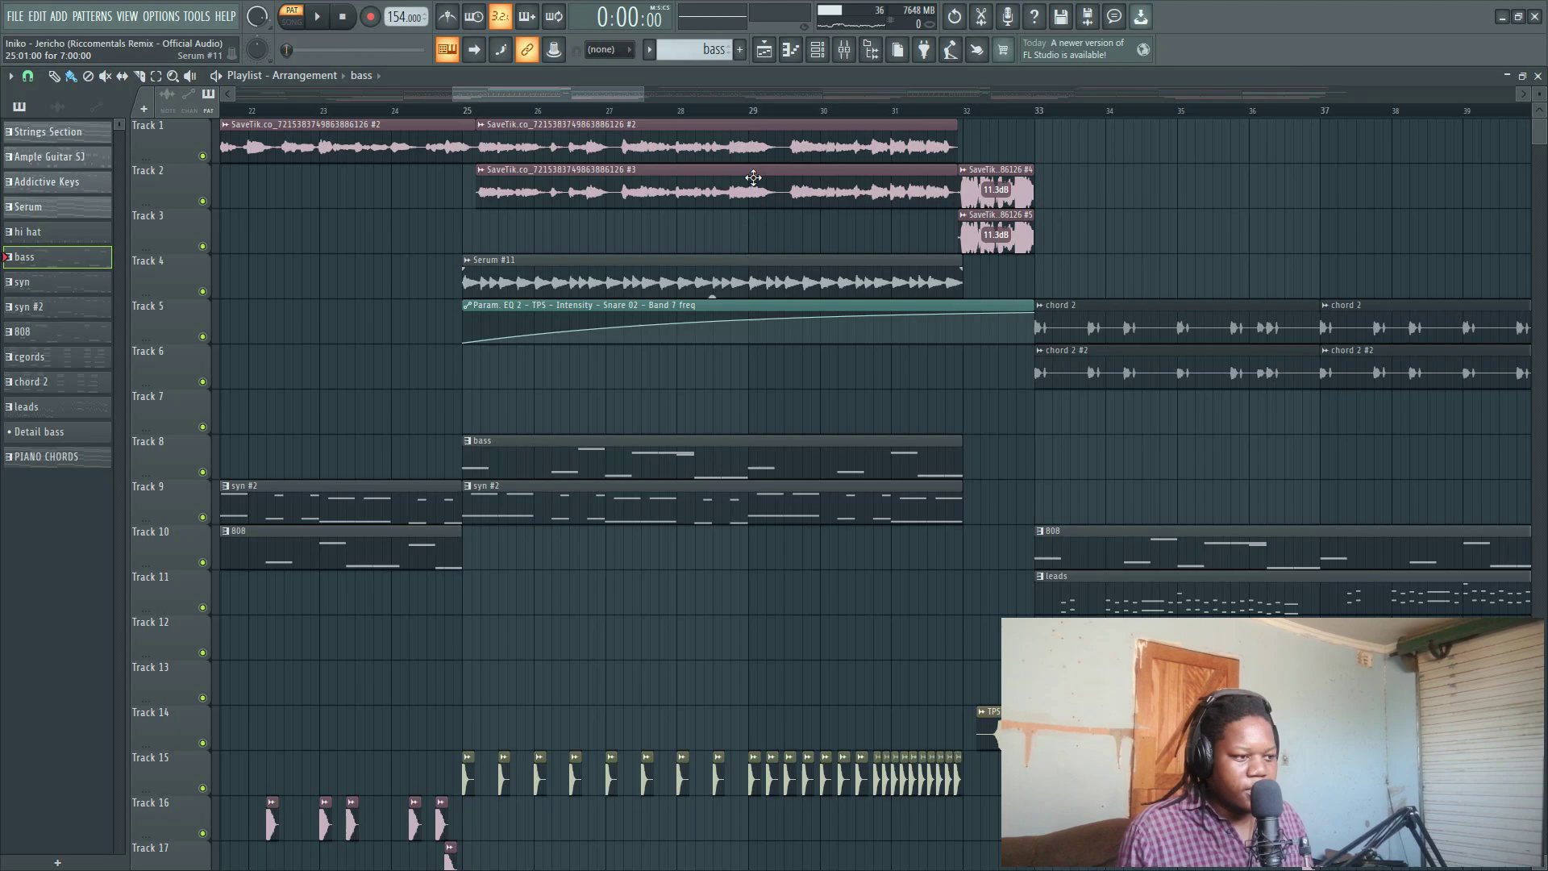
scroll(762, 127, down, 6)
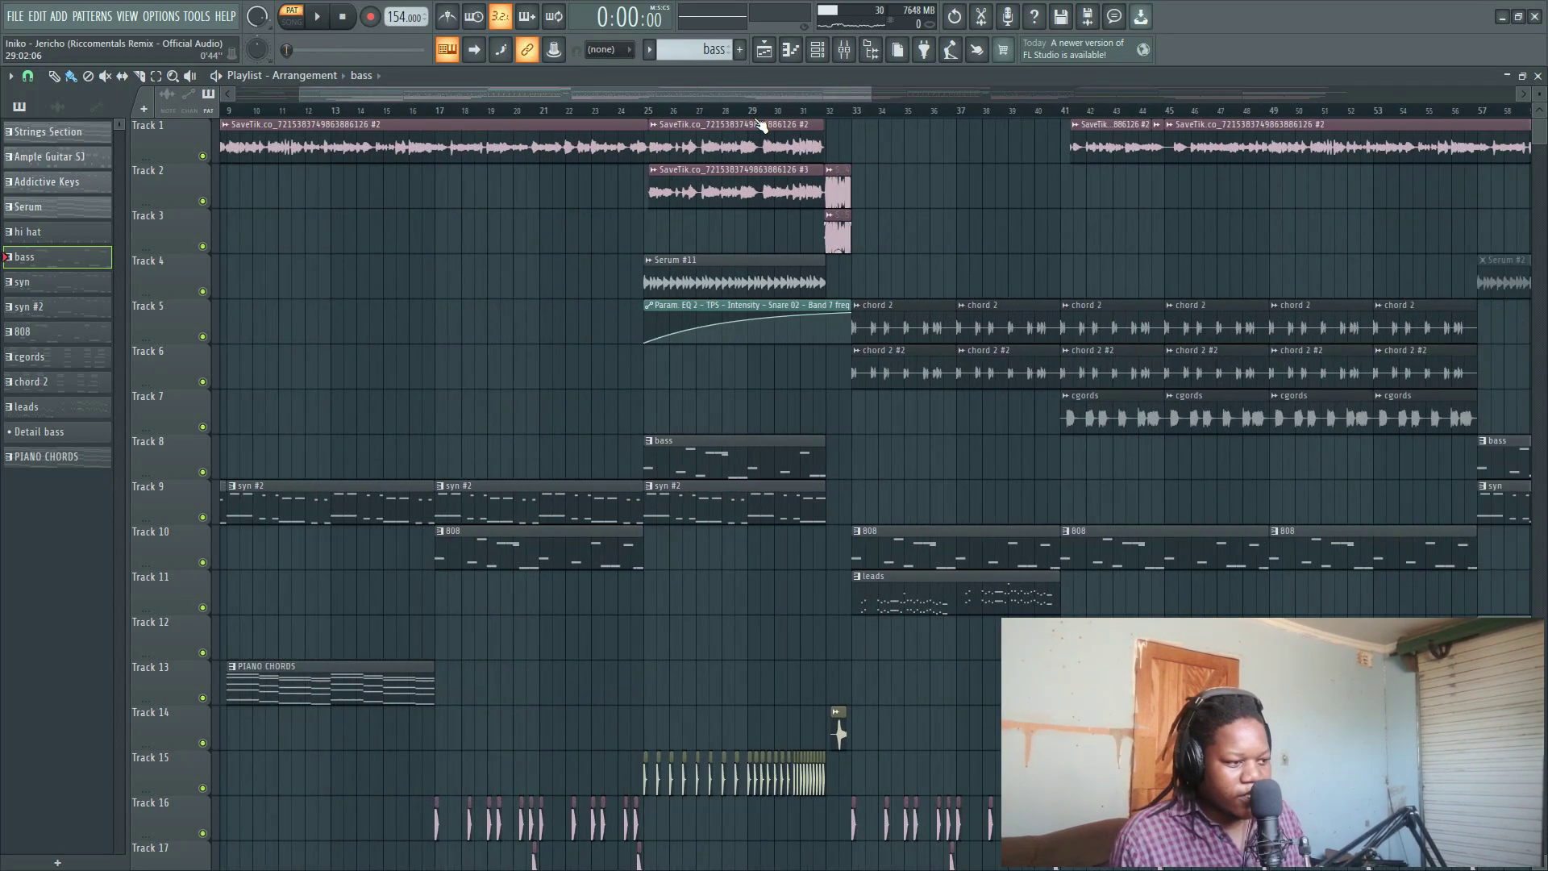
key(l)
scroll(508, 159, up, 4)
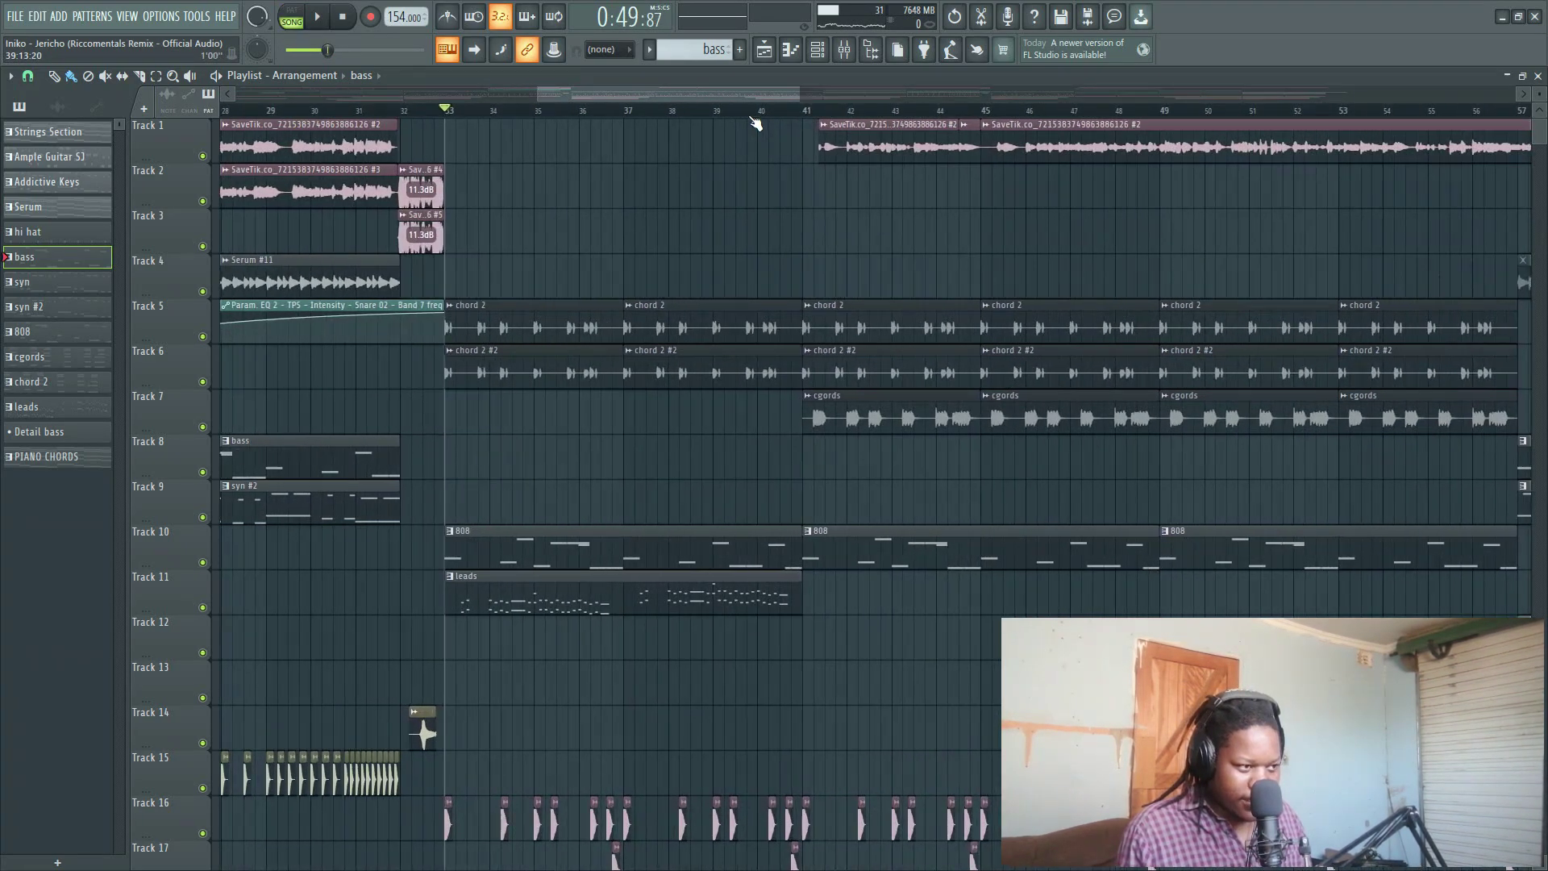
- Solo Tracks 5, 6 and 7 in turn to hear the chord 2, chord 2 #2 and cgords clips
right_click(203, 337)
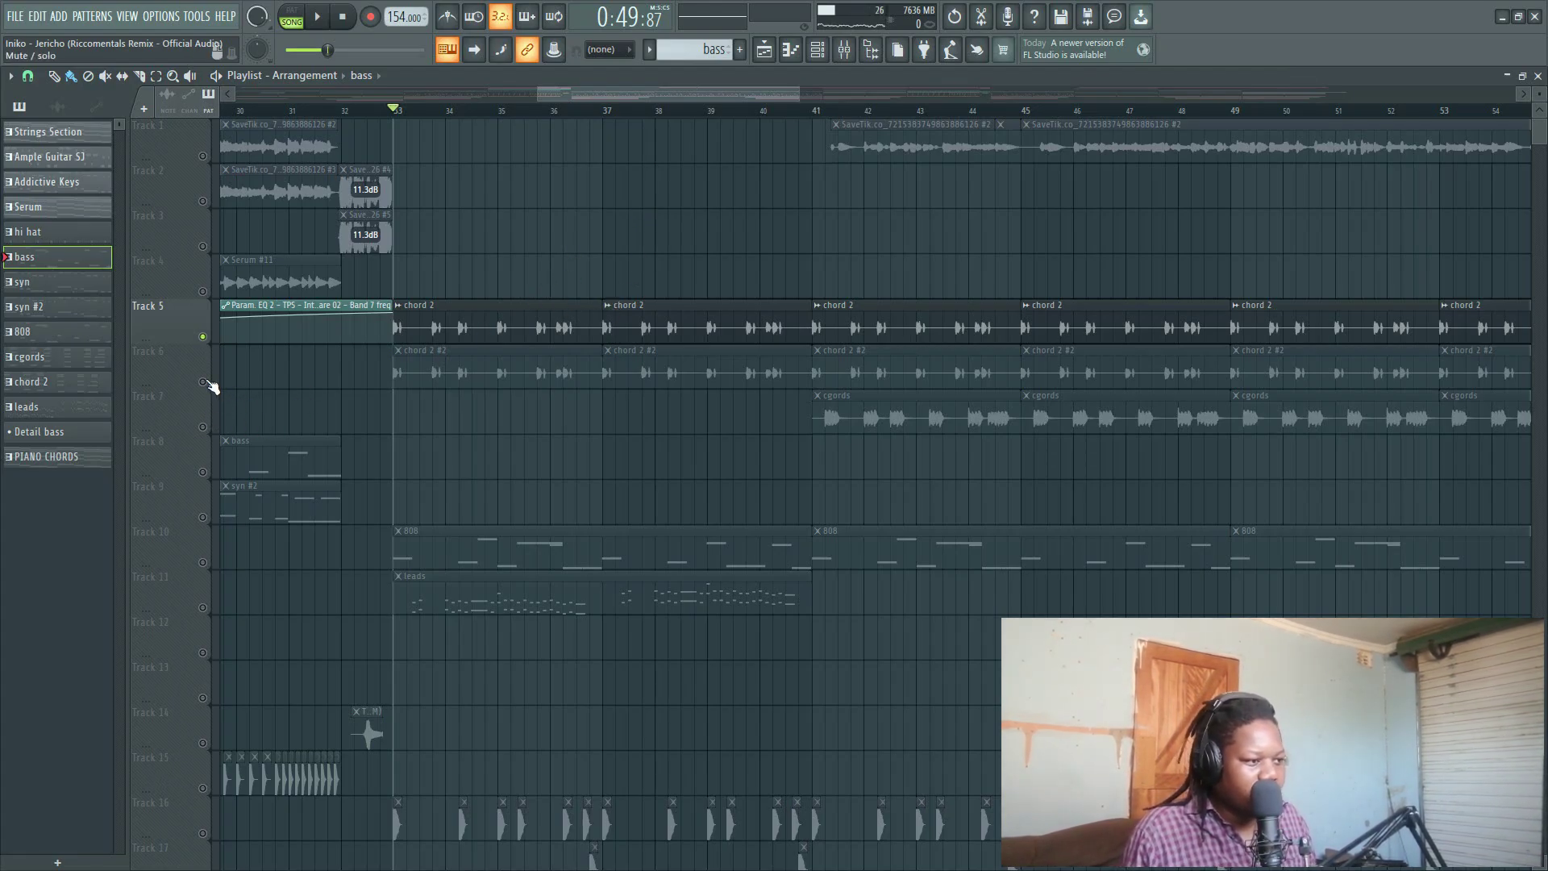
right_click(202, 382)
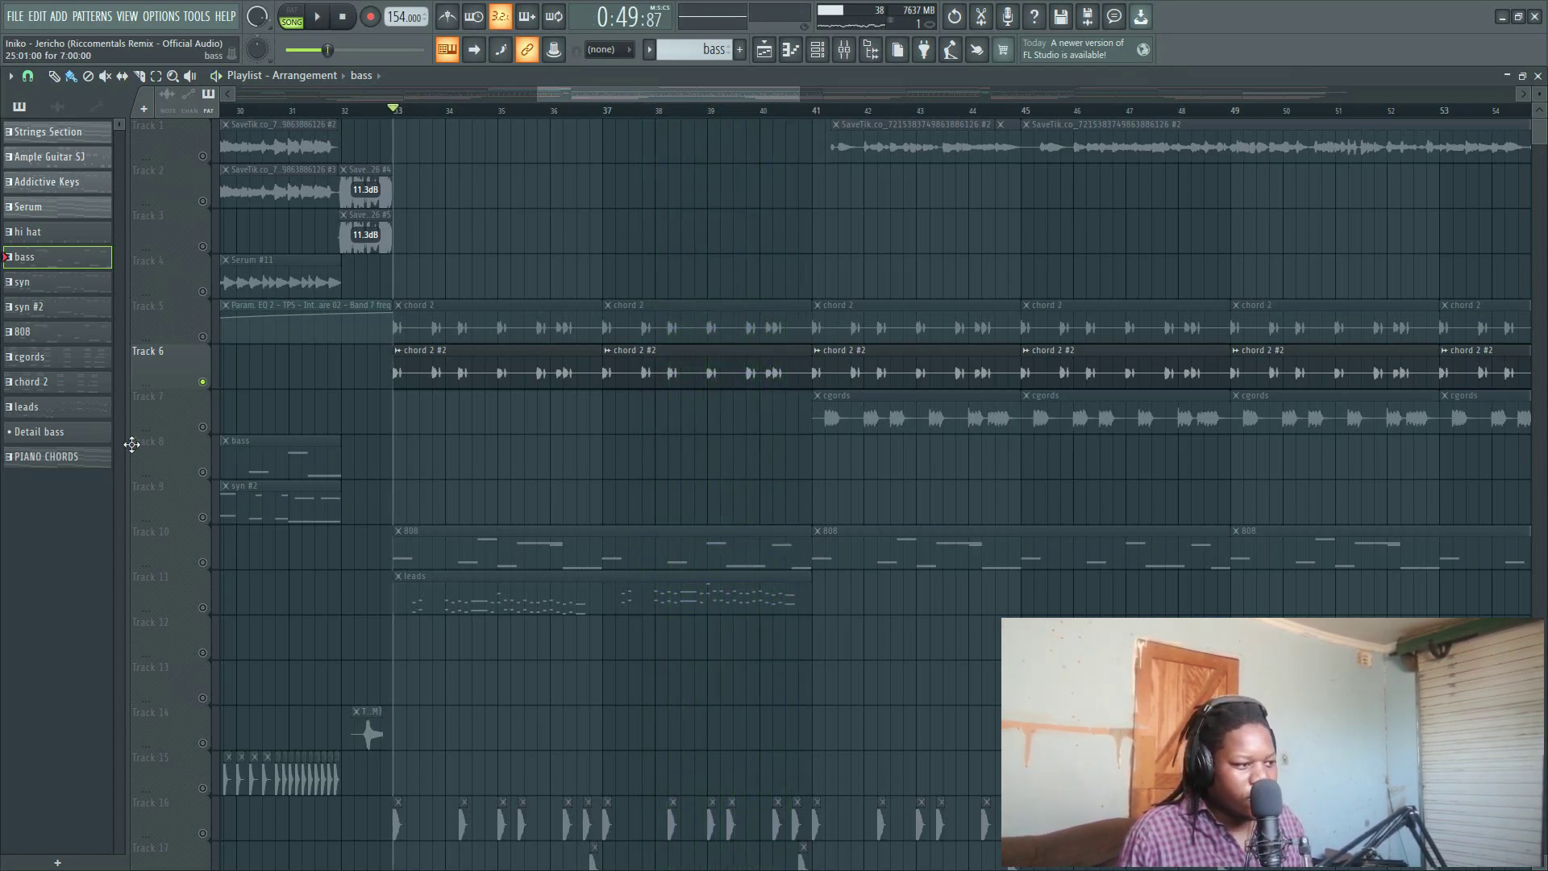
click(208, 433)
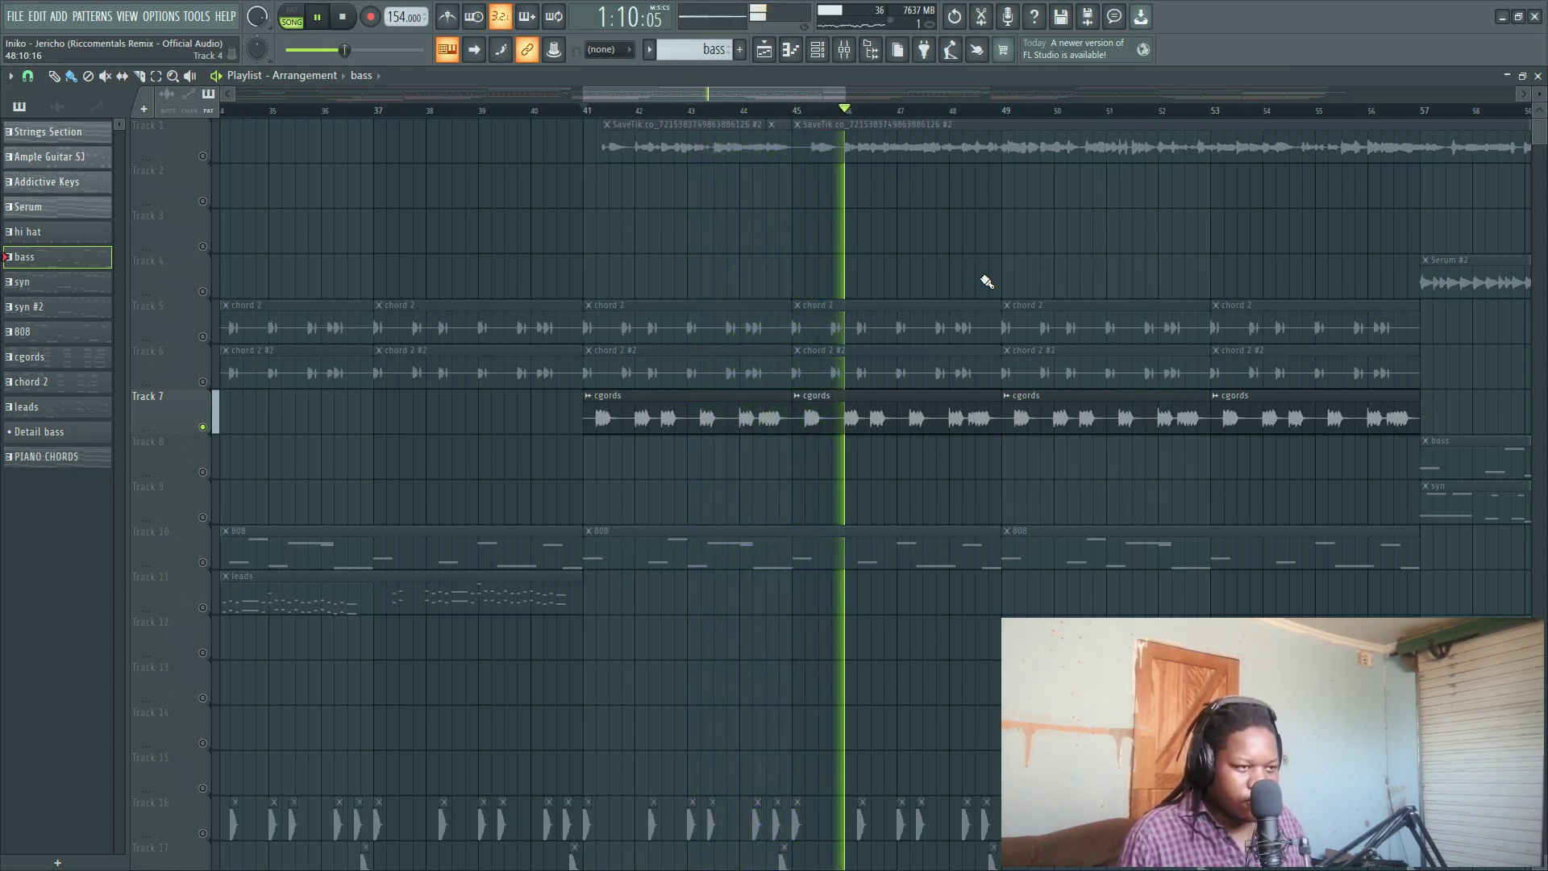
drag(823, 95, 850, 95)
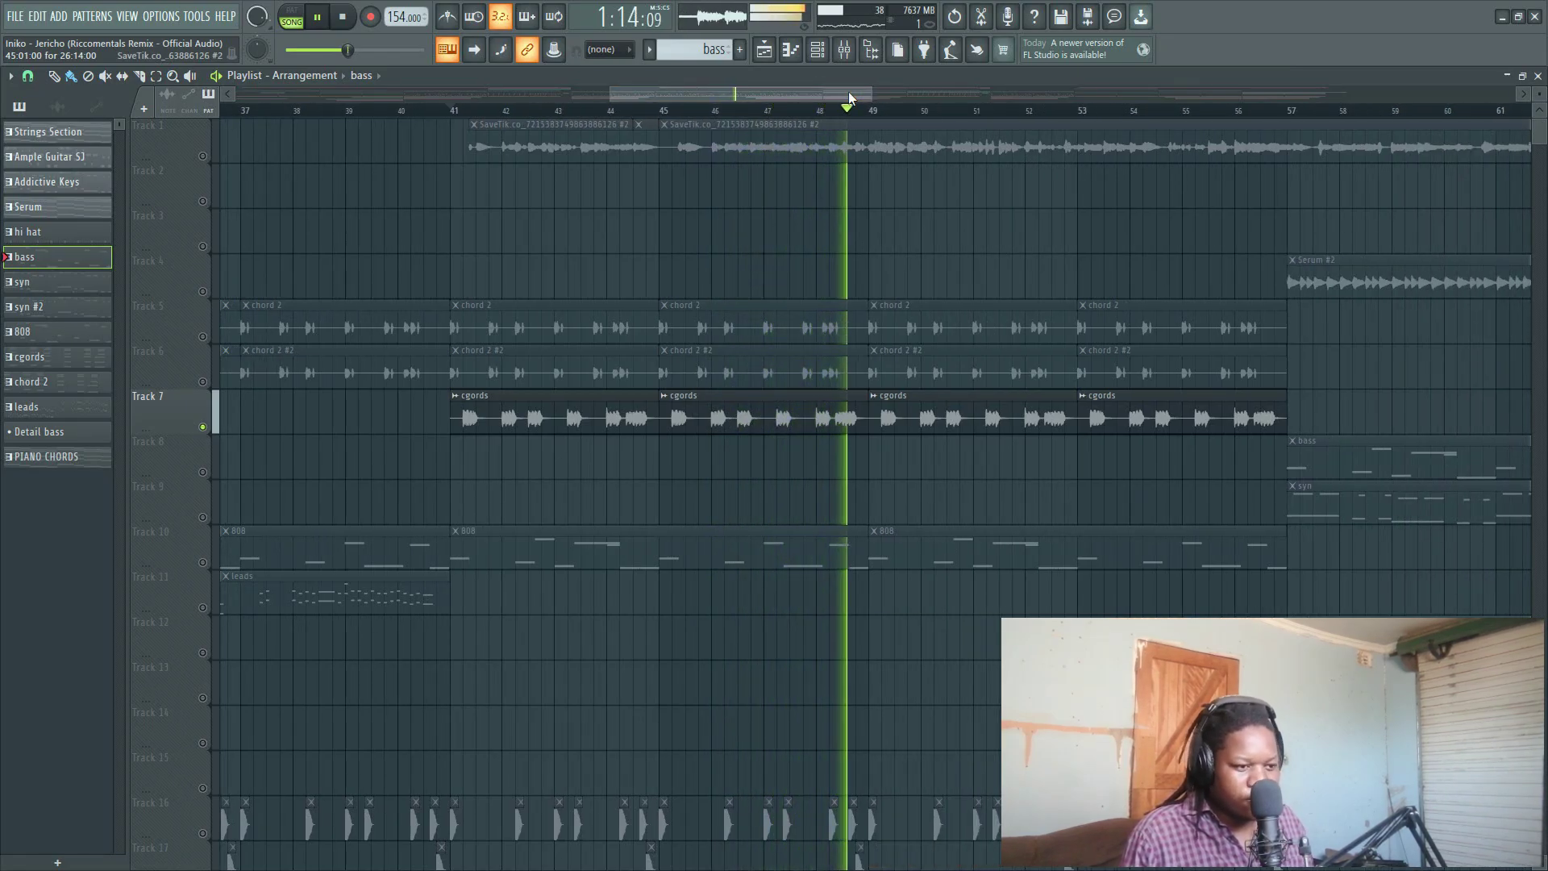
key(space)
- Scroll the playlist to bring the leads clip into view
scroll(598, 127, down, 3)
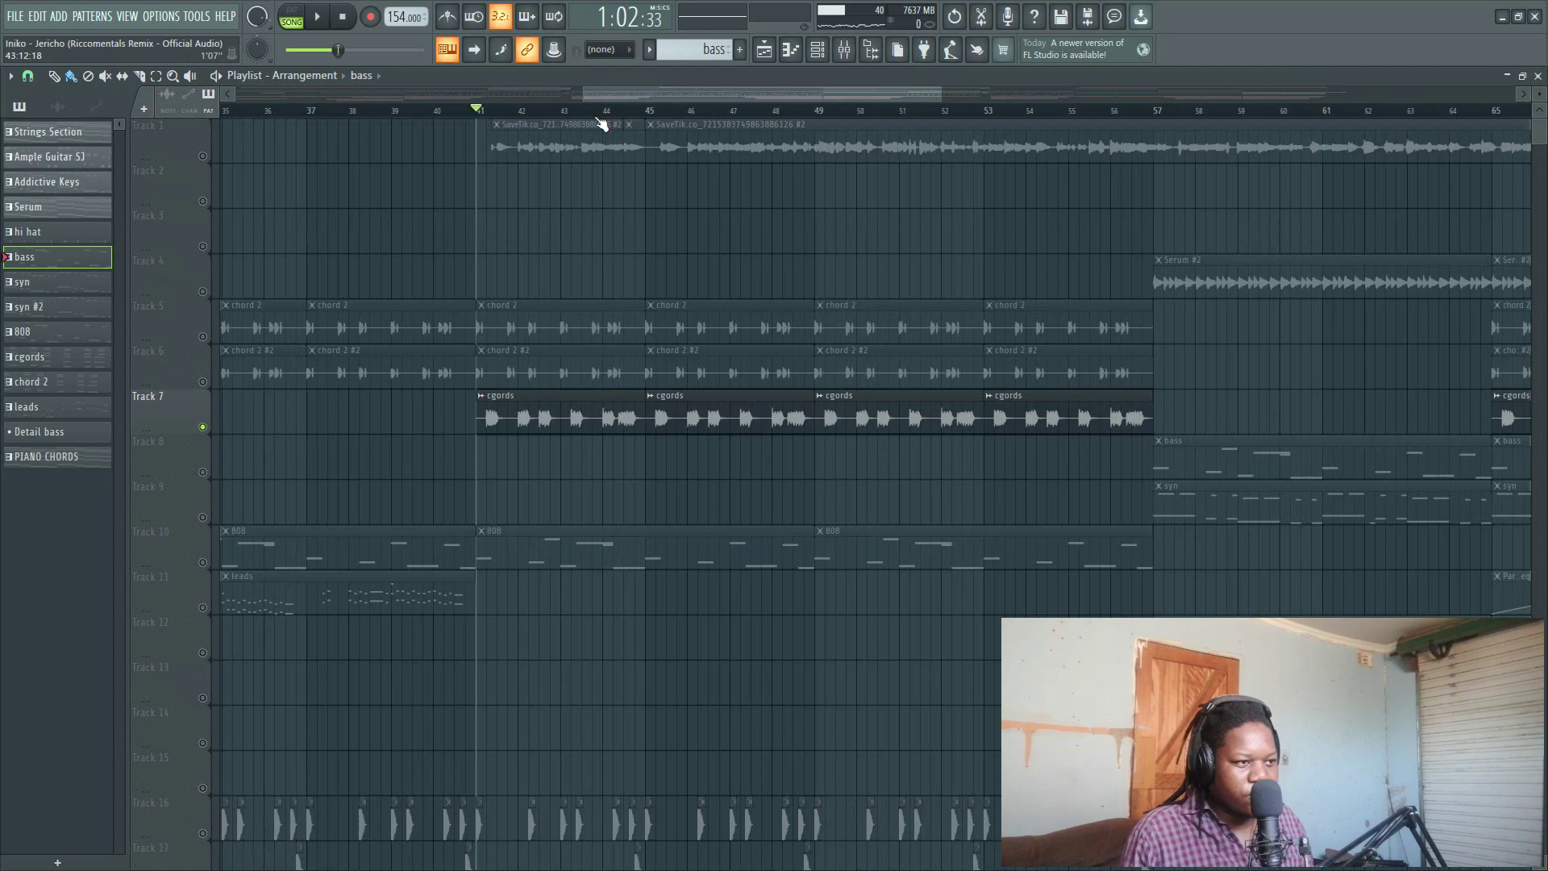
drag(609, 97, 530, 97)
scroll(564, 532, down, 2)
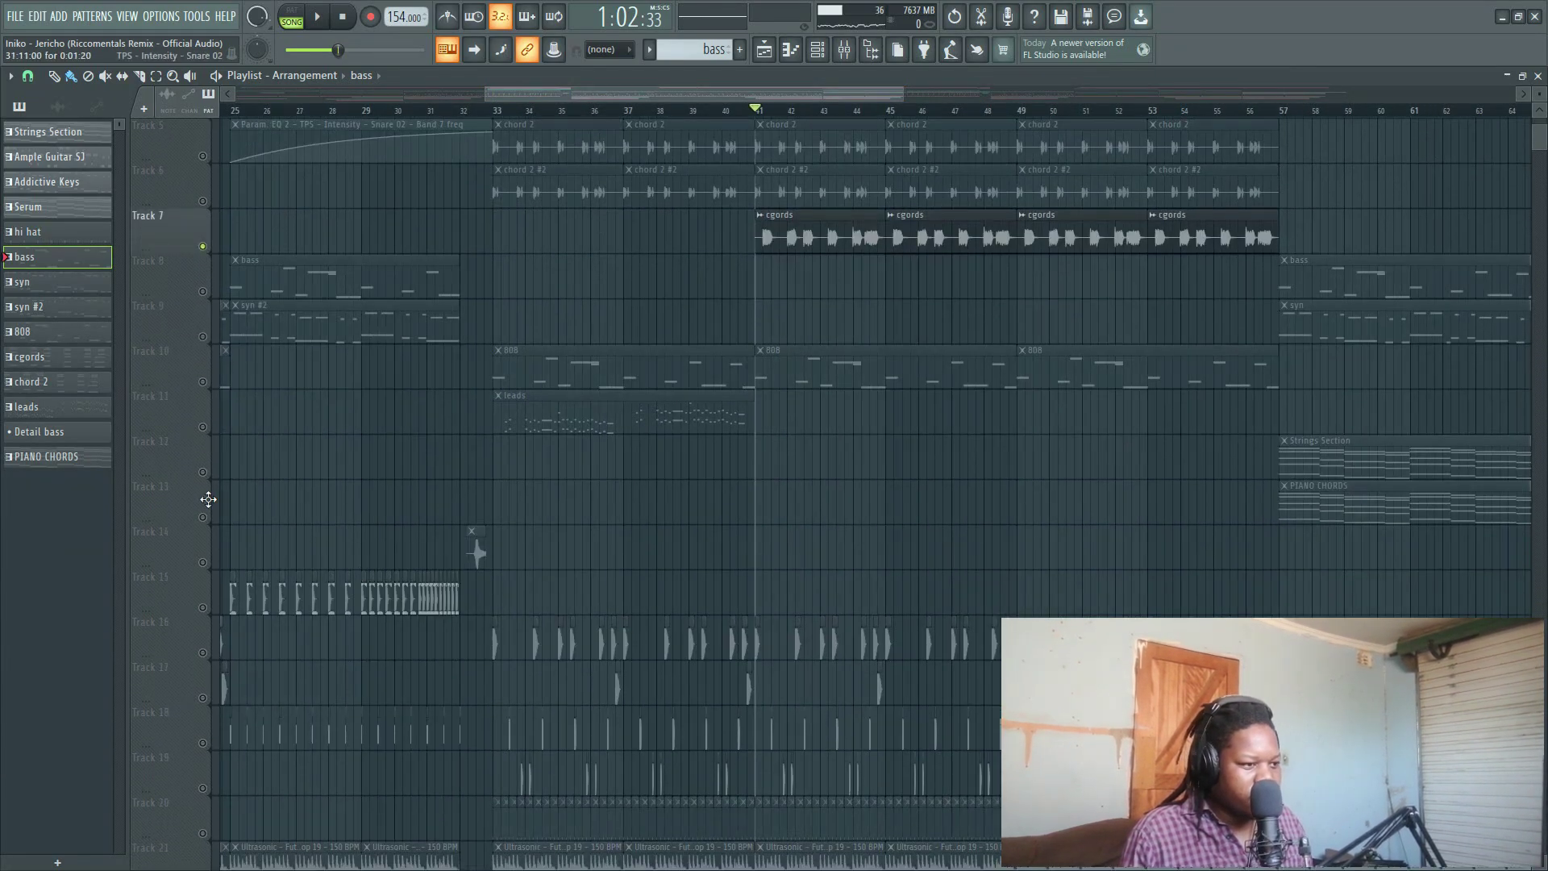
scroll(698, 506, down, 1)
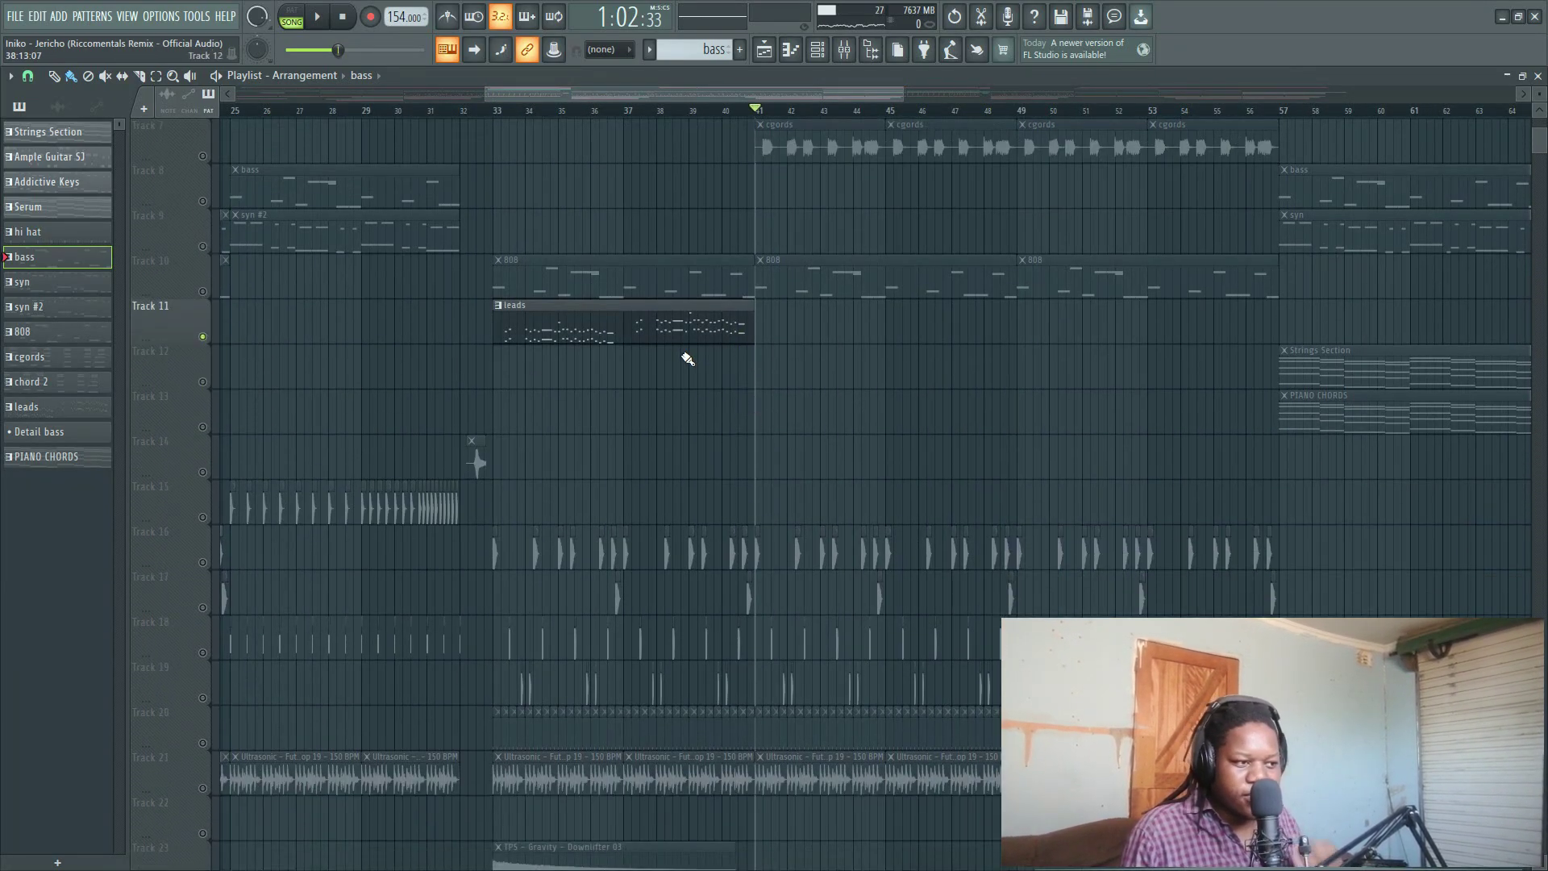
- Open the leads pattern's notes and inspect the Serum #7 synth from the channel rack
double_click(602, 323)
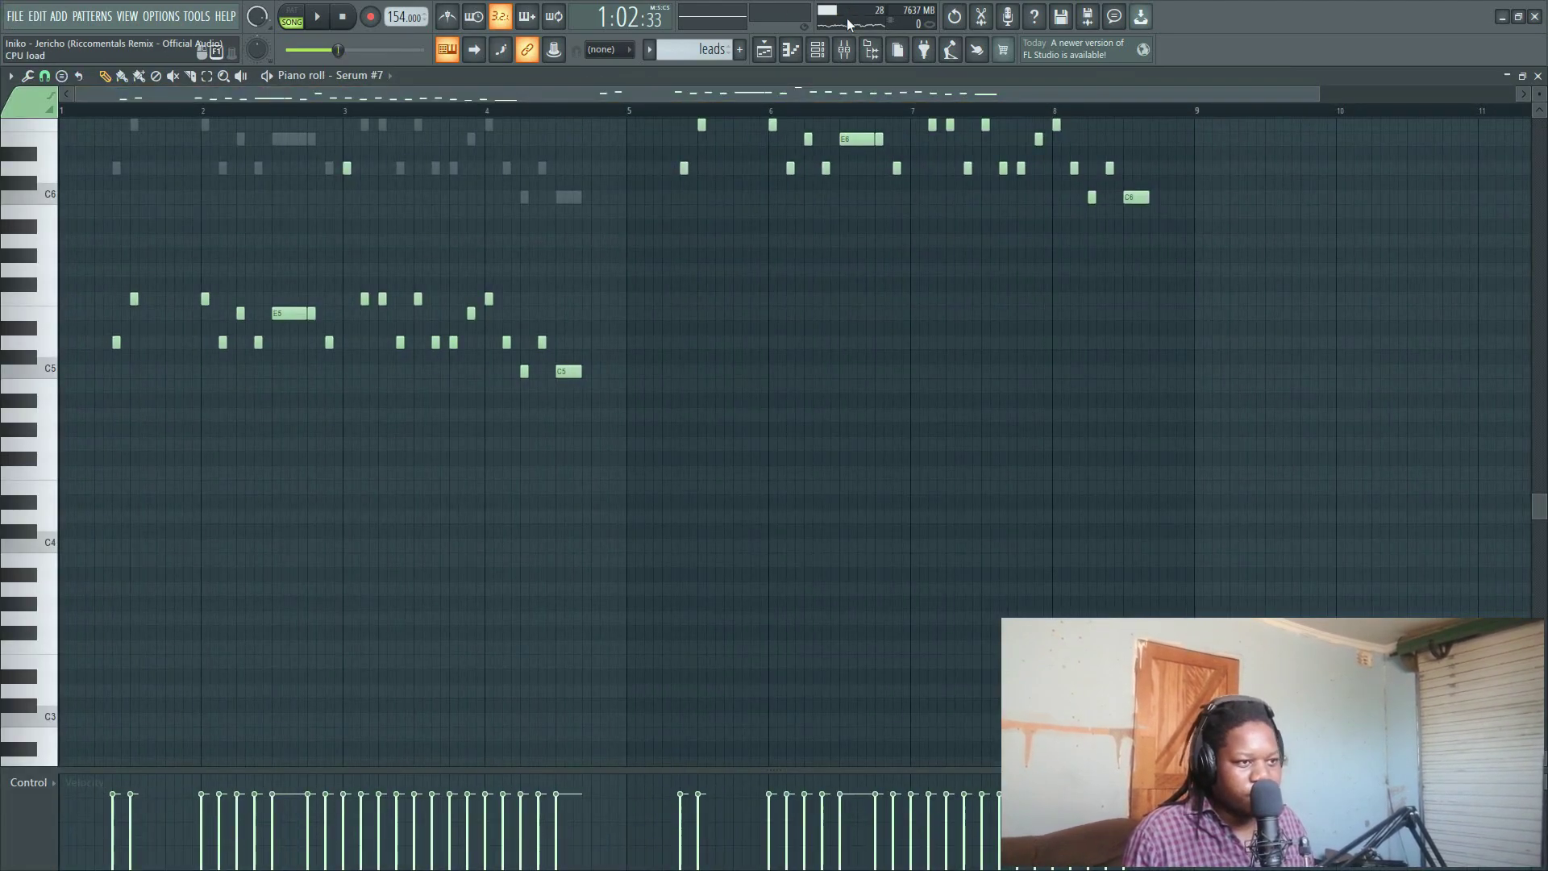
click(818, 50)
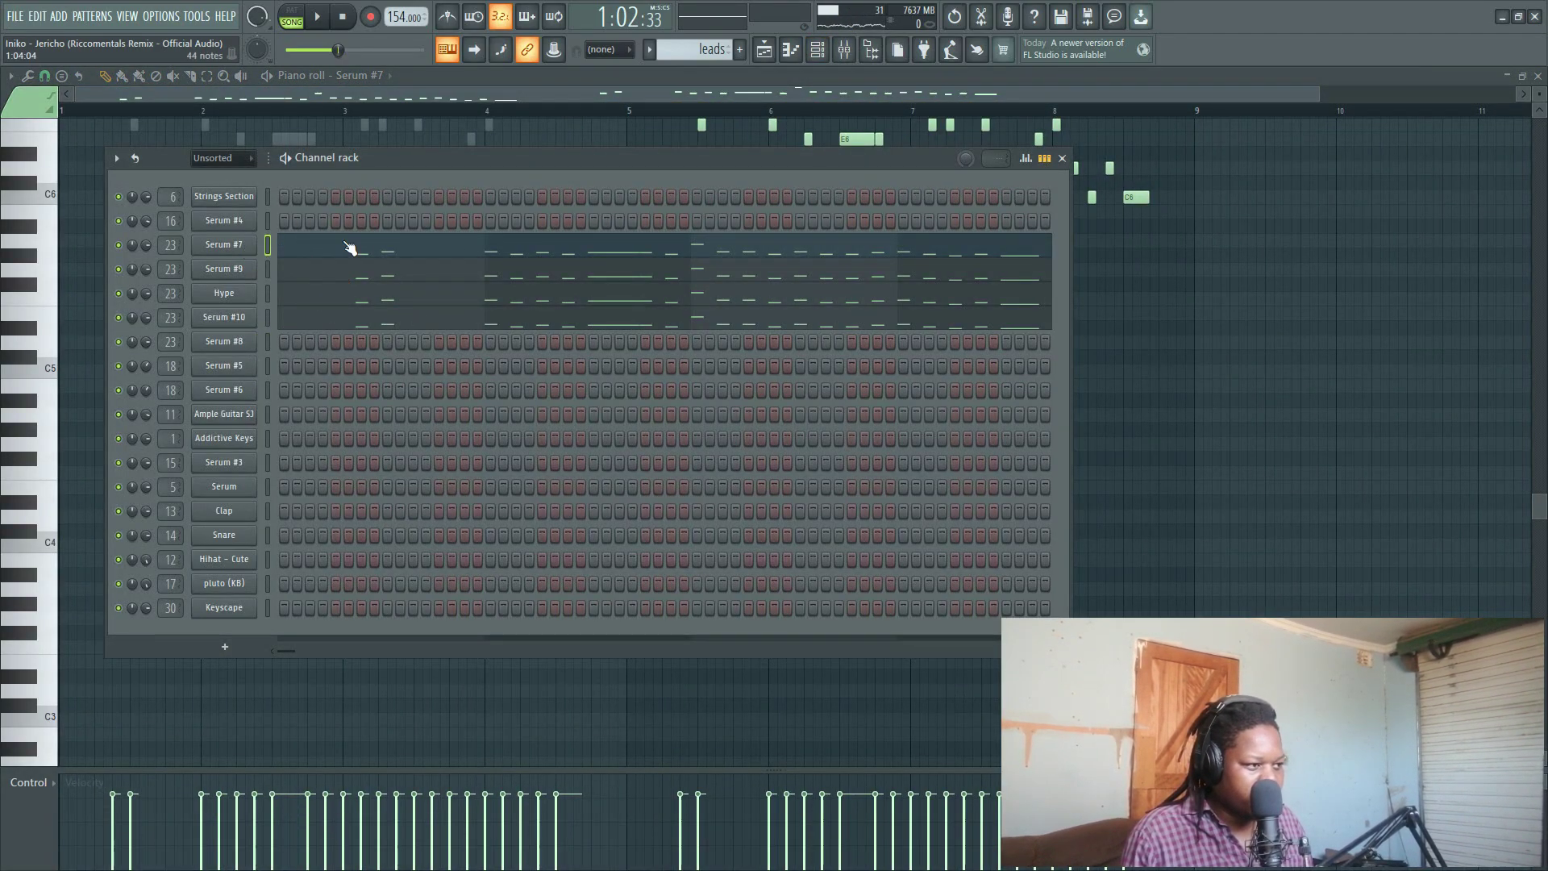
click(253, 250)
drag(520, 220, 1144, 224)
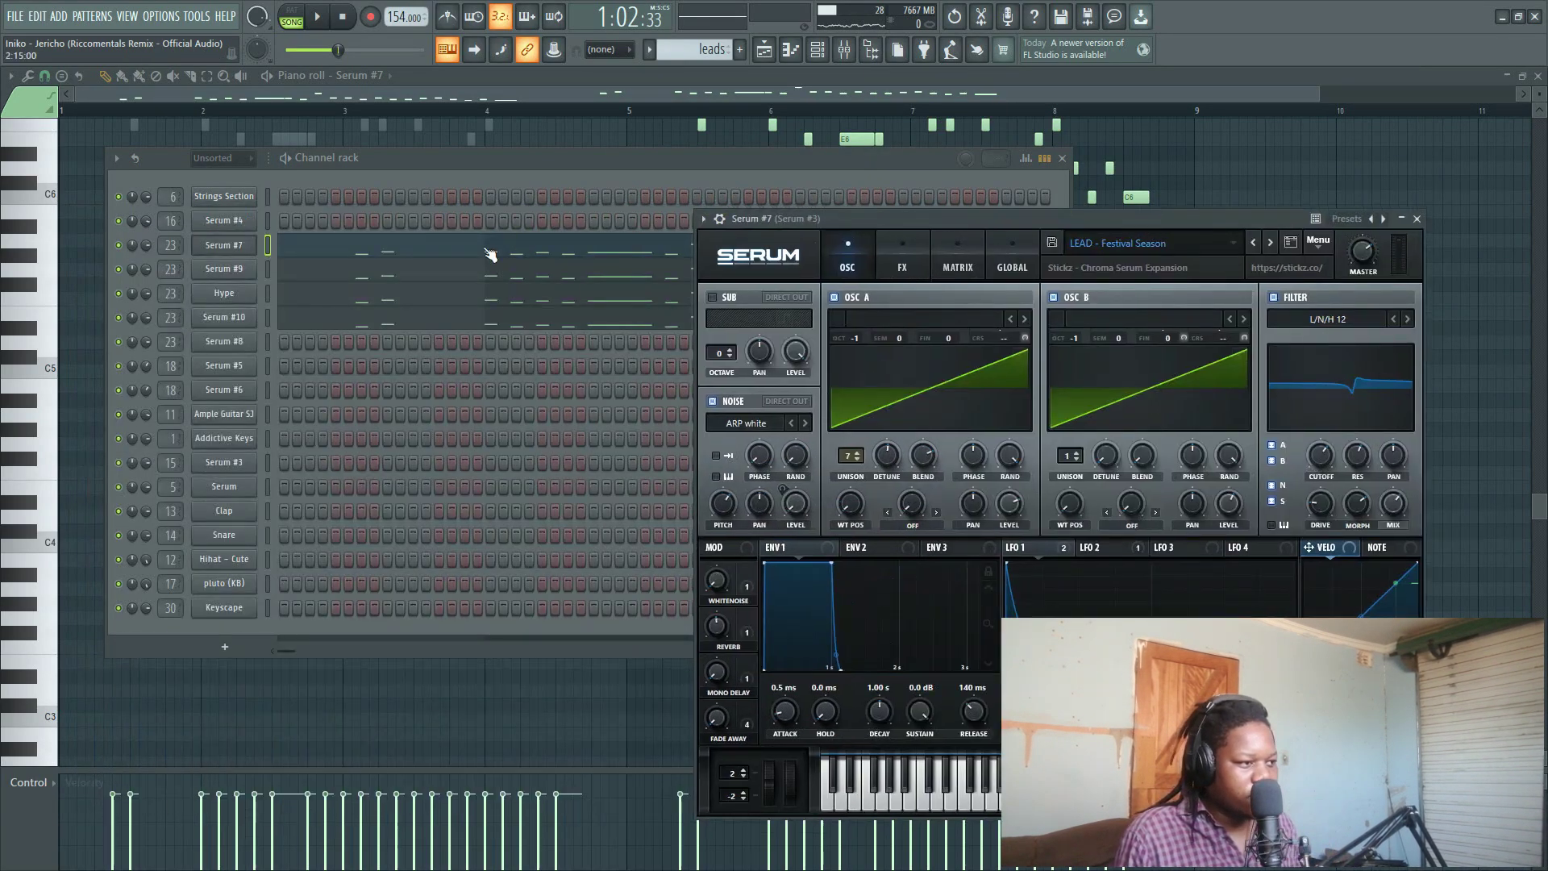
right_click(121, 246)
click(780, 255)
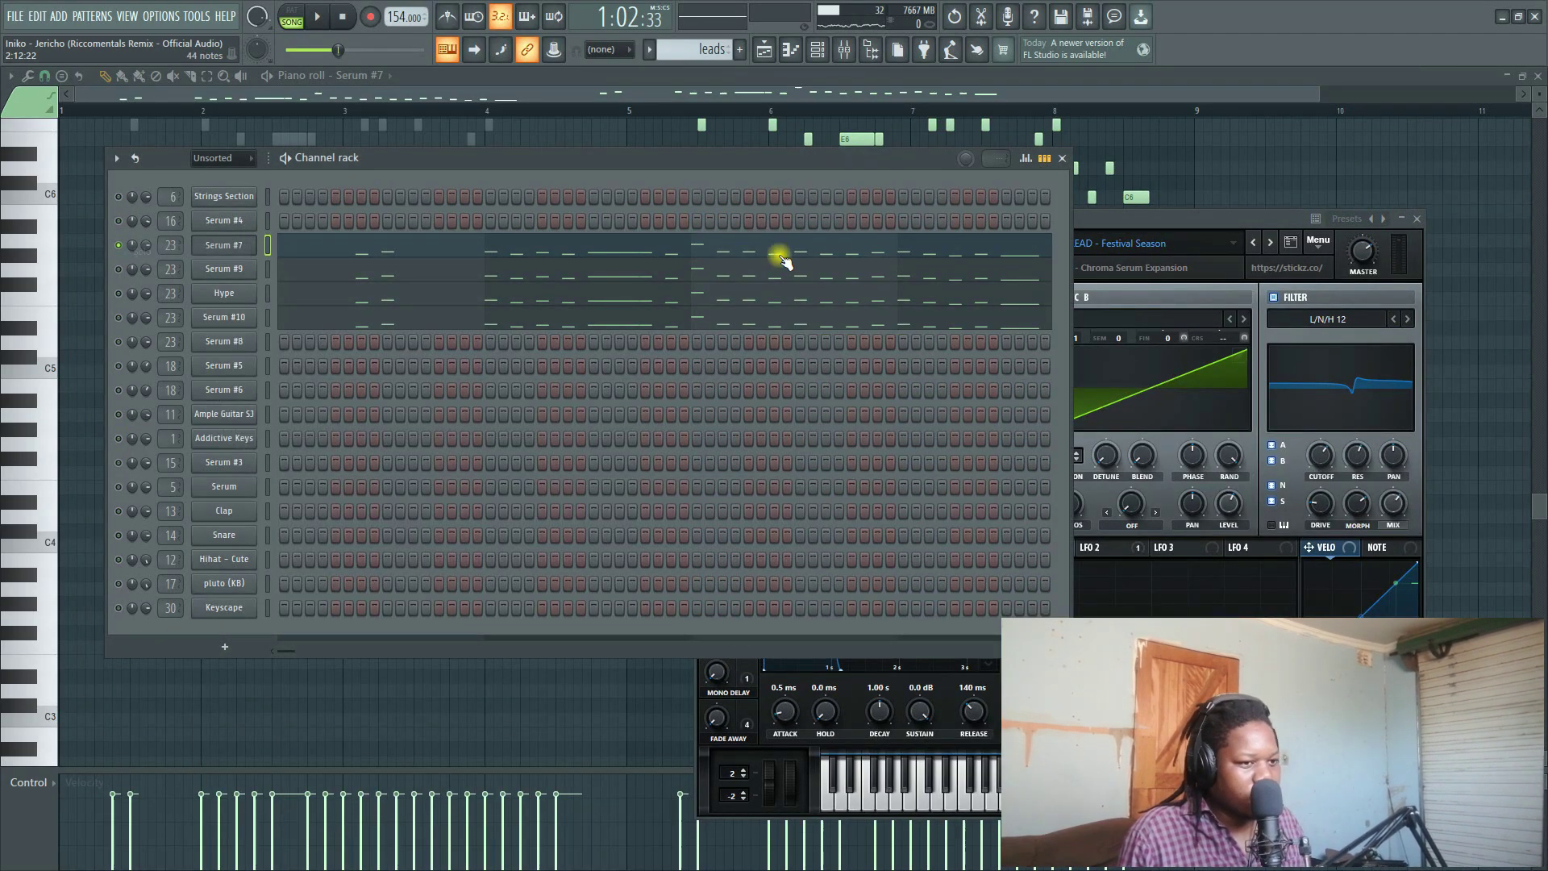
click(780, 256)
- Play the leads pattern and stop back at the start
key(space)
scroll(452, 234, up, 3)
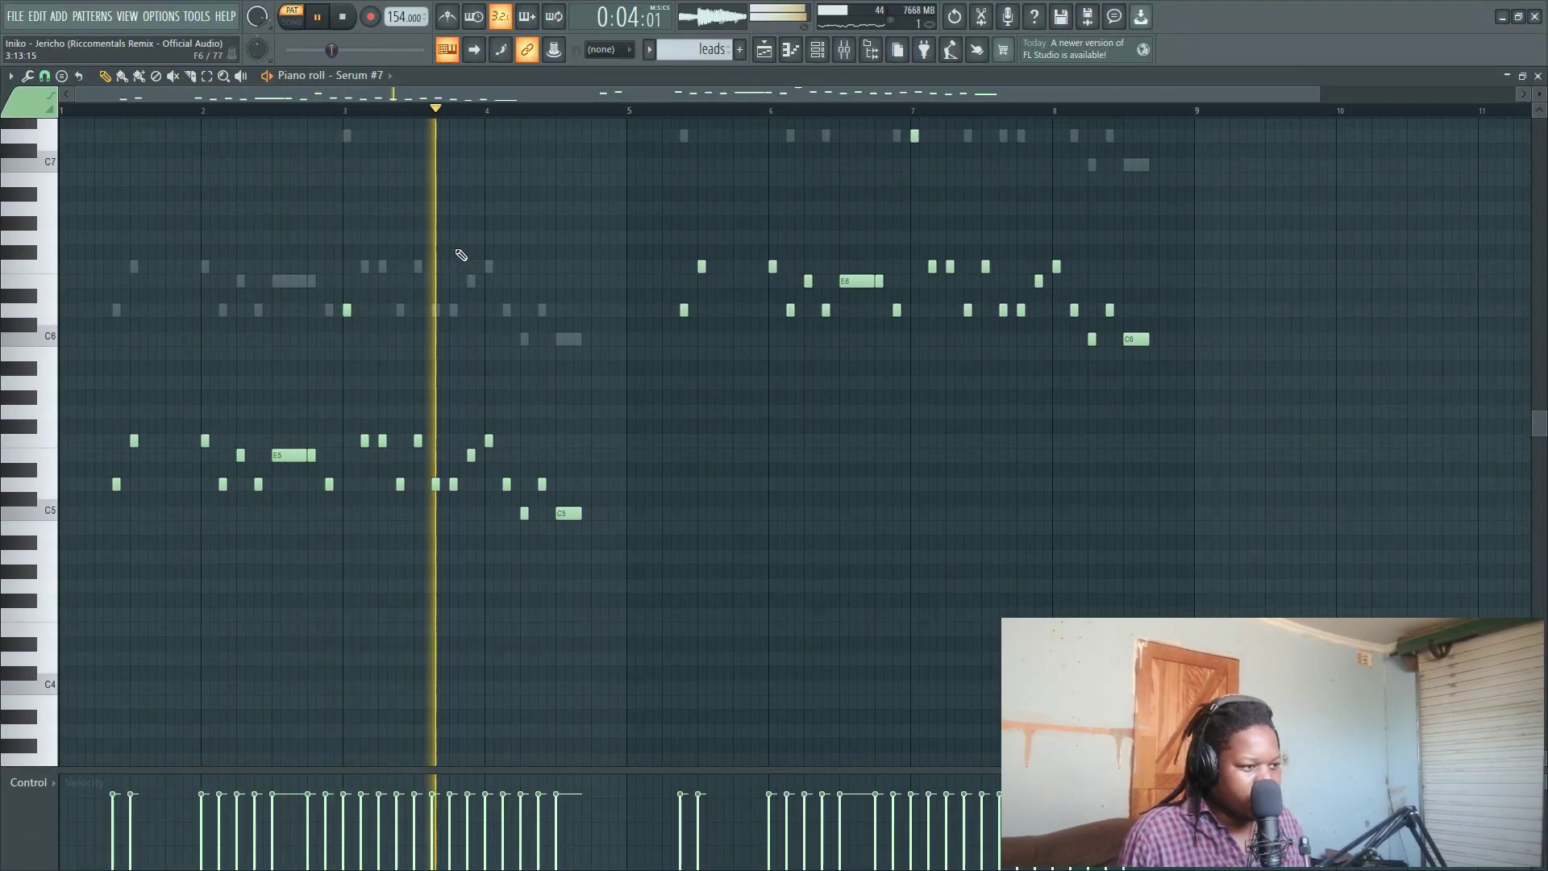
scroll(461, 255, up, 1)
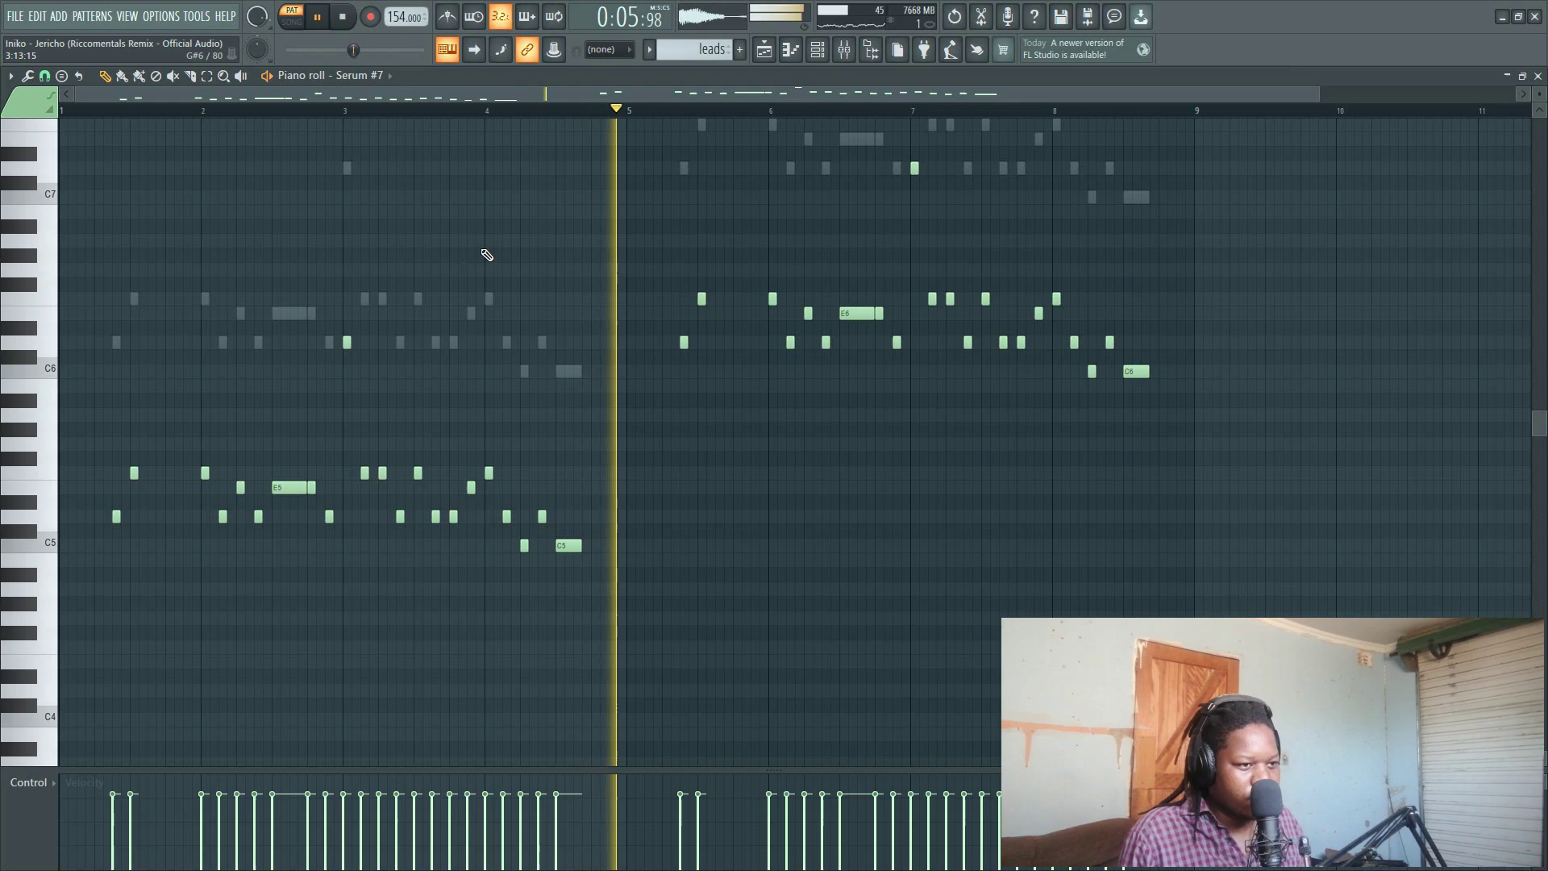
scroll(890, 340, up, 1)
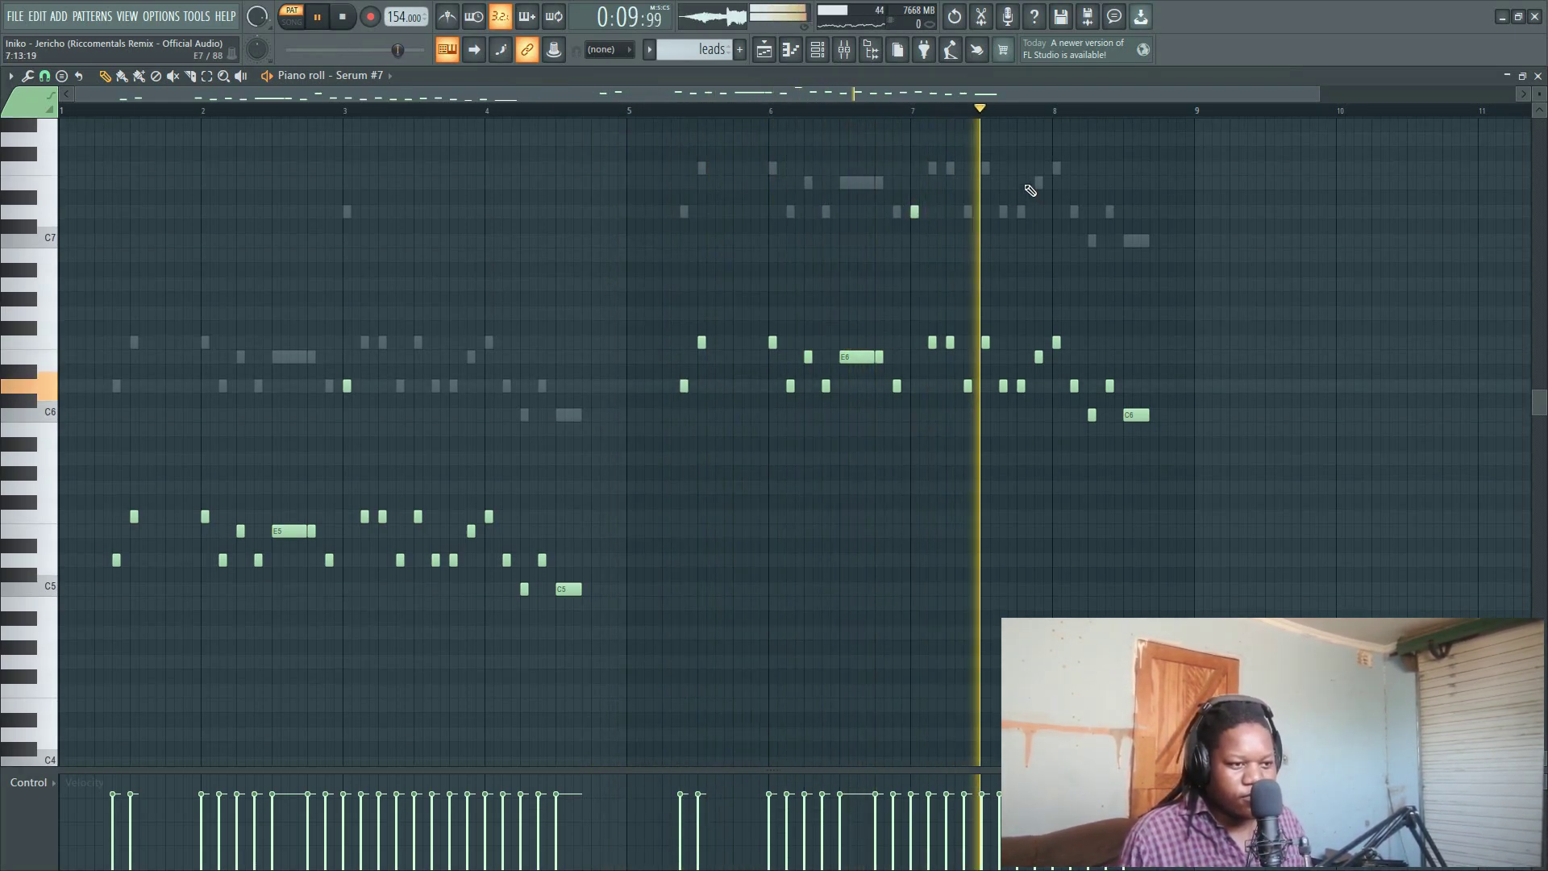
key(space)
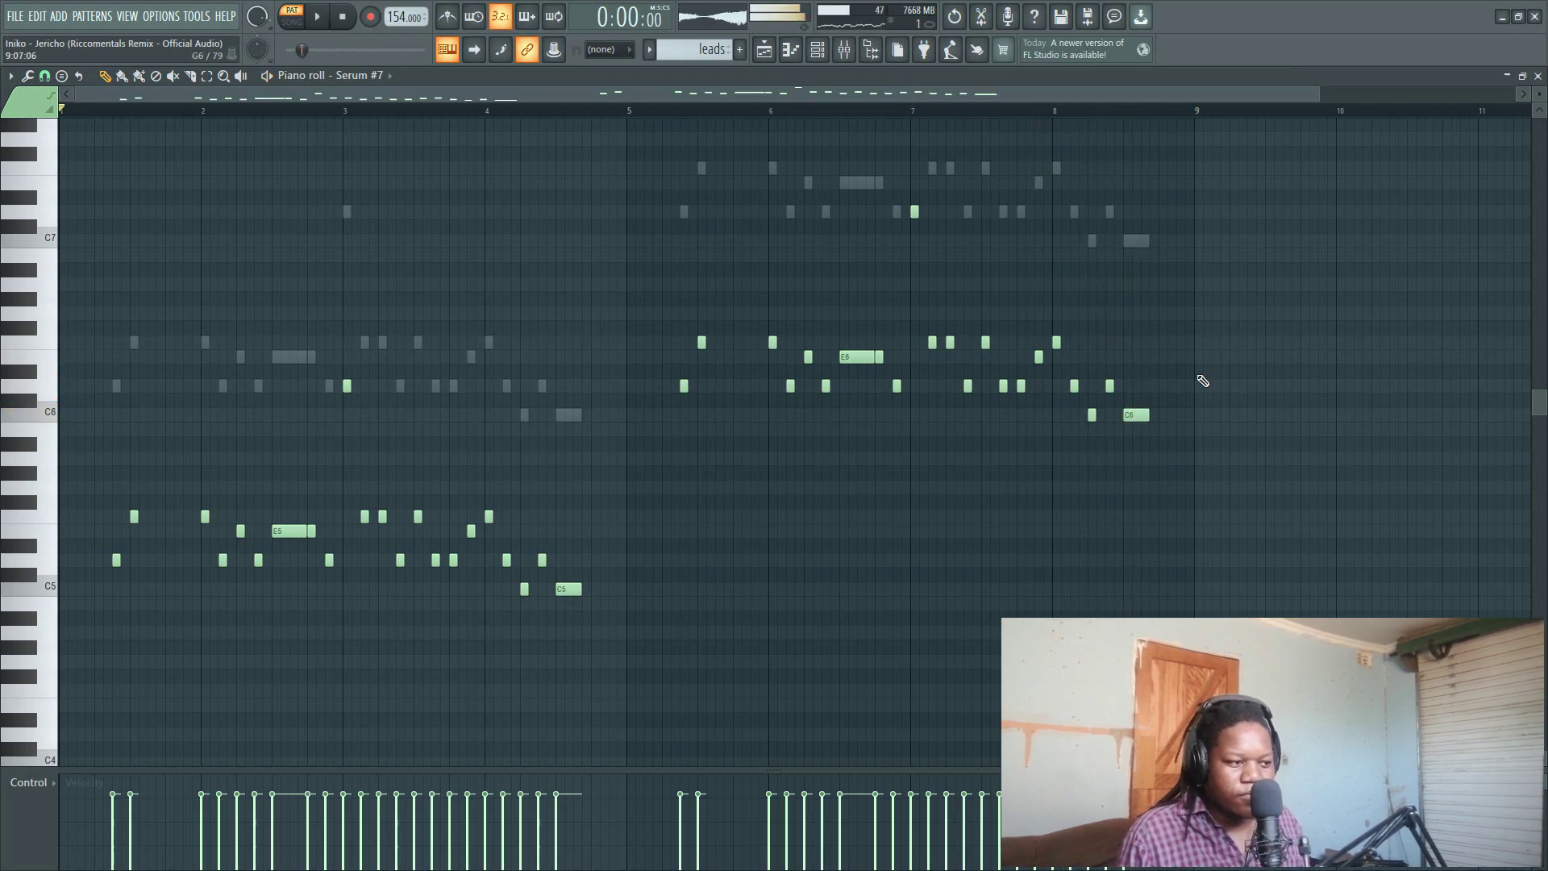
- Select the lower melody notes in bars 1–4 and the higher phrase in bars 5–8
drag(594, 249, 76, 761)
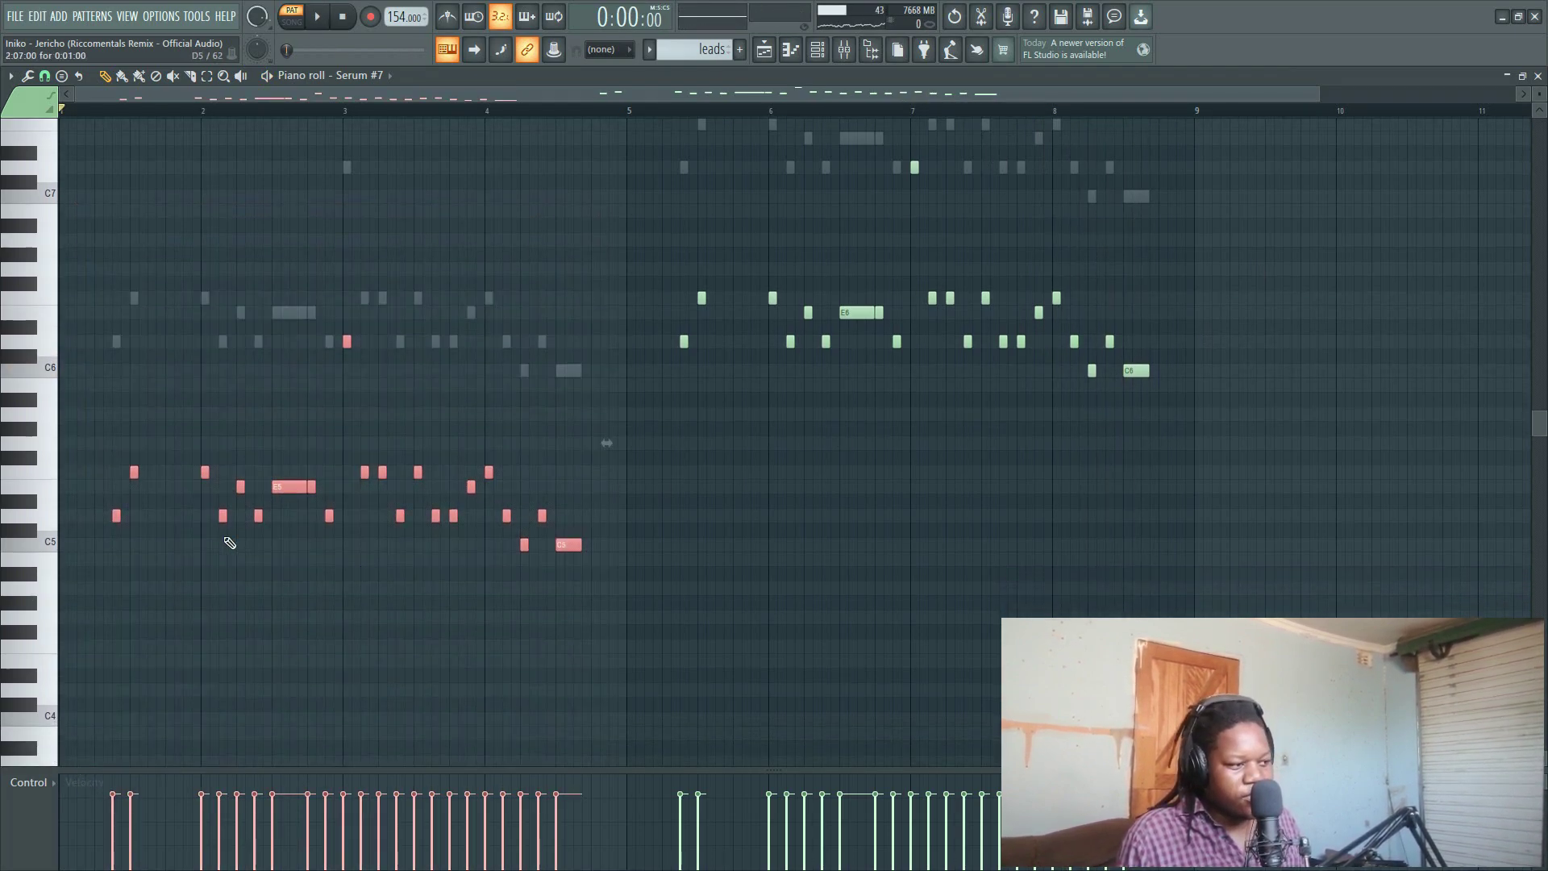
drag(112, 522, 684, 514)
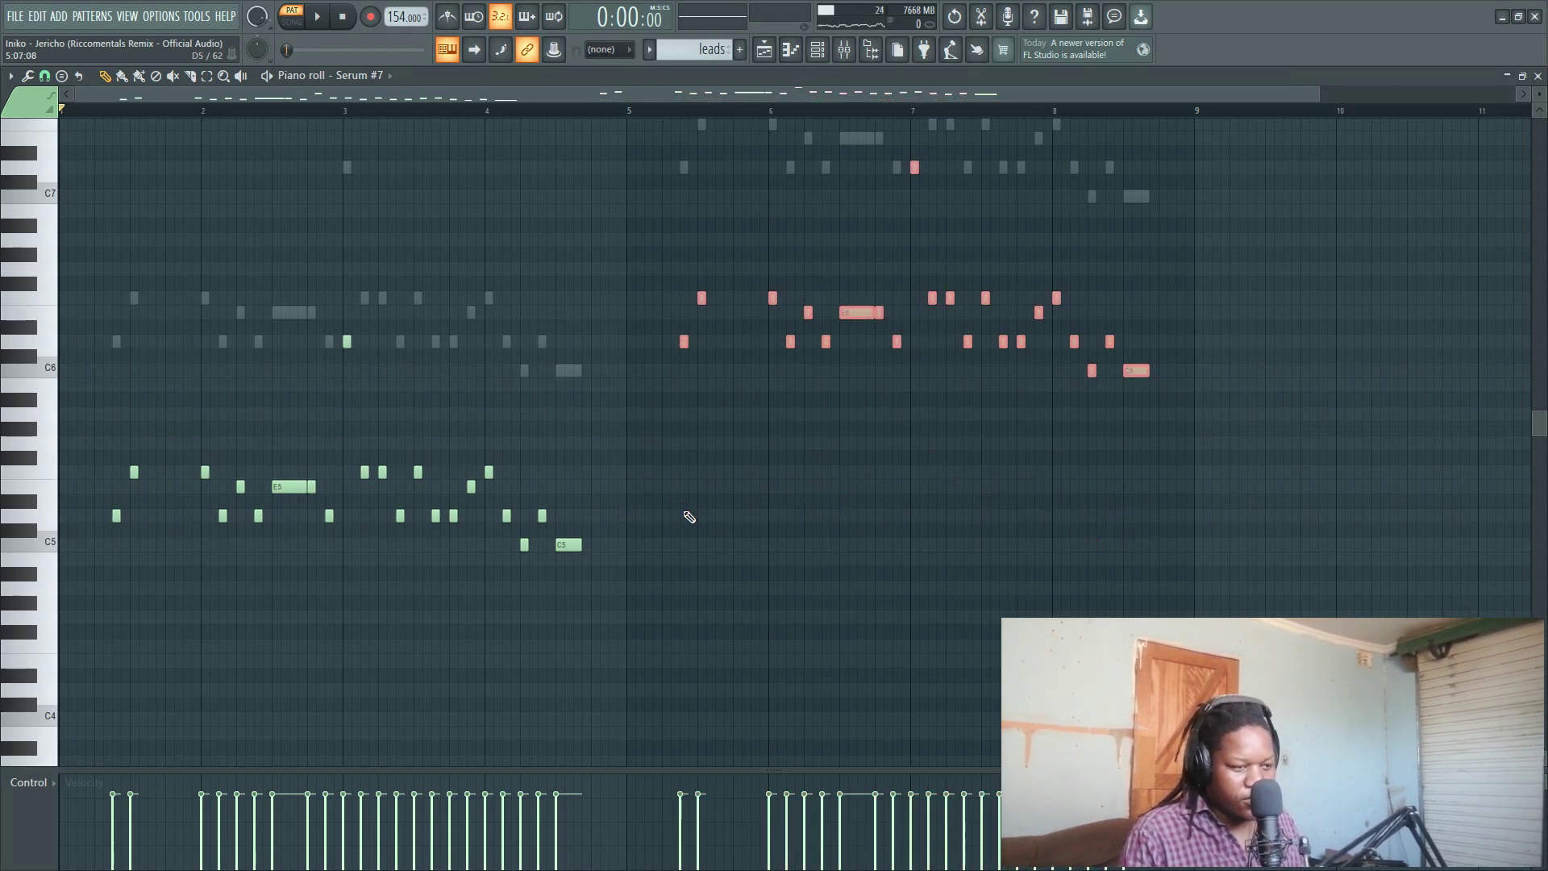
click(818, 50)
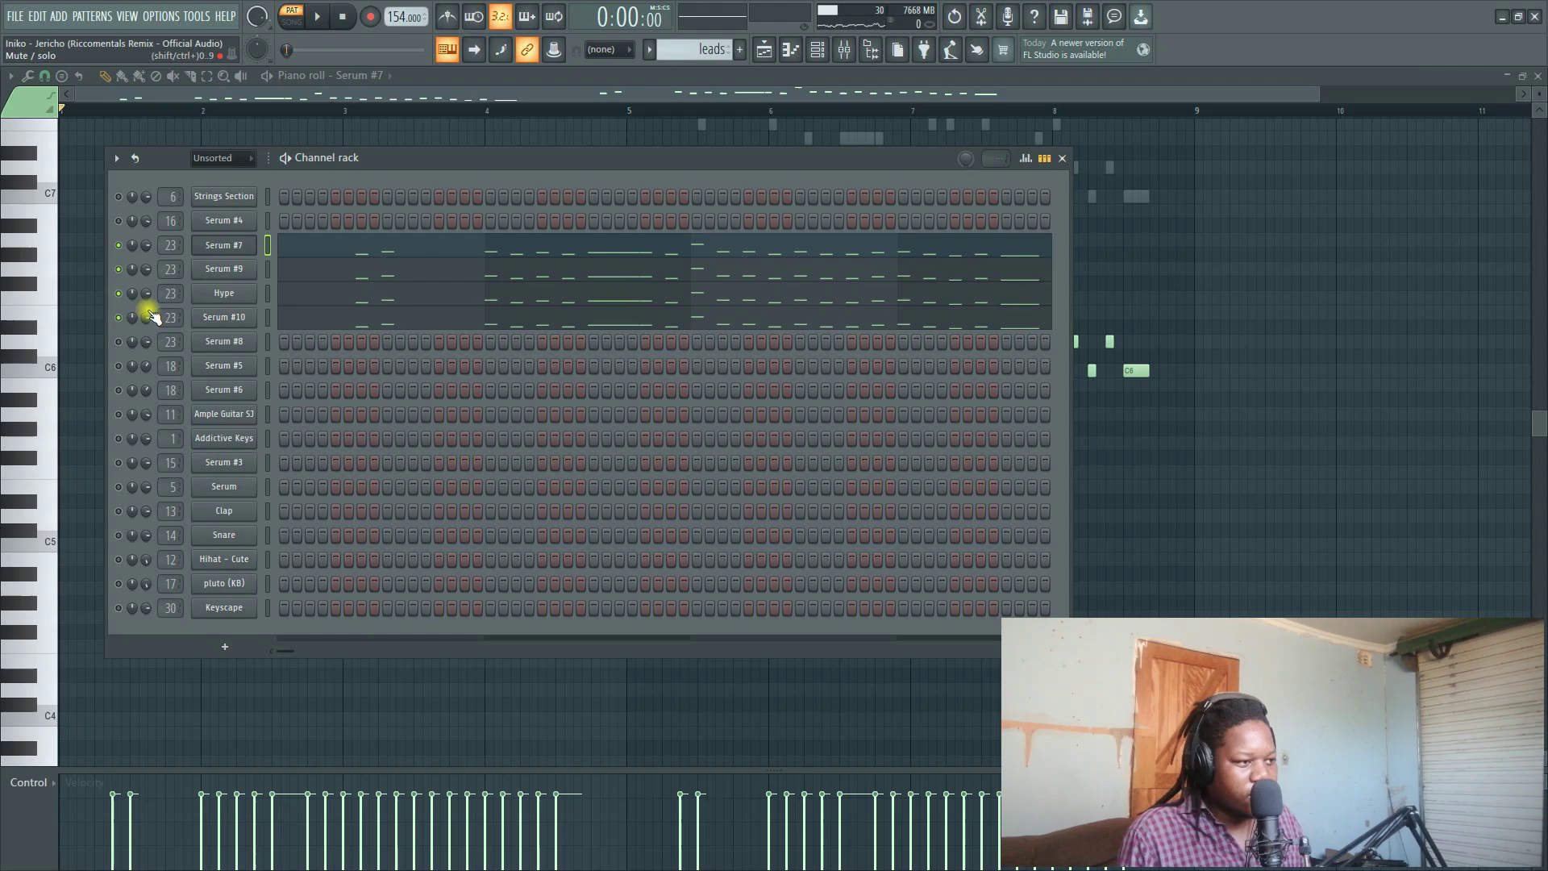
- Open the Serum #10 lead melody in the piano roll, play it, and stop at the start
click(552, 319)
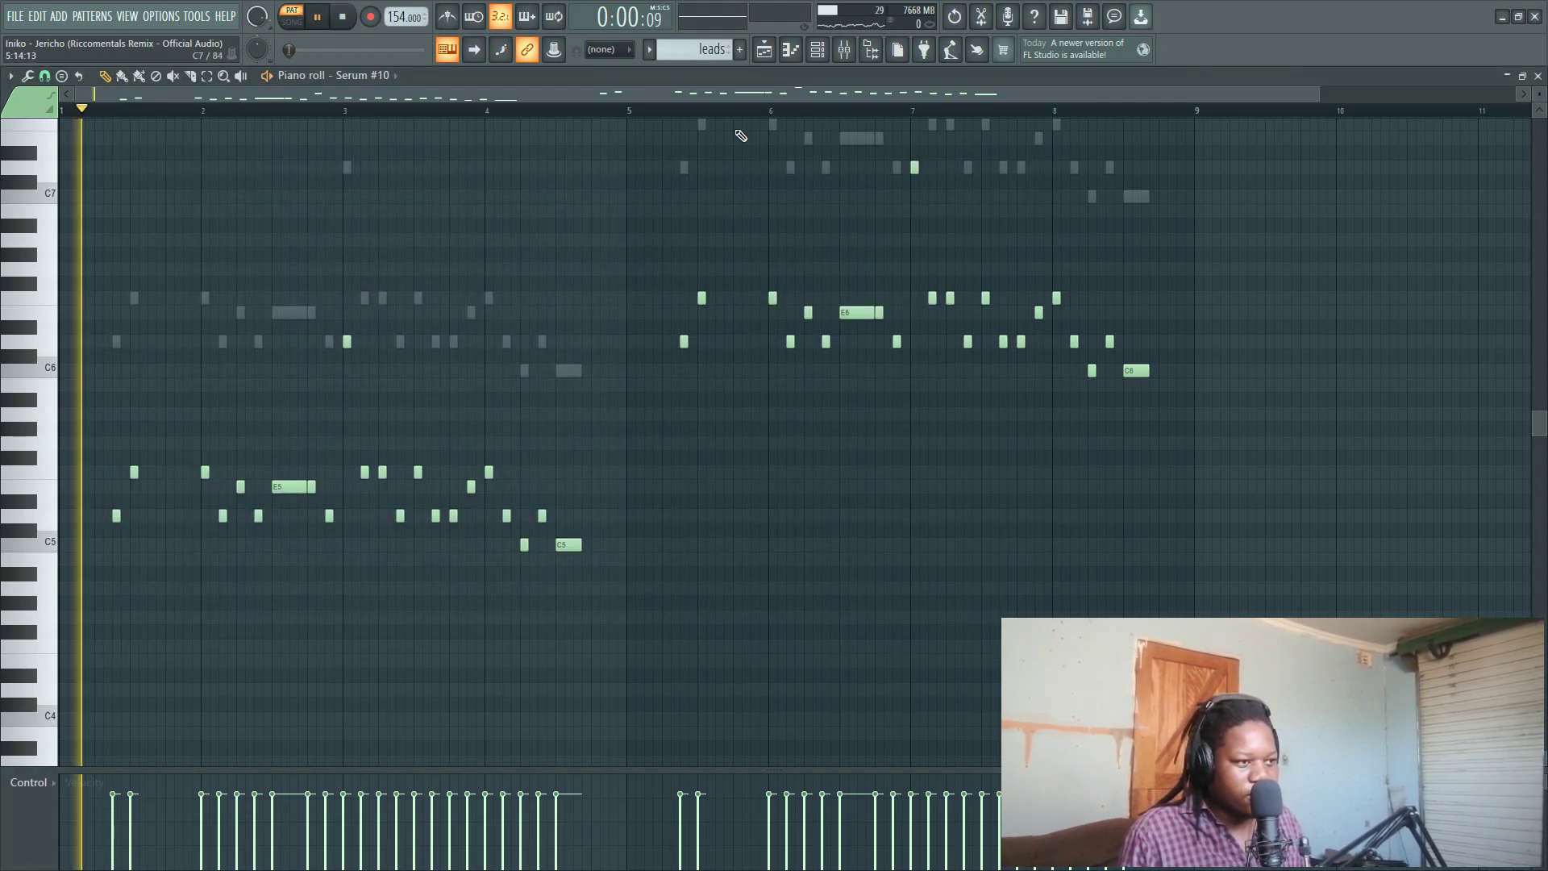
scroll(711, 234, down, 1)
scroll(712, 232, up, 3)
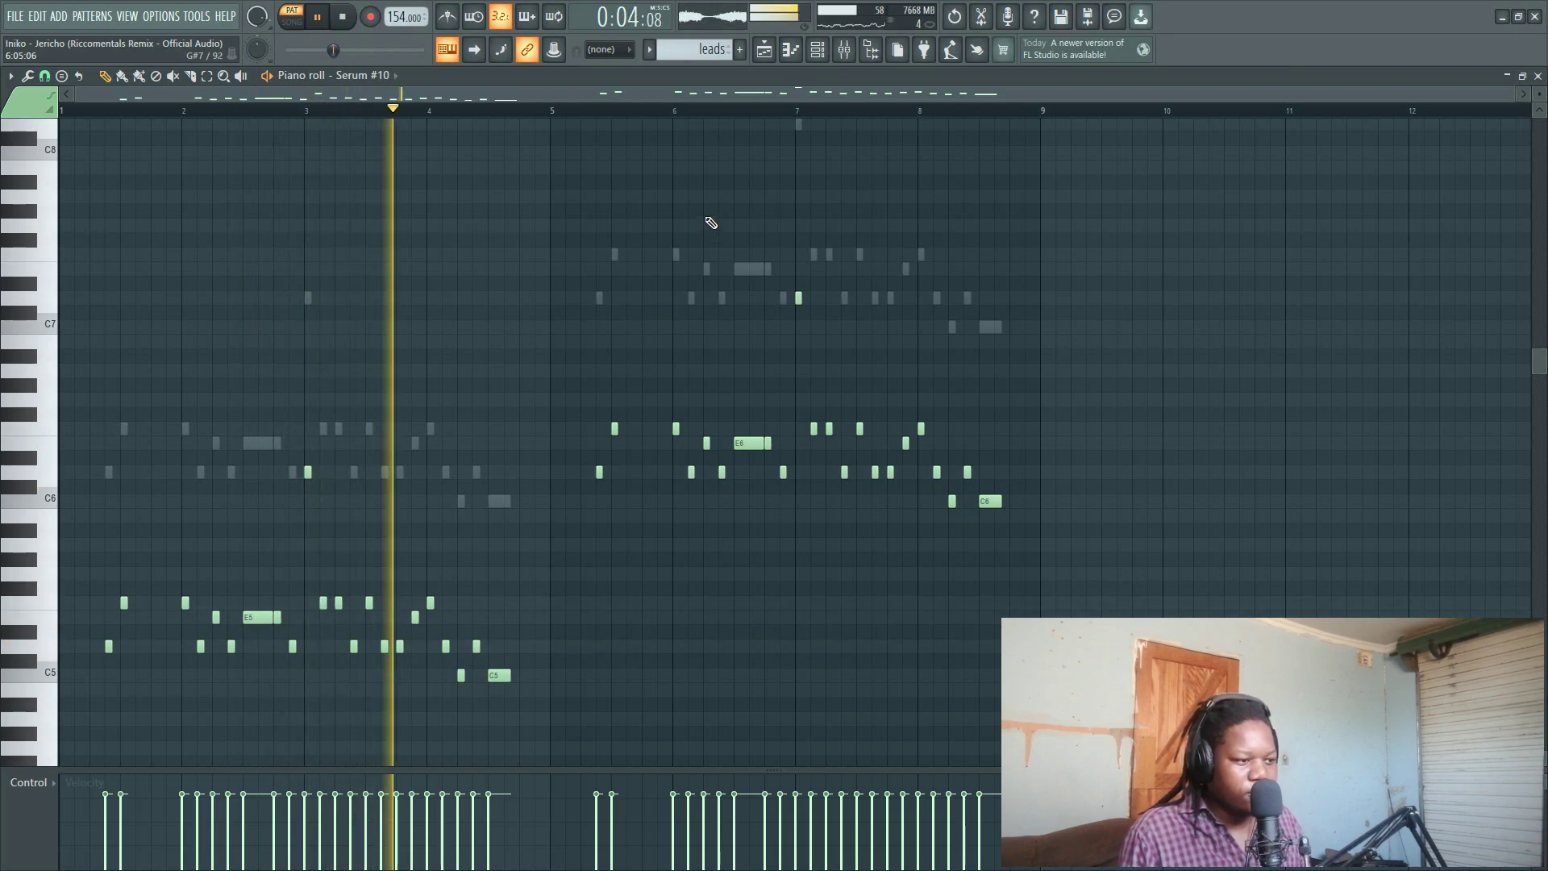
scroll(711, 223, up, 1)
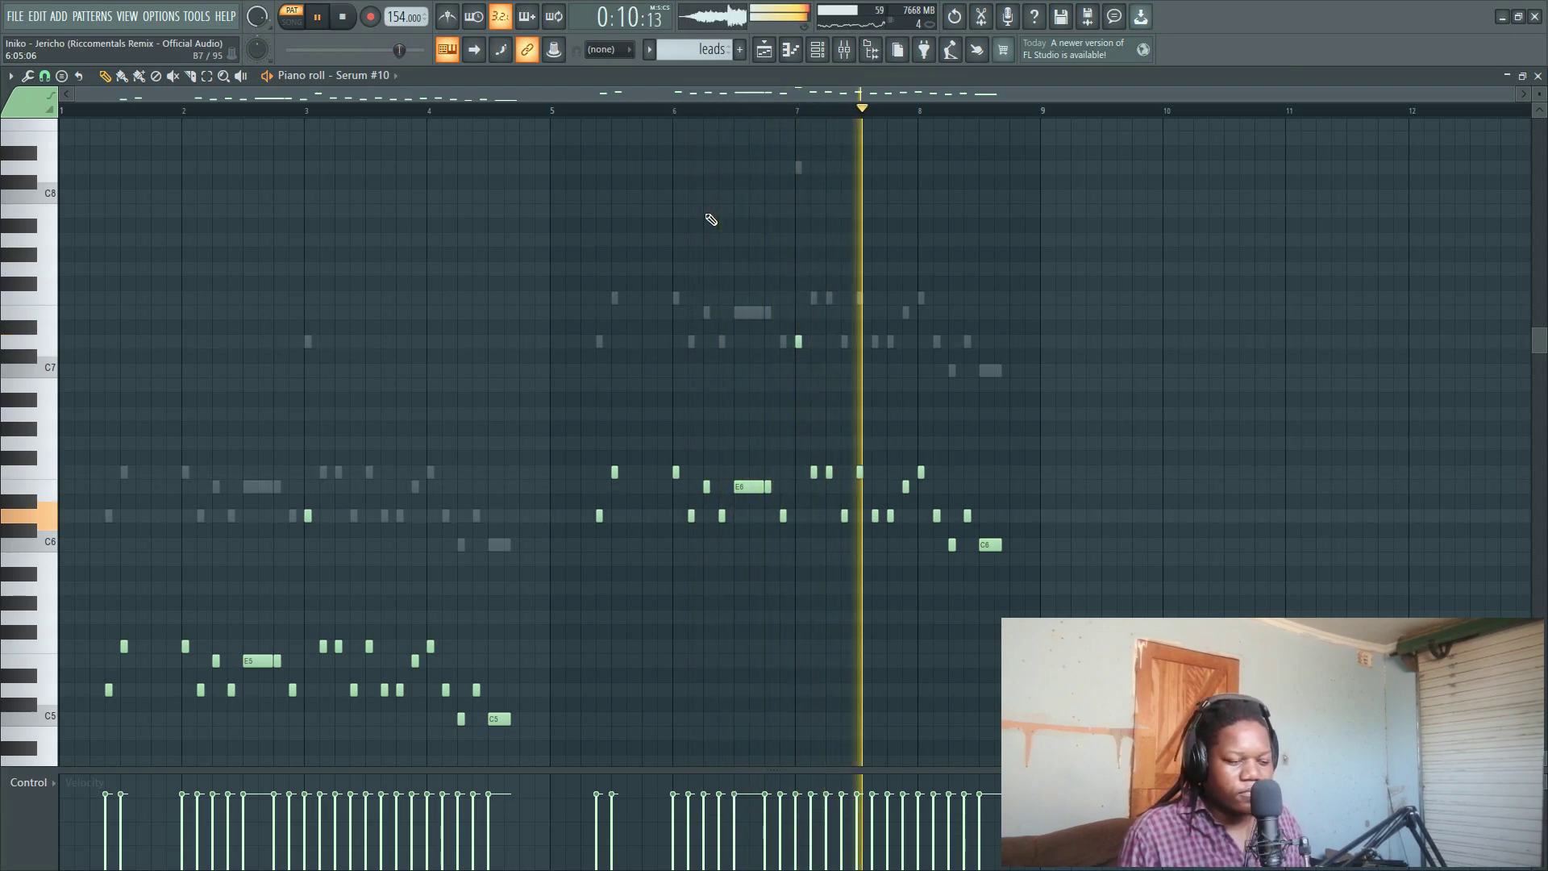
key(space)
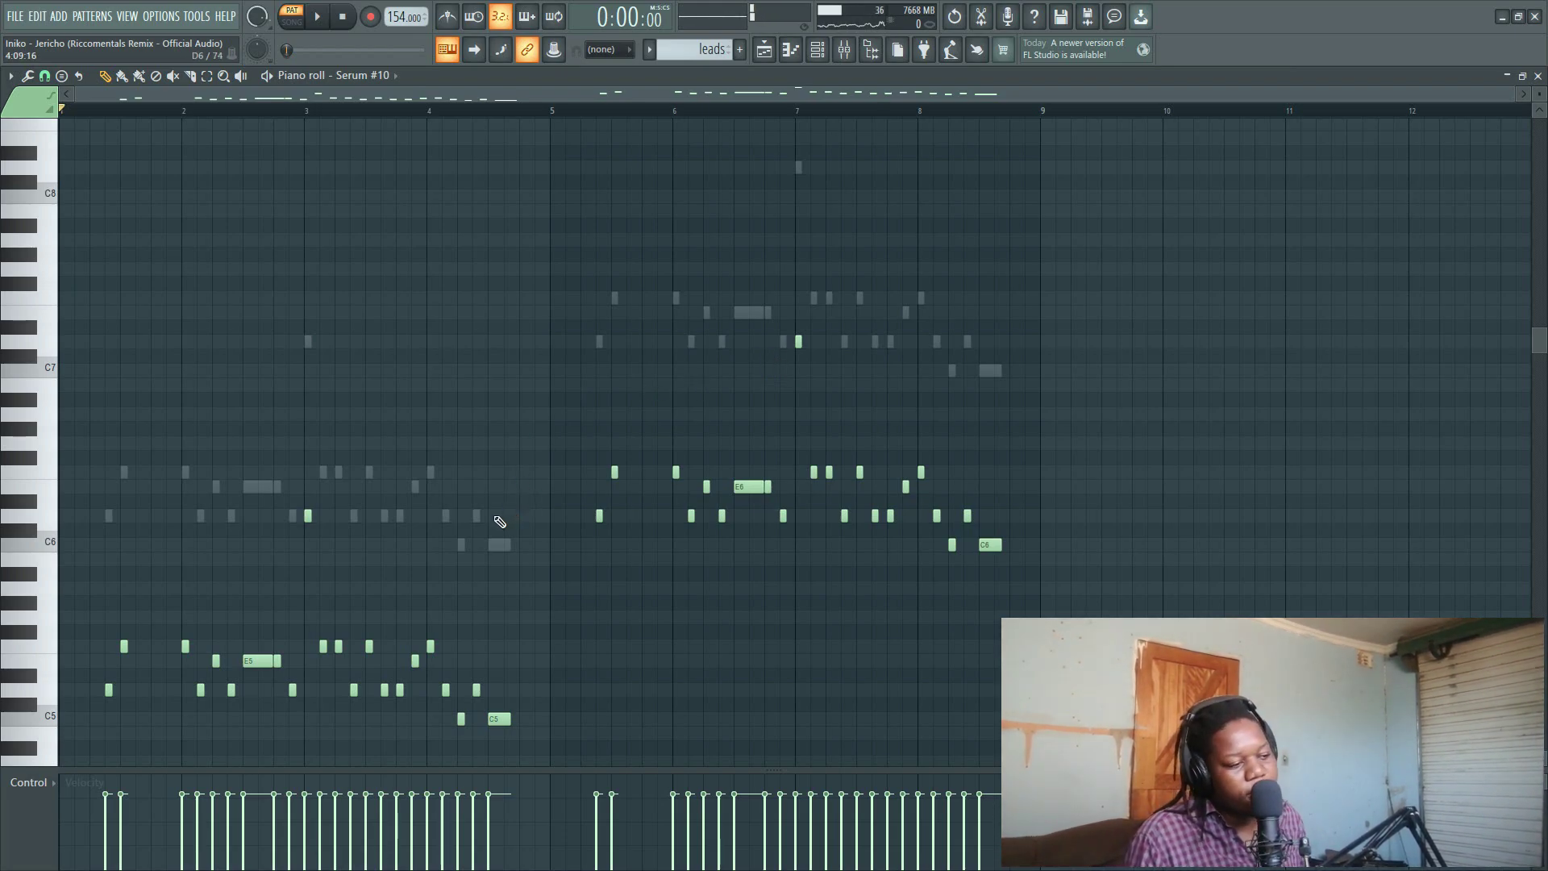
- Back in the playlist, solo Track 21's percussion loop and start playing the song
click(765, 50)
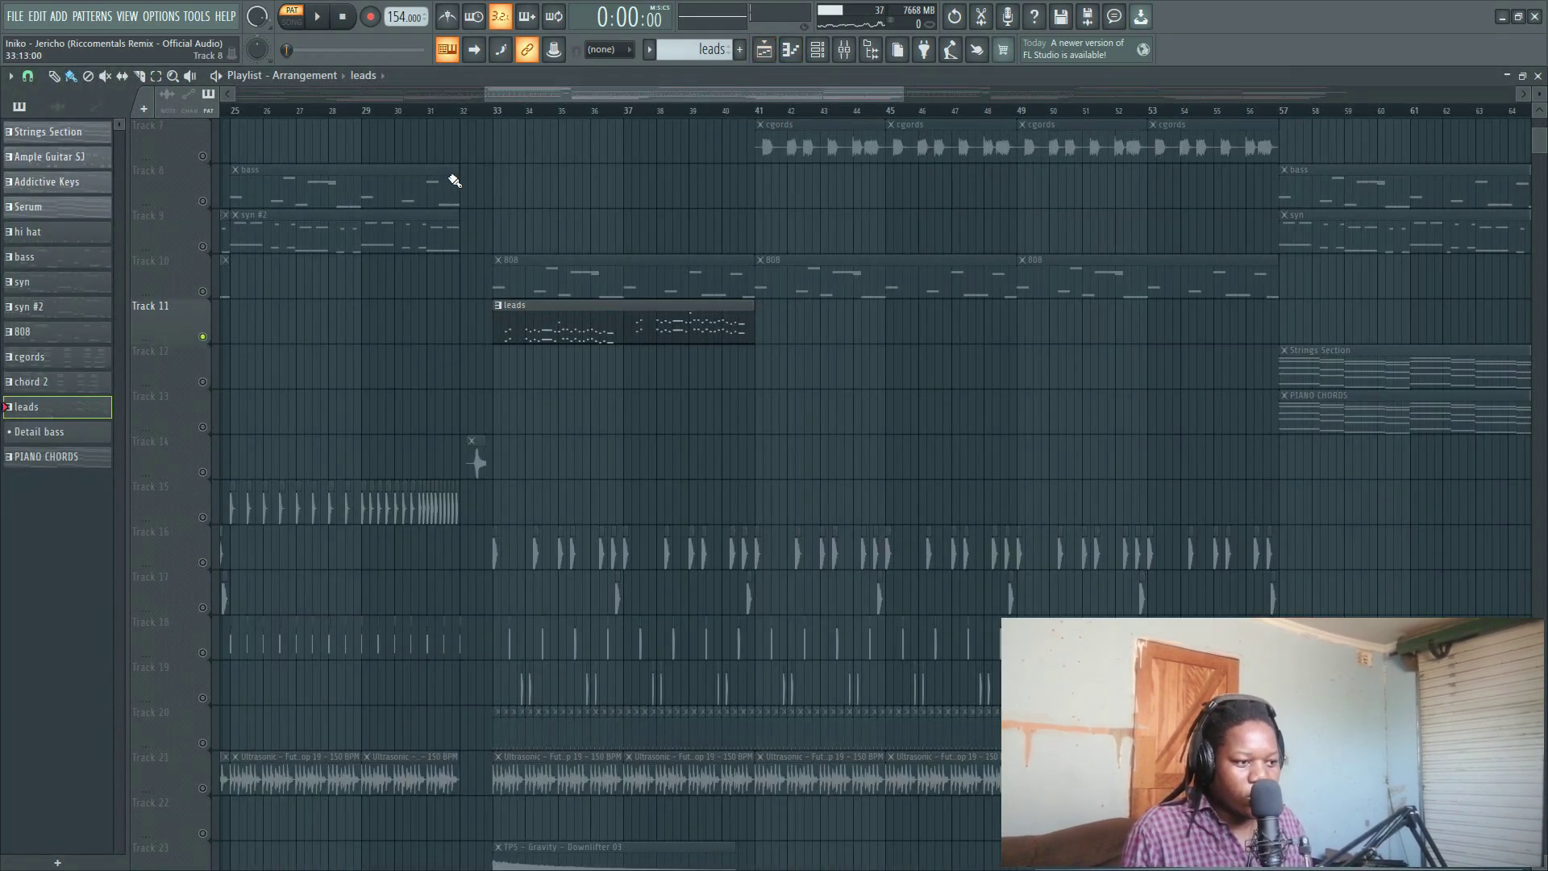
scroll(1203, 456, left, 10)
scroll(524, 401, down, 6)
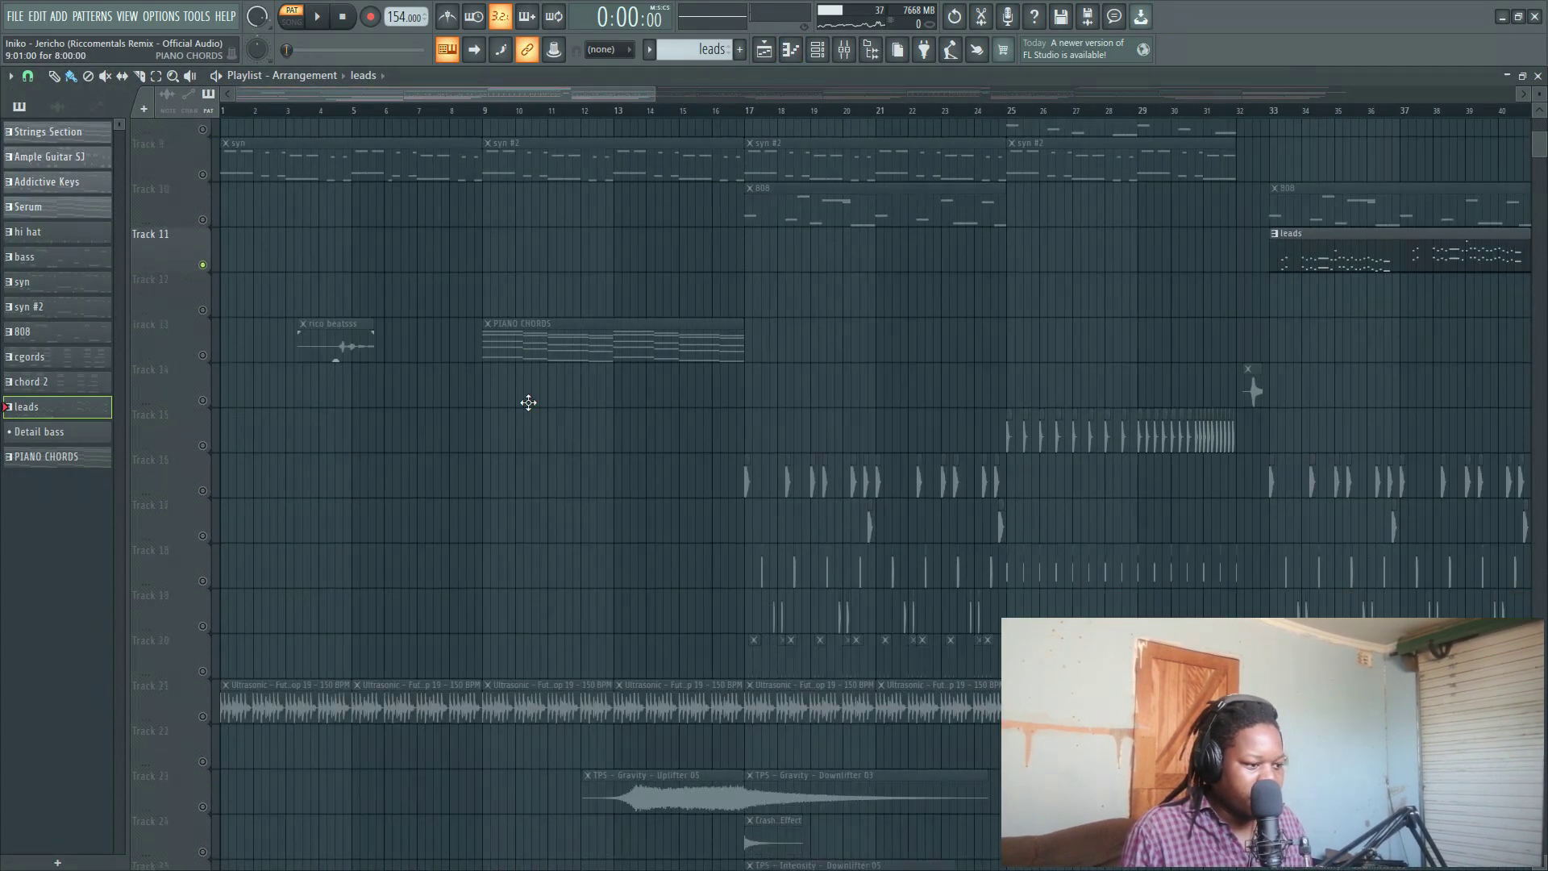
scroll(384, 470, down, 2)
click(208, 478)
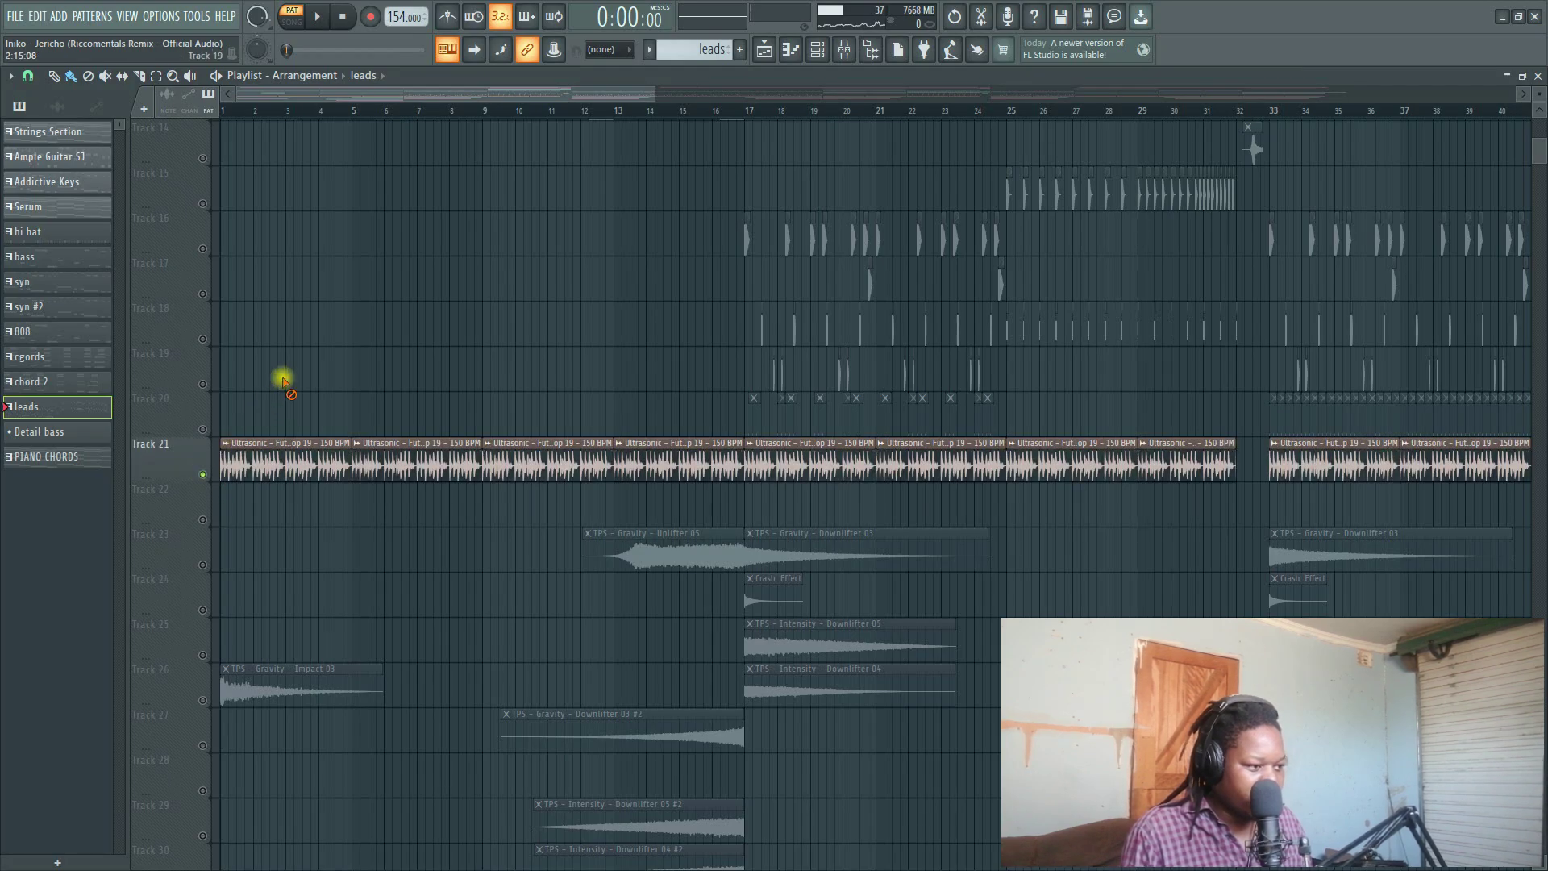
key(space)
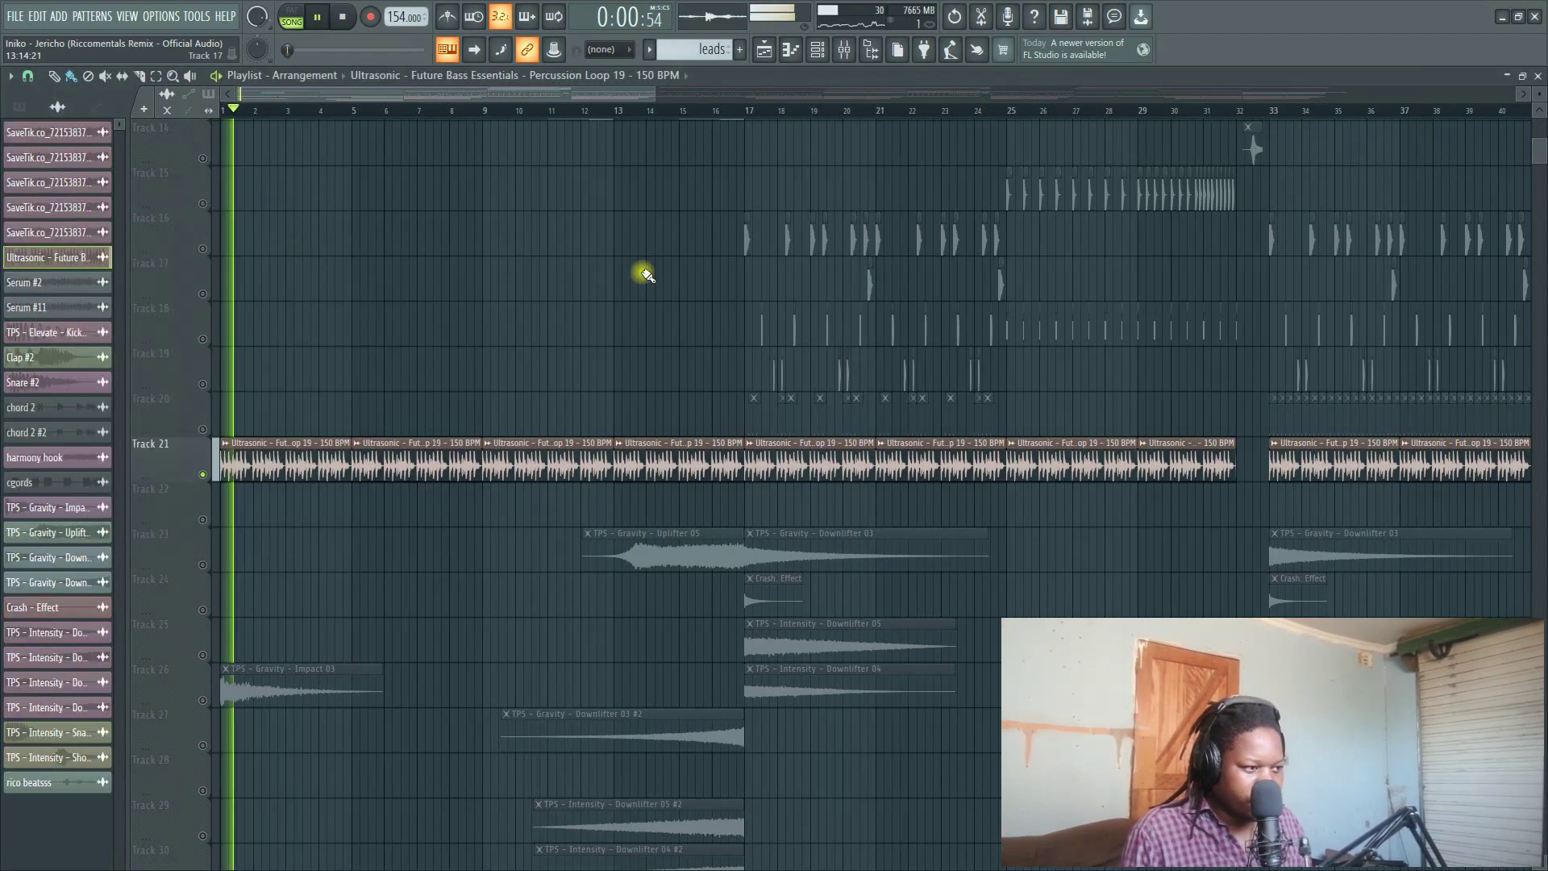
scroll(552, 303, down, 3)
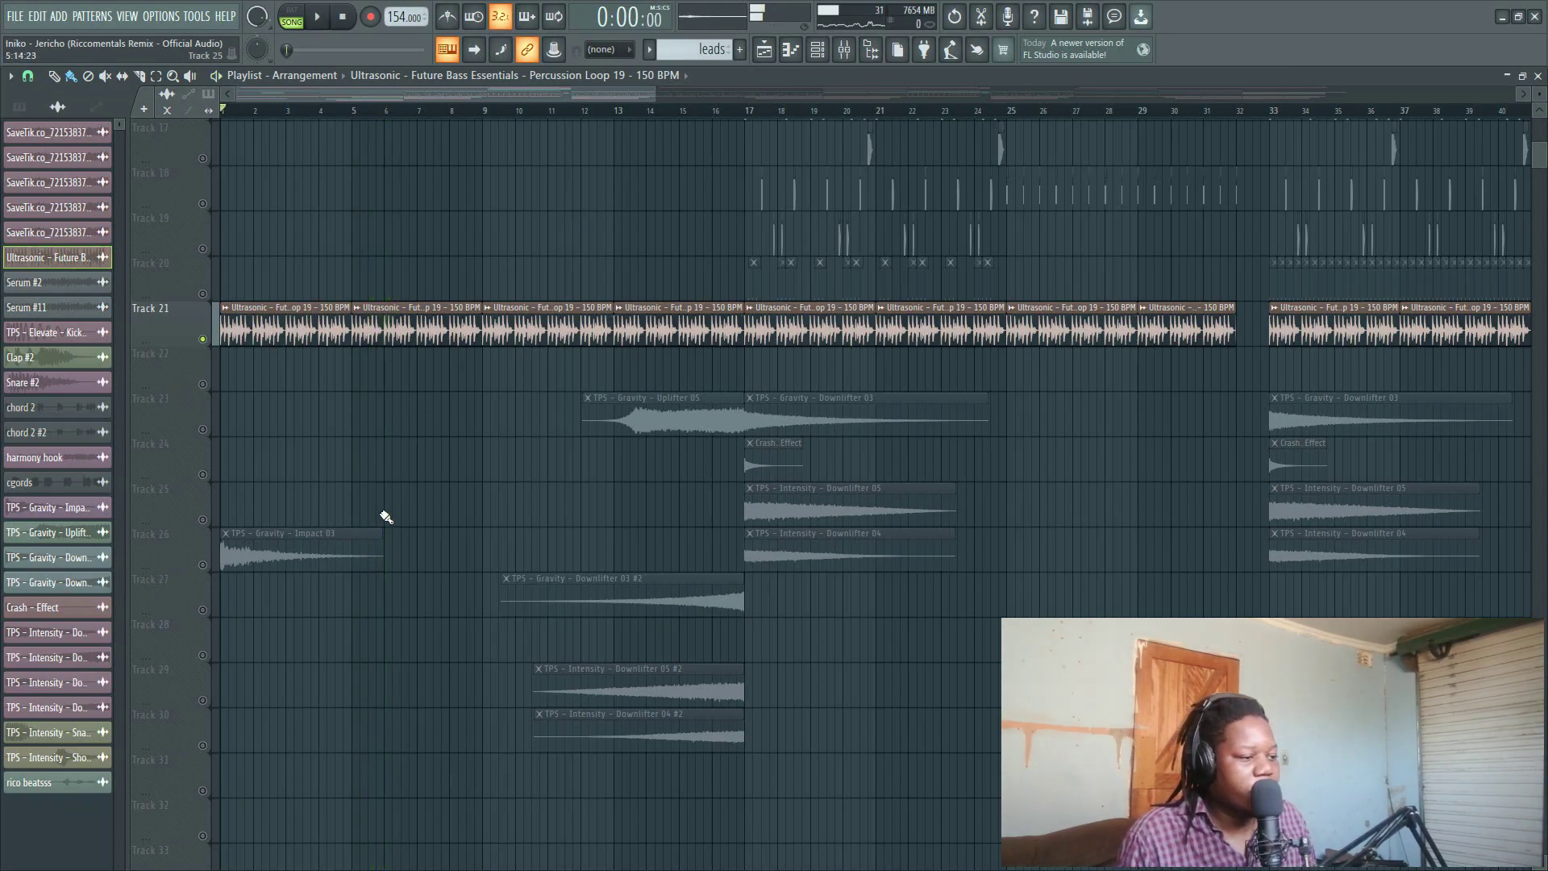
- Enable Track 26's impact clip and Tracks 27–31 with their downlifters during playback
click(178, 560)
key(space)
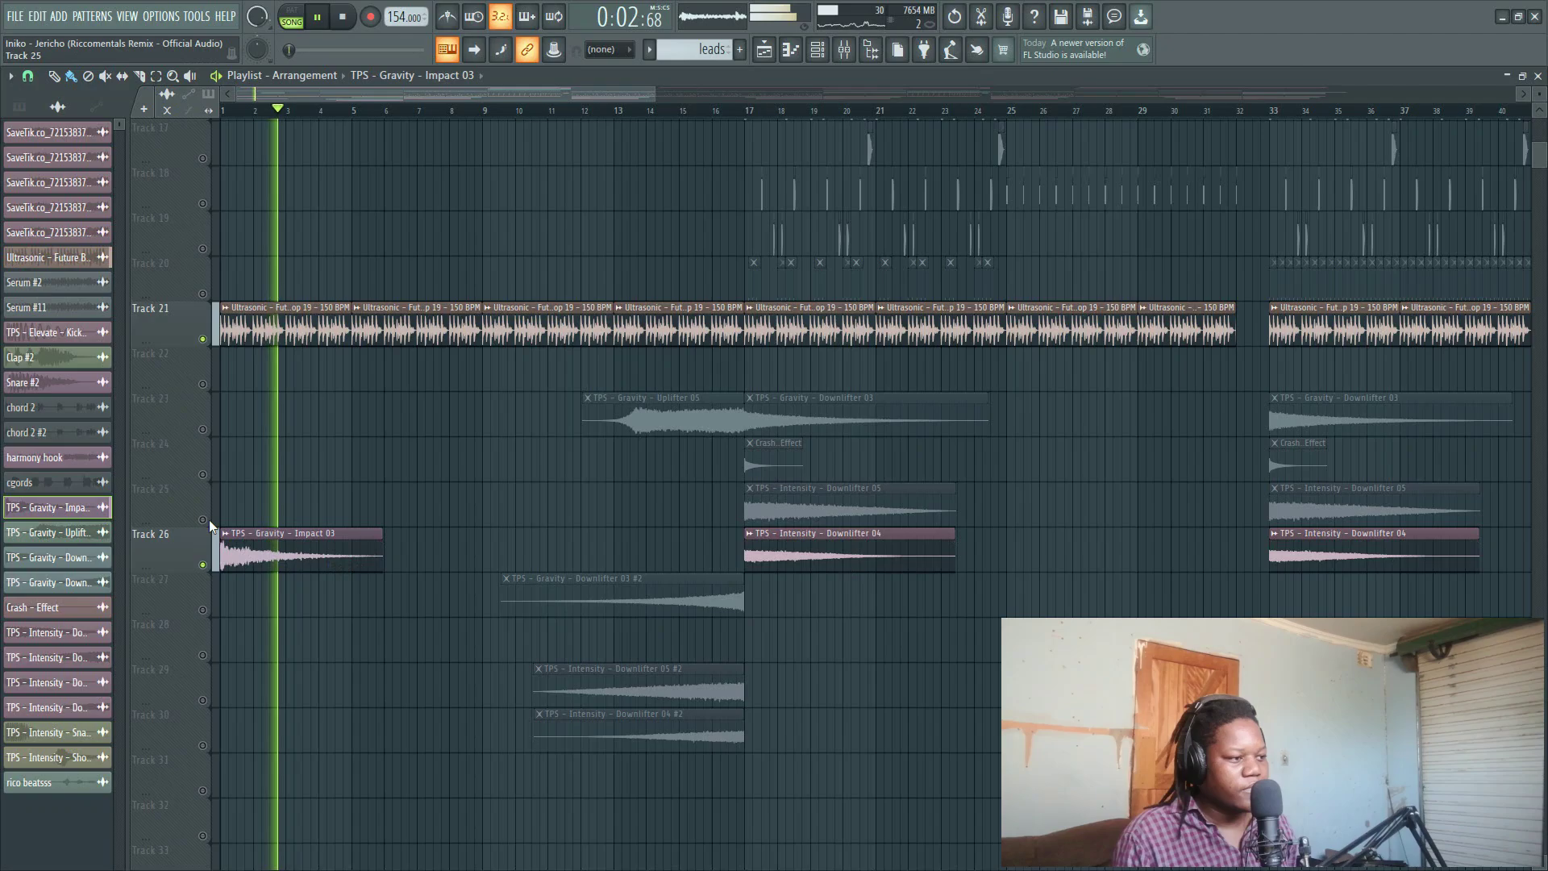
click(202, 610)
click(203, 654)
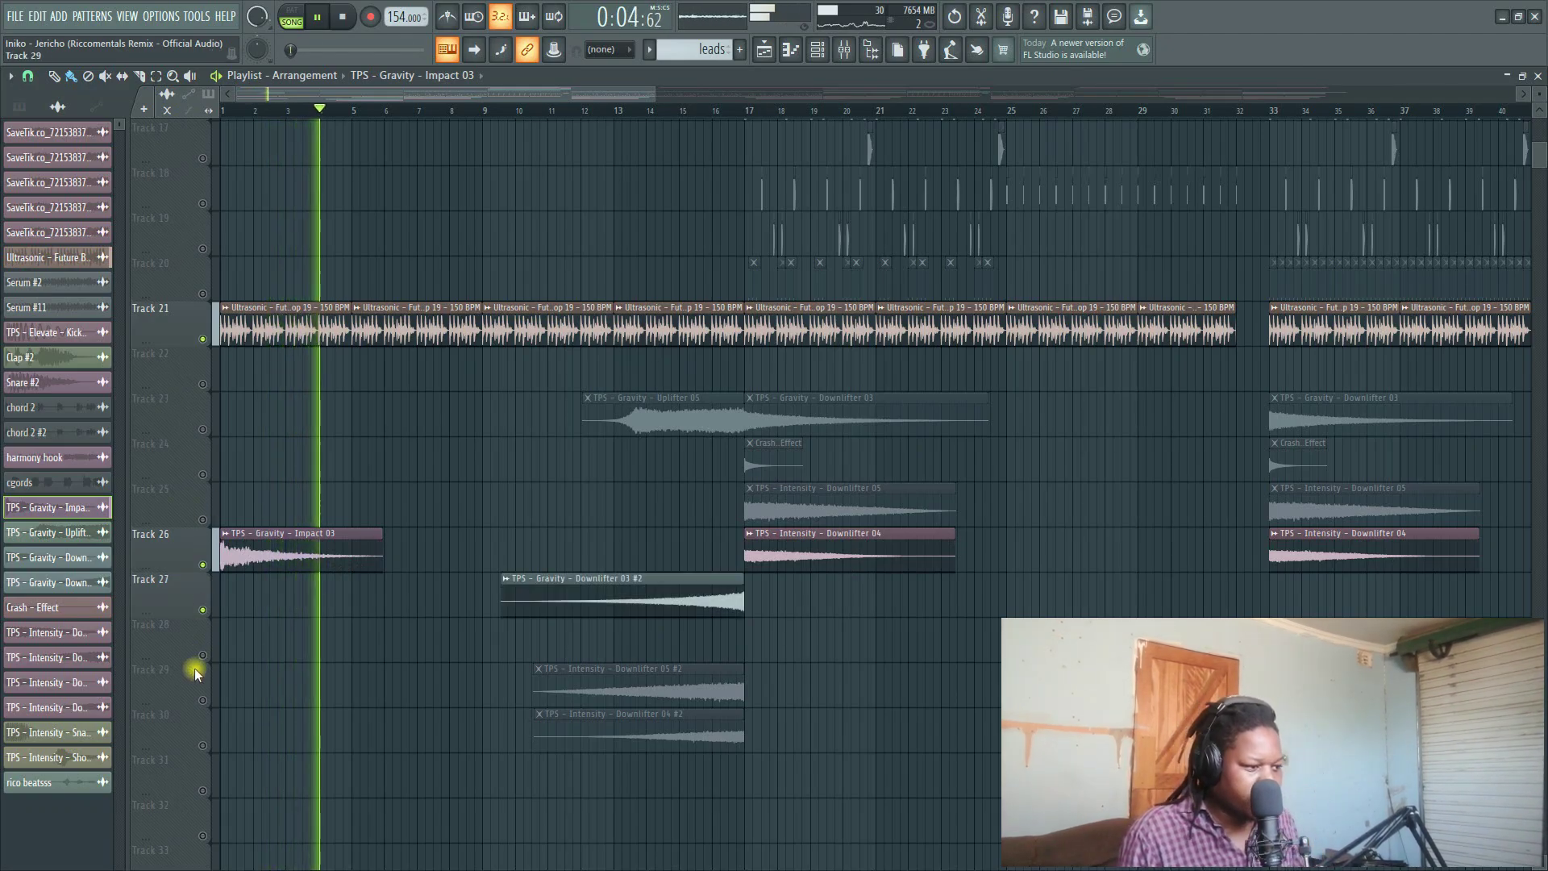
click(202, 700)
click(202, 746)
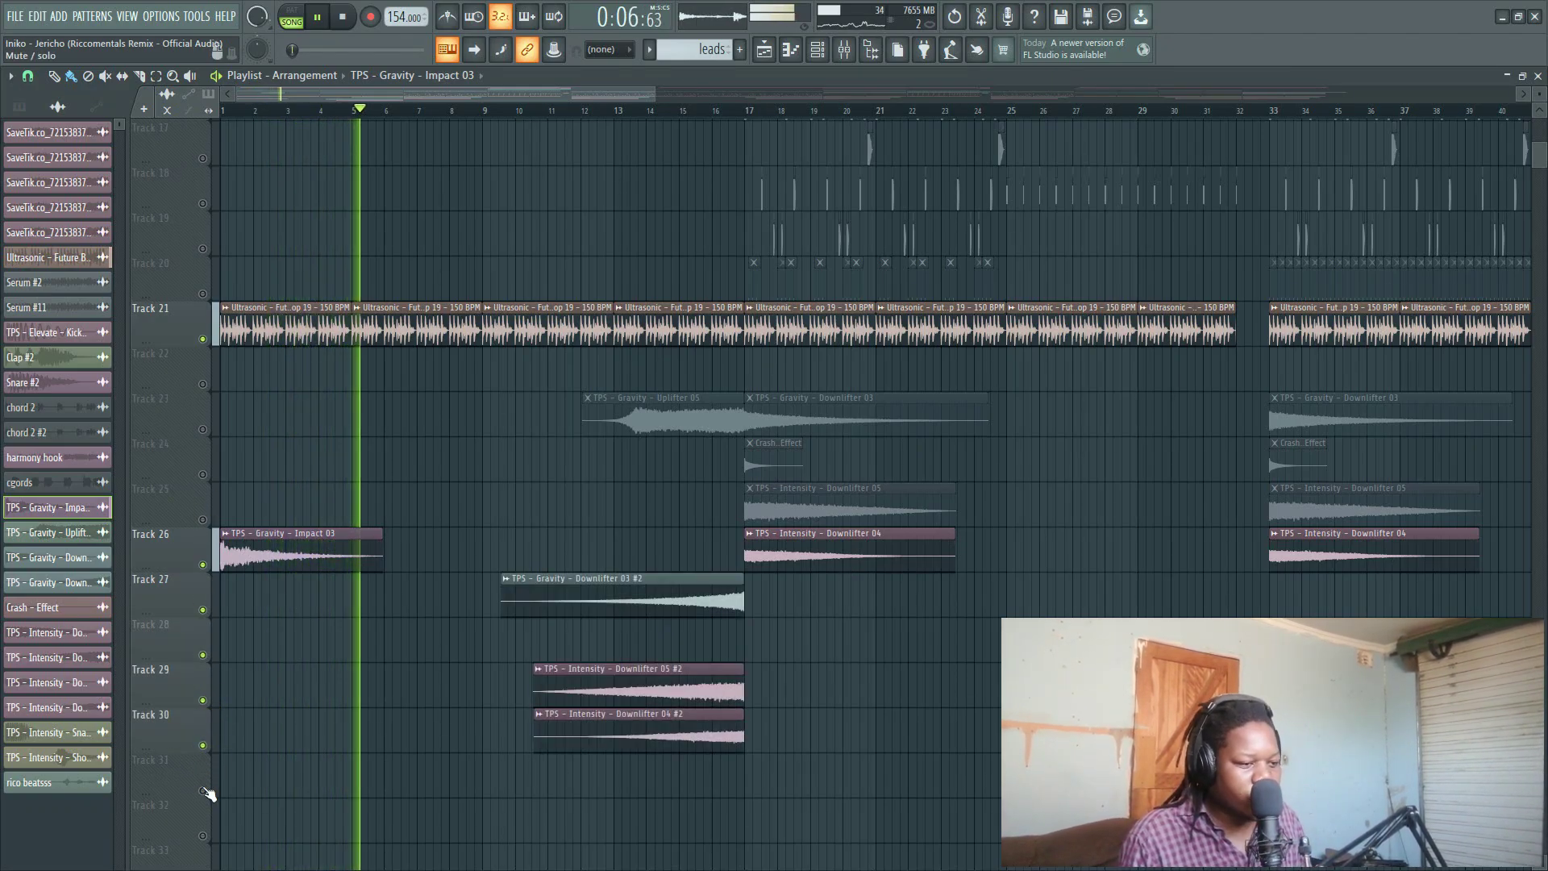
click(202, 790)
- Enable Tracks 25, 23 and 24 for the Downlifter 05, uplifter/downlifter and Crash Effect clips
click(203, 519)
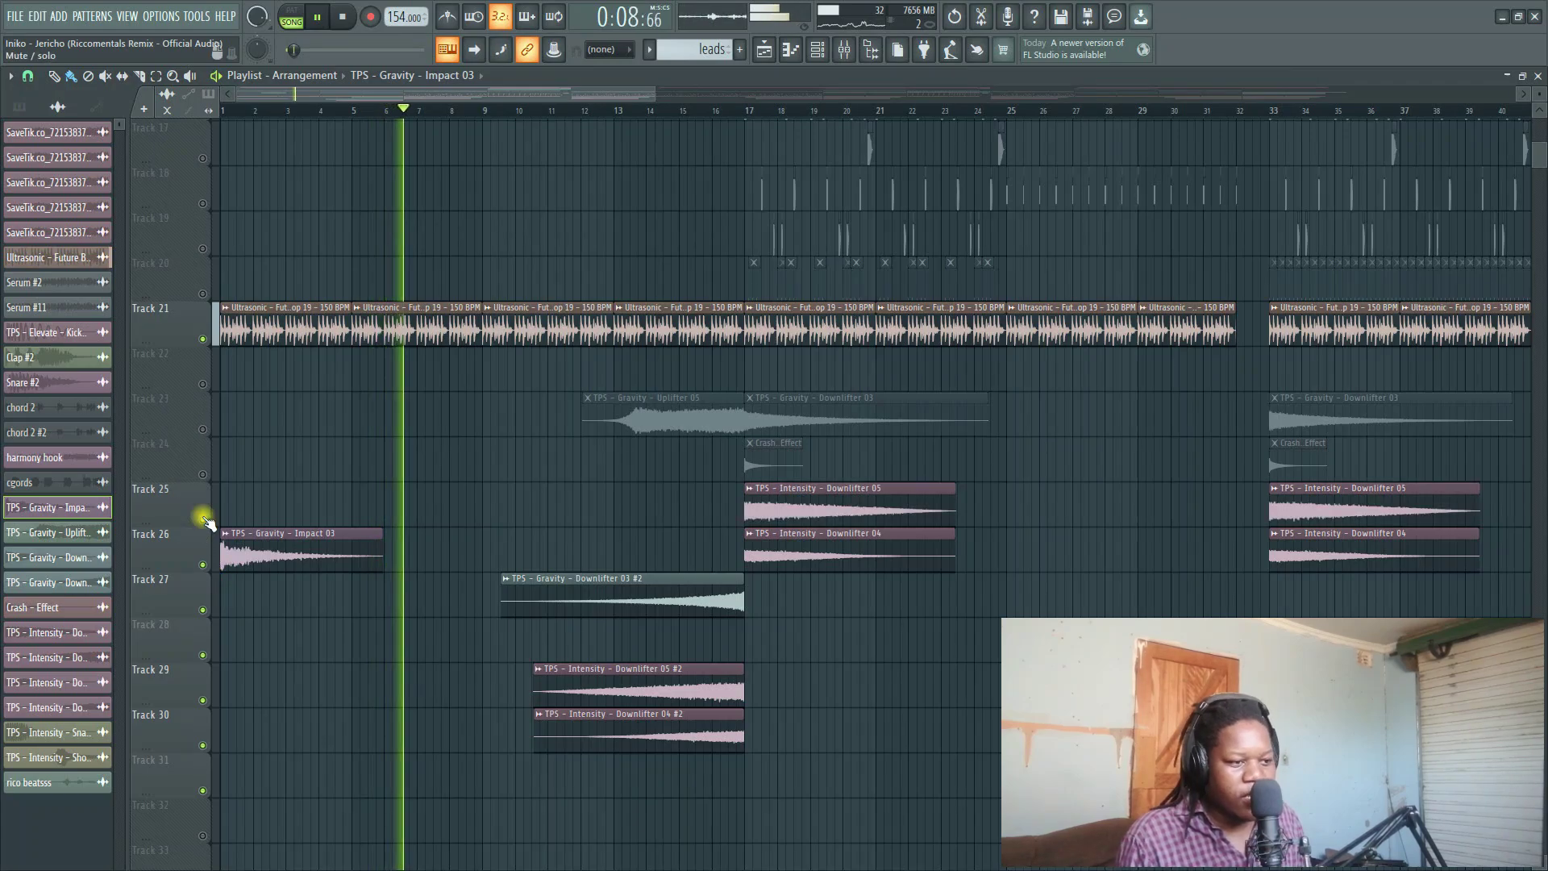
click(203, 429)
click(207, 476)
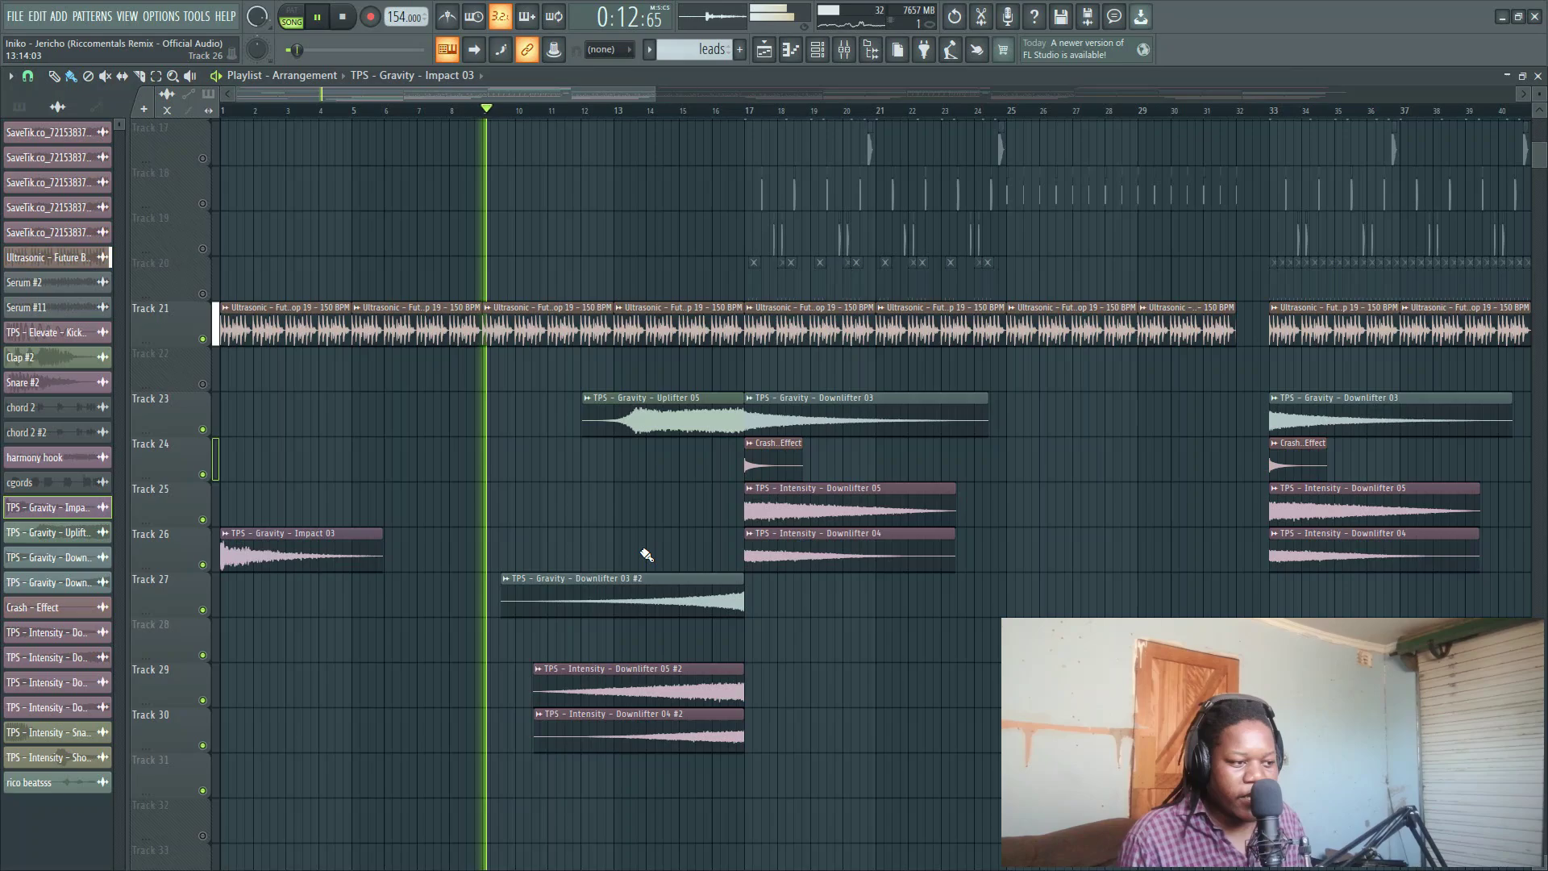
scroll(726, 494, up, 7)
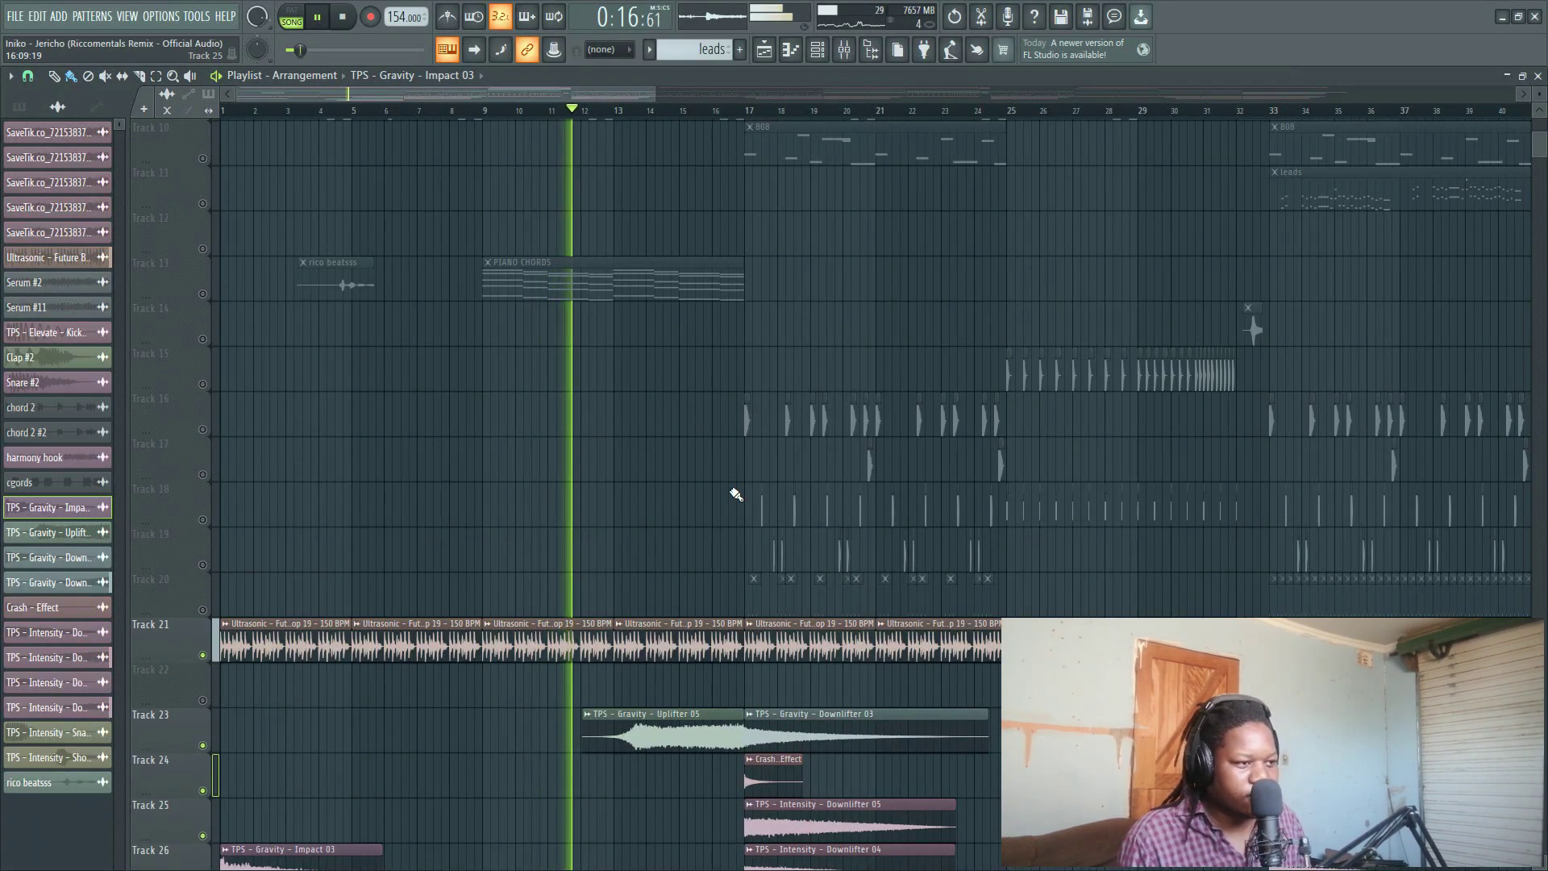
scroll(737, 494, down, 6)
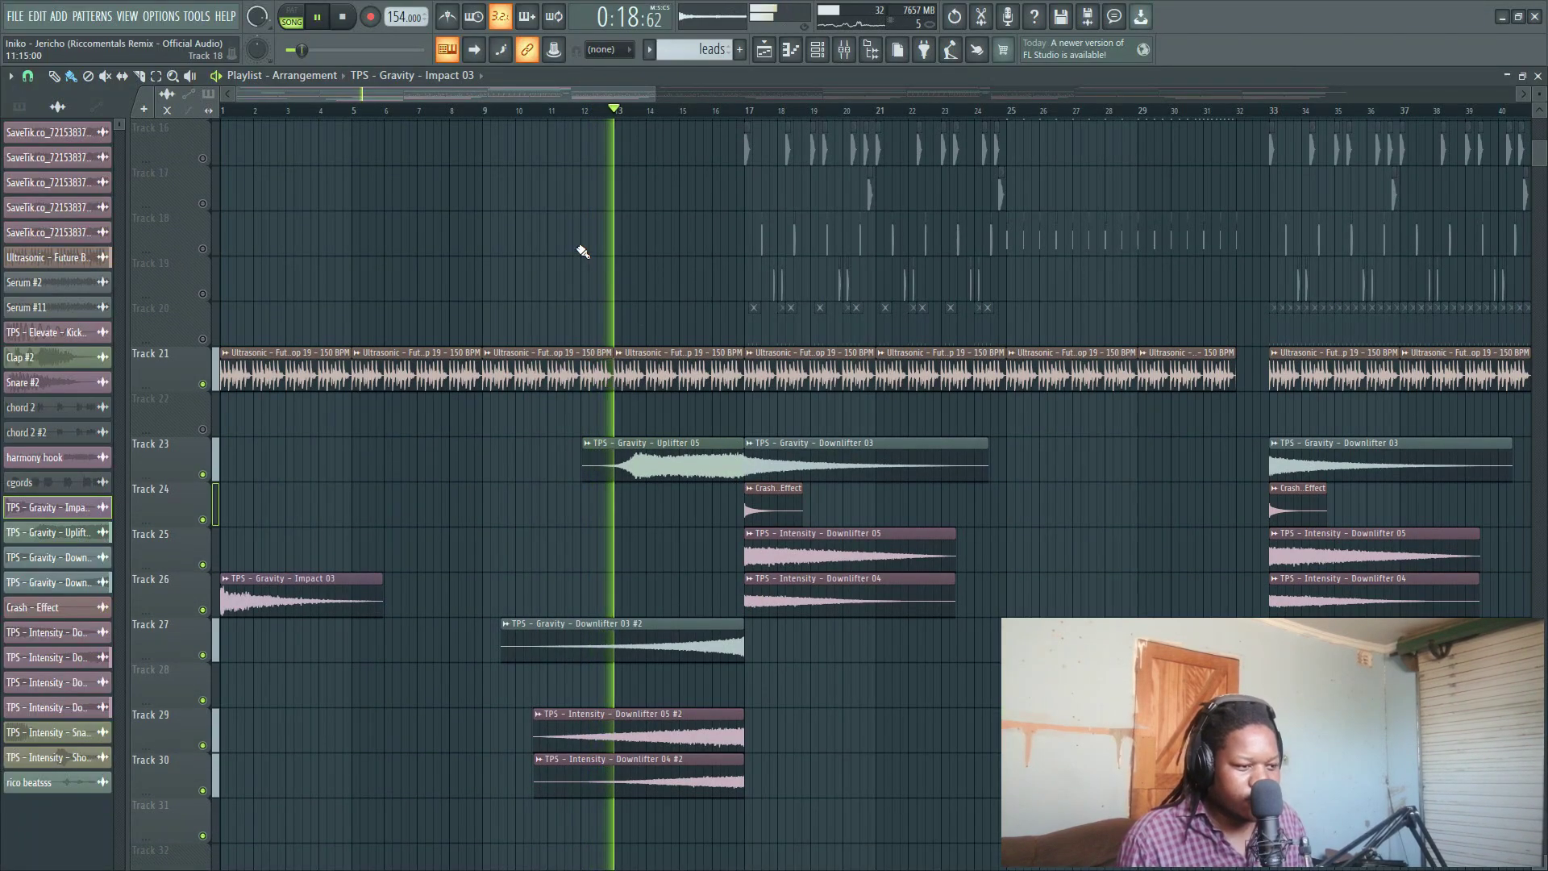
drag(571, 88, 612, 100)
scroll(812, 518, down, 7)
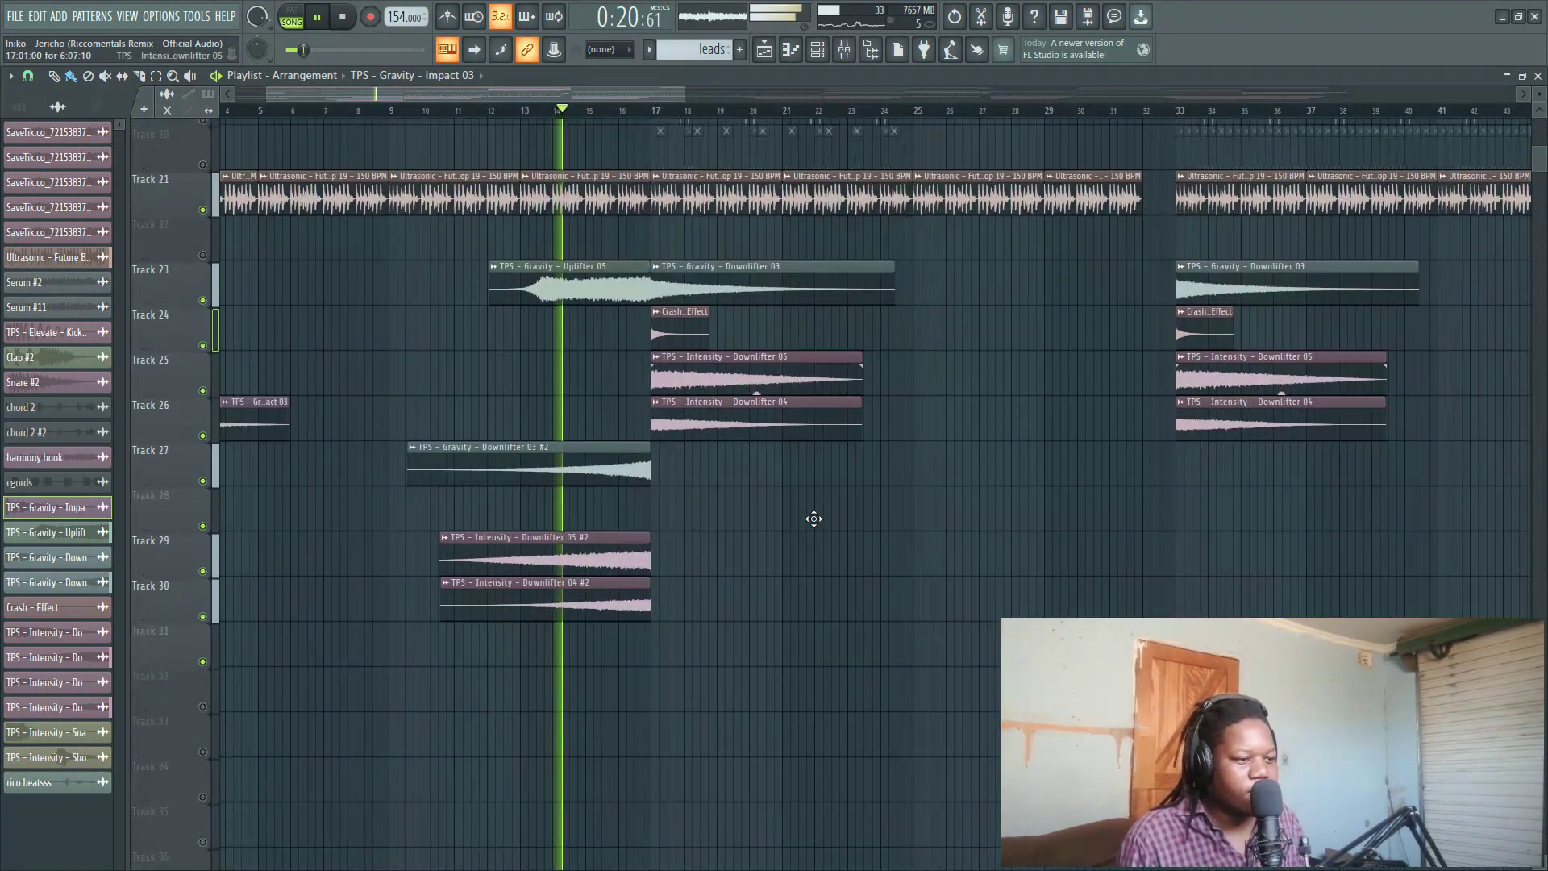
scroll(827, 515, up, 7)
scroll(827, 515, down, 3)
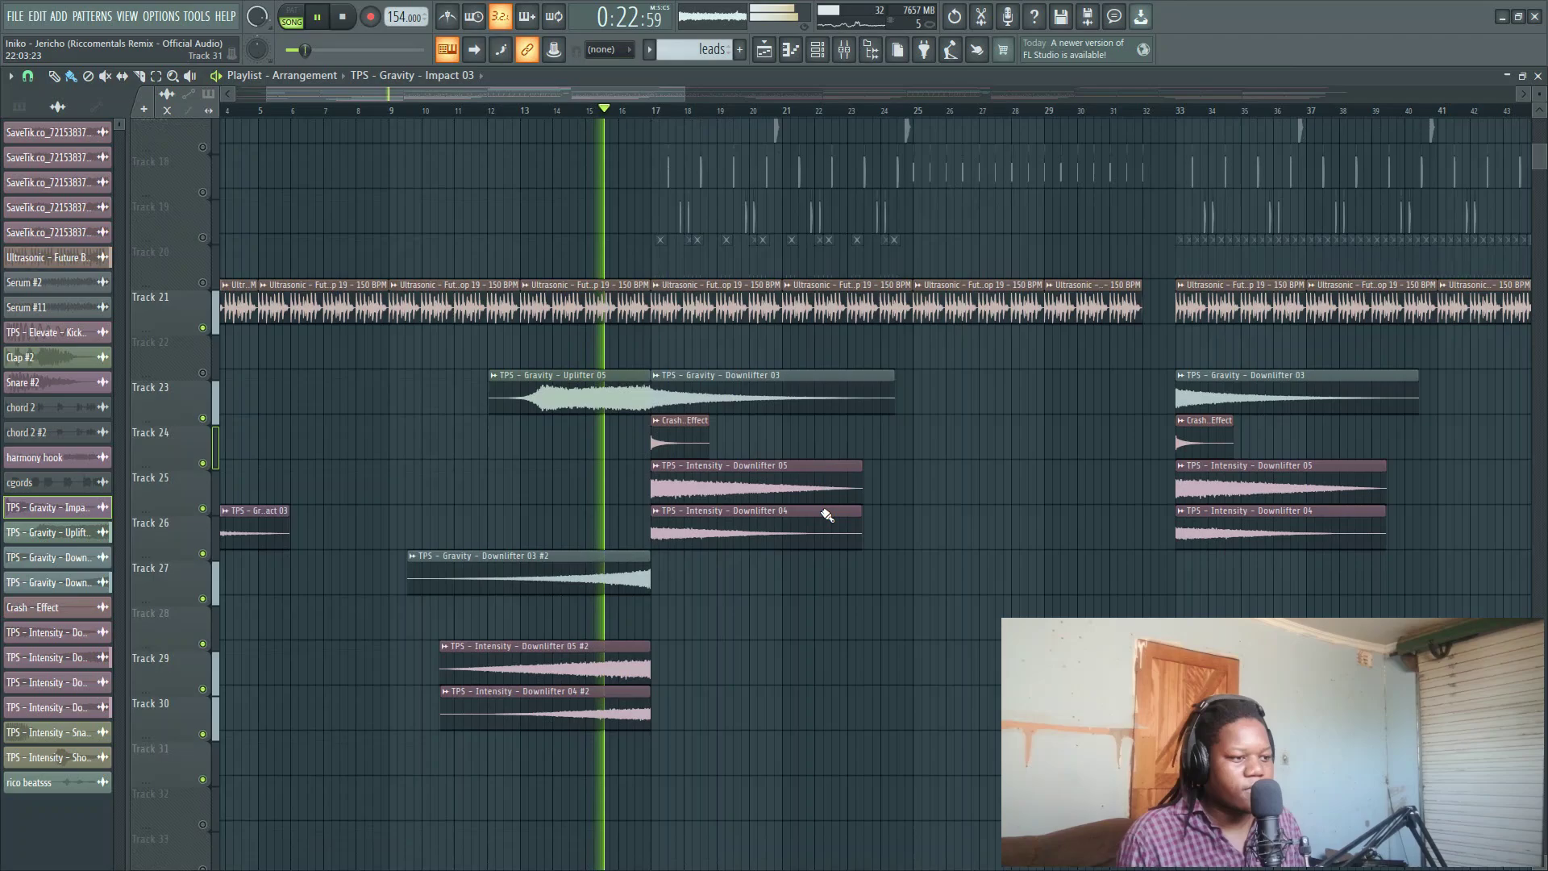
scroll(828, 515, up, 2)
scroll(827, 516, up, 1)
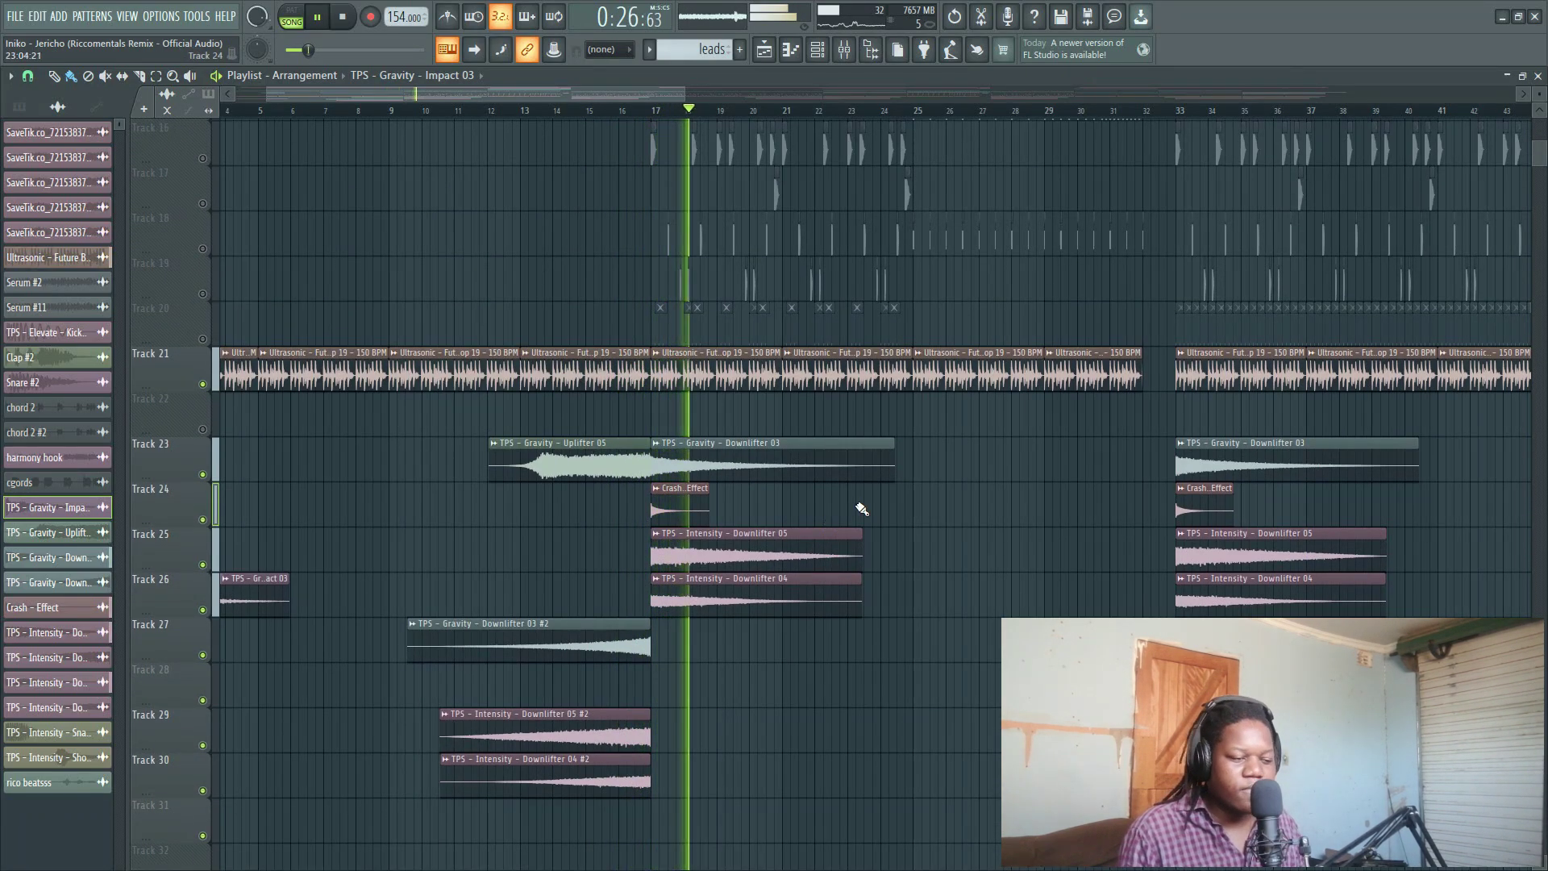
- Set the song position to bar 17 and solo Track 16's percussion hits
scroll(847, 497, up, 5)
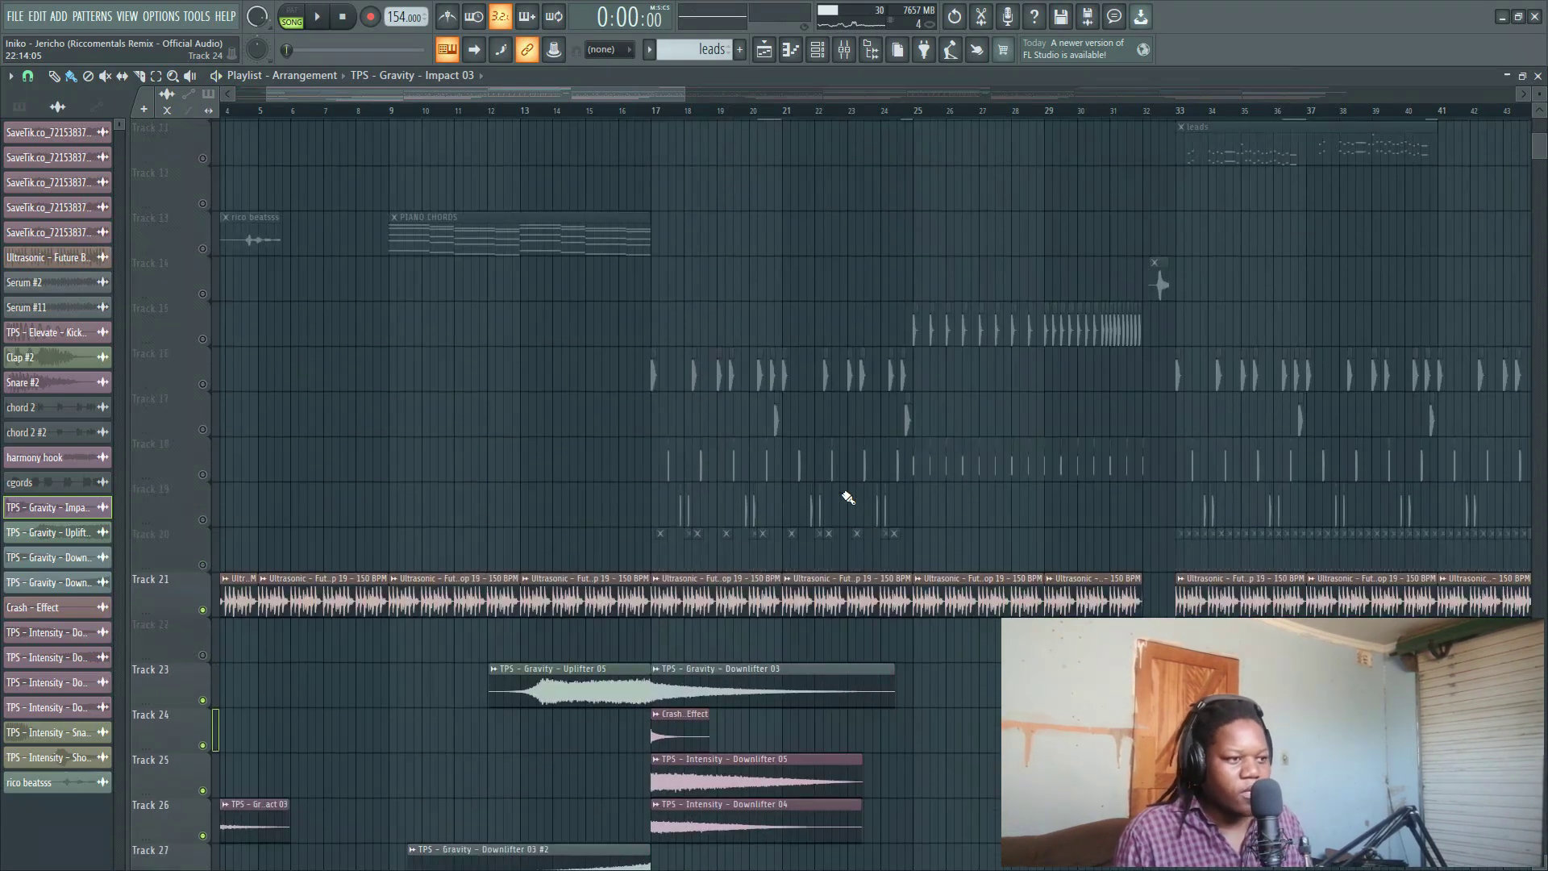
click(657, 113)
scroll(672, 114, up, 4)
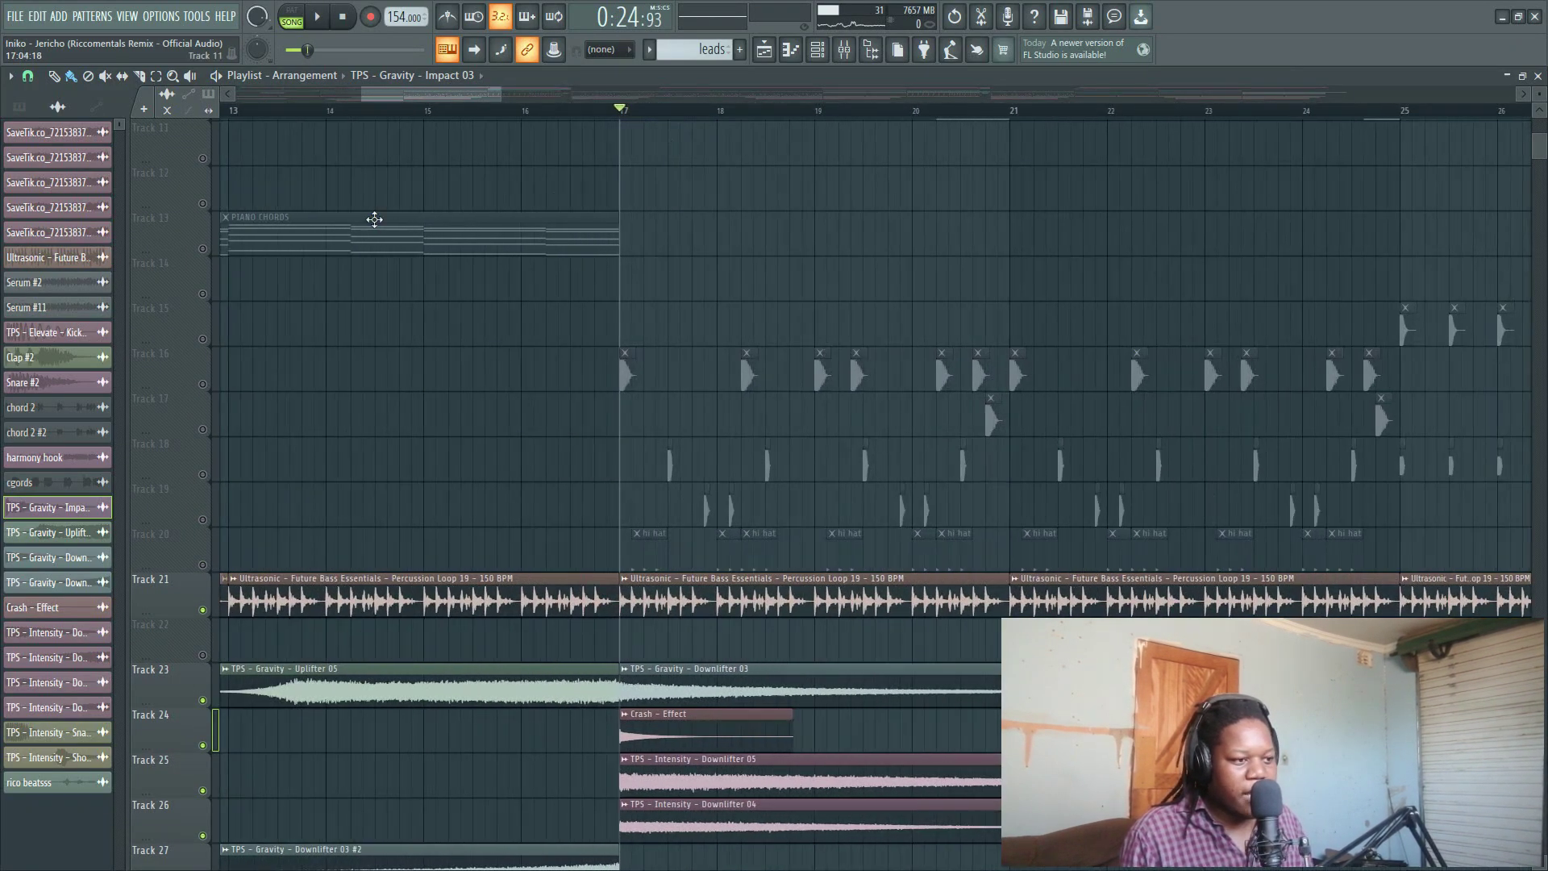
right_click(202, 384)
scroll(436, 121, right, 5)
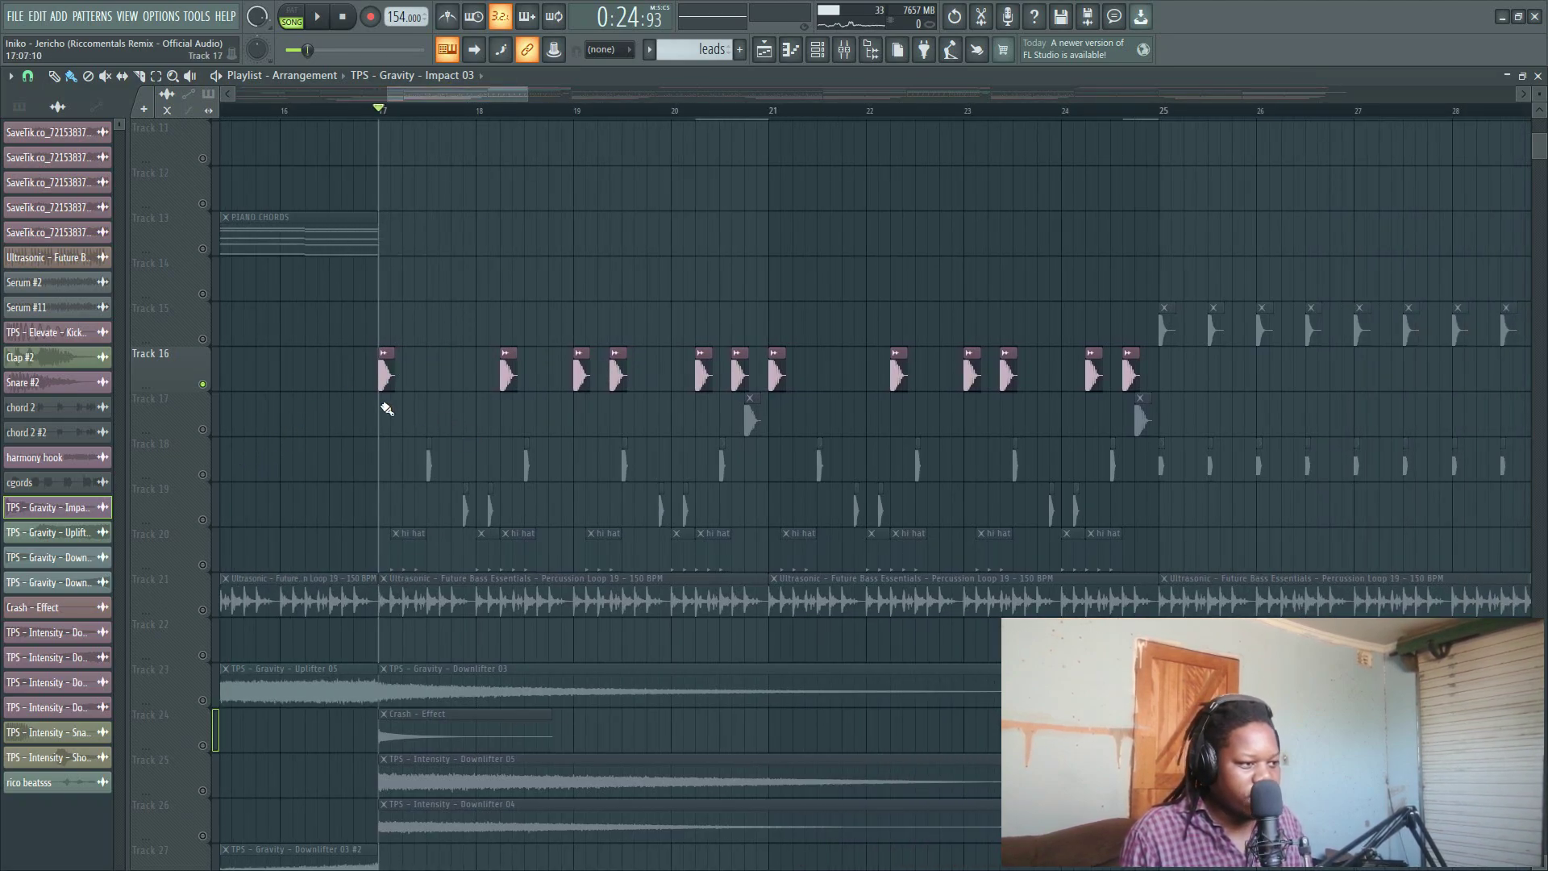
- Play the soloed percussion from bar 17, then open and close the Clap #2 channel settings
key(space)
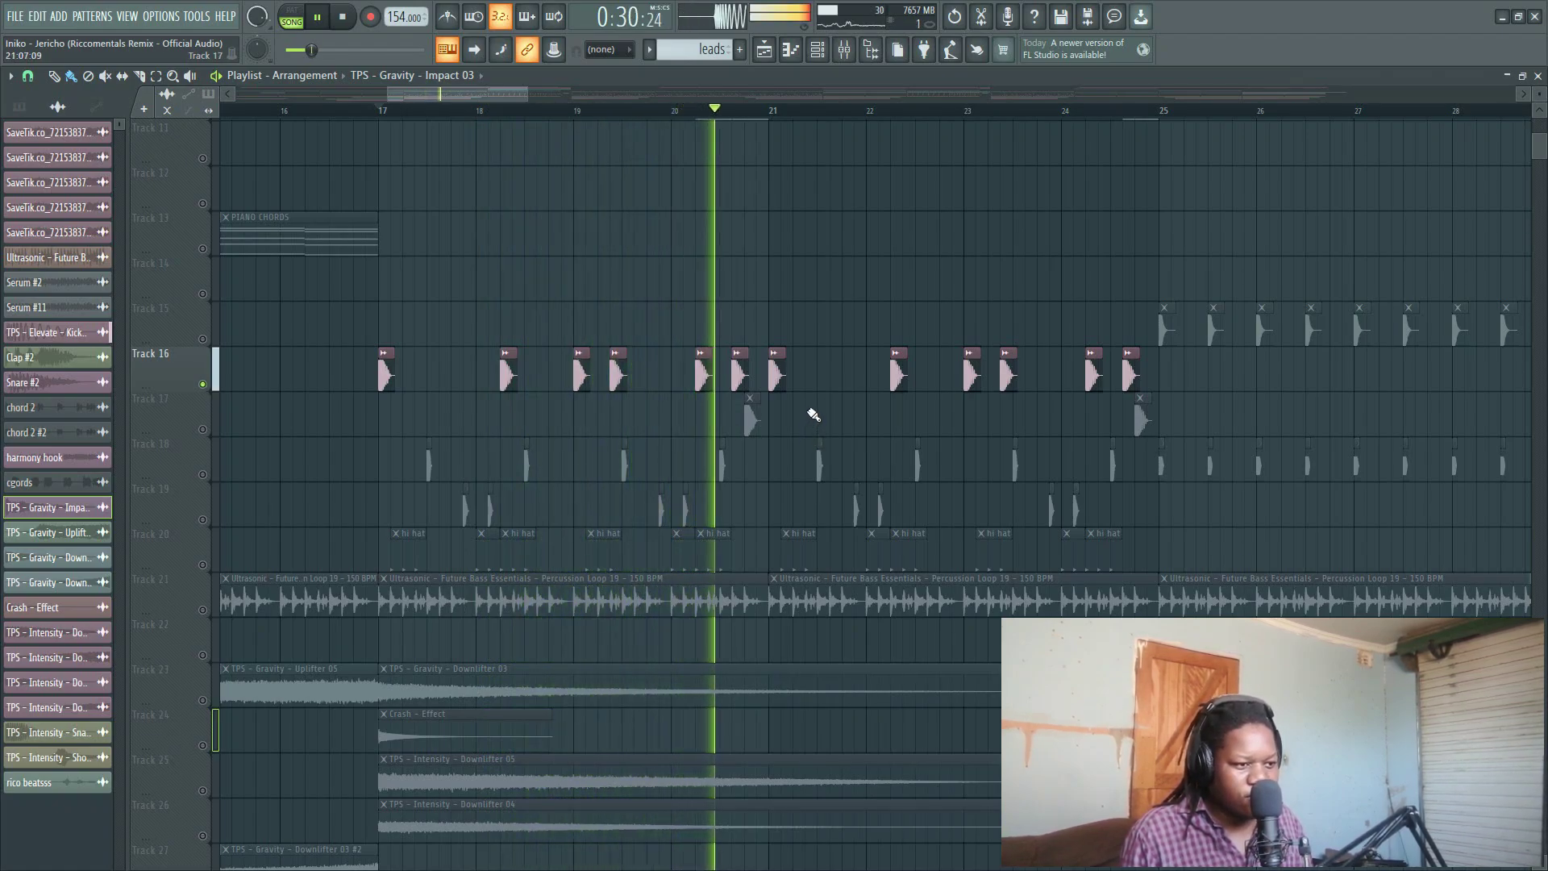
key(space)
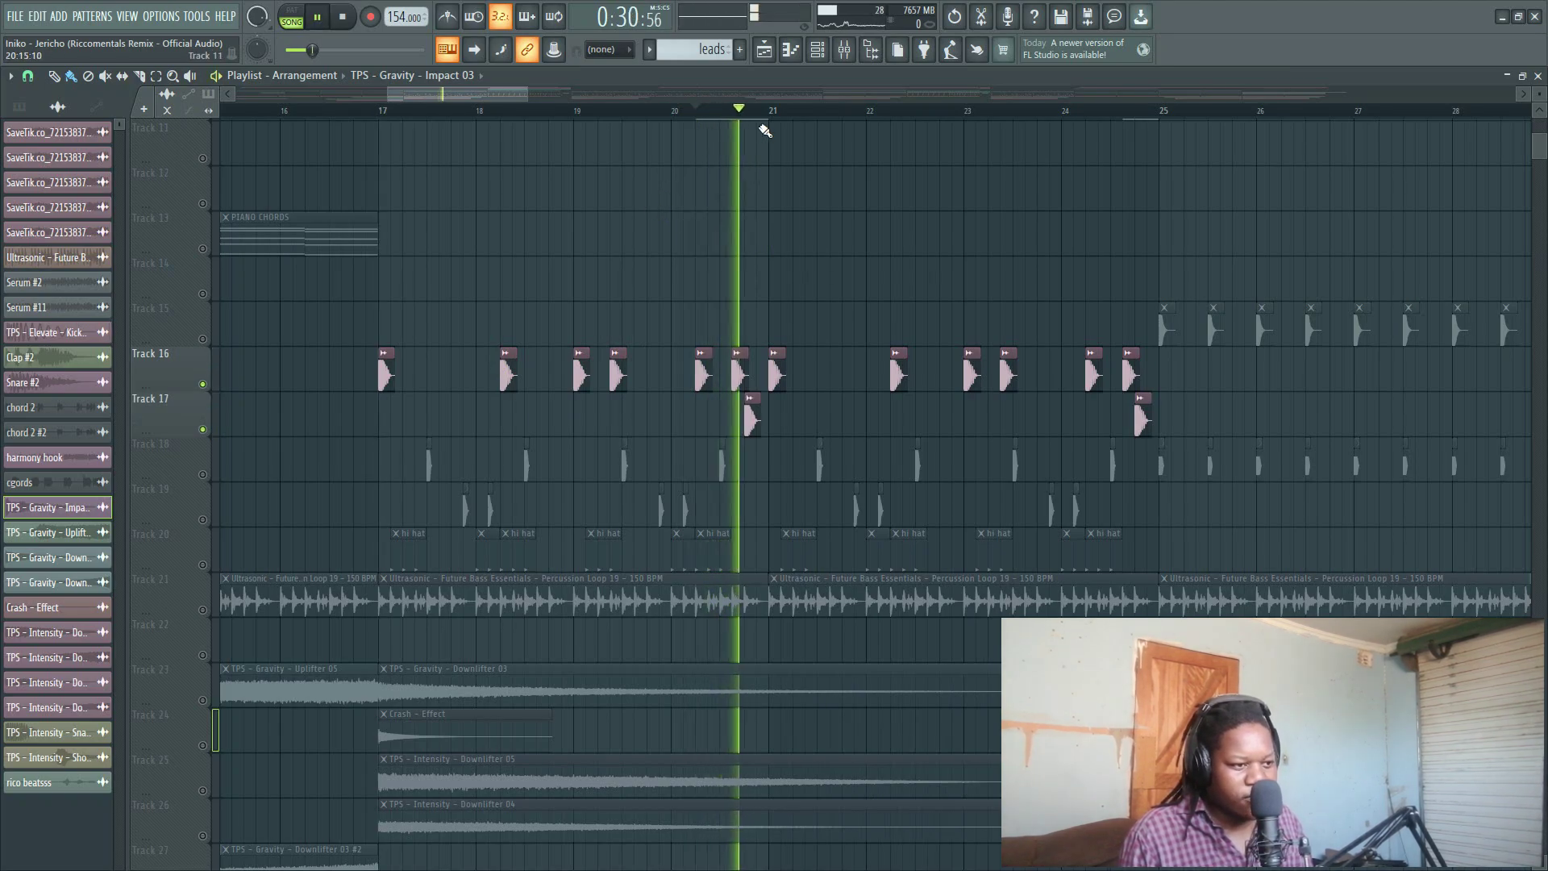
key(space)
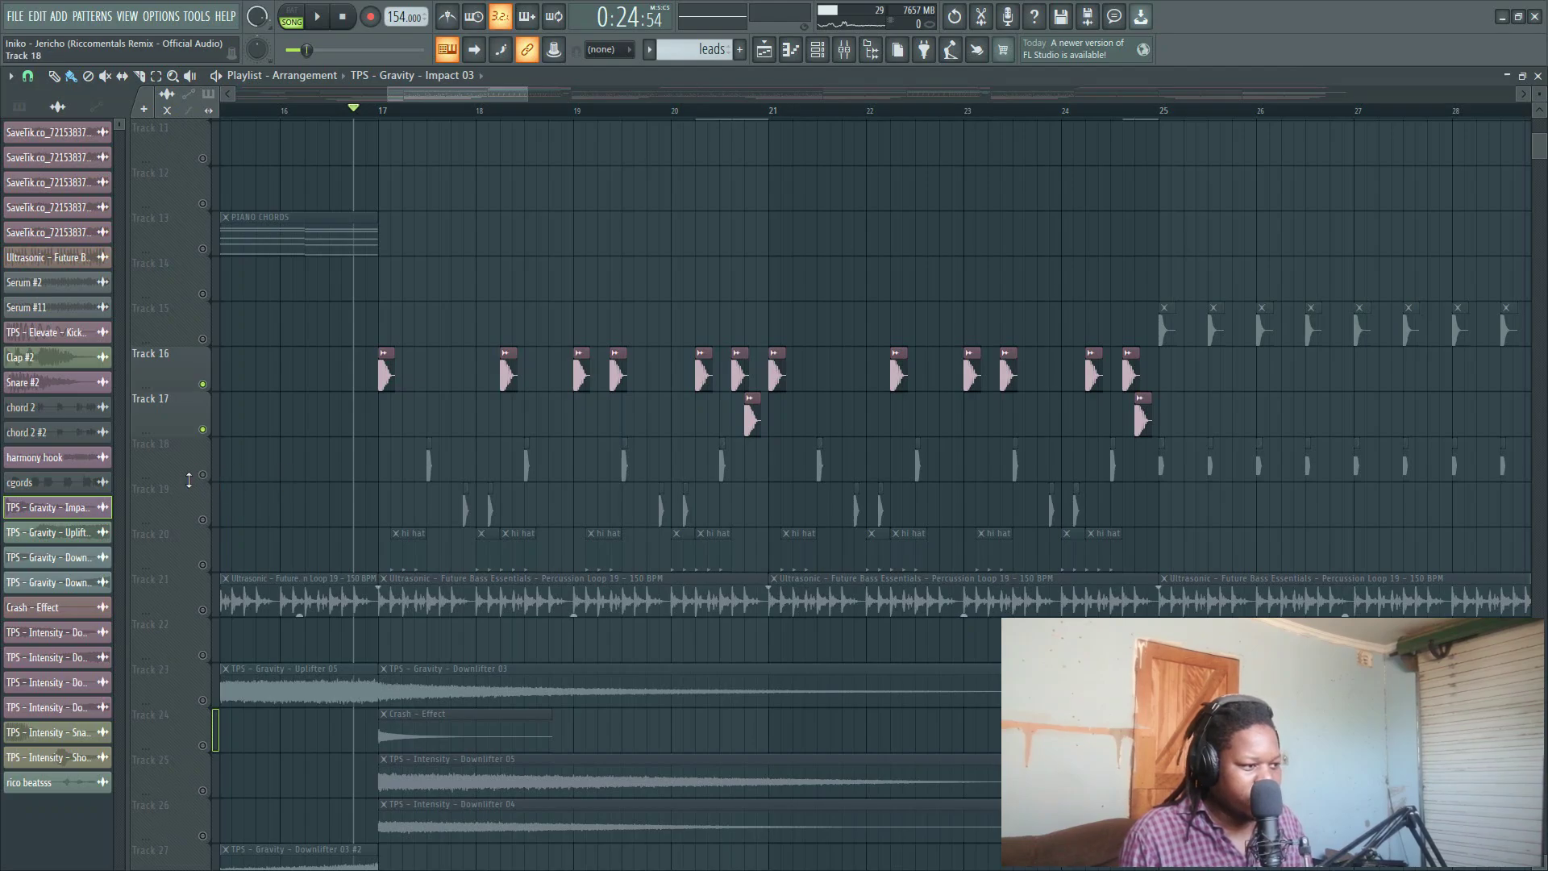
double_click(427, 465)
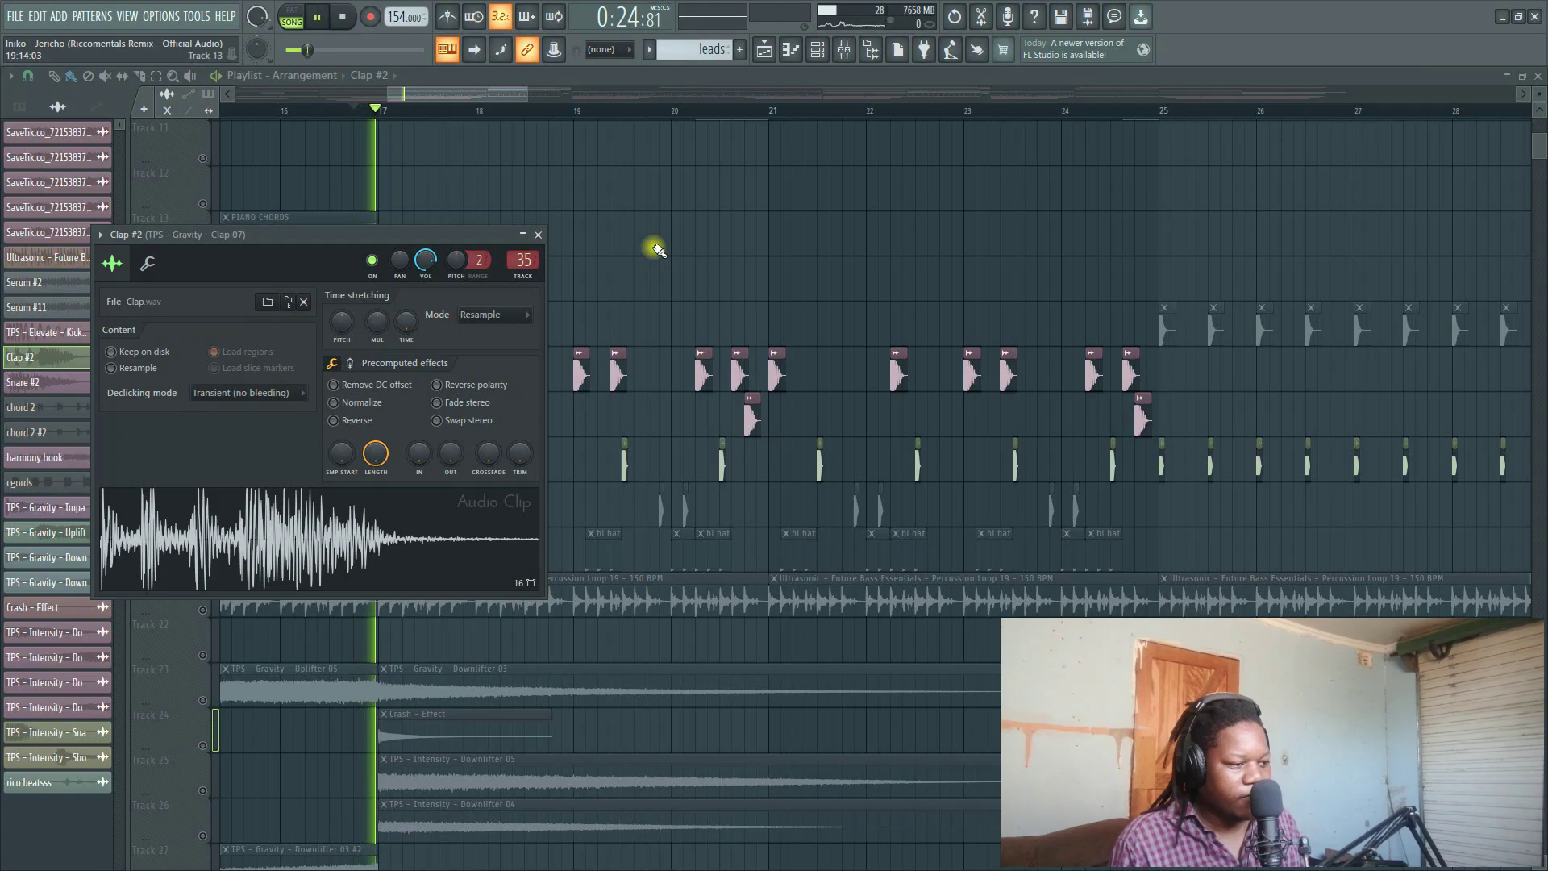
key(Escape)
key(space)
scroll(215, 263, down, 3)
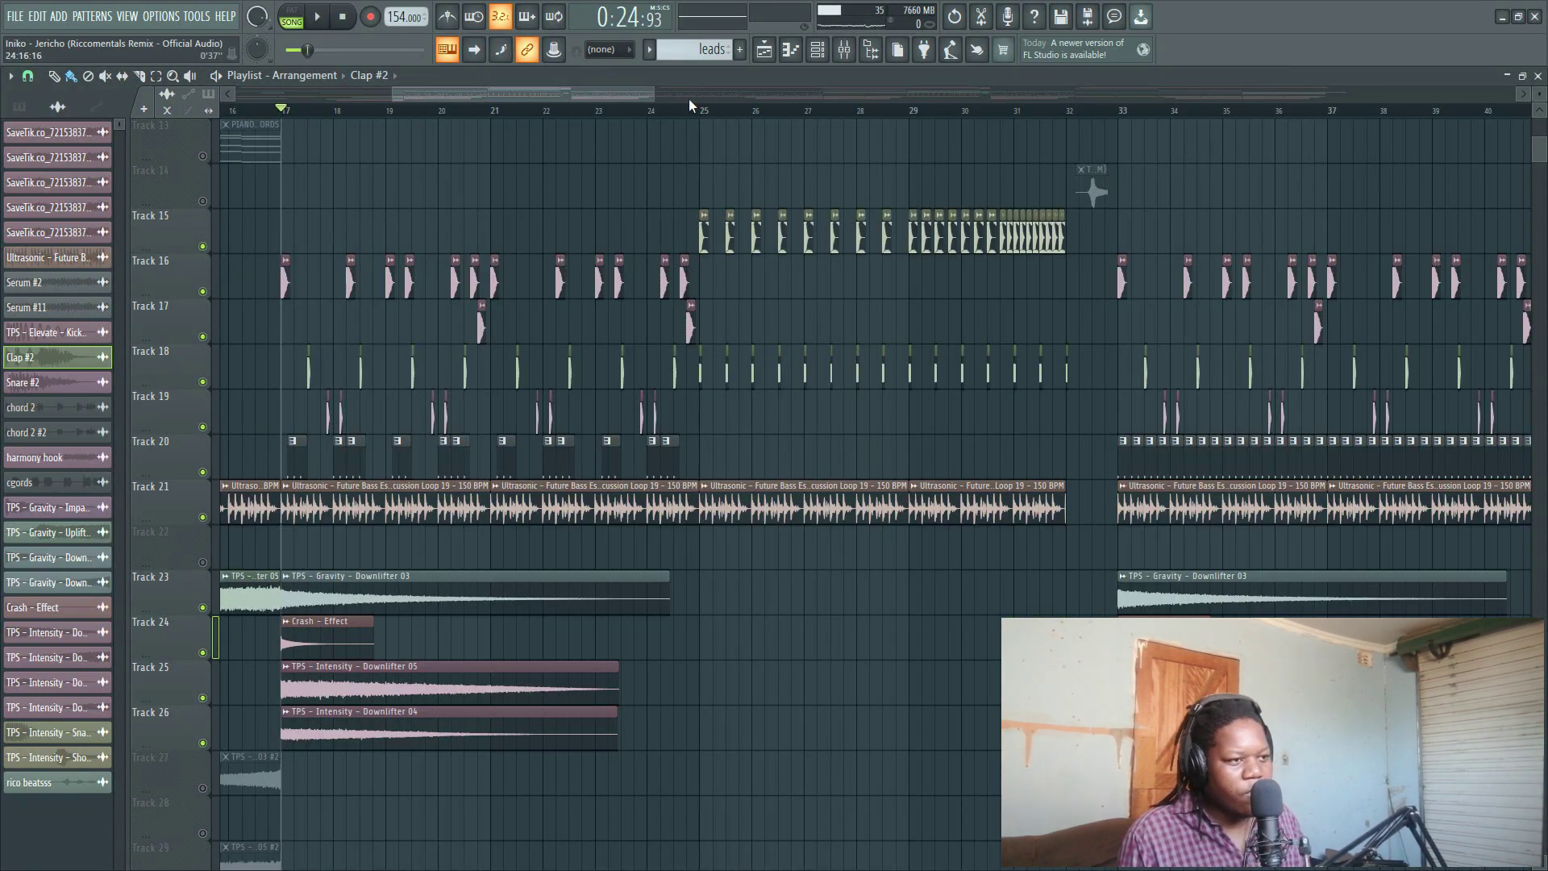
drag(650, 108, 678, 95)
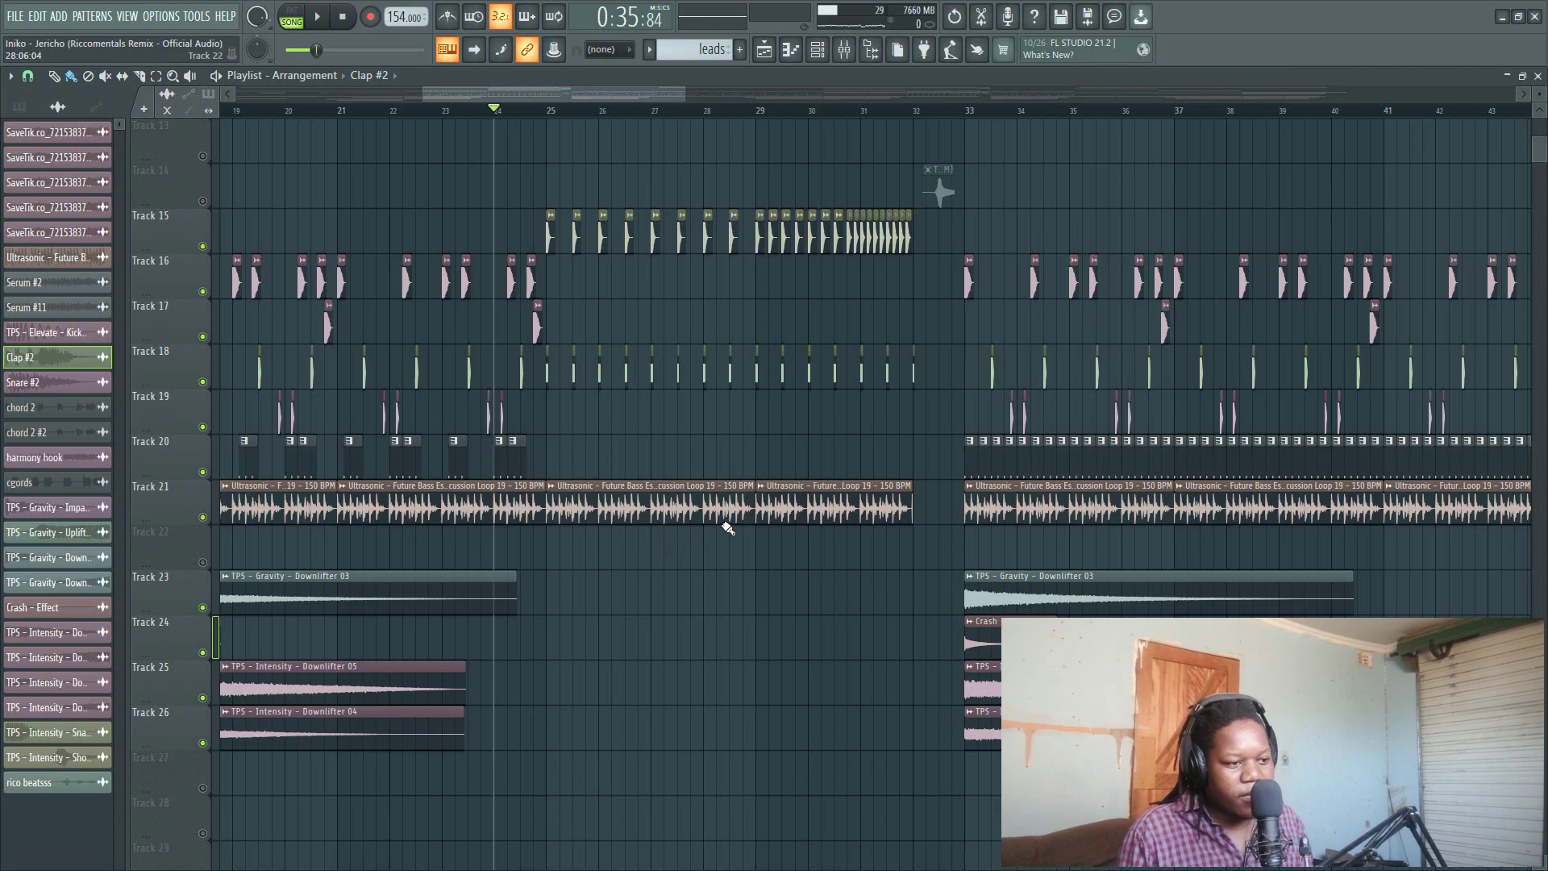
scroll(616, 152, up, 6)
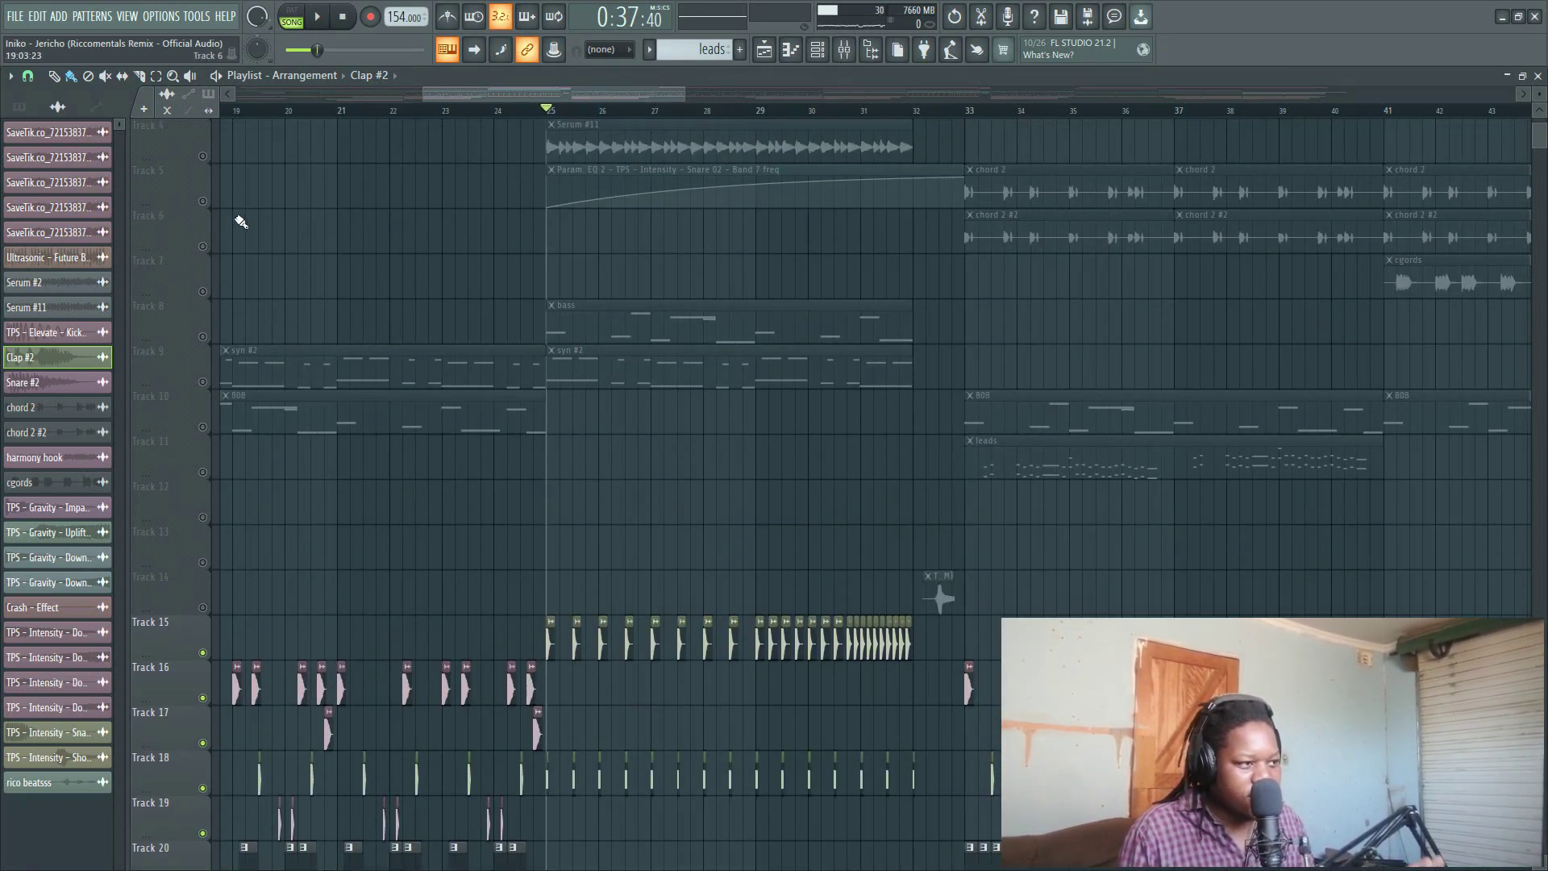
- Unmute Tracks 4, 5, 8 and 9 (Serum #11, chord 2, bass, syn #2) and start playback
click(202, 156)
scroll(205, 165, up, 2)
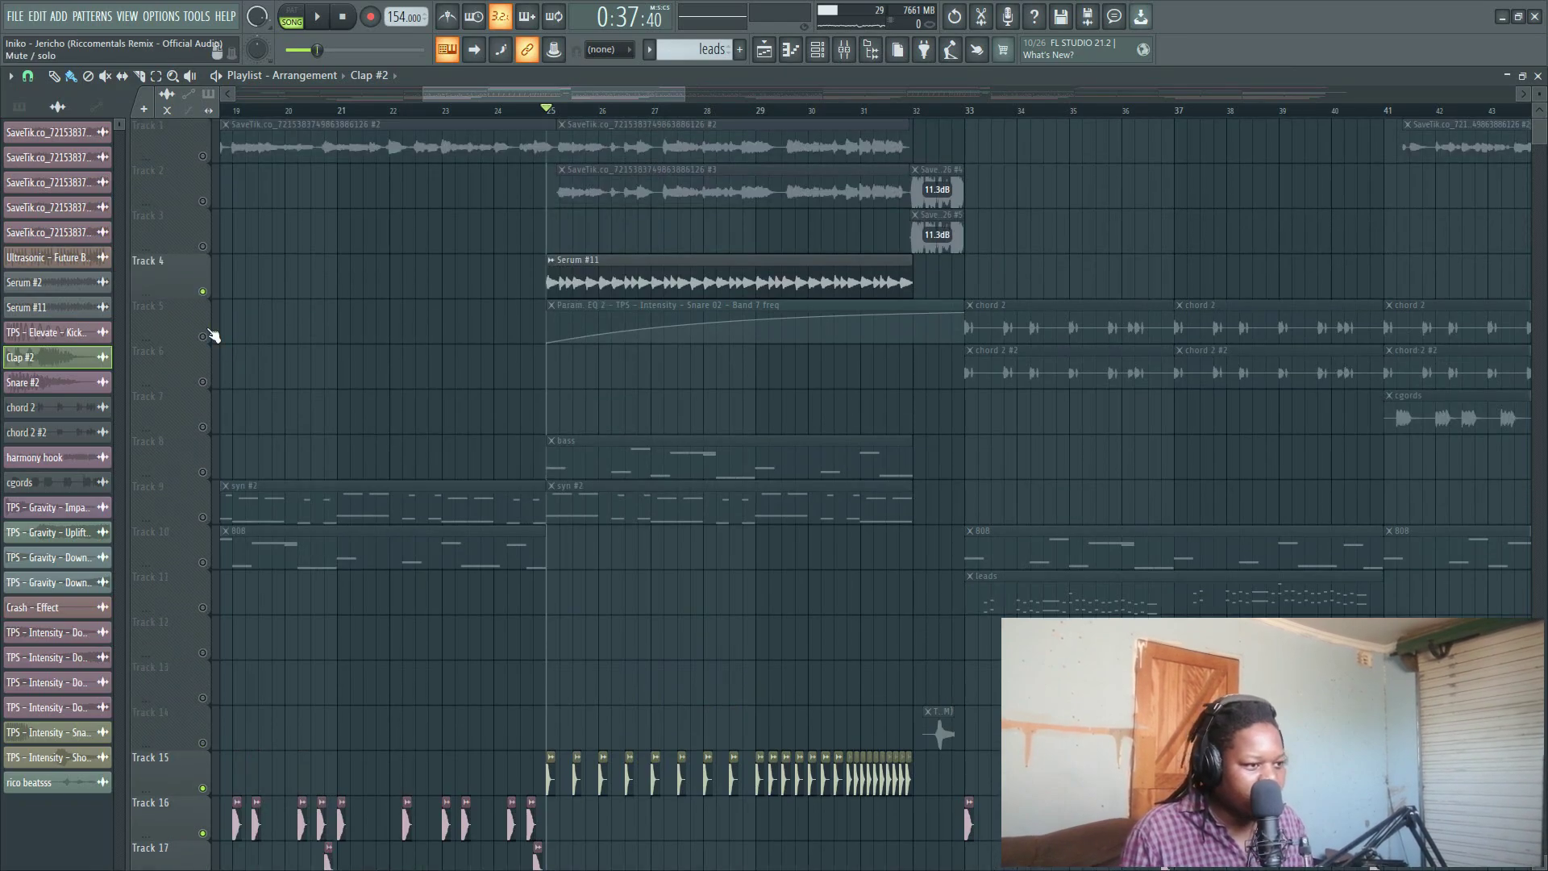
click(204, 336)
click(203, 471)
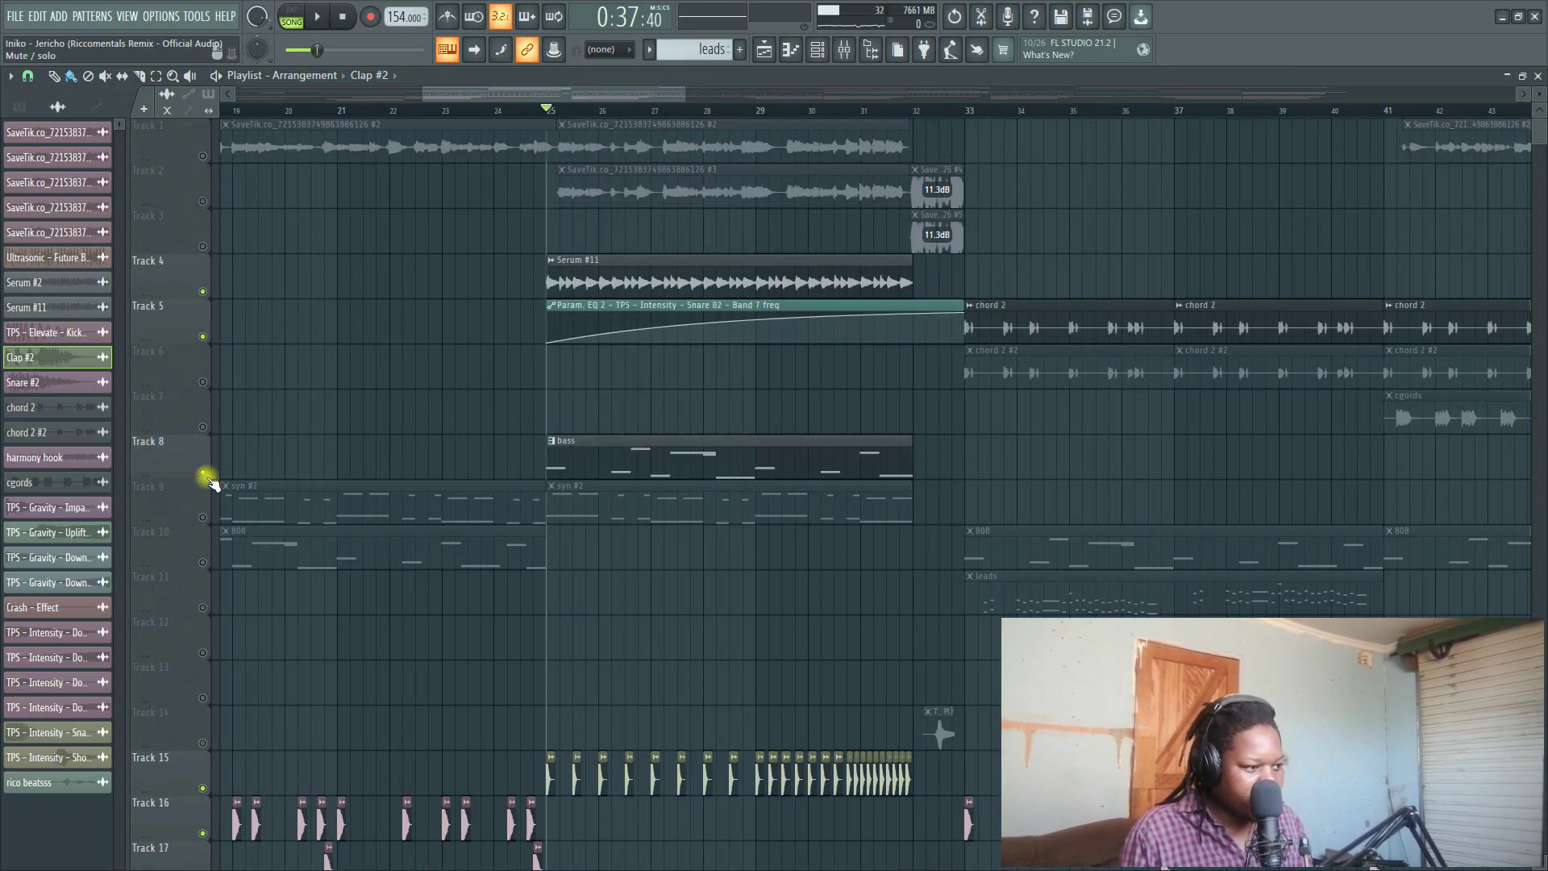
click(202, 517)
scroll(861, 439, down, 1)
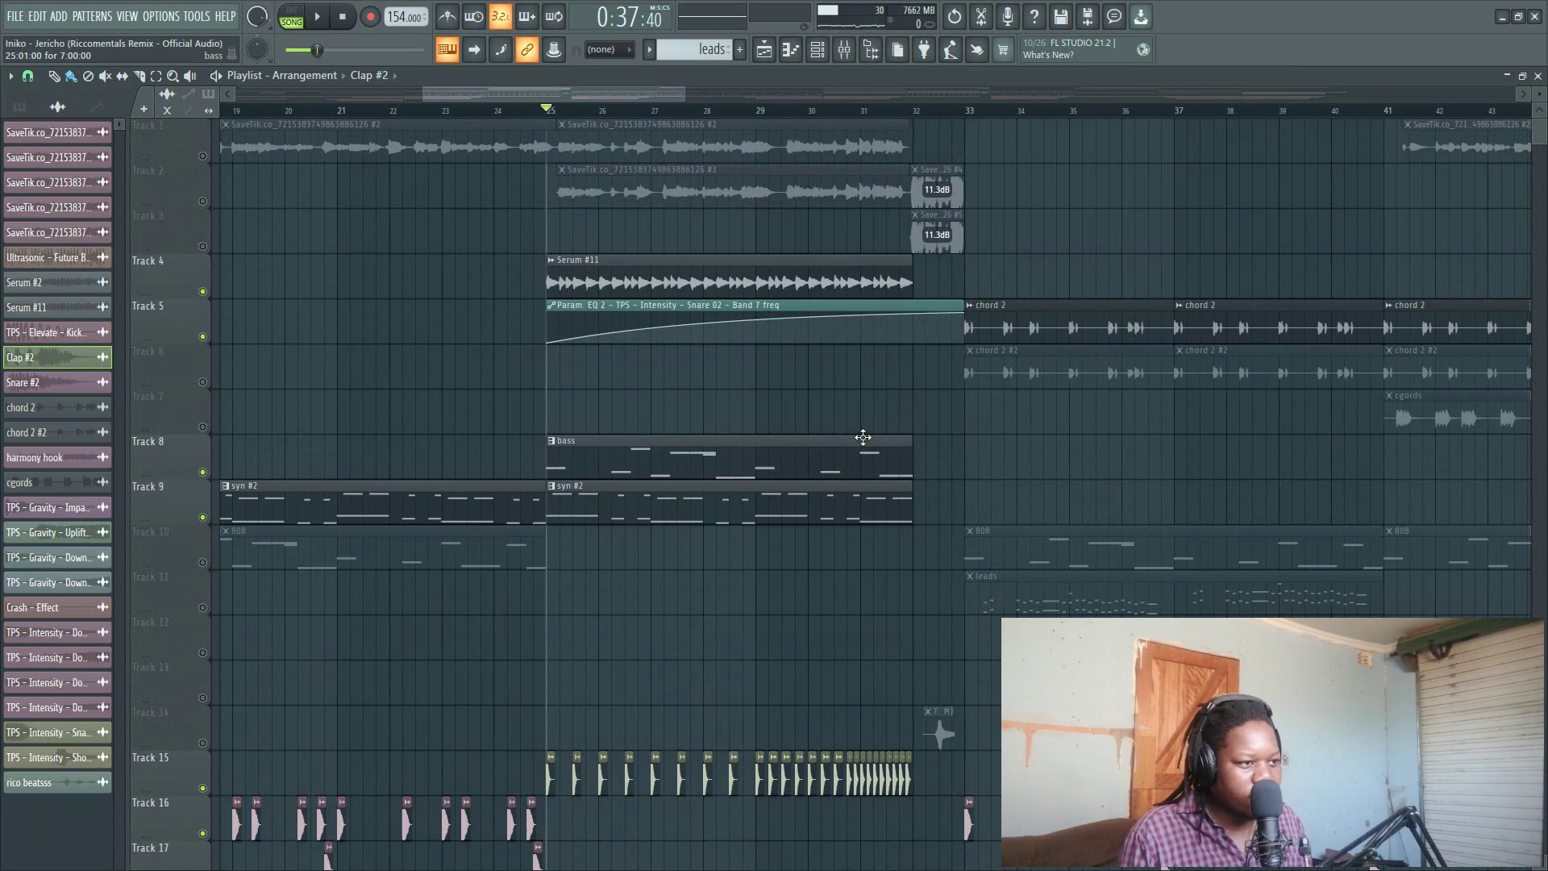
key(space)
- Unmute Track 3 and Track 2's vocal sample clips, then stop playback
scroll(909, 386, up, 1)
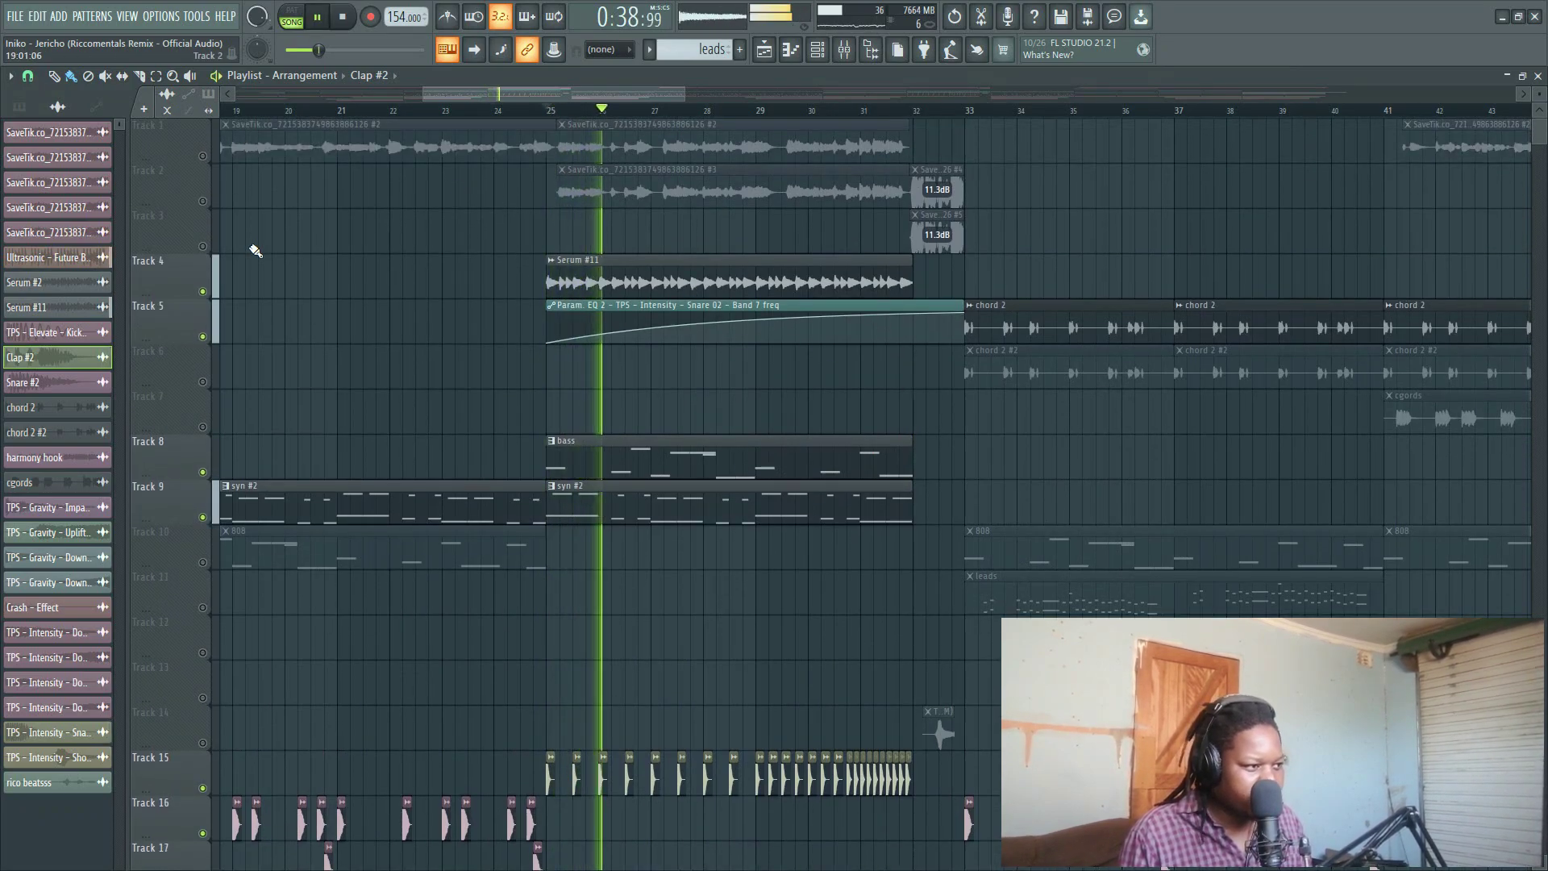
click(202, 246)
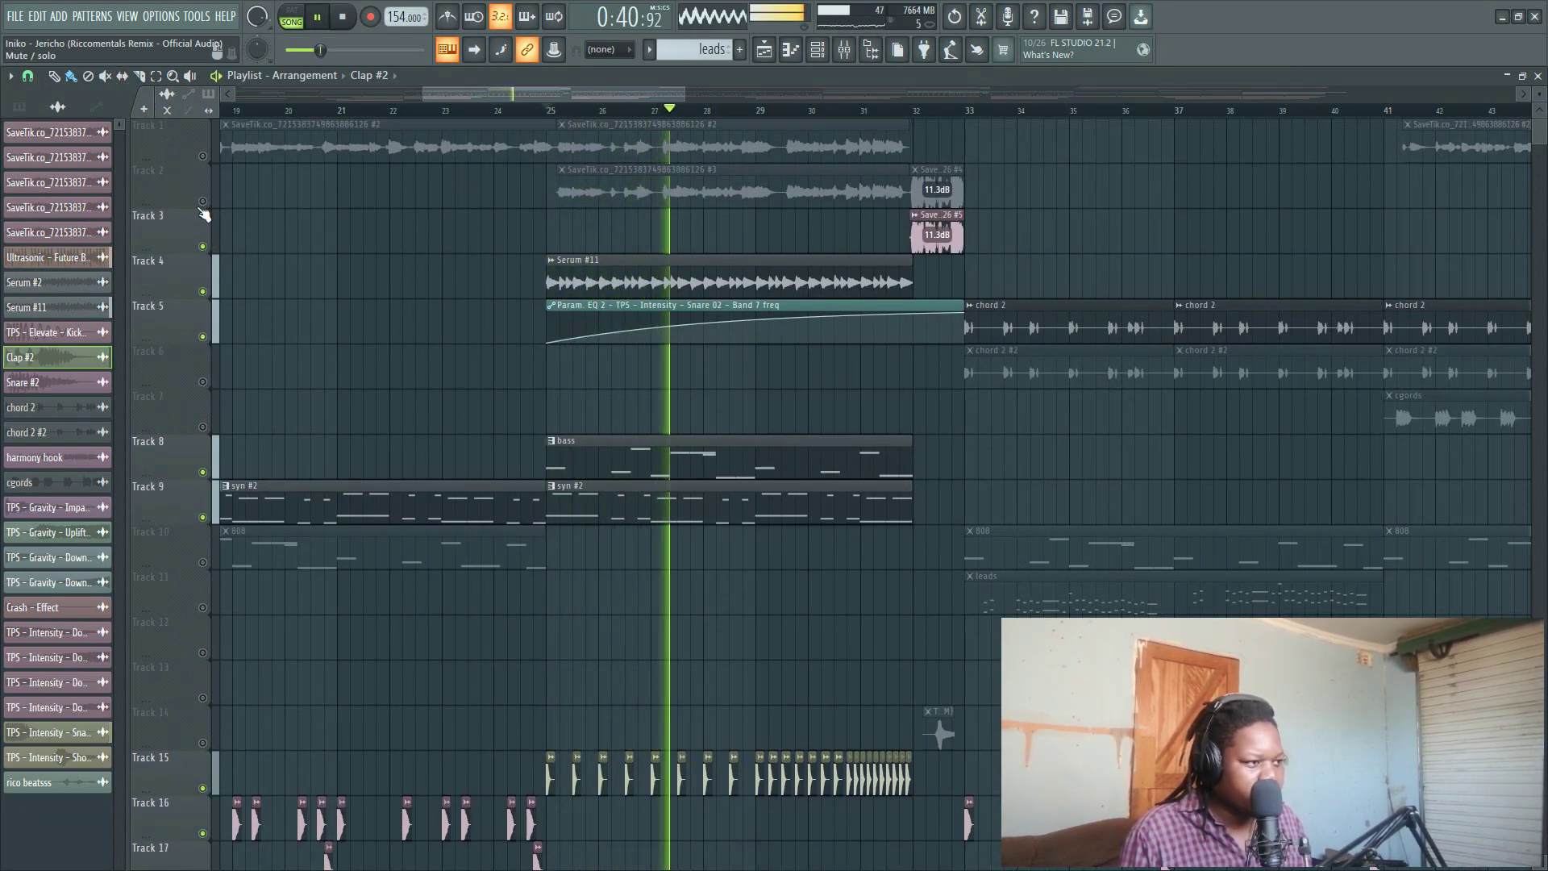
key(t)
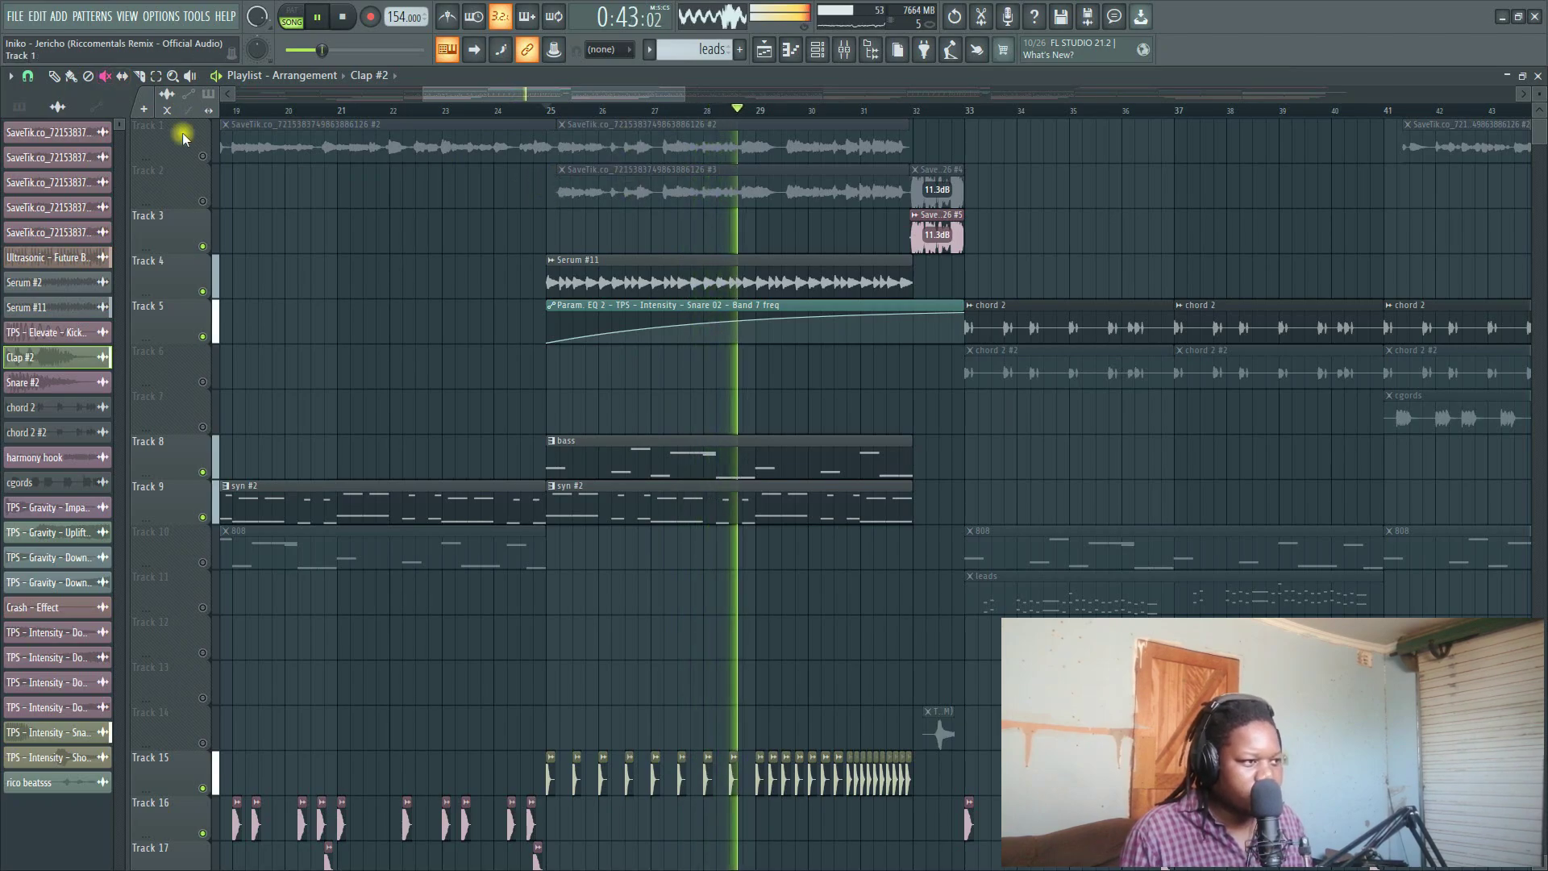
click(203, 201)
scroll(871, 318, down, 6)
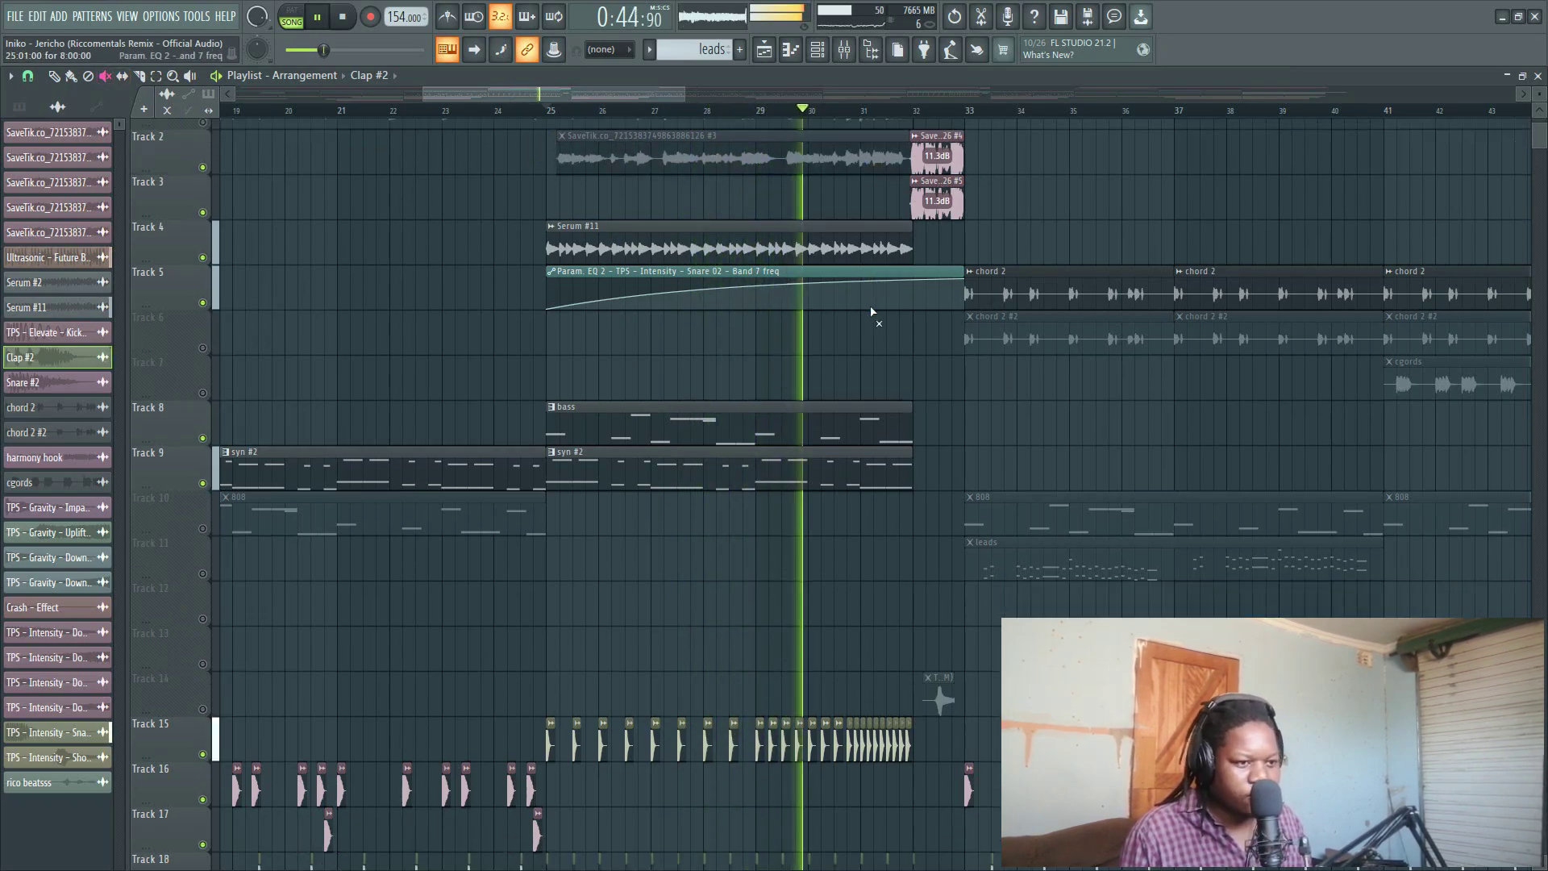
scroll(925, 345, up, 4)
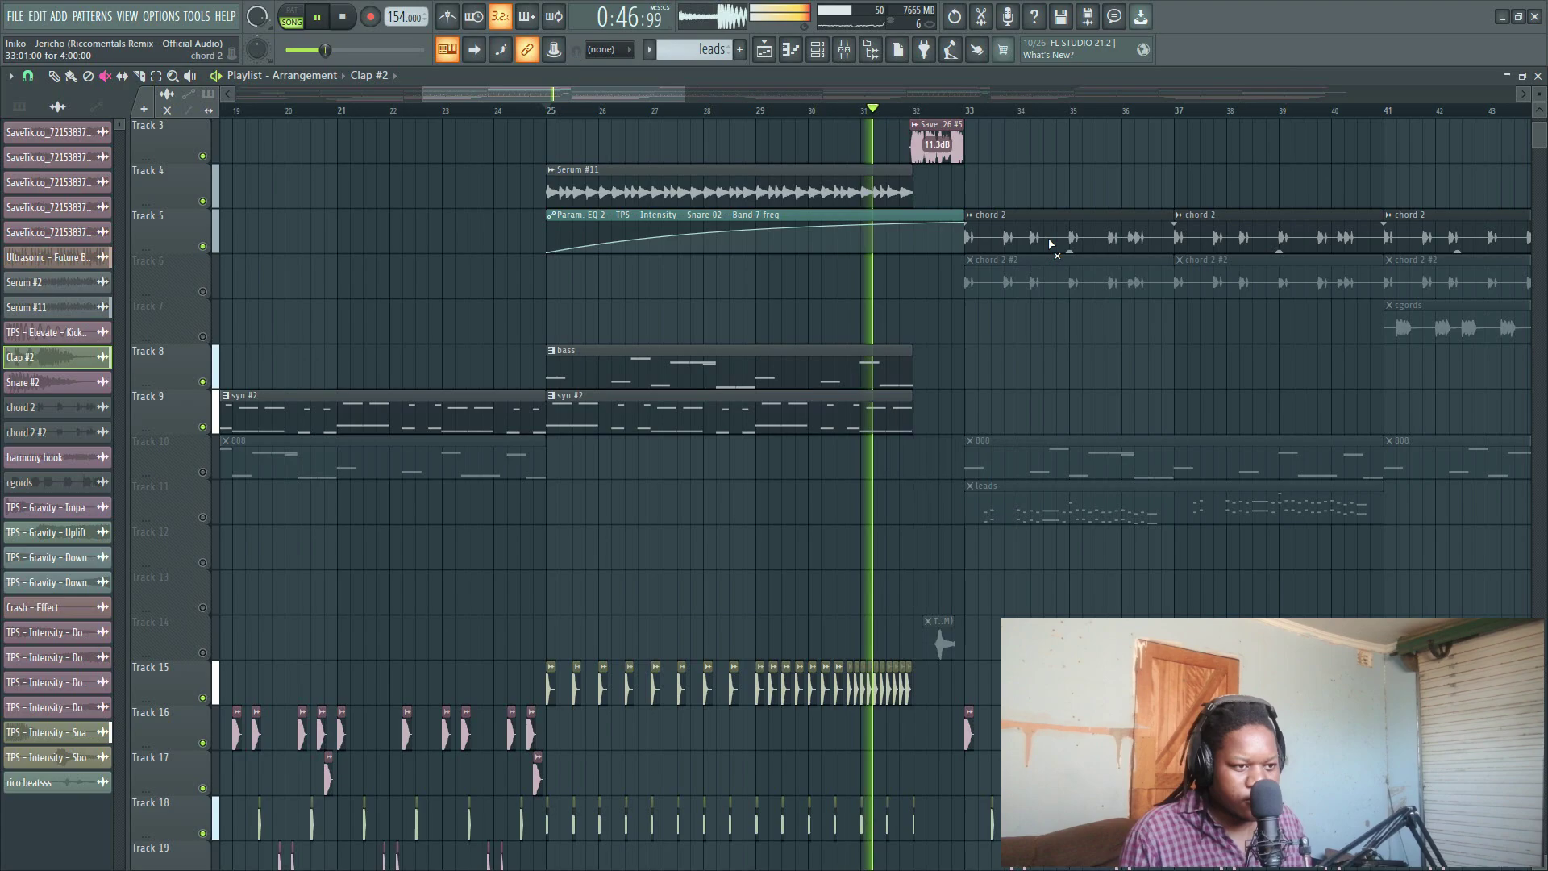
scroll(1117, 360, down, 6)
key(space)
- Select the TPS clip on Track 14 and audition playback from bar 32
click(942, 379)
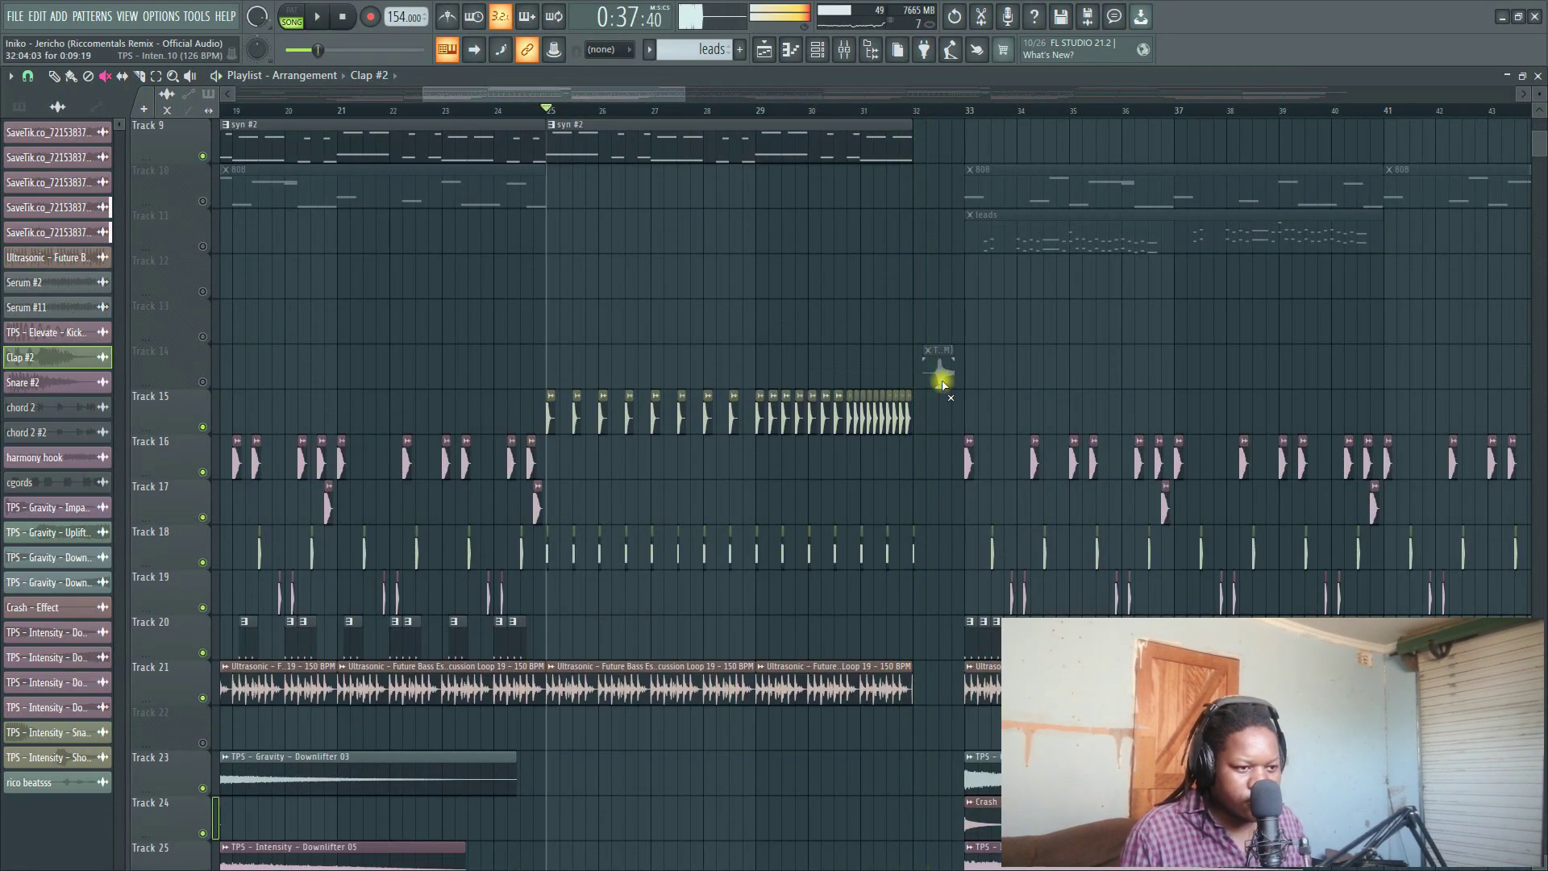
scroll(945, 363, up, 5)
key(space)
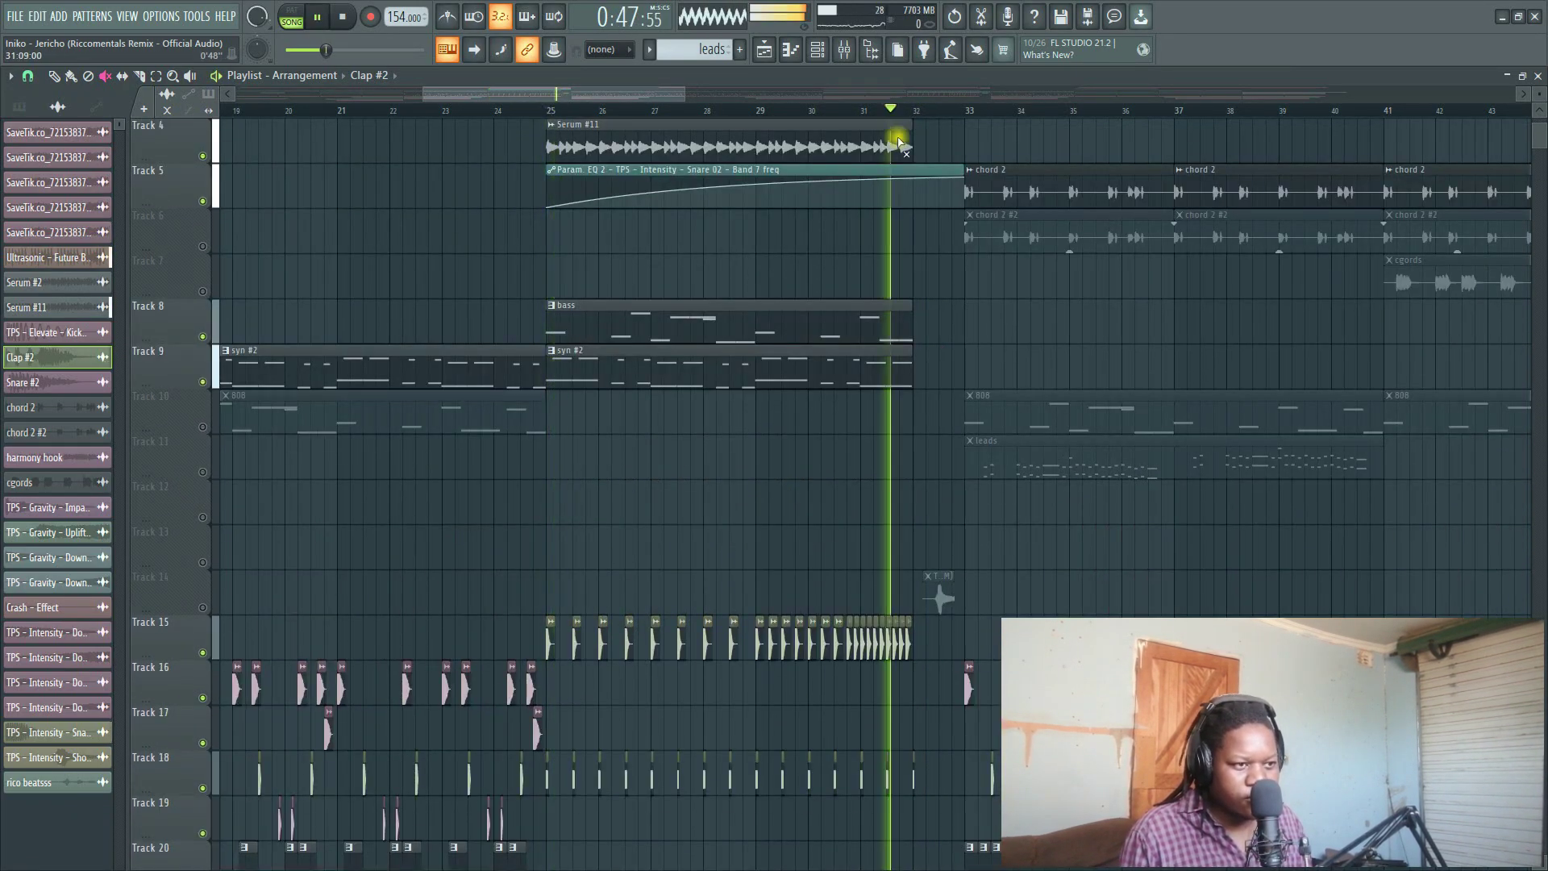
scroll(926, 253, up, 2)
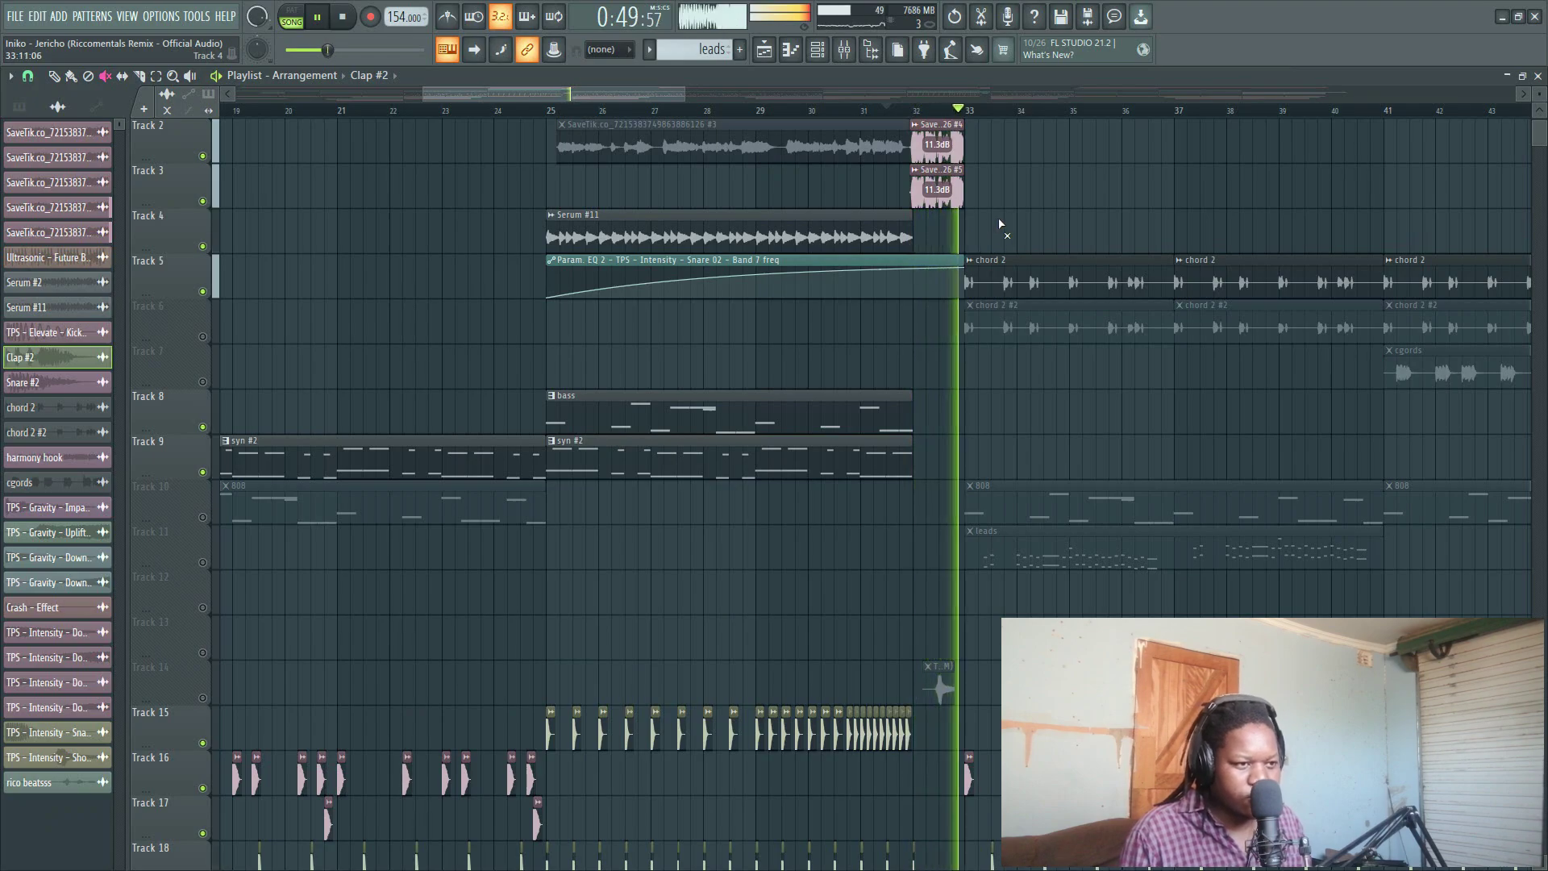
key(space)
- Deselect the clips at bar 32 and restart playback
scroll(613, 444, down, 3)
scroll(945, 279, up, 4)
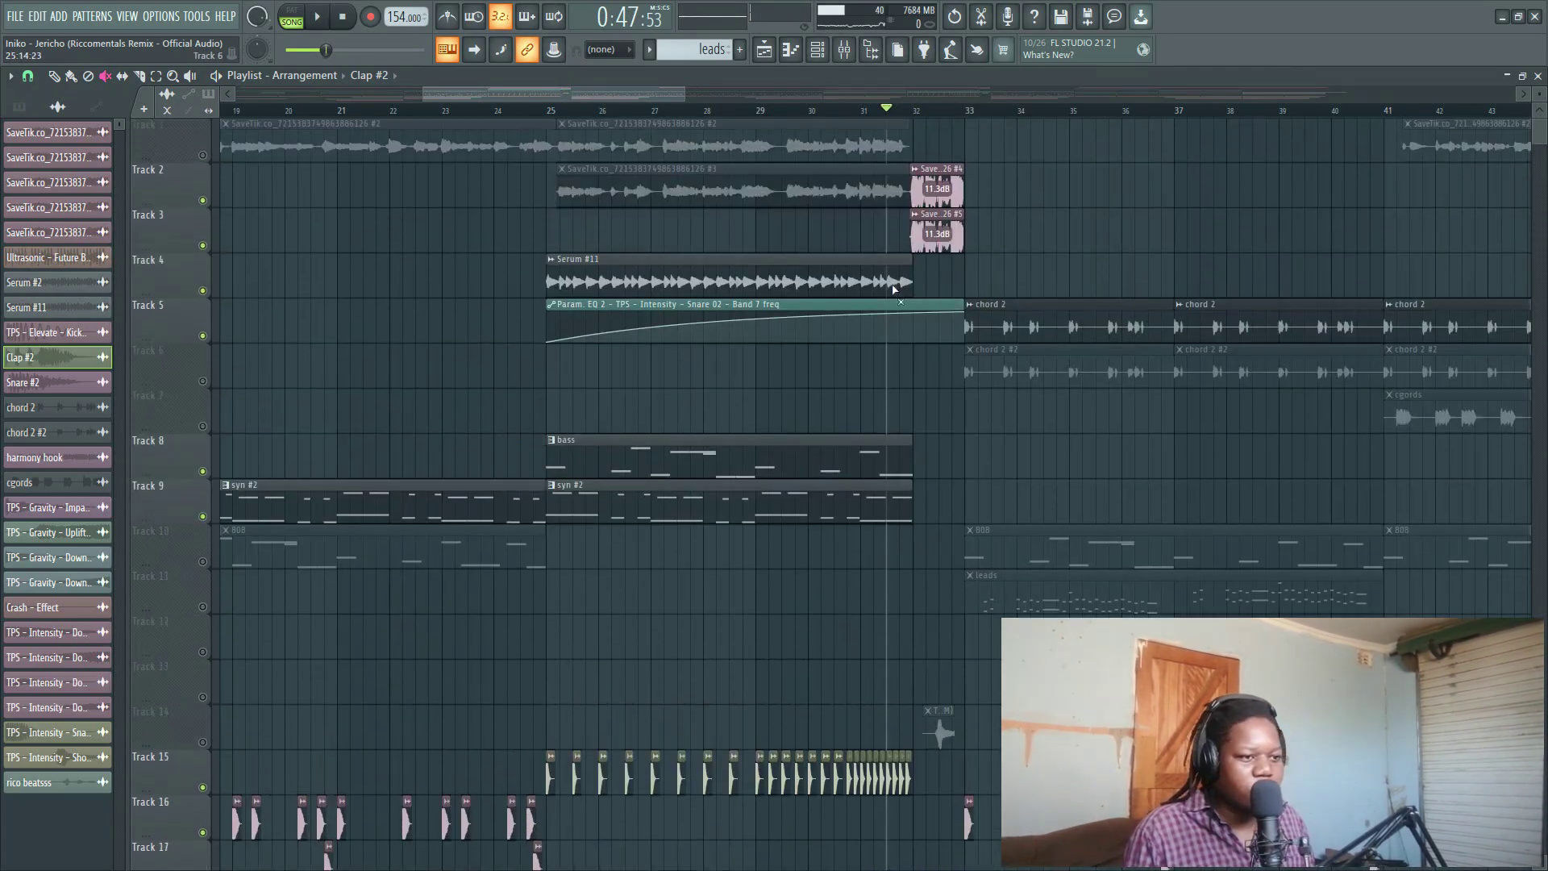
click(939, 147)
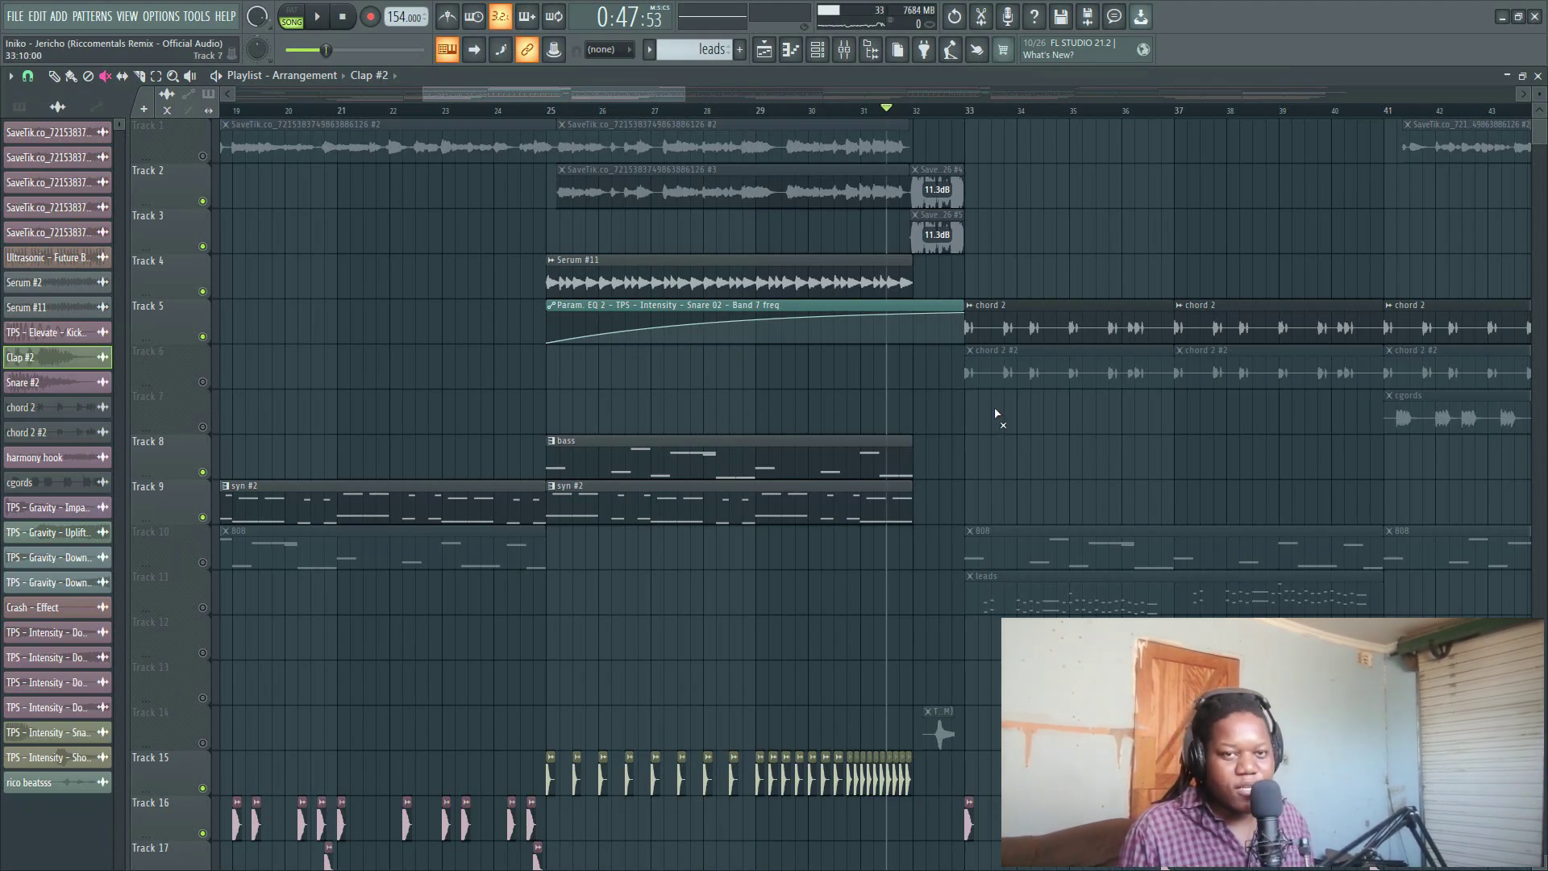
scroll(583, 216, down, 5)
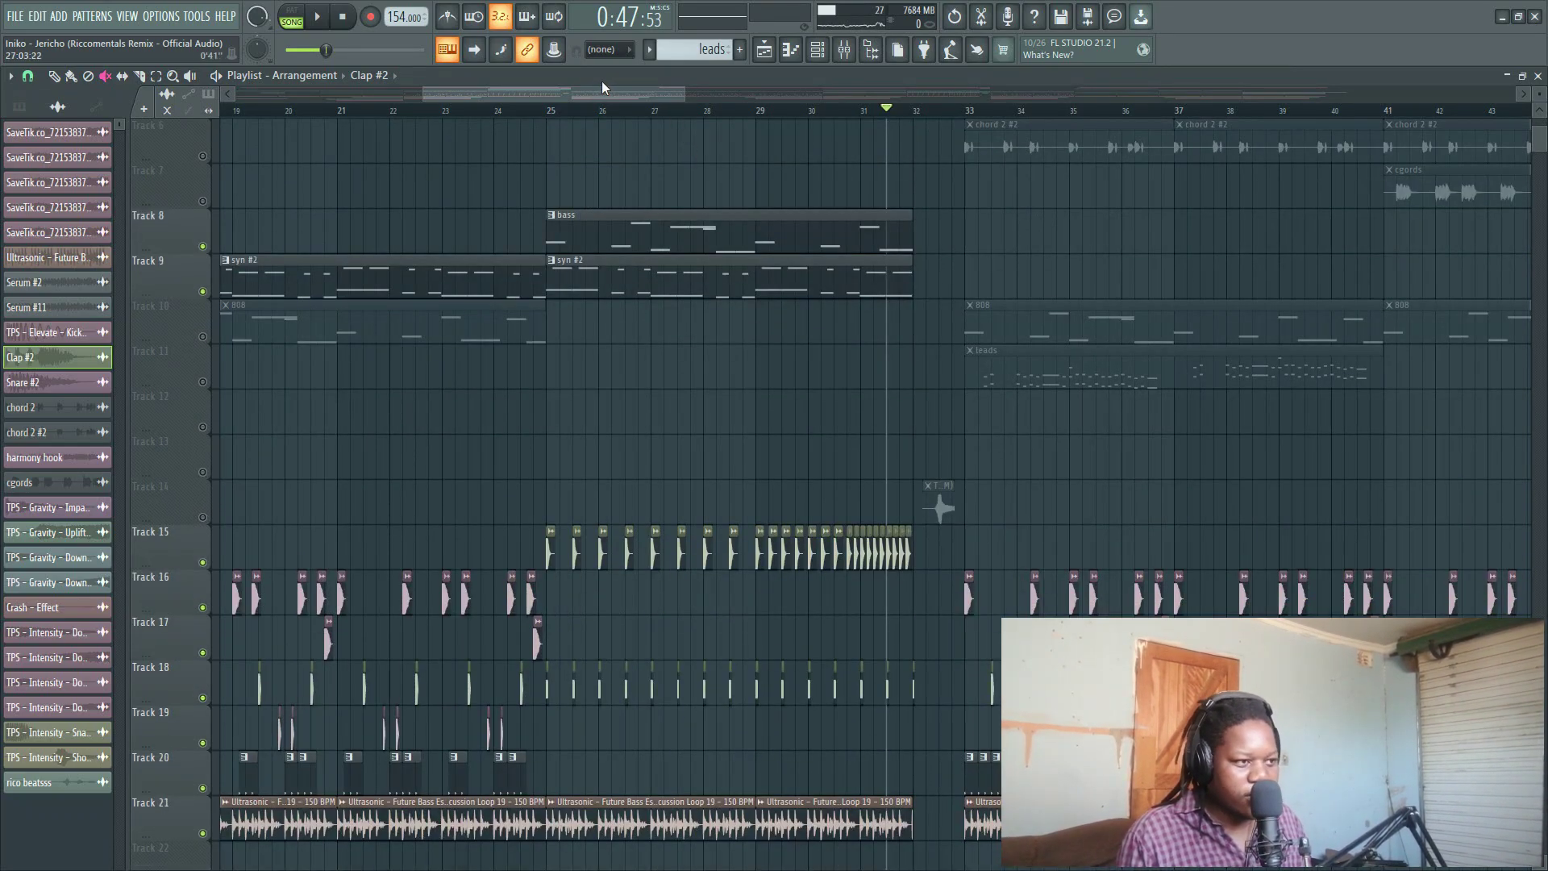
key(space)
ctrl+scroll(829, 508, up, 3)
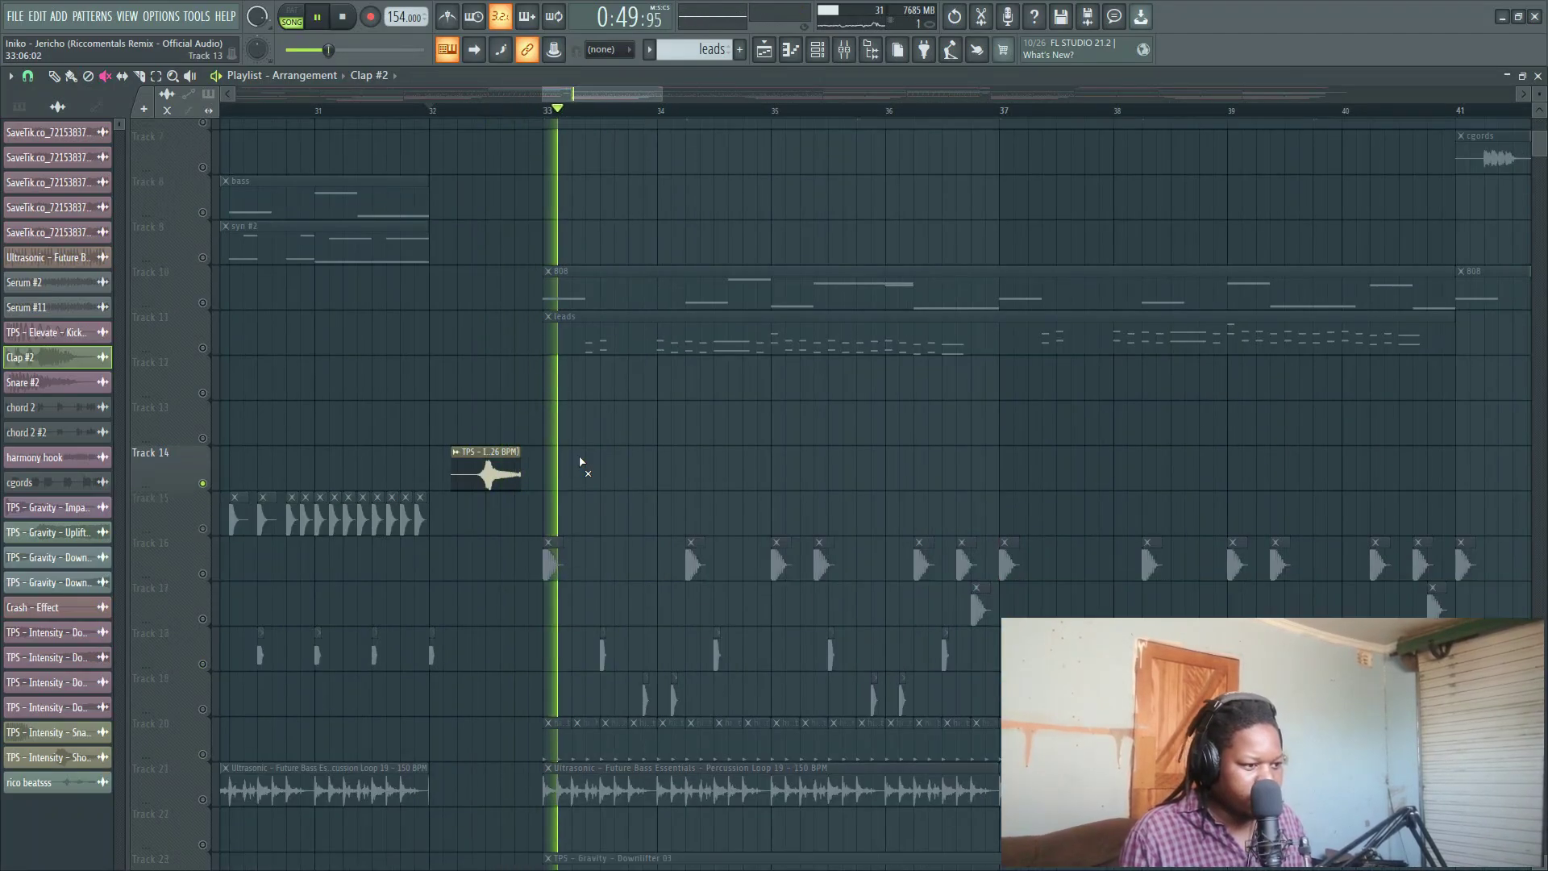
key(space)
scroll(581, 461, down, 8)
scroll(581, 461, up, 11)
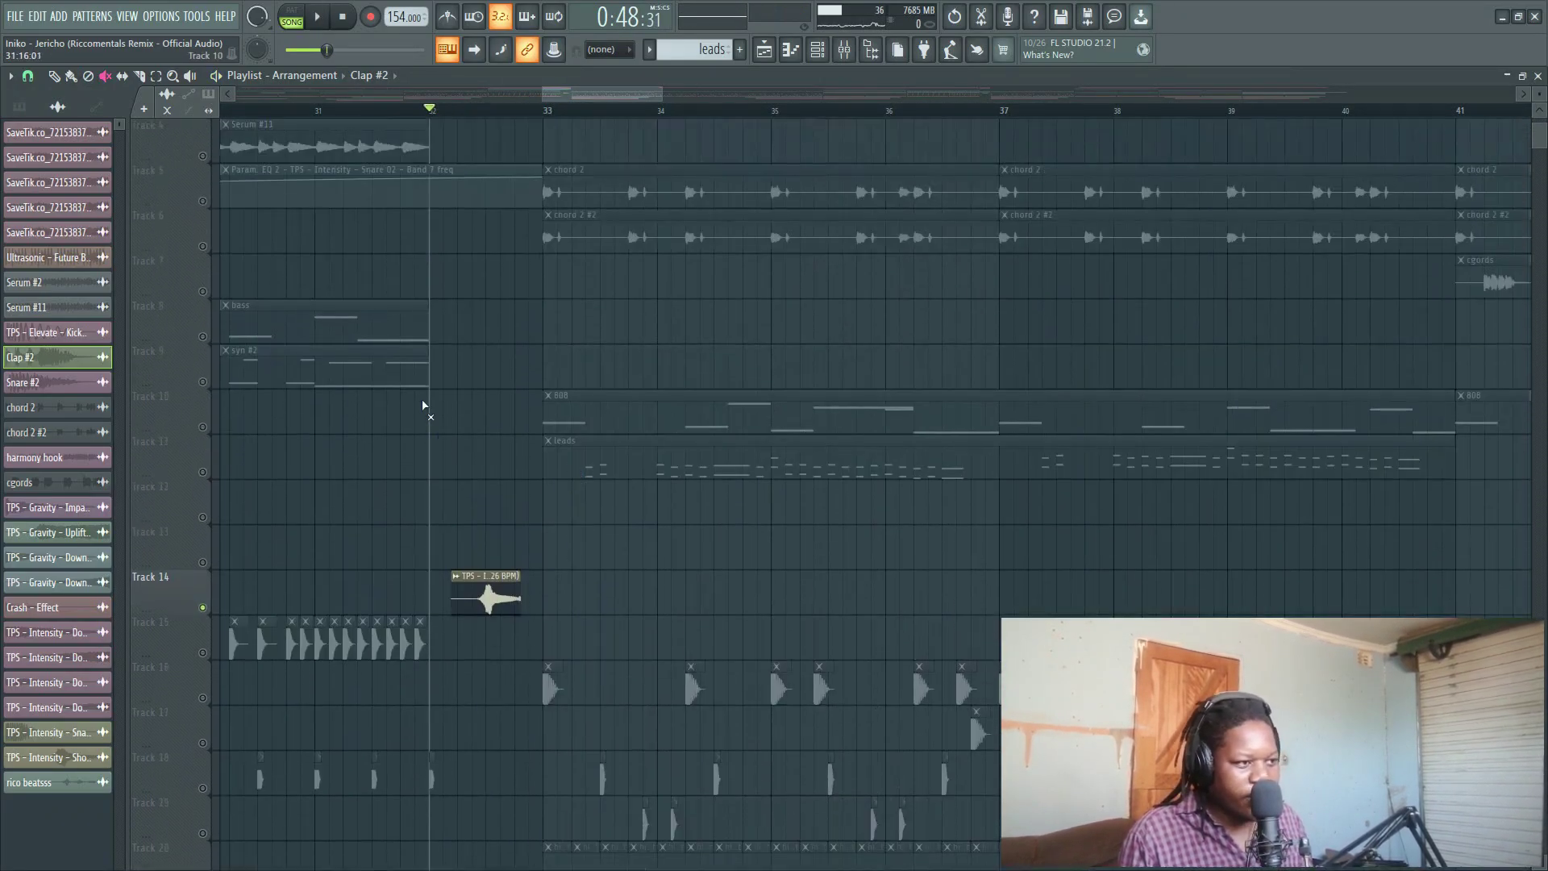
click(415, 259)
scroll(352, 559, down, 4)
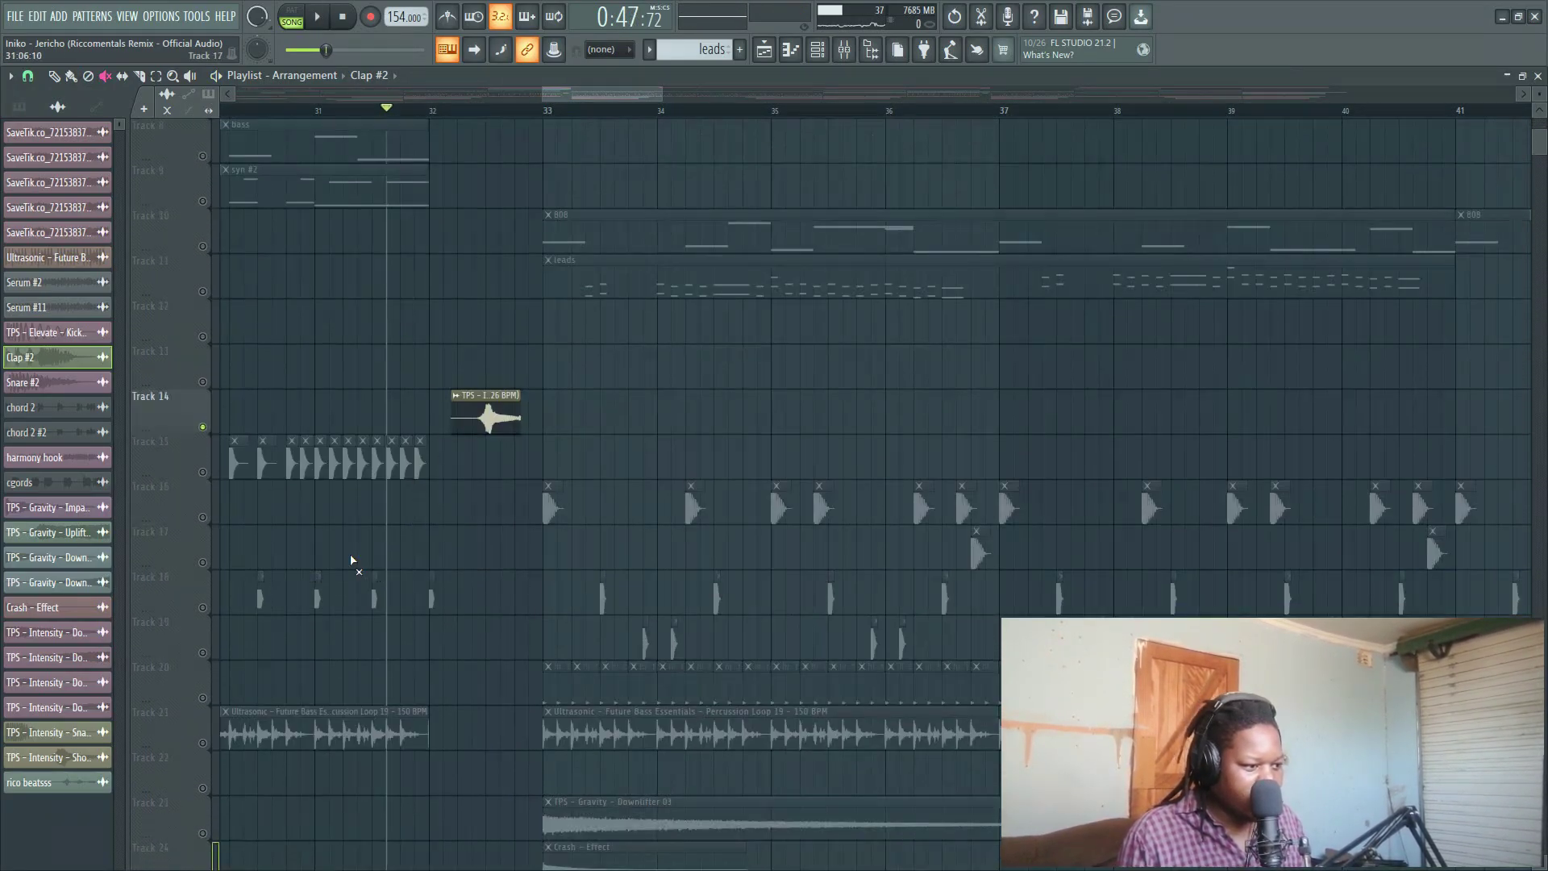
click(202, 607)
key(space)
click(202, 472)
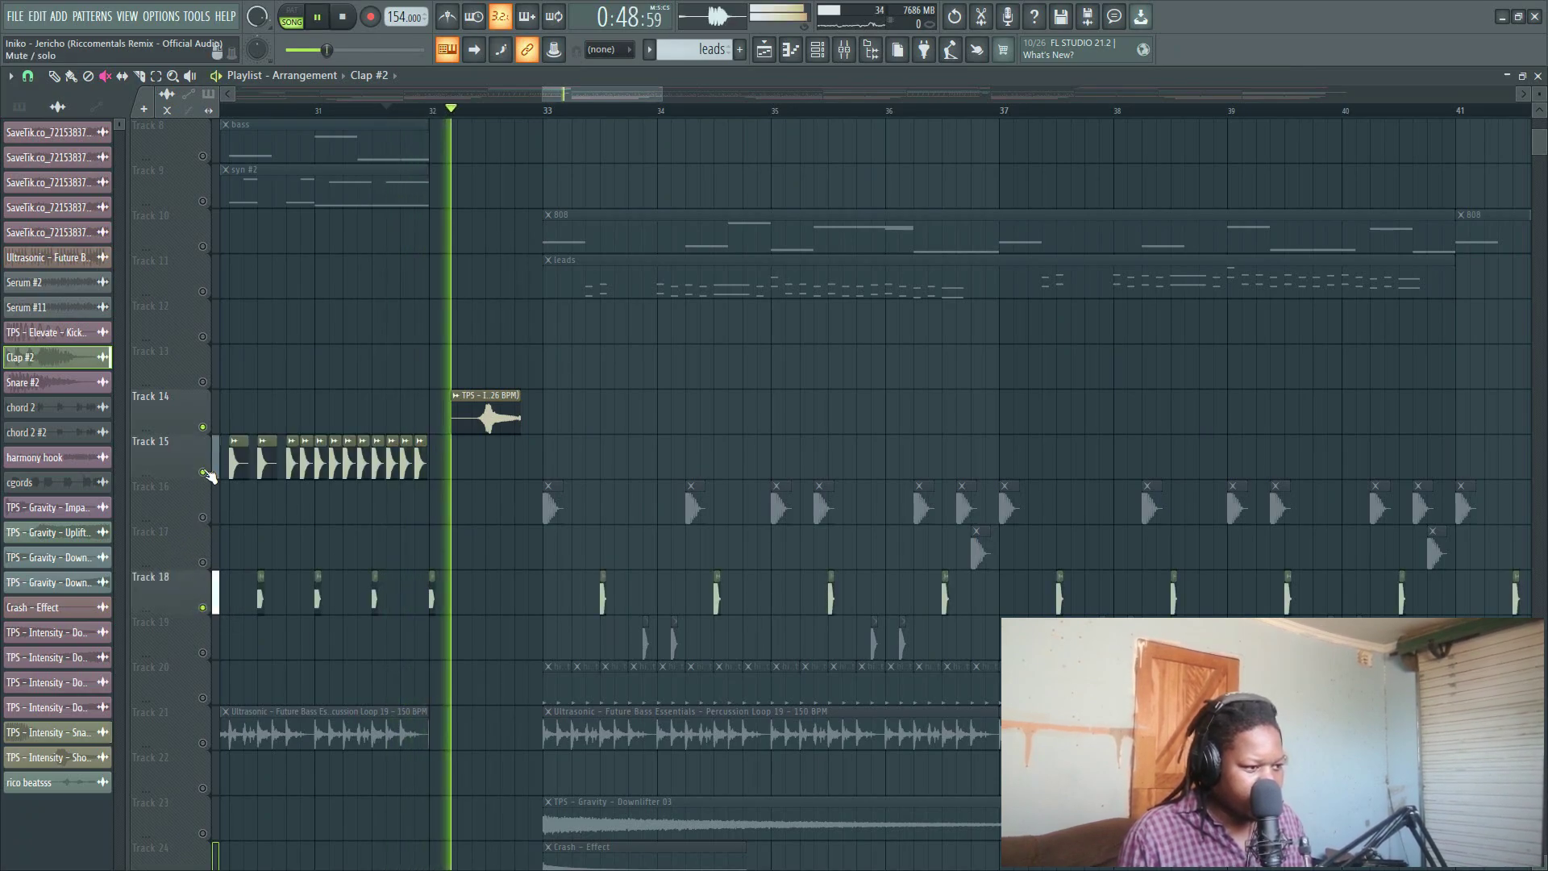
- Stop playback, mute Tracks 15, 18 and 14, then unmute all playlist tracks
key(space)
click(202, 472)
click(202, 607)
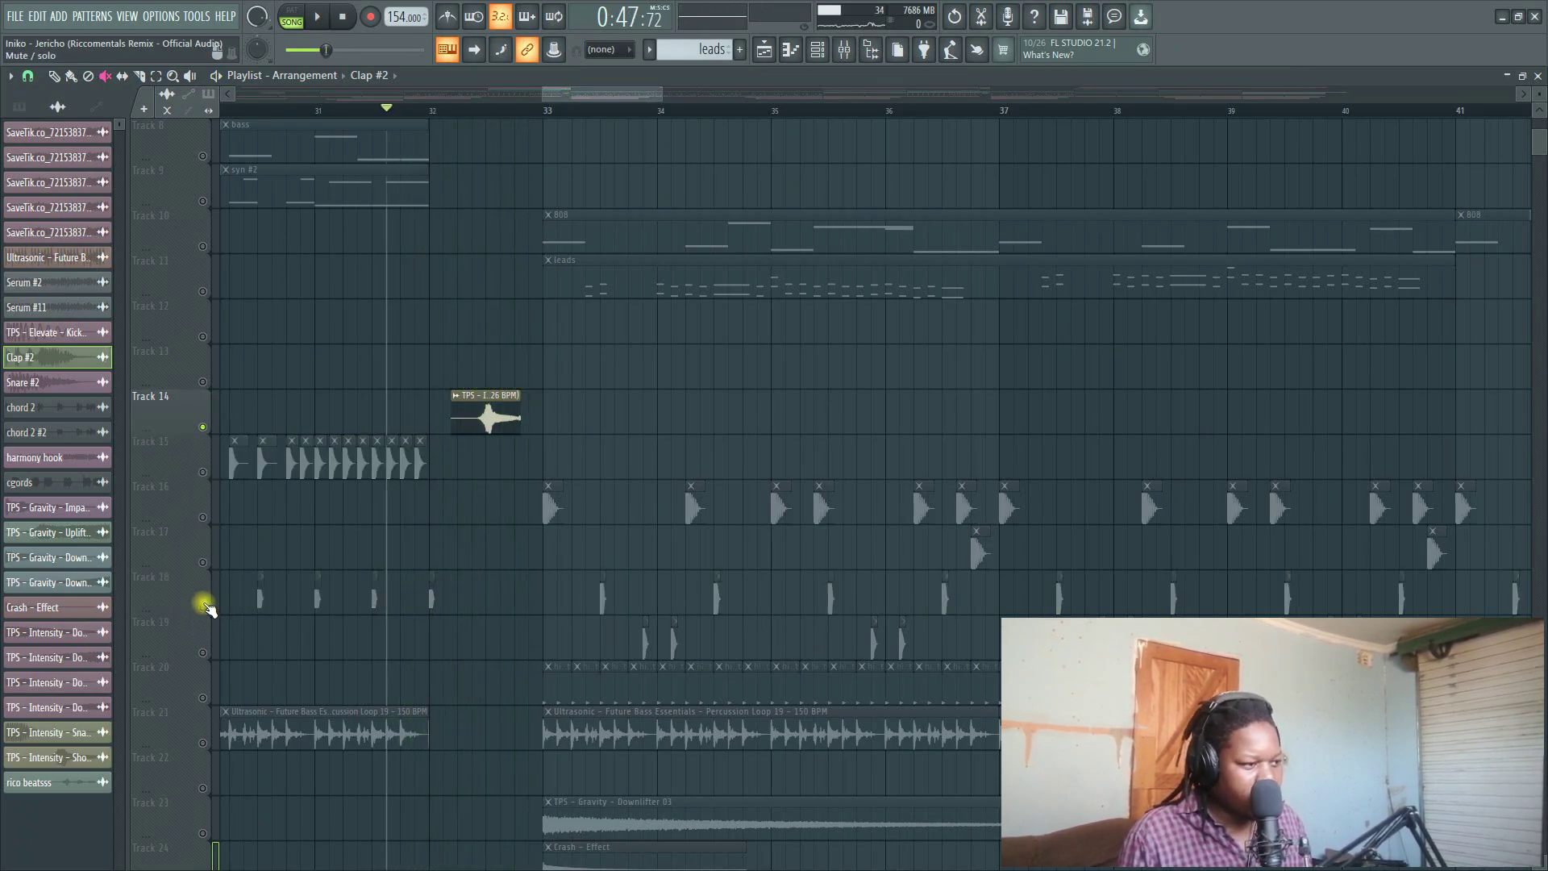
click(202, 426)
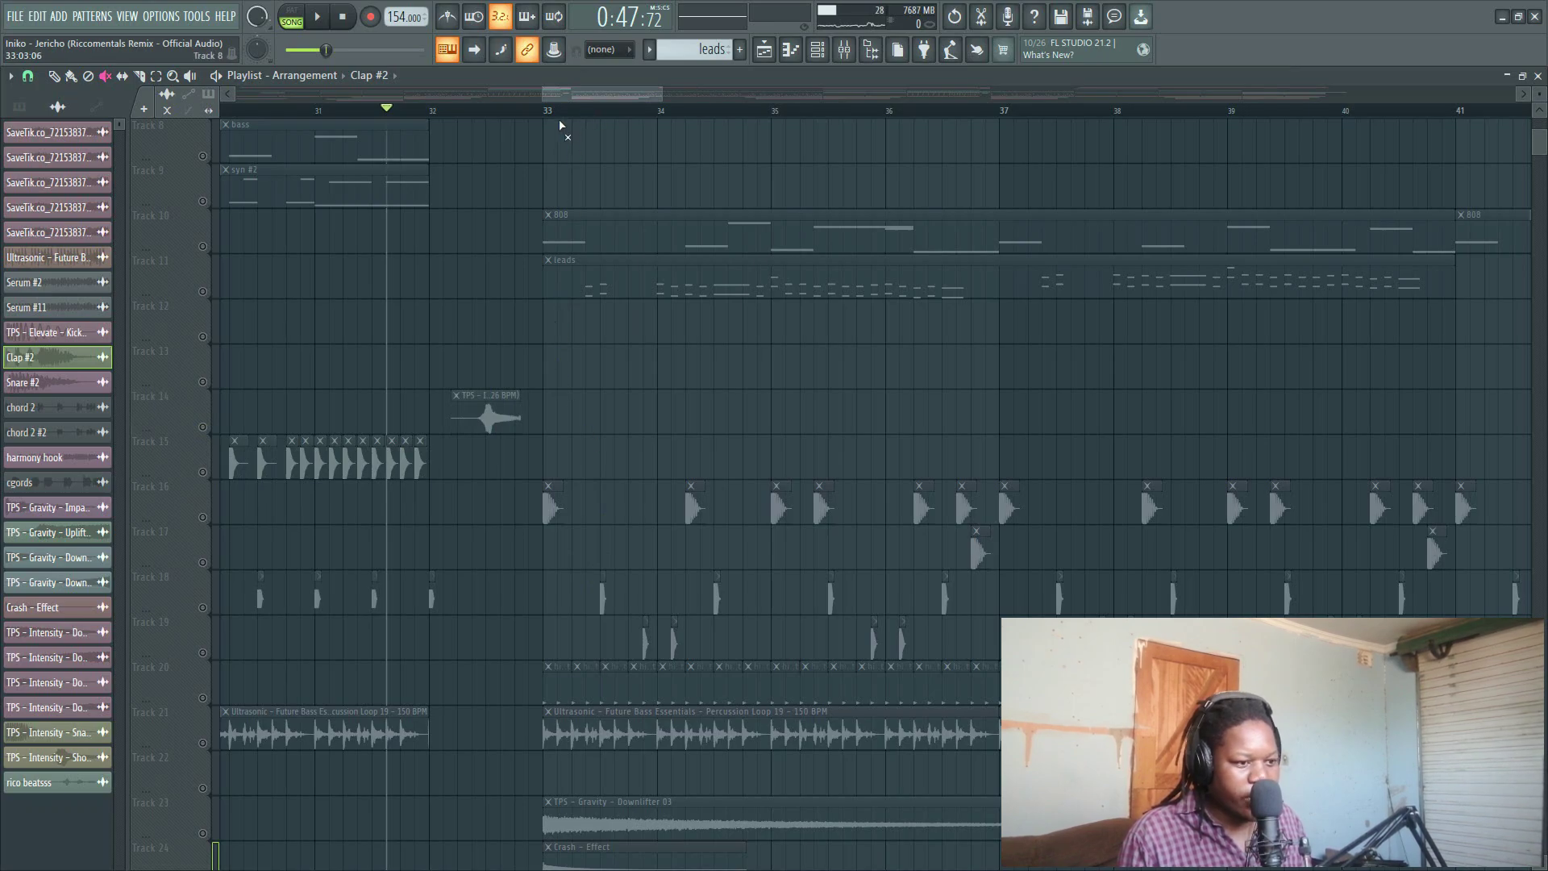
scroll(562, 125, down, 2)
scroll(724, 455, down, 2)
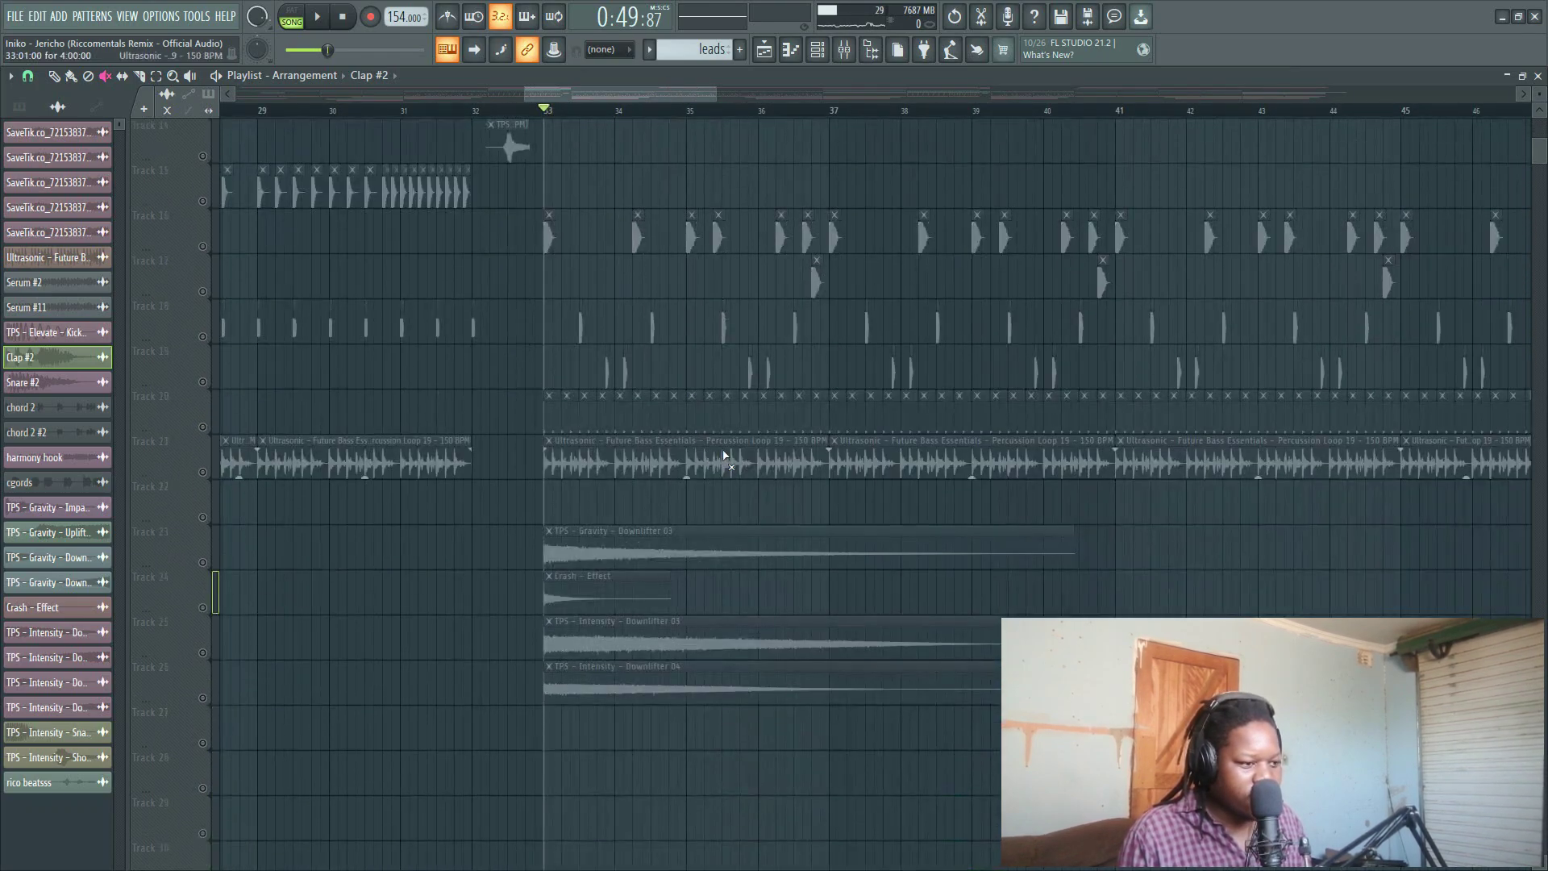
click(203, 427)
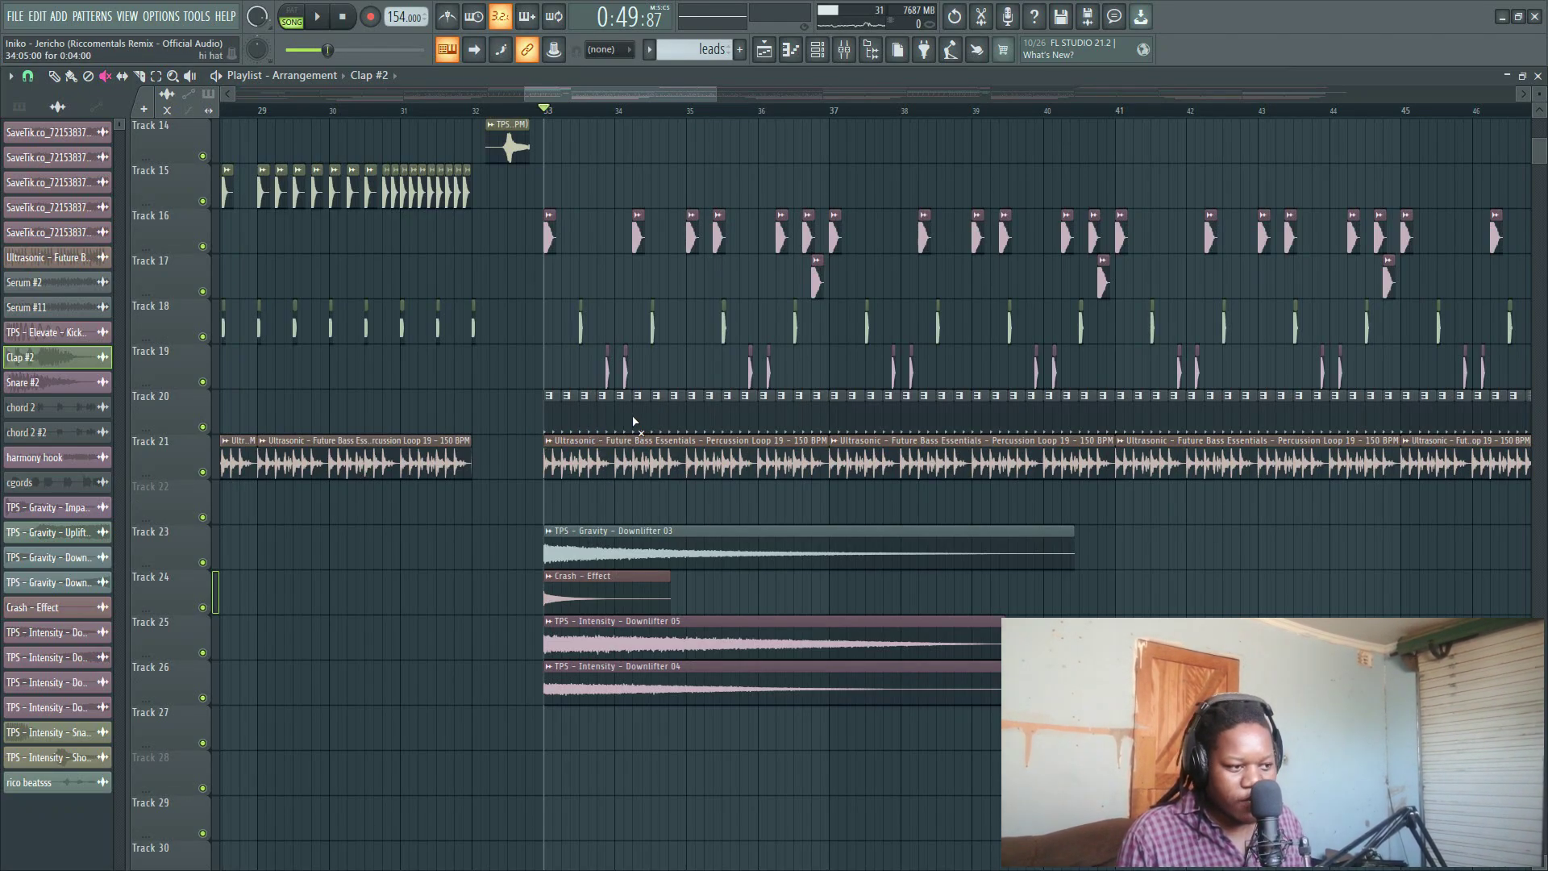
- Play the full arrangement past bar 40 and stop it
scroll(634, 421, up, 4)
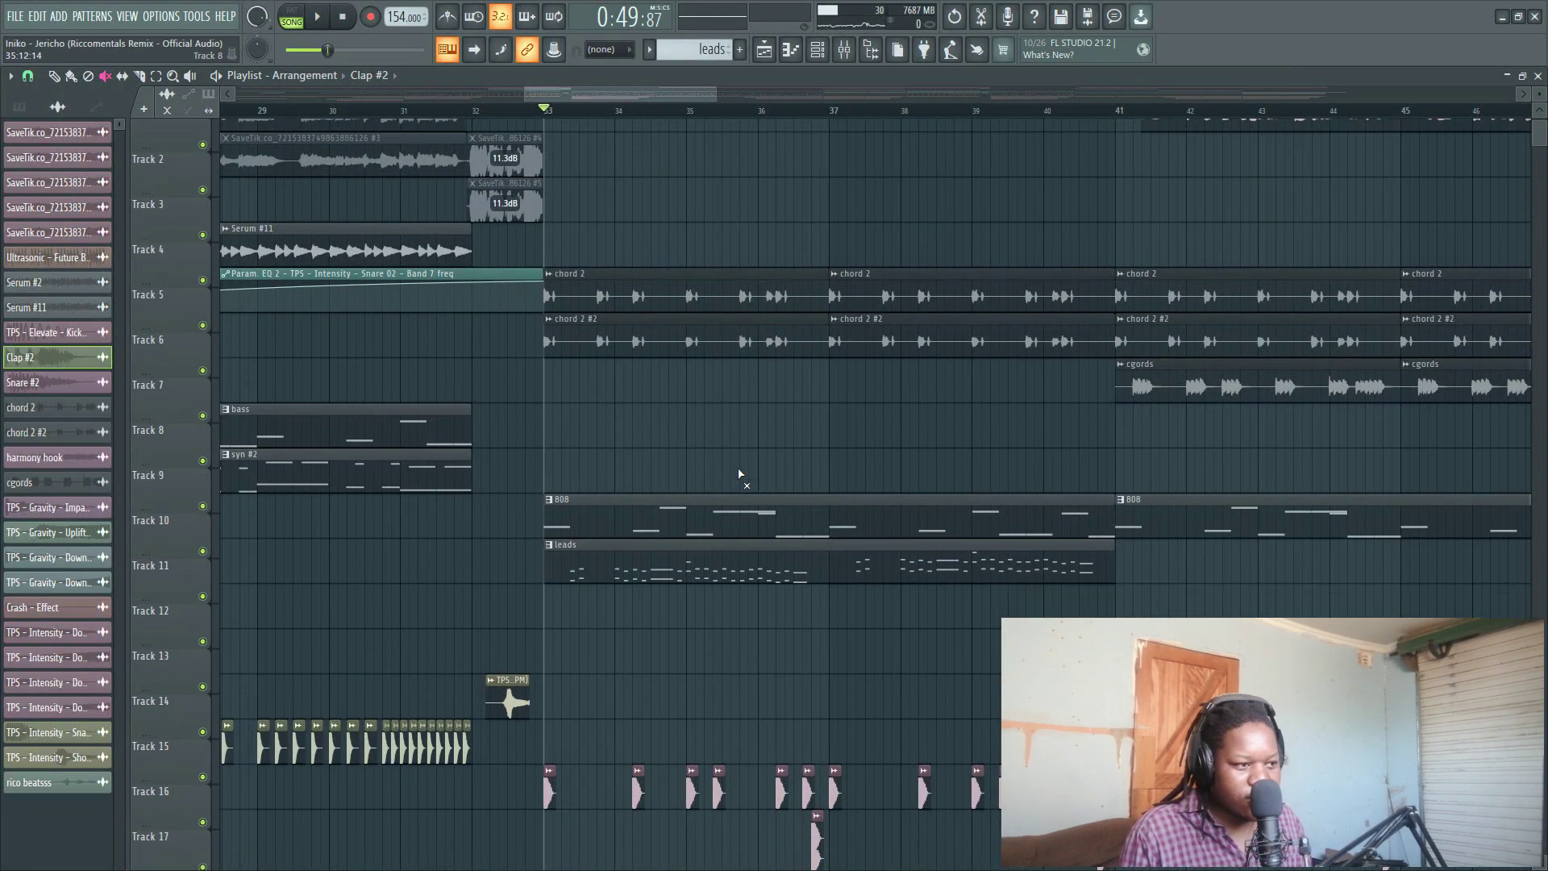
scroll(740, 475, down, 1)
scroll(782, 484, down, 2)
key(space)
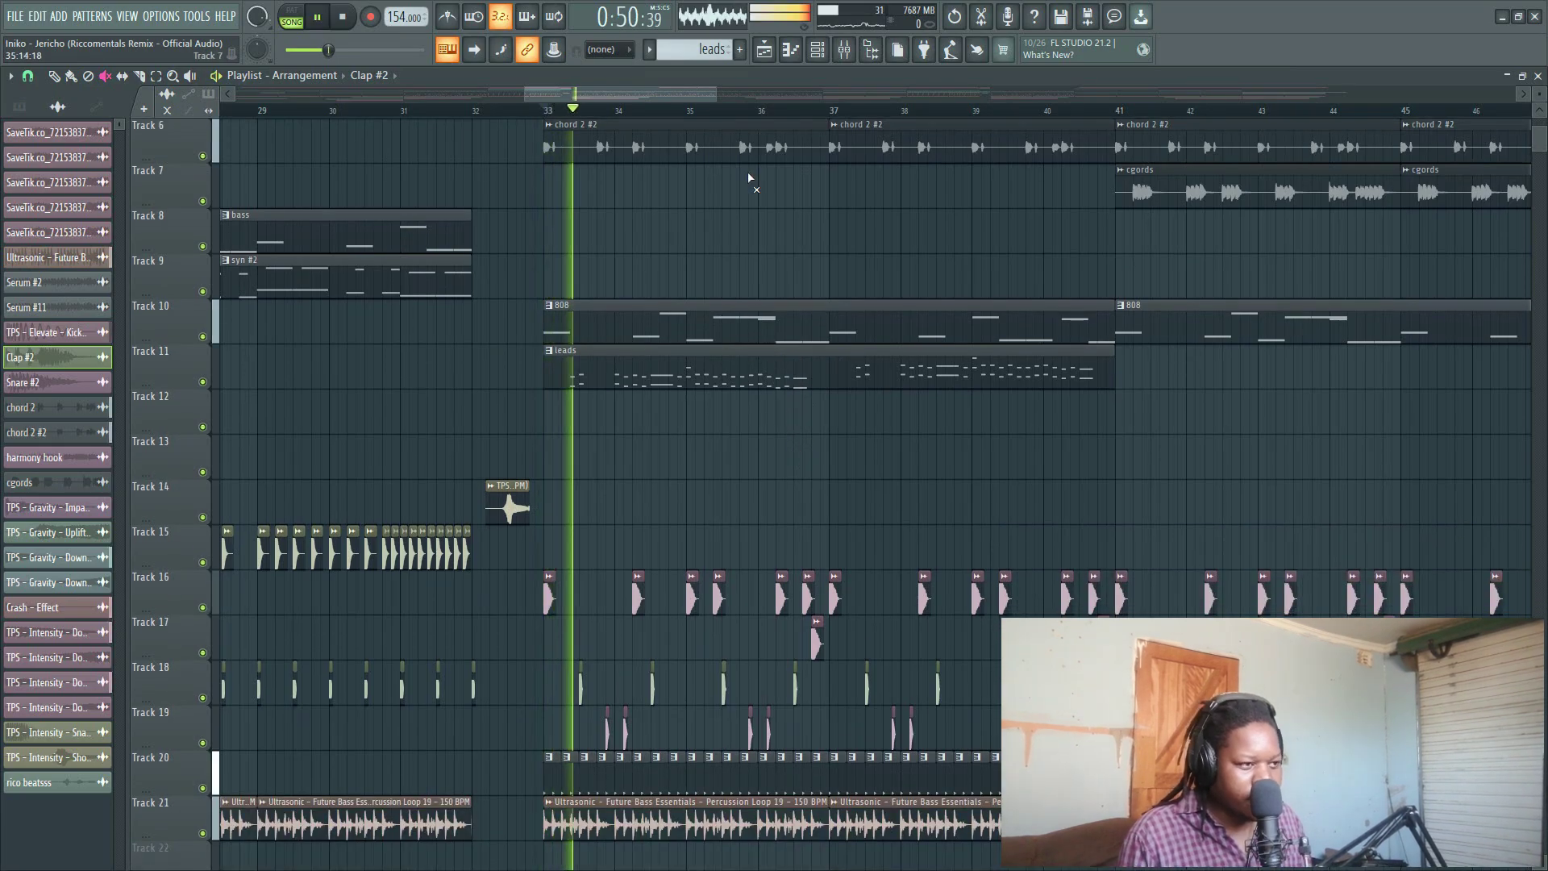
scroll(665, 95, right, 3)
scroll(837, 236, up, 2)
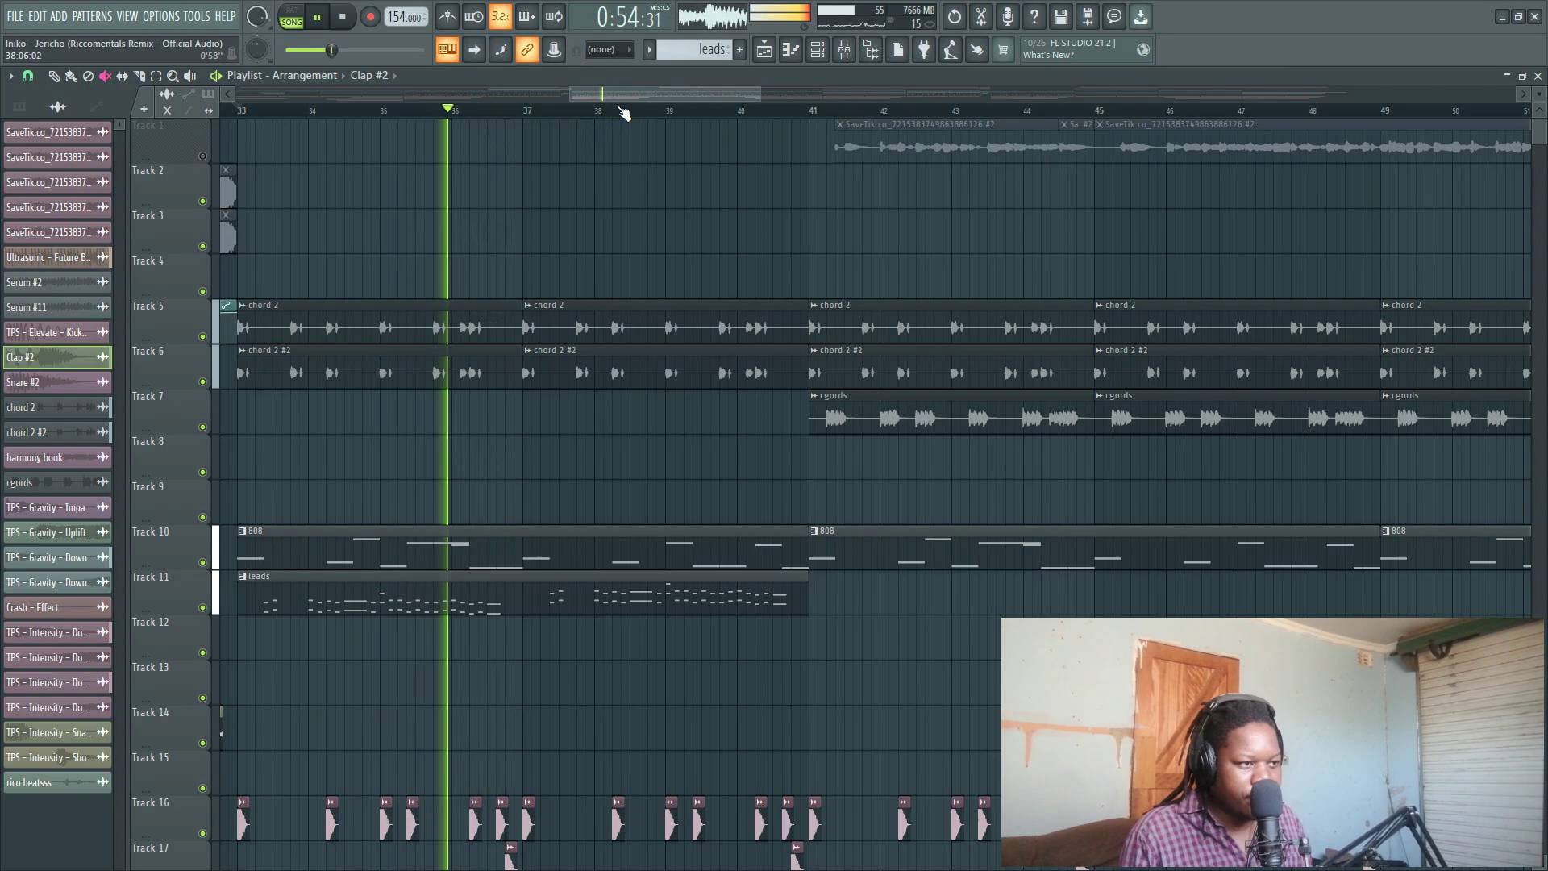
scroll(622, 112, down, 4)
scroll(625, 113, down, 3)
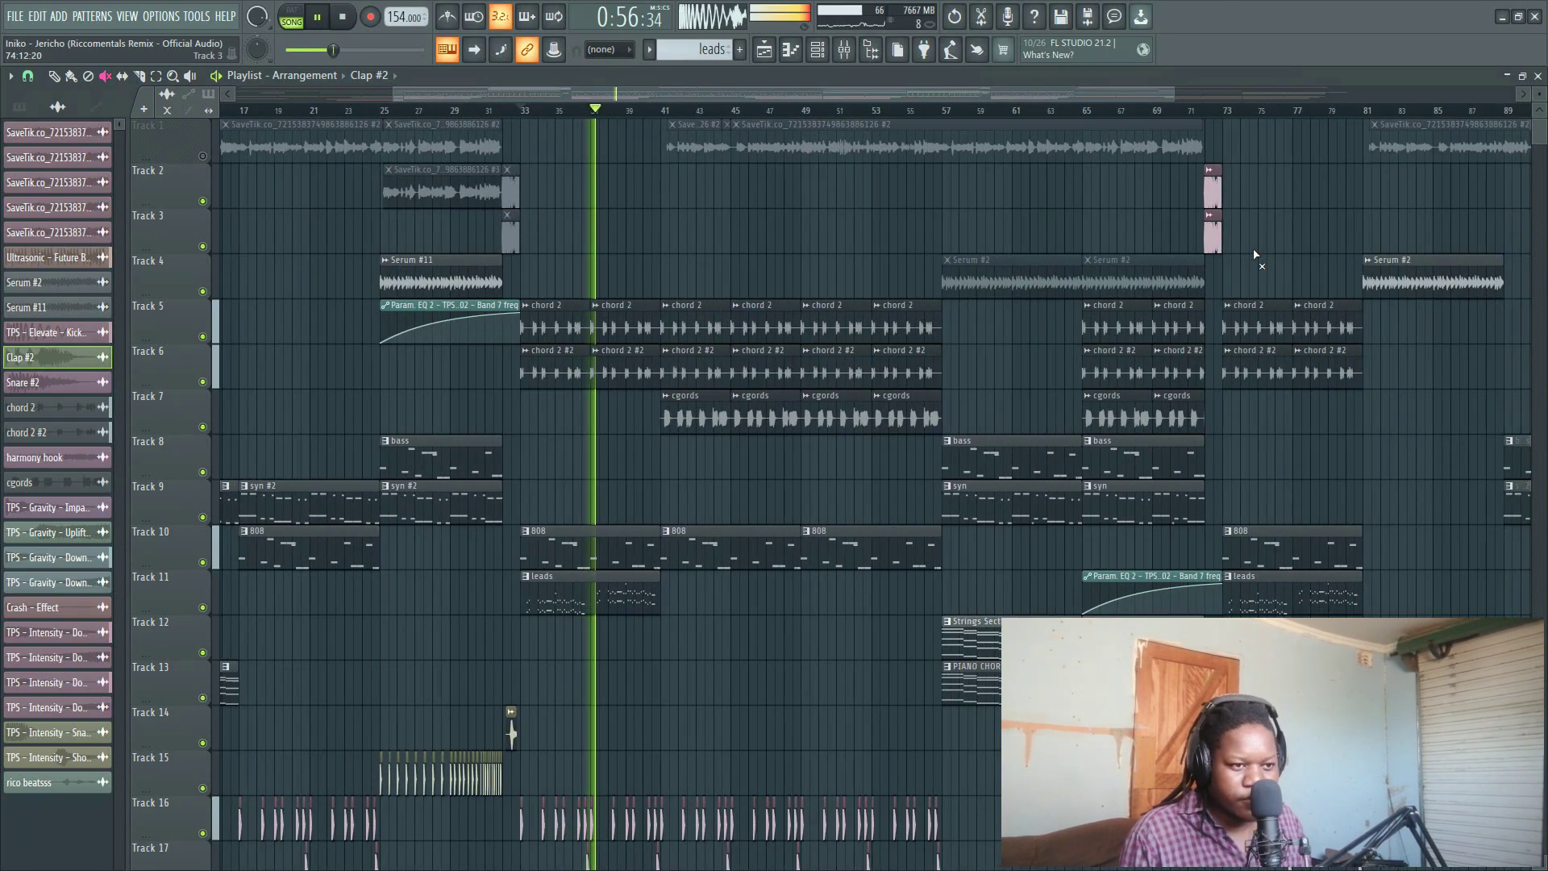
scroll(996, 242, down, 3)
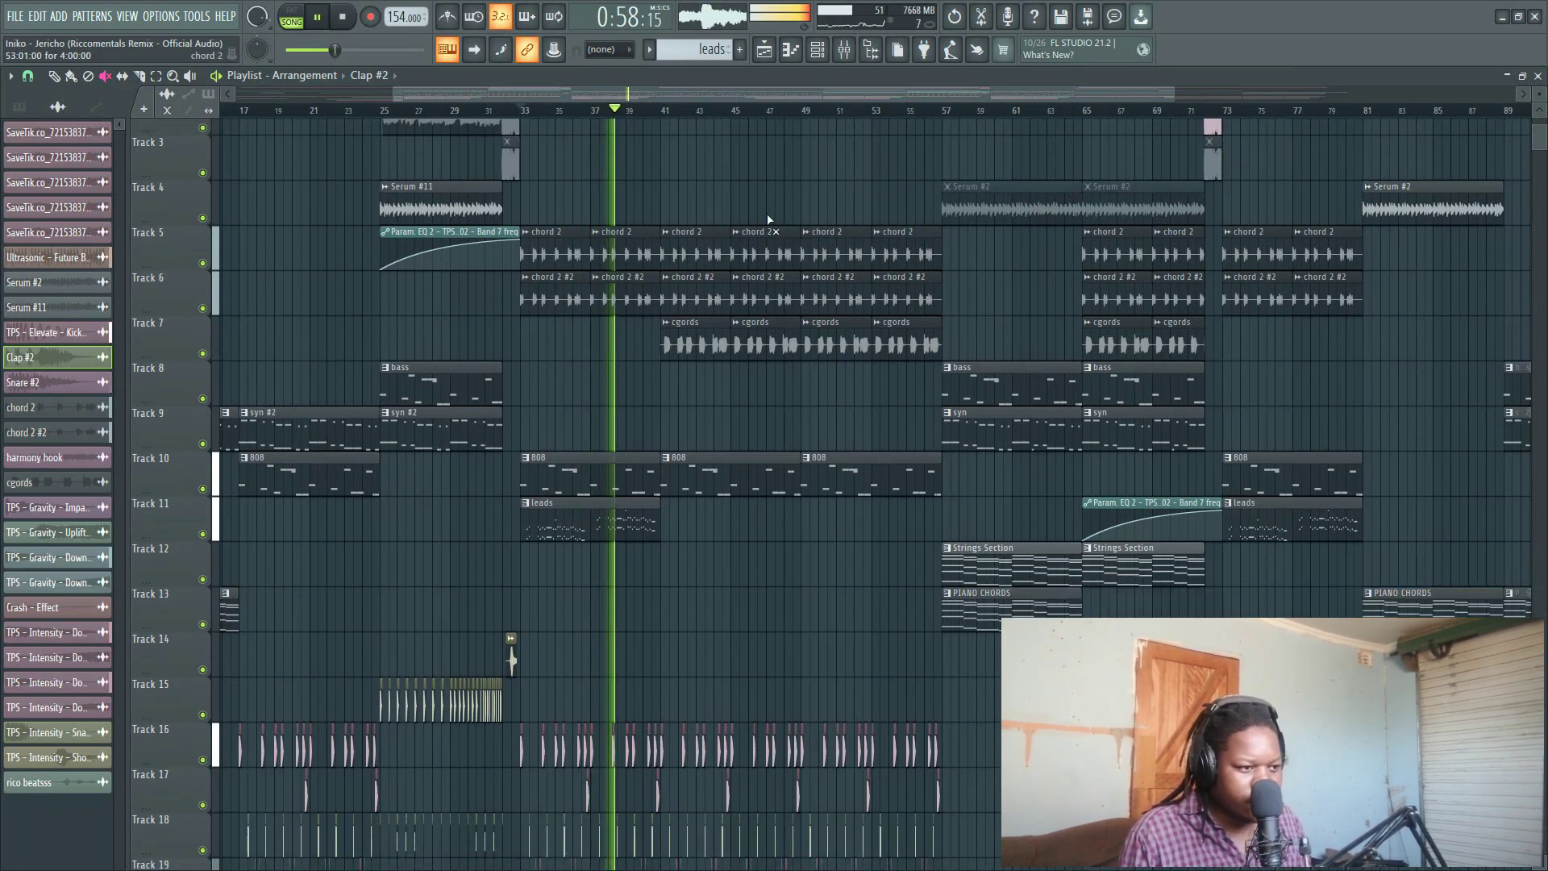
scroll(707, 121, up, 5)
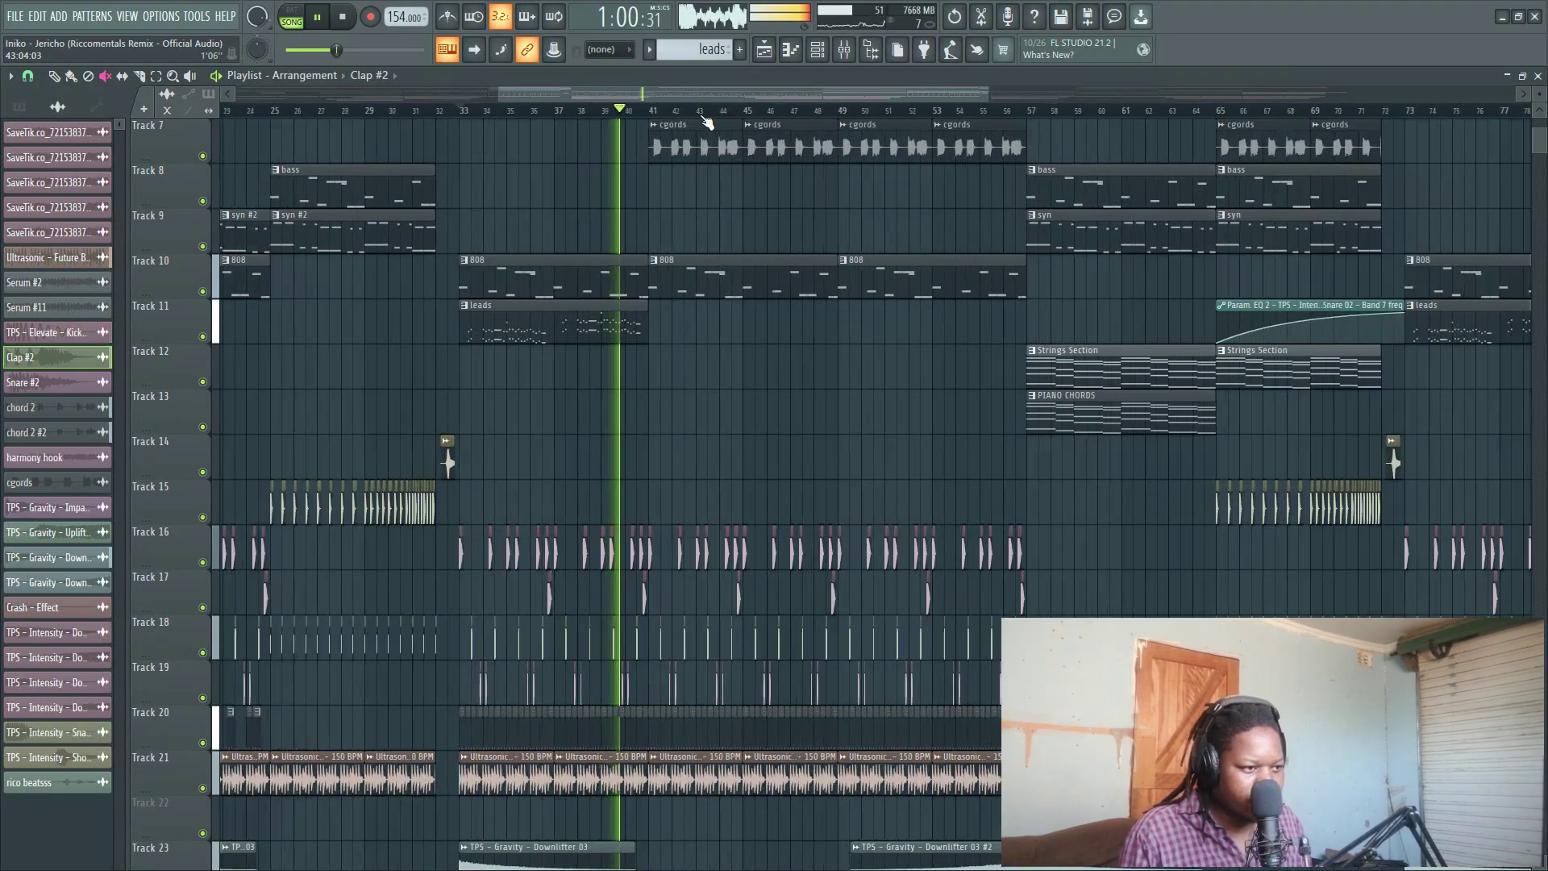
scroll(708, 121, up, 1)
key(space)
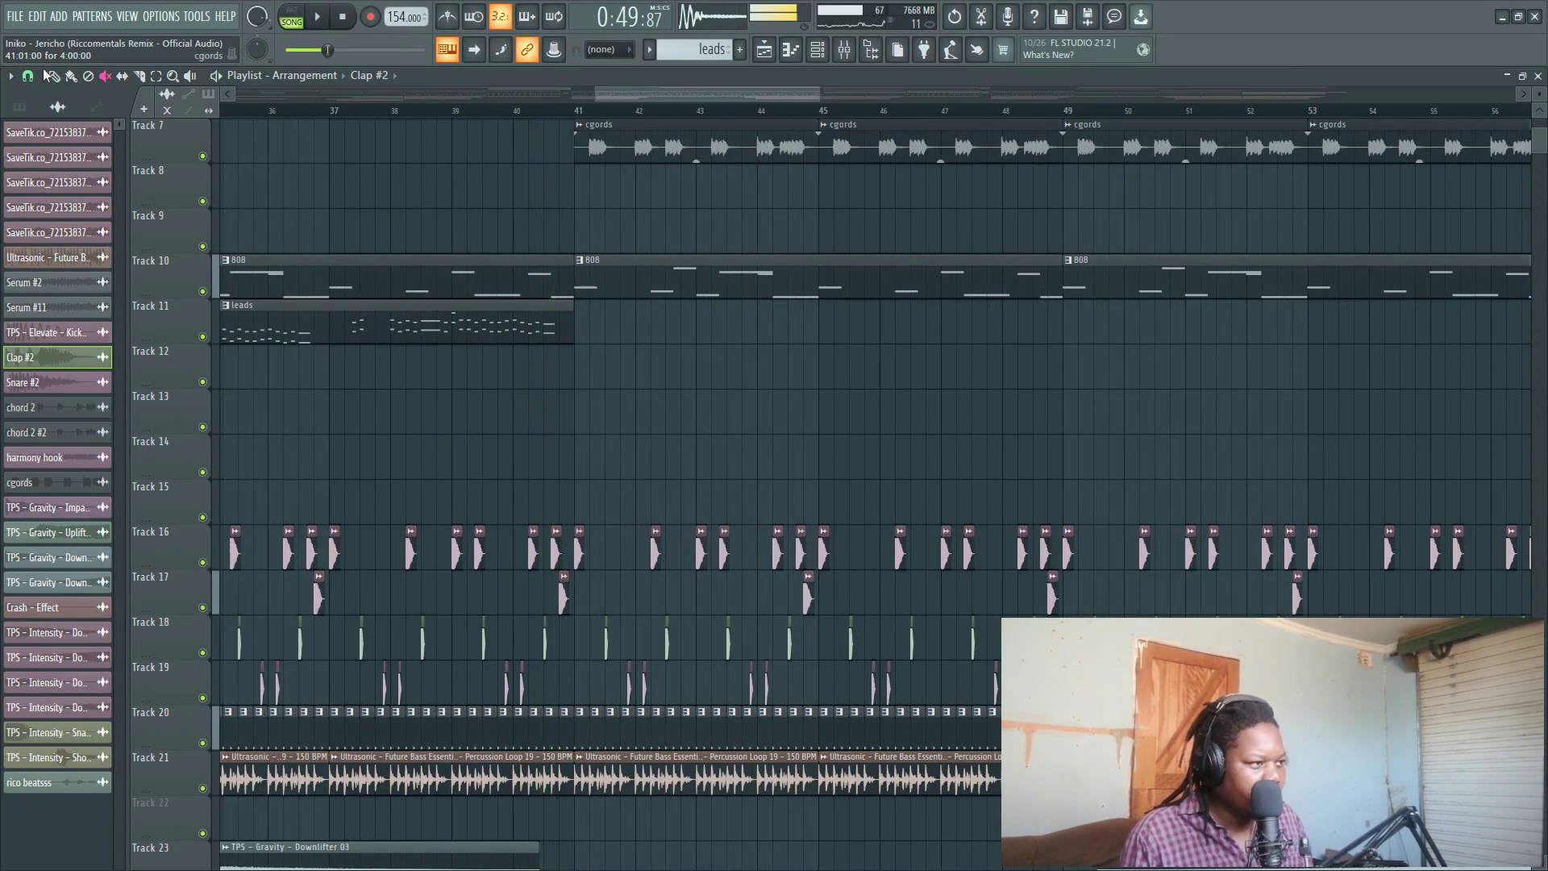
click(643, 268)
double_click(642, 269)
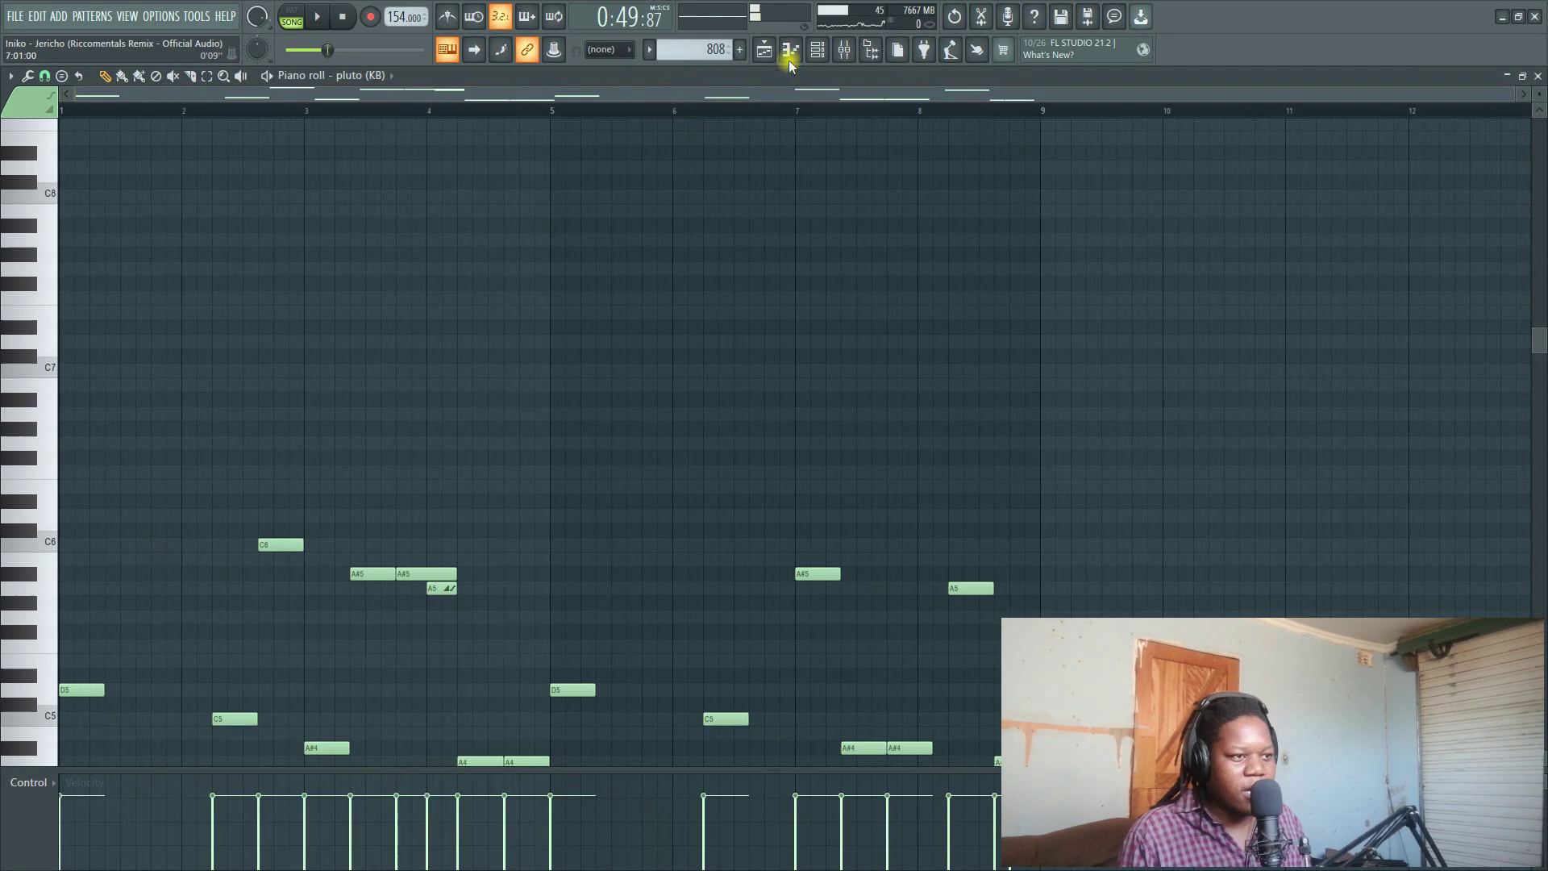
click(823, 52)
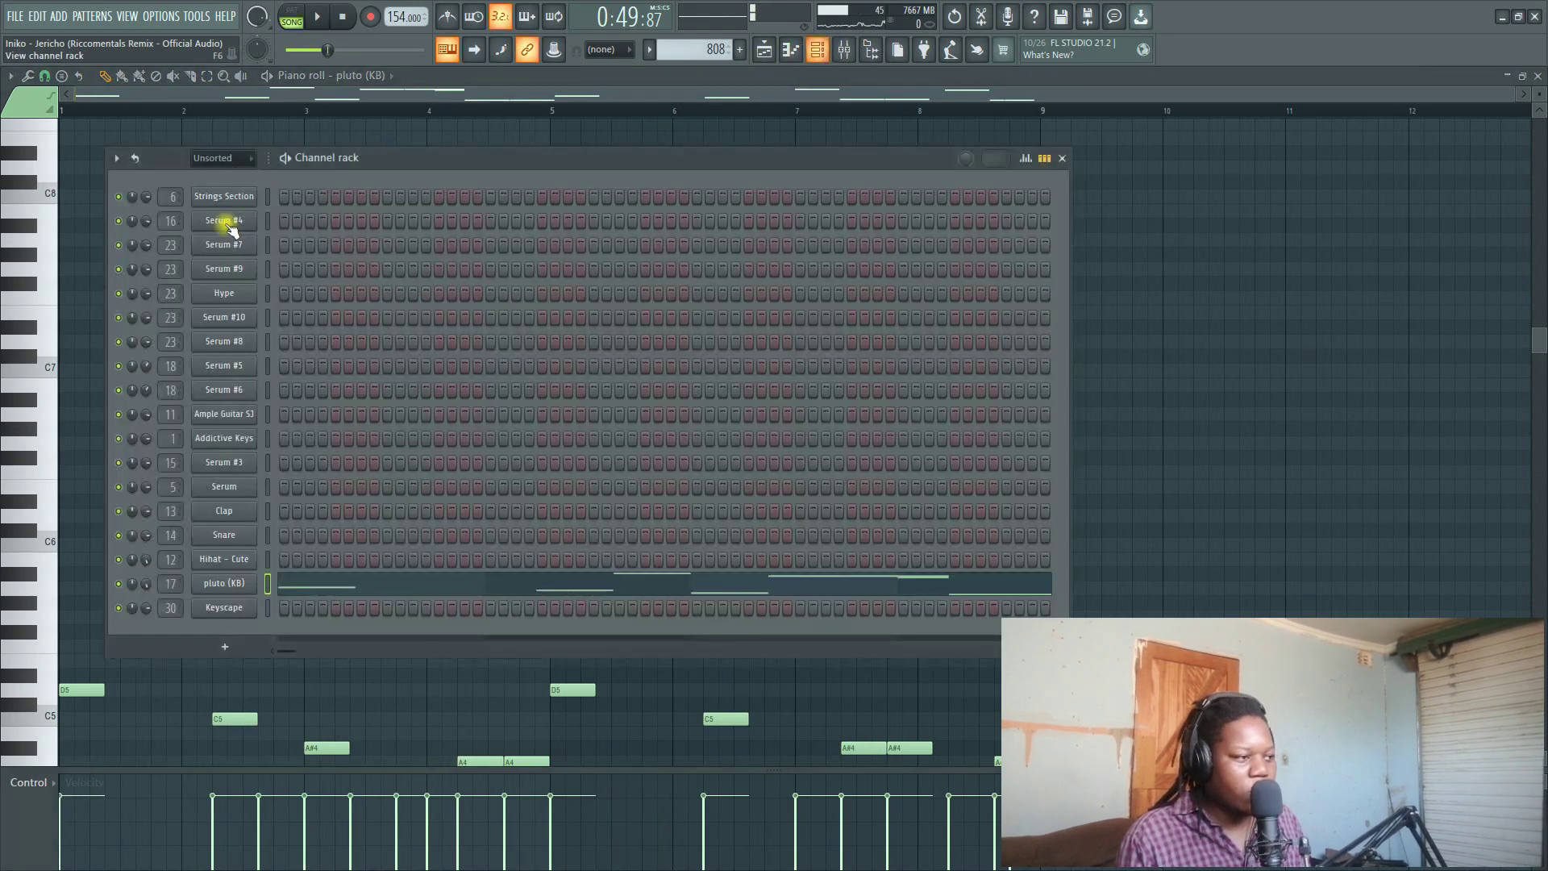
click(237, 583)
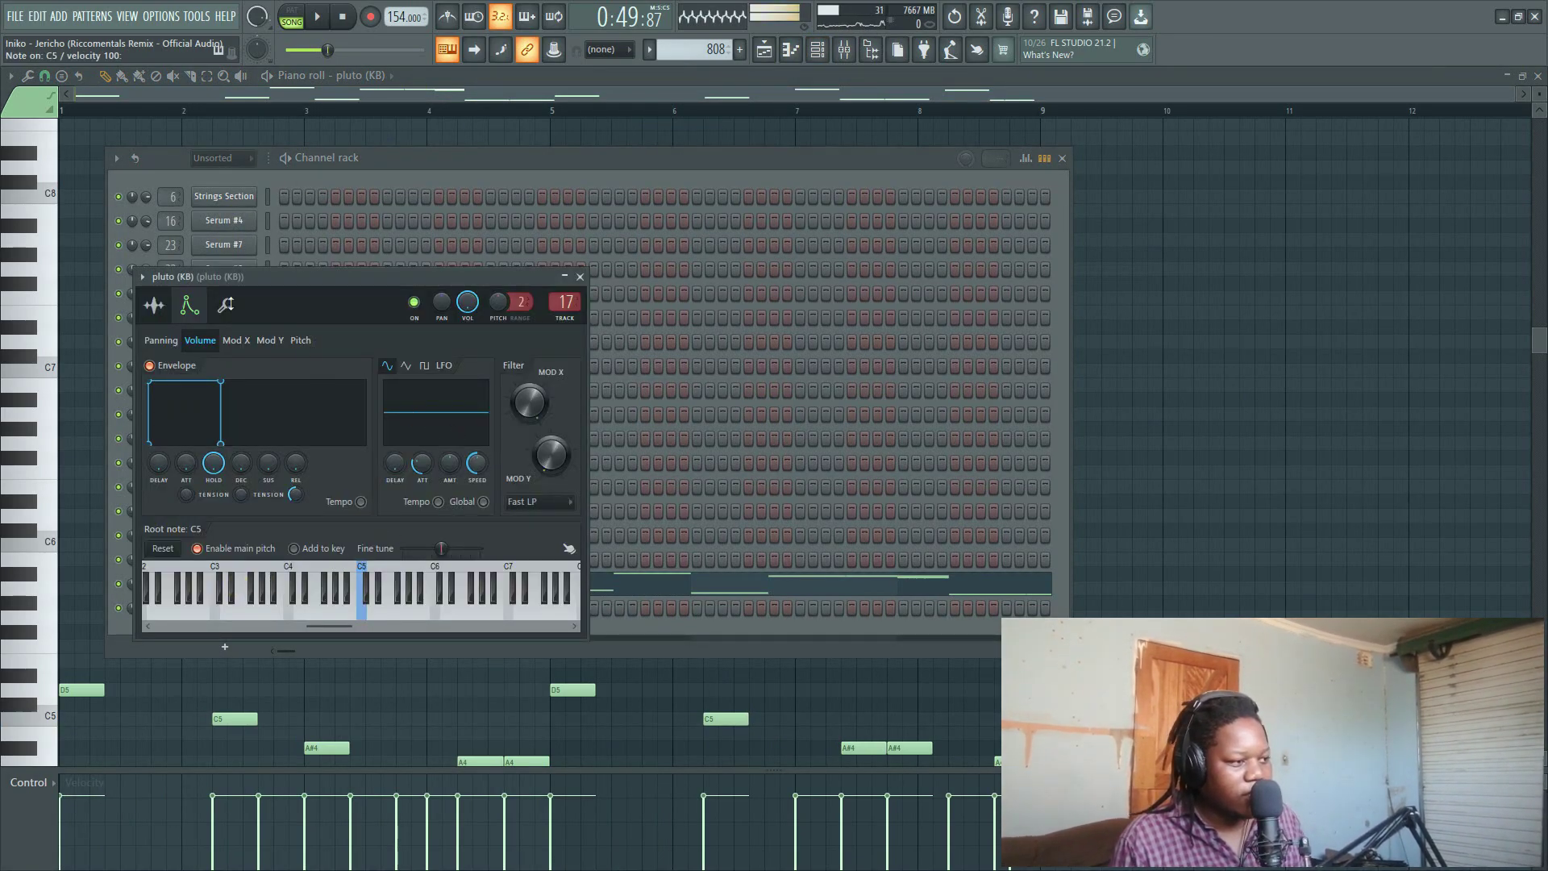
click(153, 305)
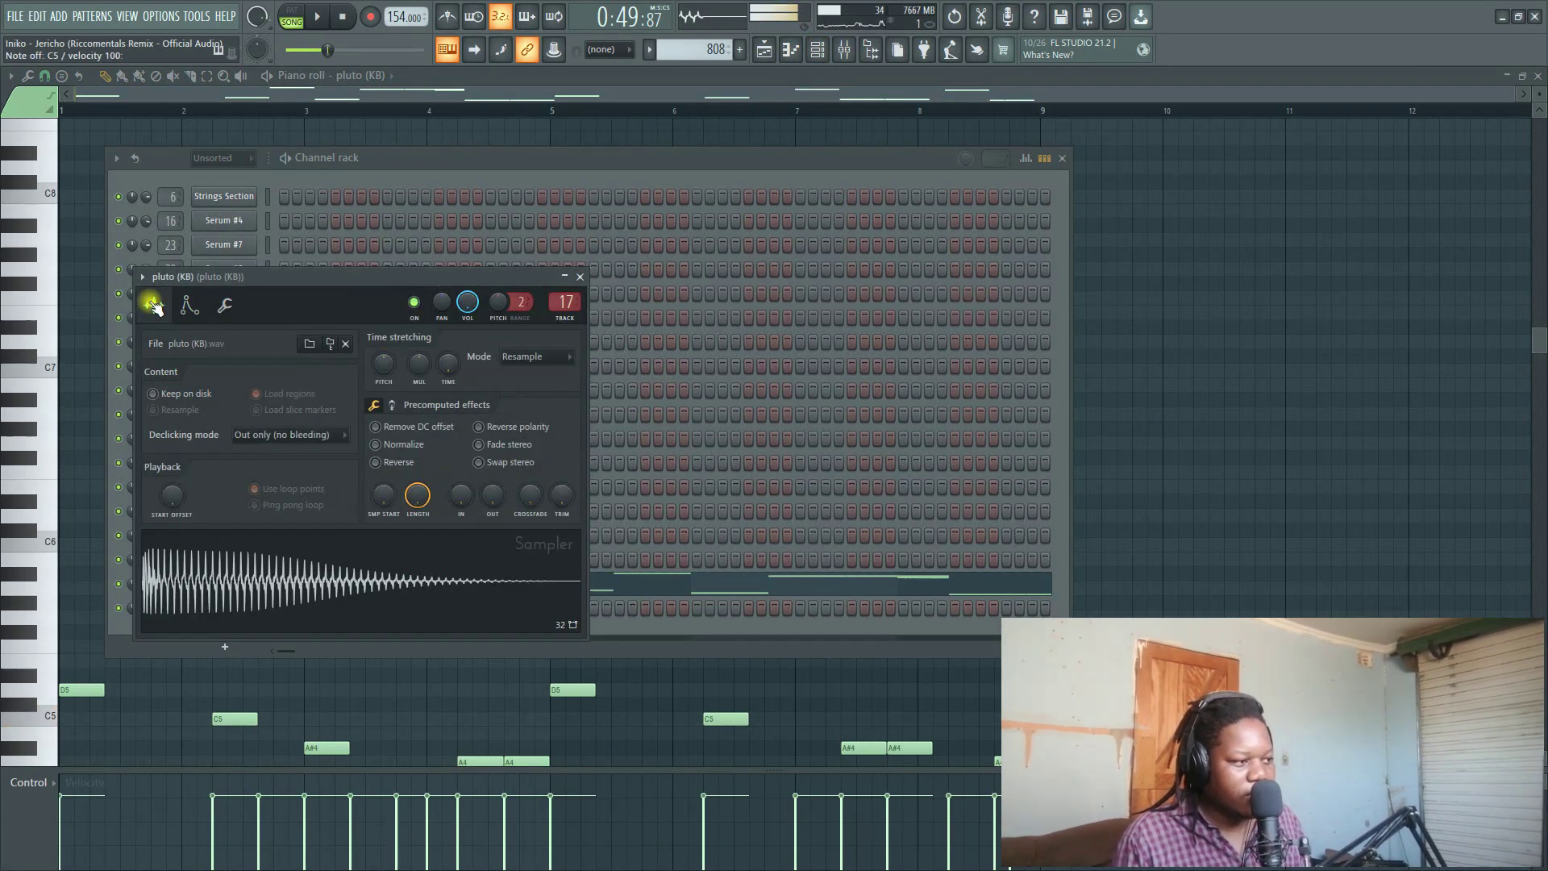
click(1200, 328)
click(764, 50)
scroll(819, 271, down, 4)
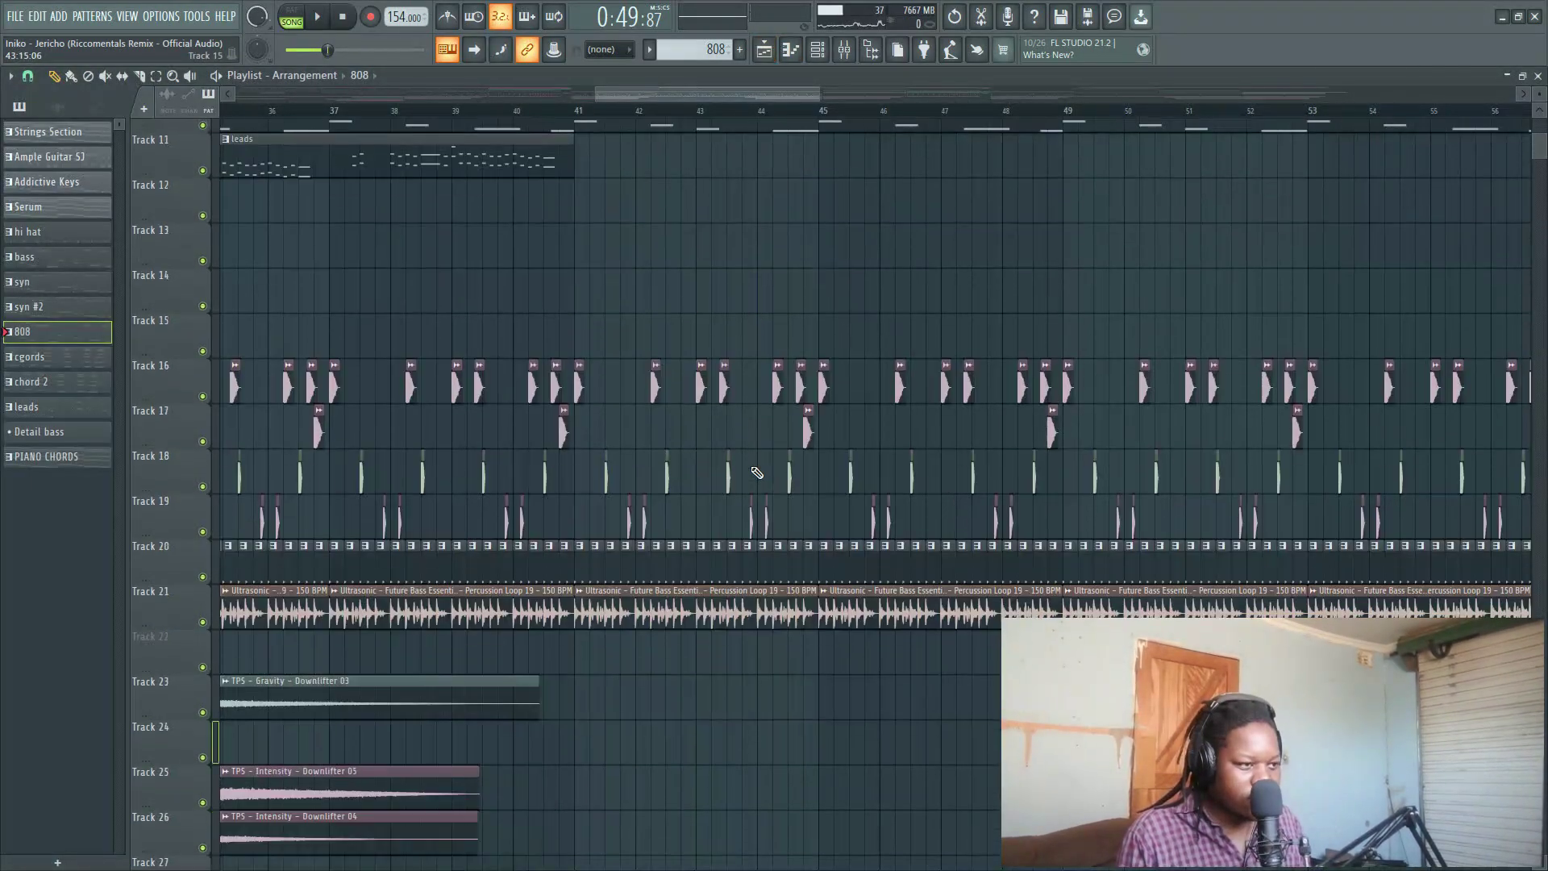
scroll(601, 155, down, 4)
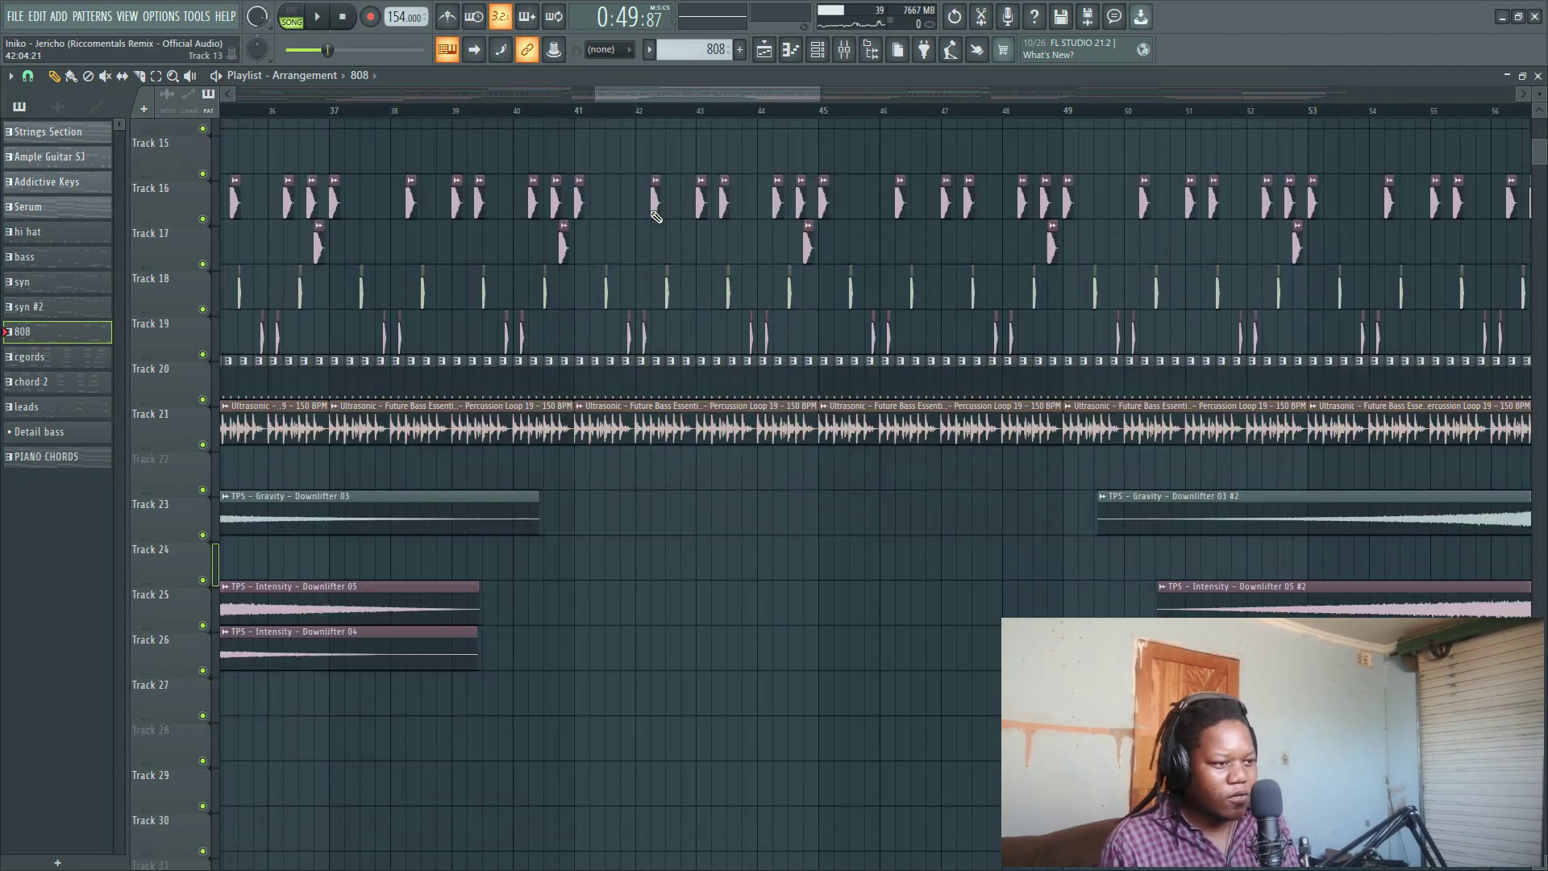
scroll(604, 137, up, 13)
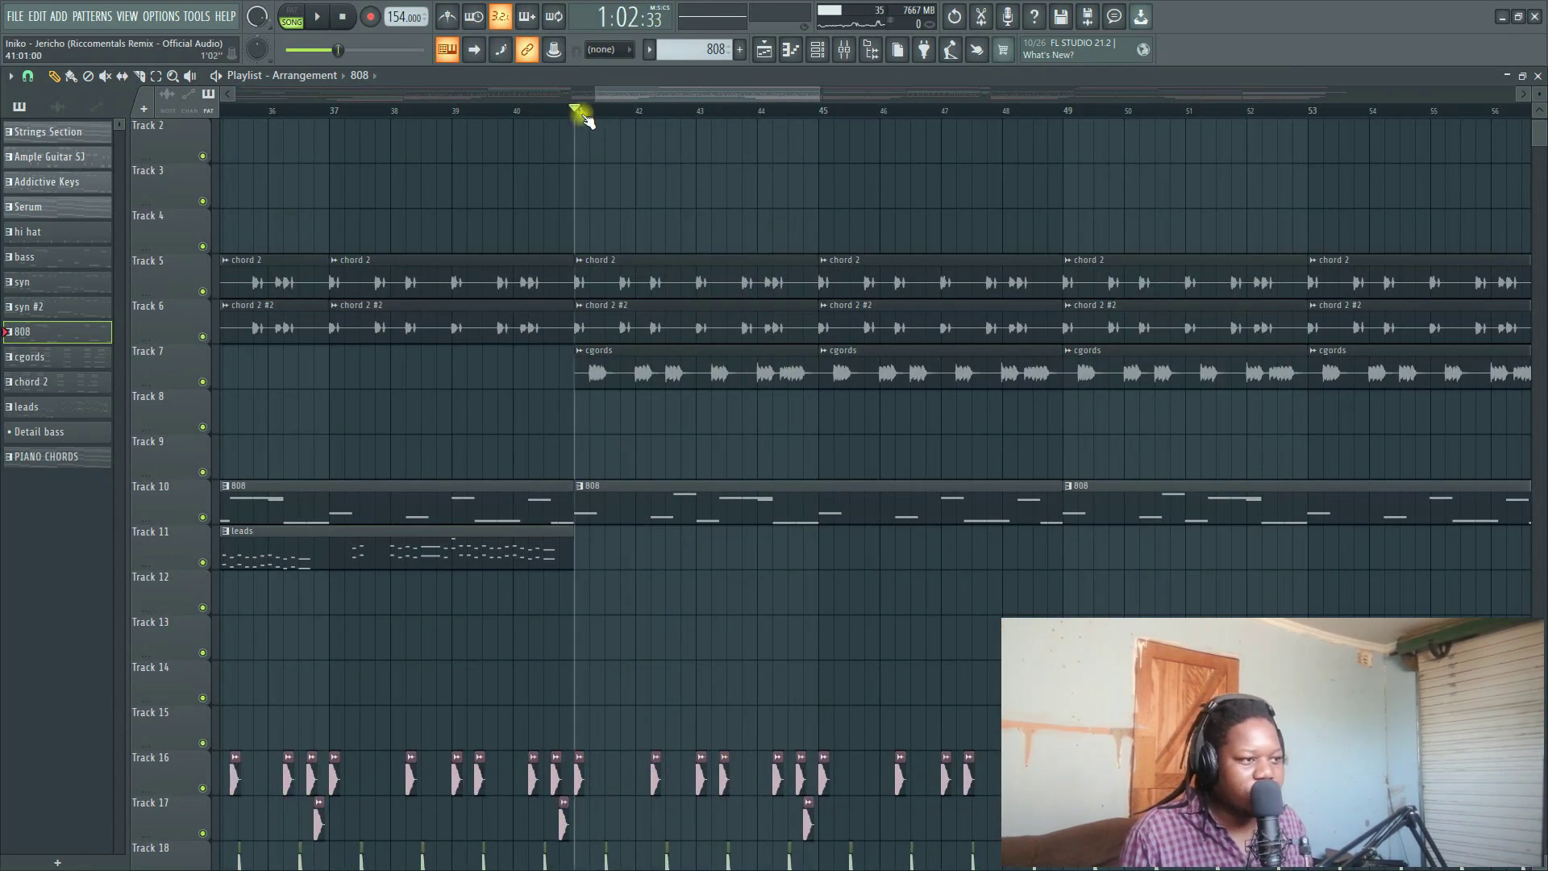
scroll(596, 114, down, 5)
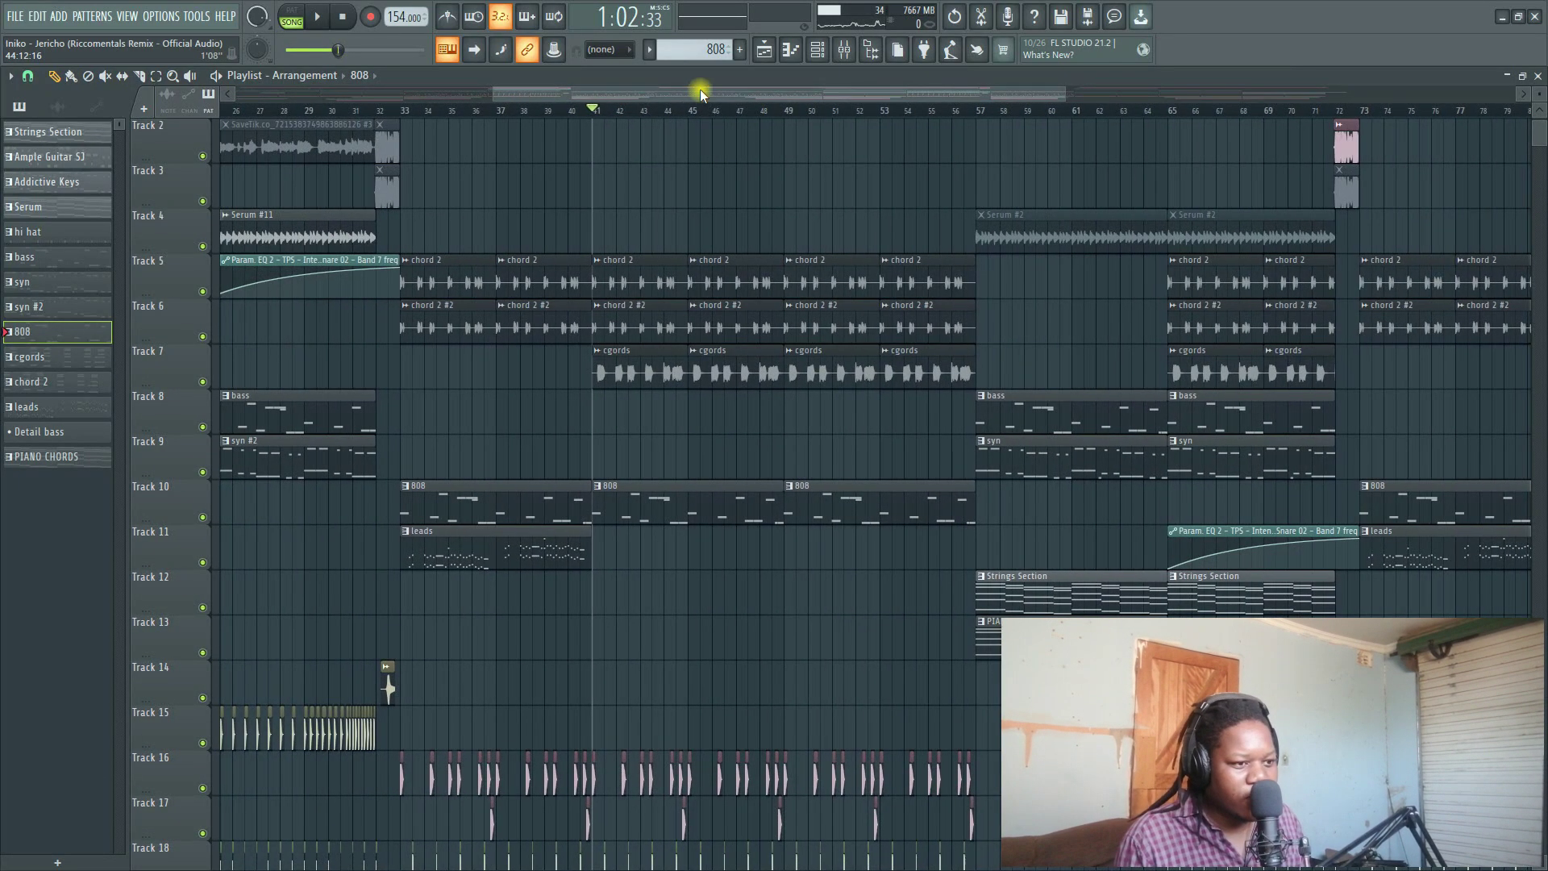
drag(700, 94, 728, 125)
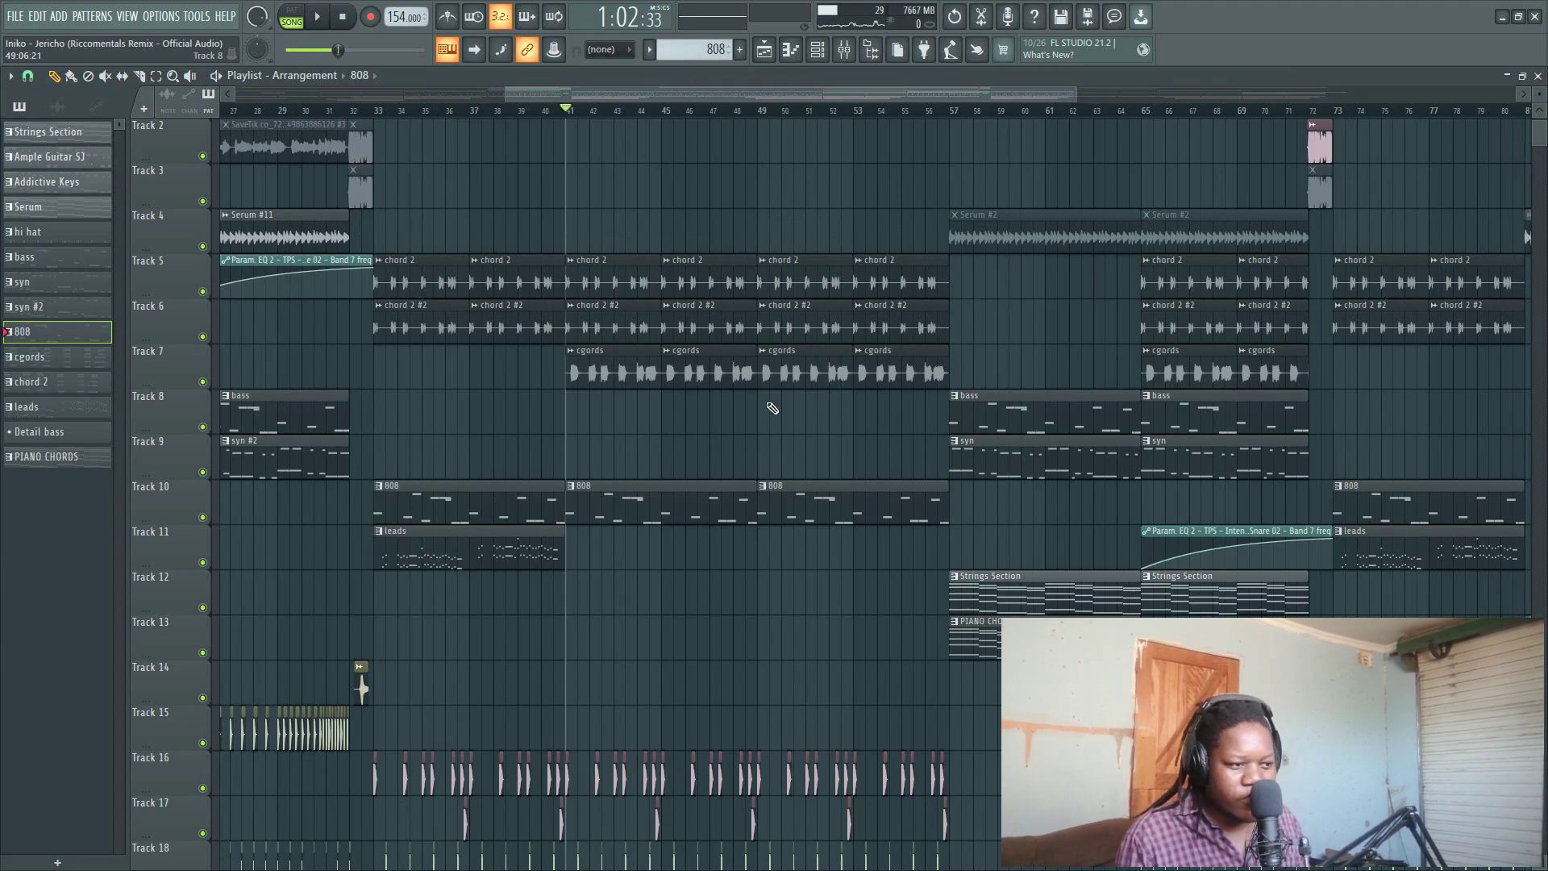
scroll(774, 419, down, 2)
key(space)
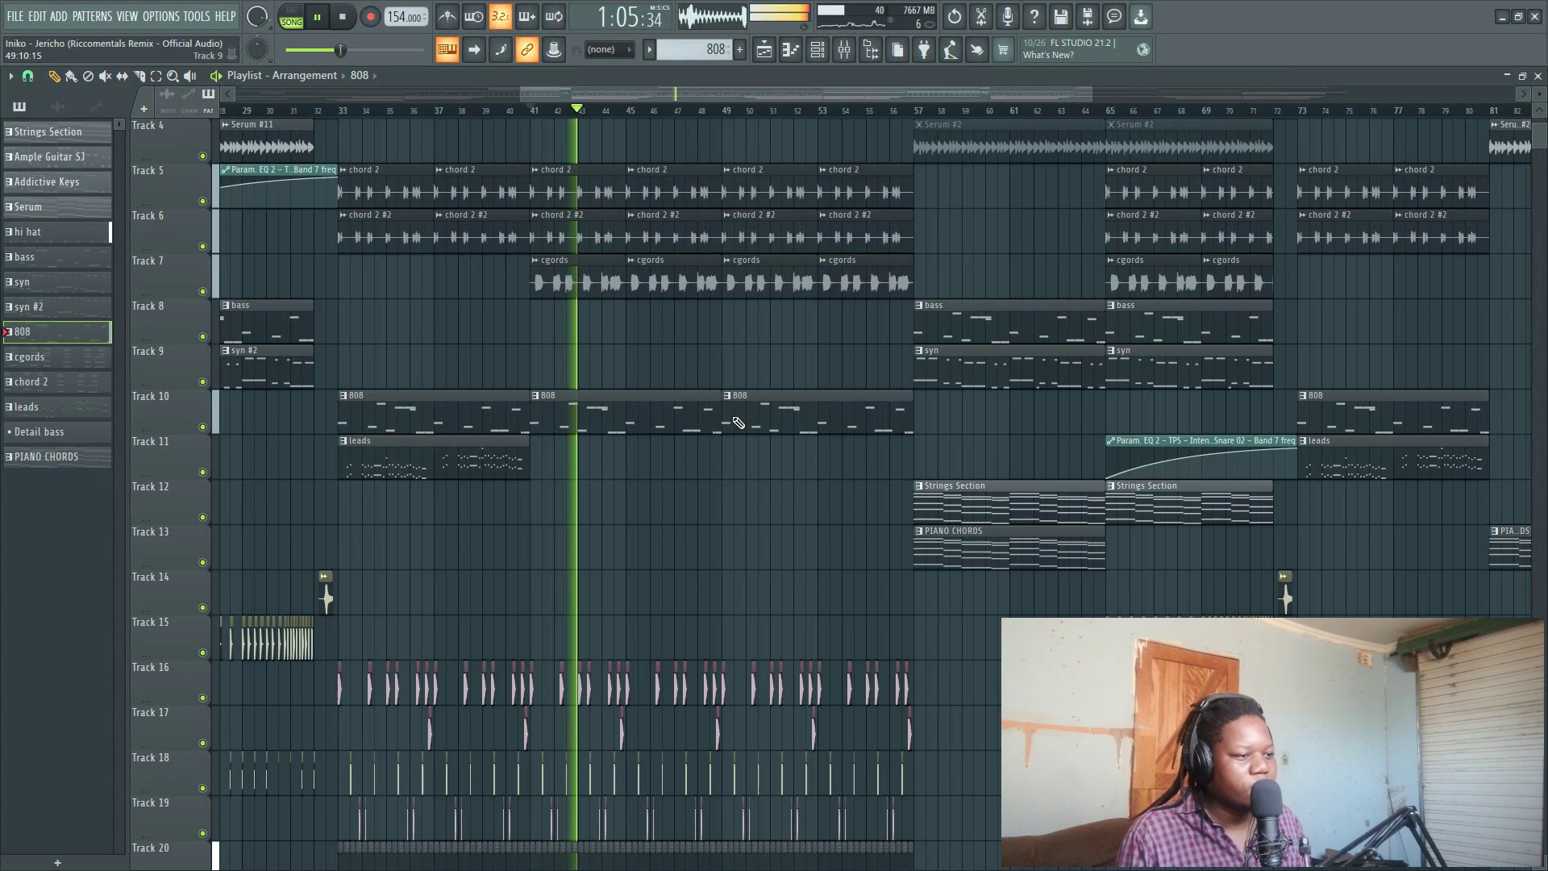
scroll(739, 420, down, 8)
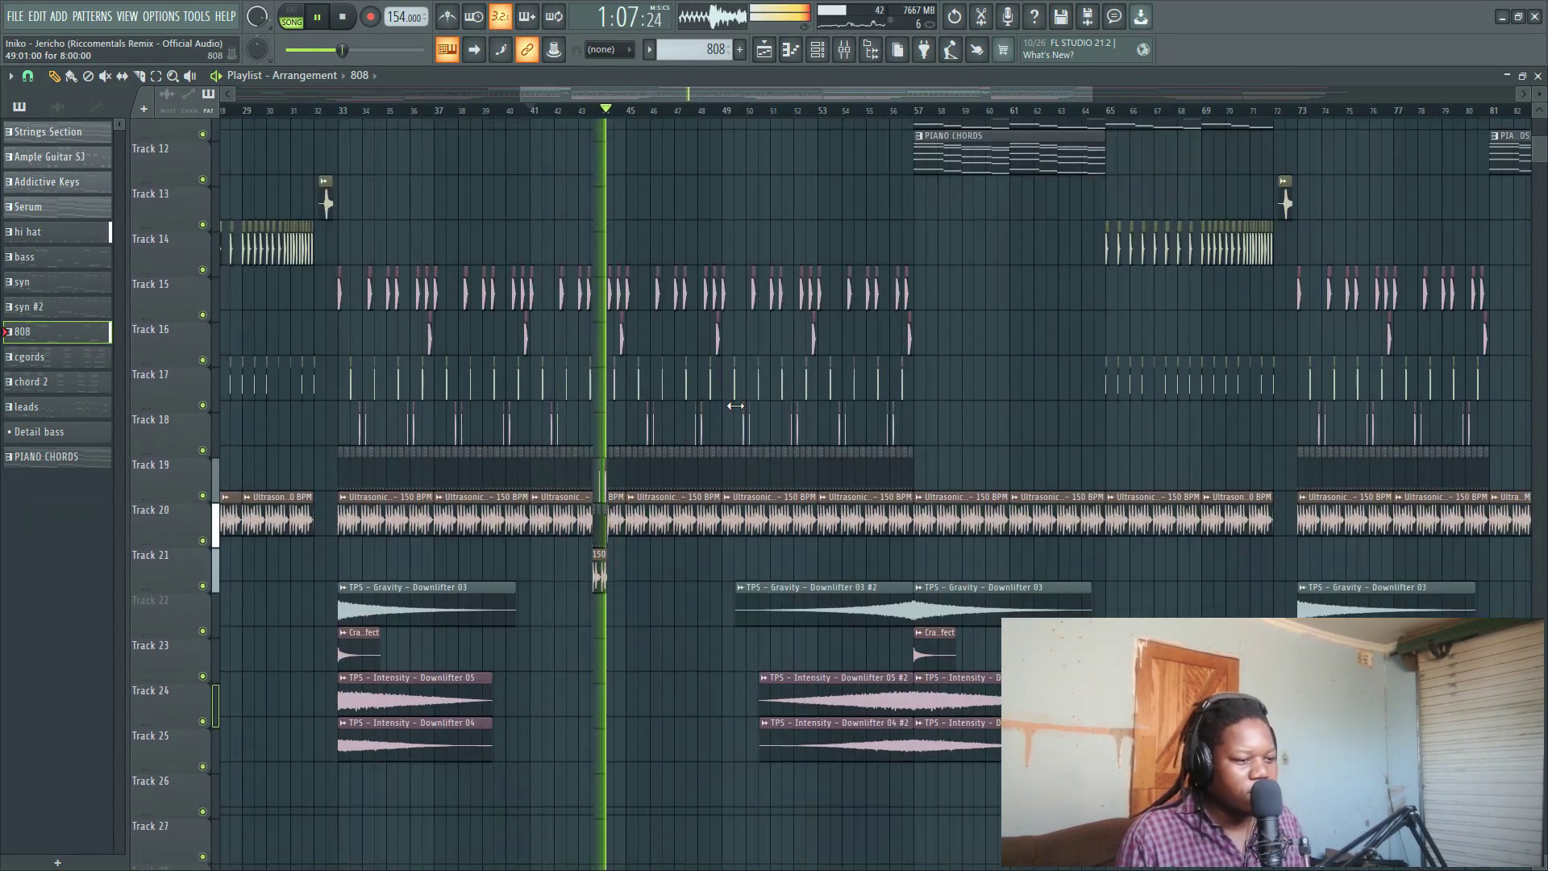
scroll(936, 394, up, 3)
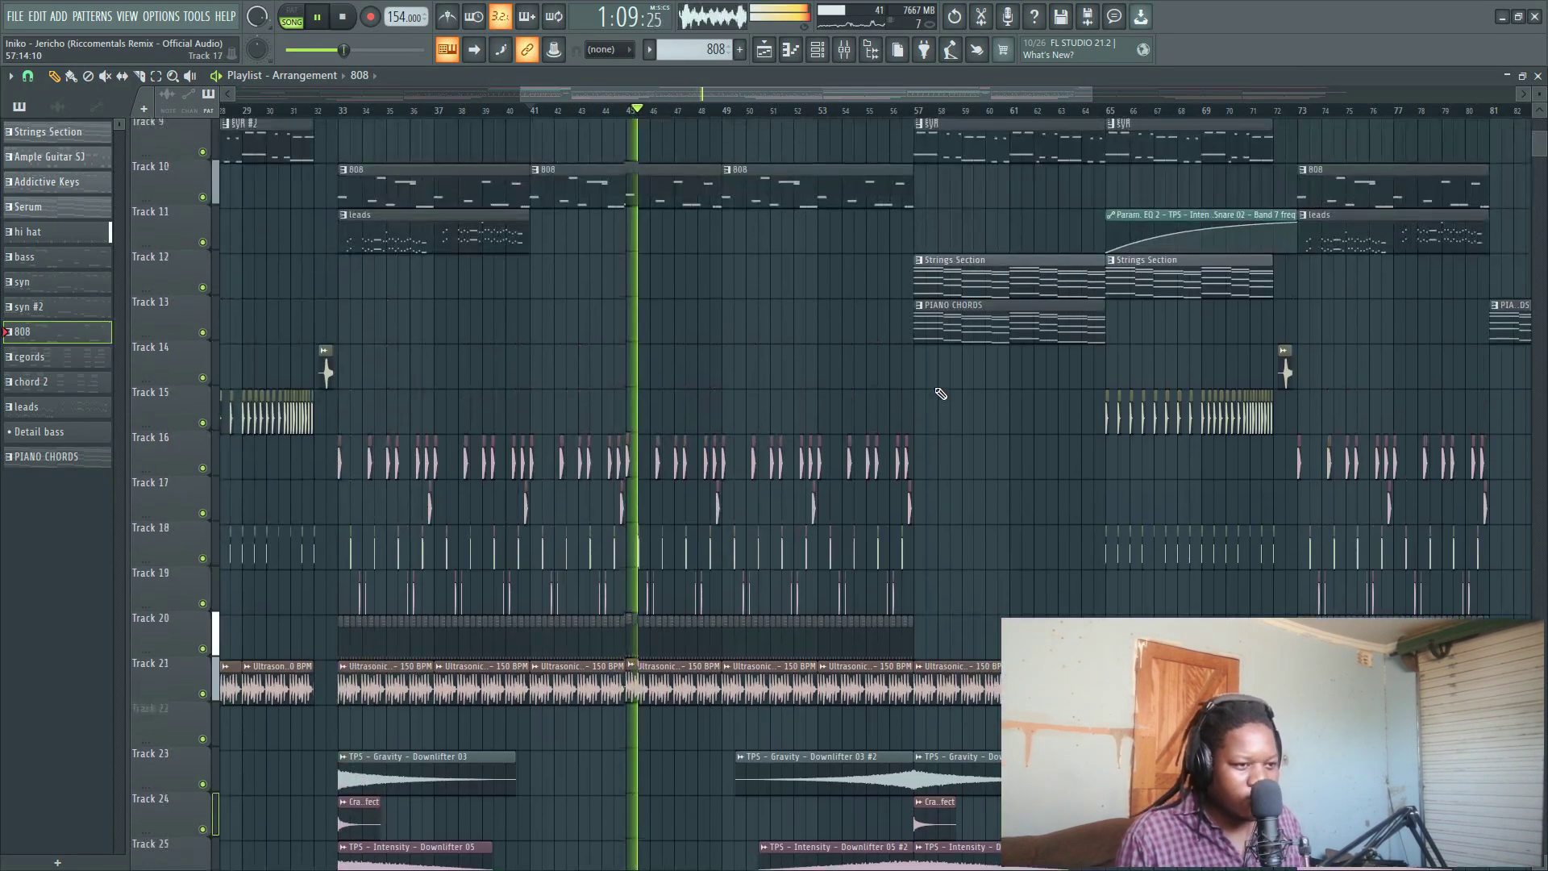
scroll(936, 394, up, 4)
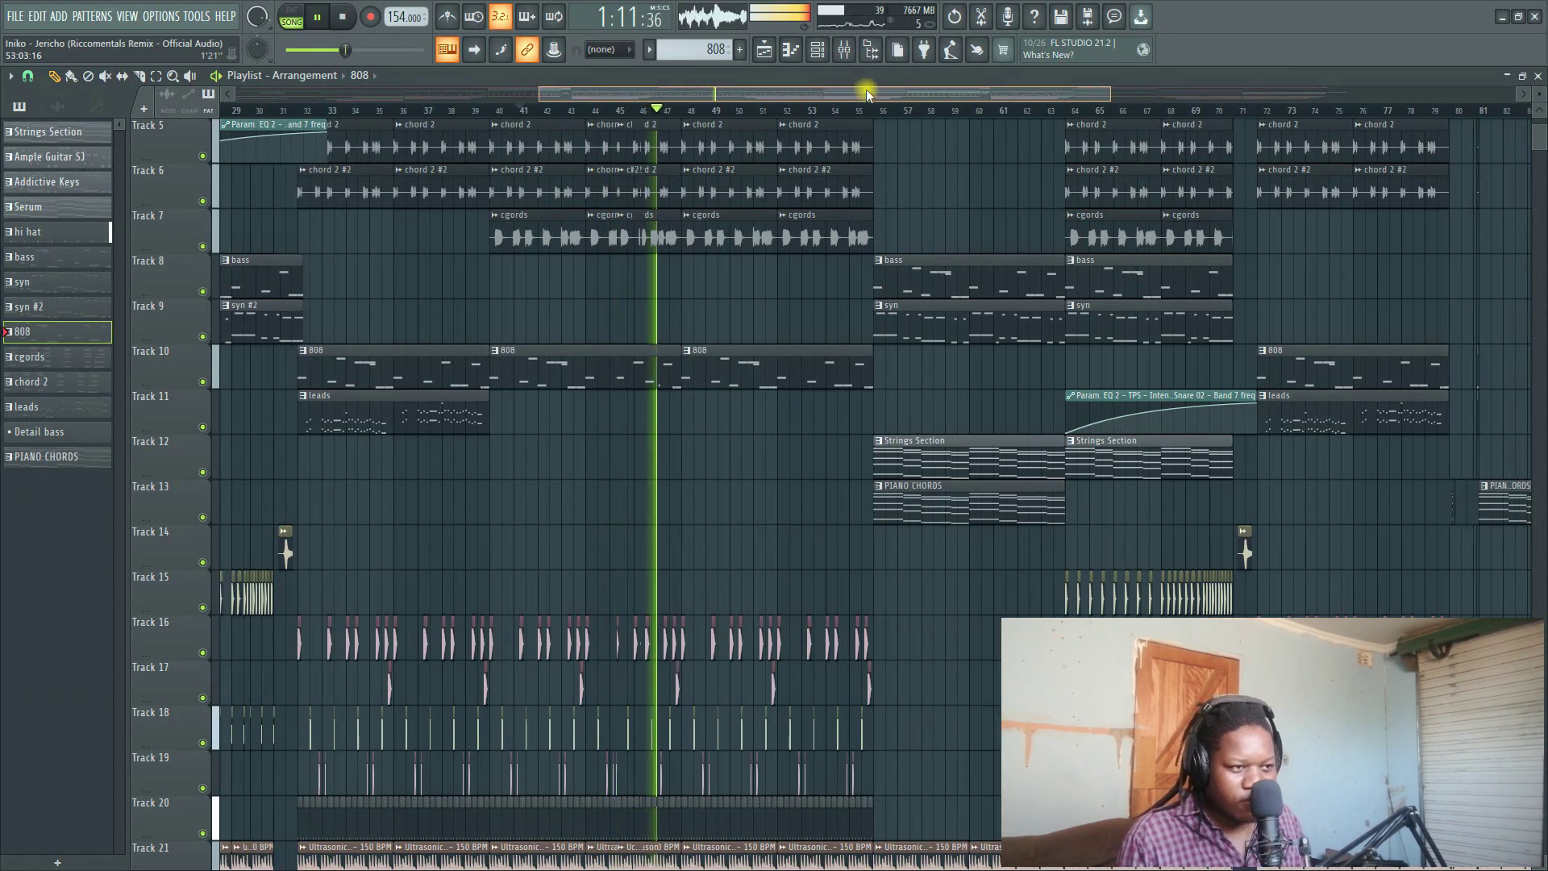
drag(866, 93, 885, 90)
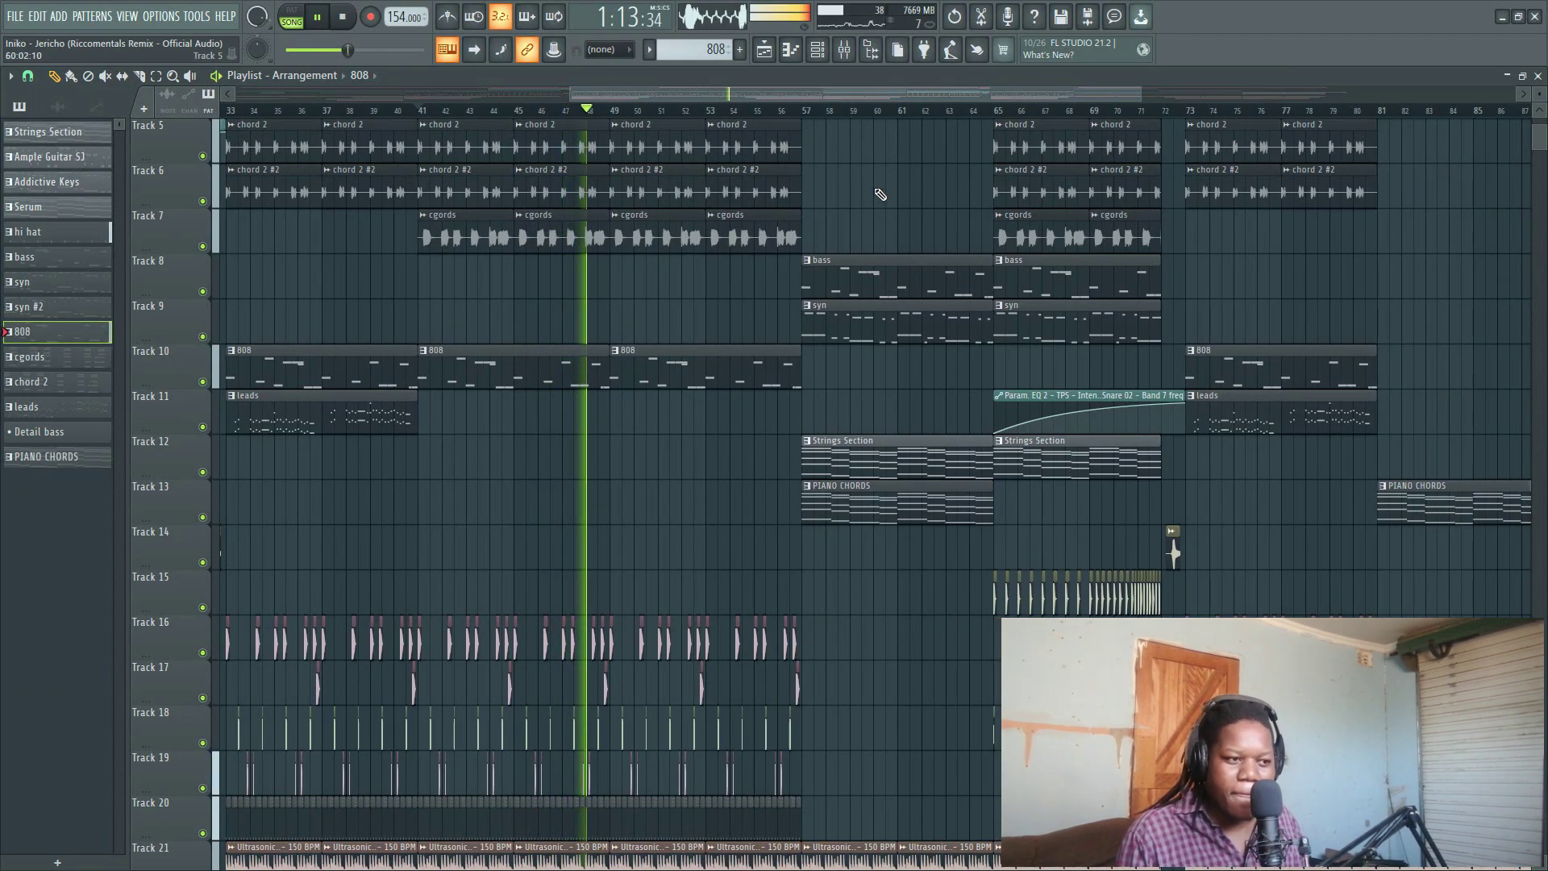
key(space)
click(927, 458)
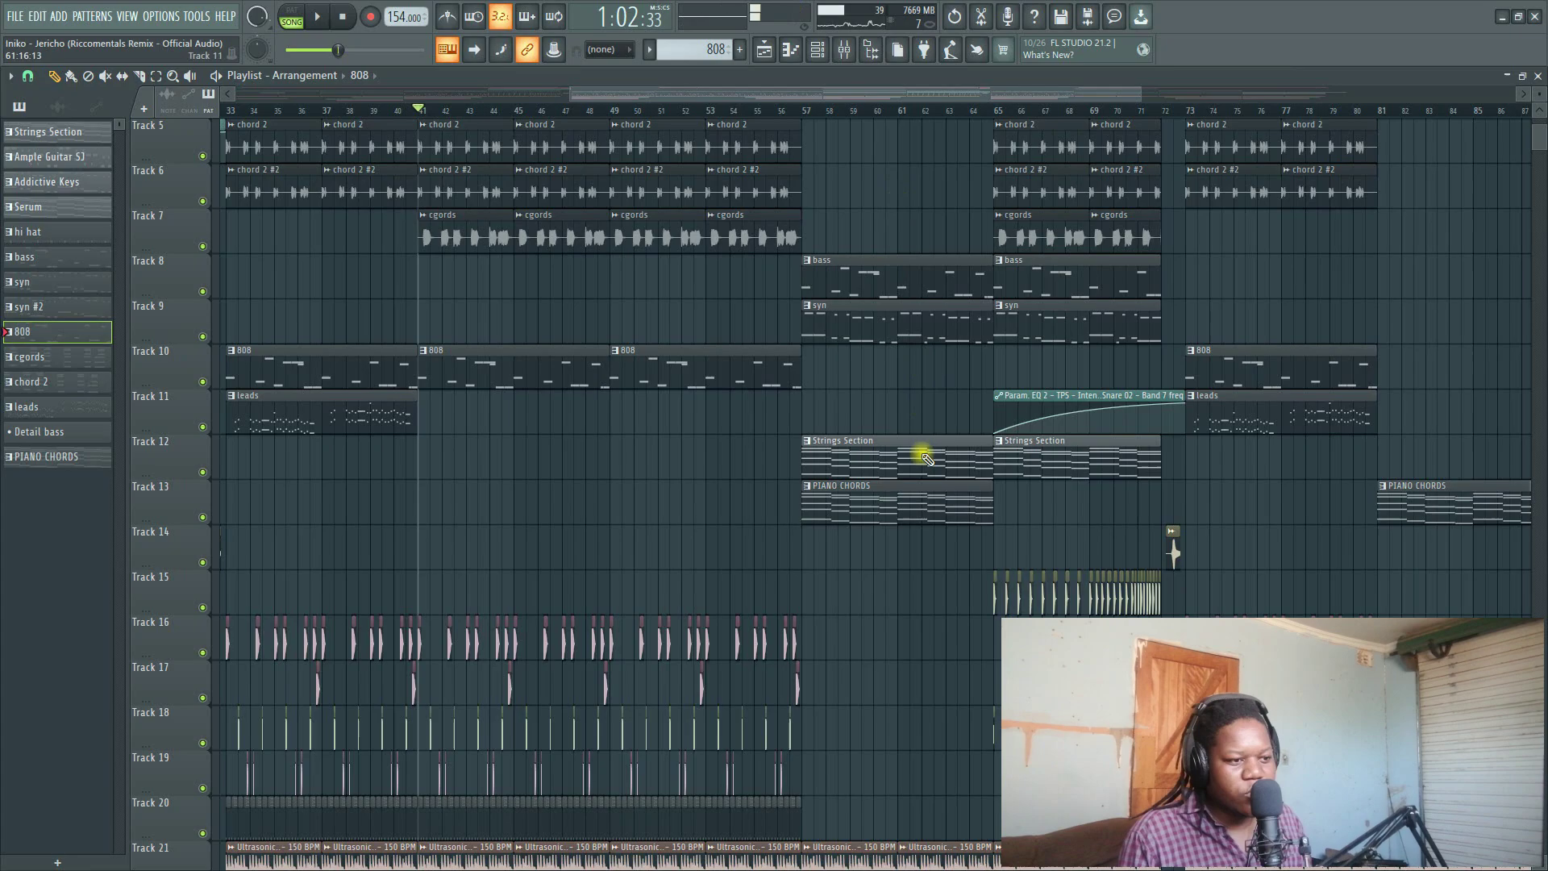
scroll(911, 476, down, 1)
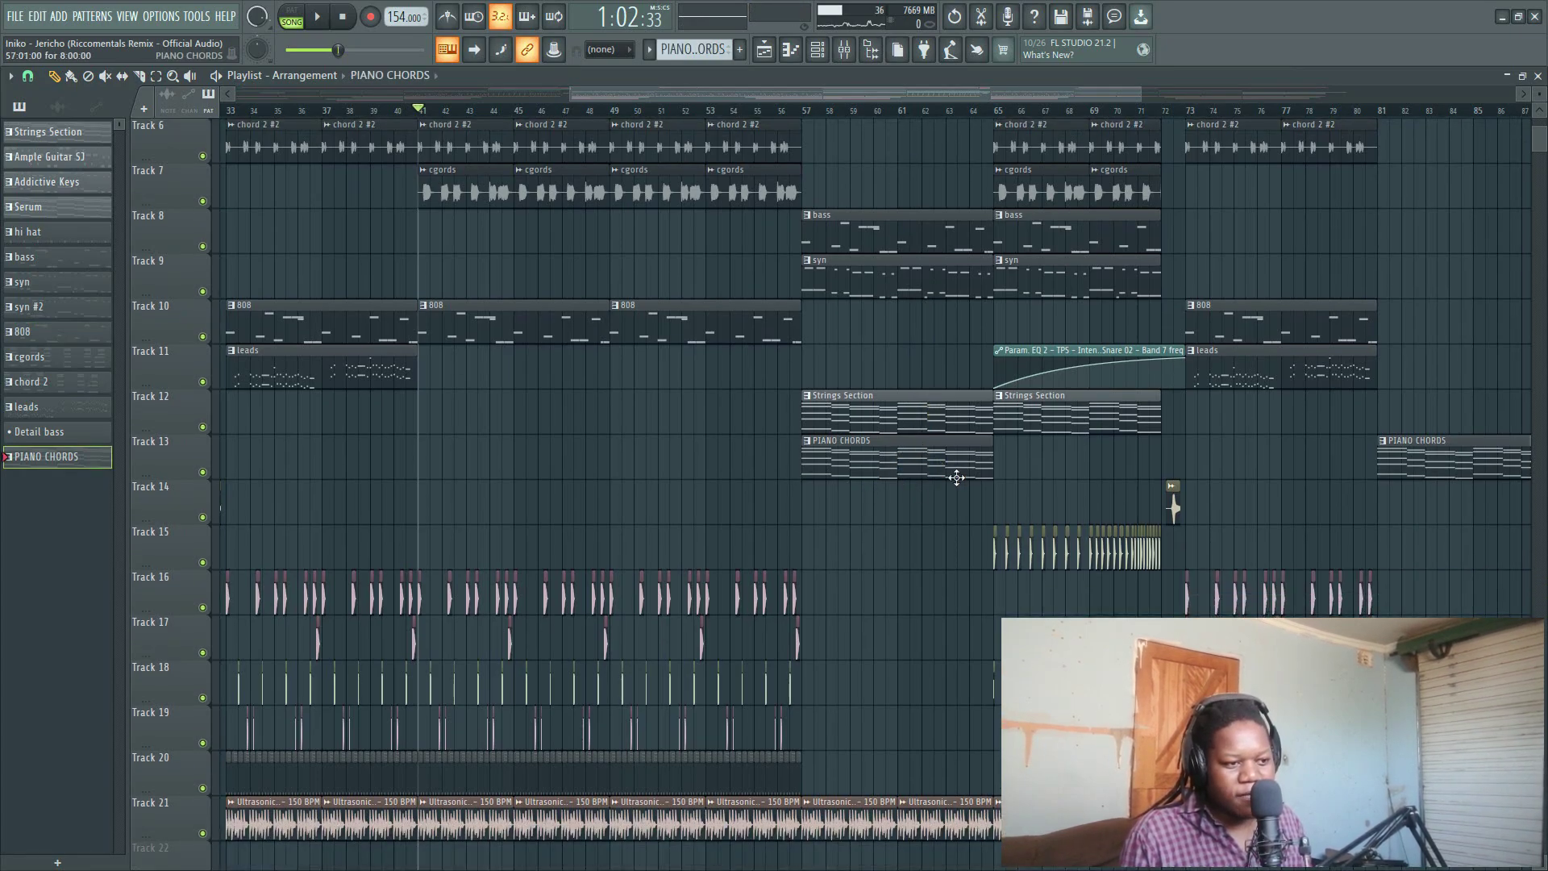
double_click(875, 417)
drag(554, 97, 107, 93)
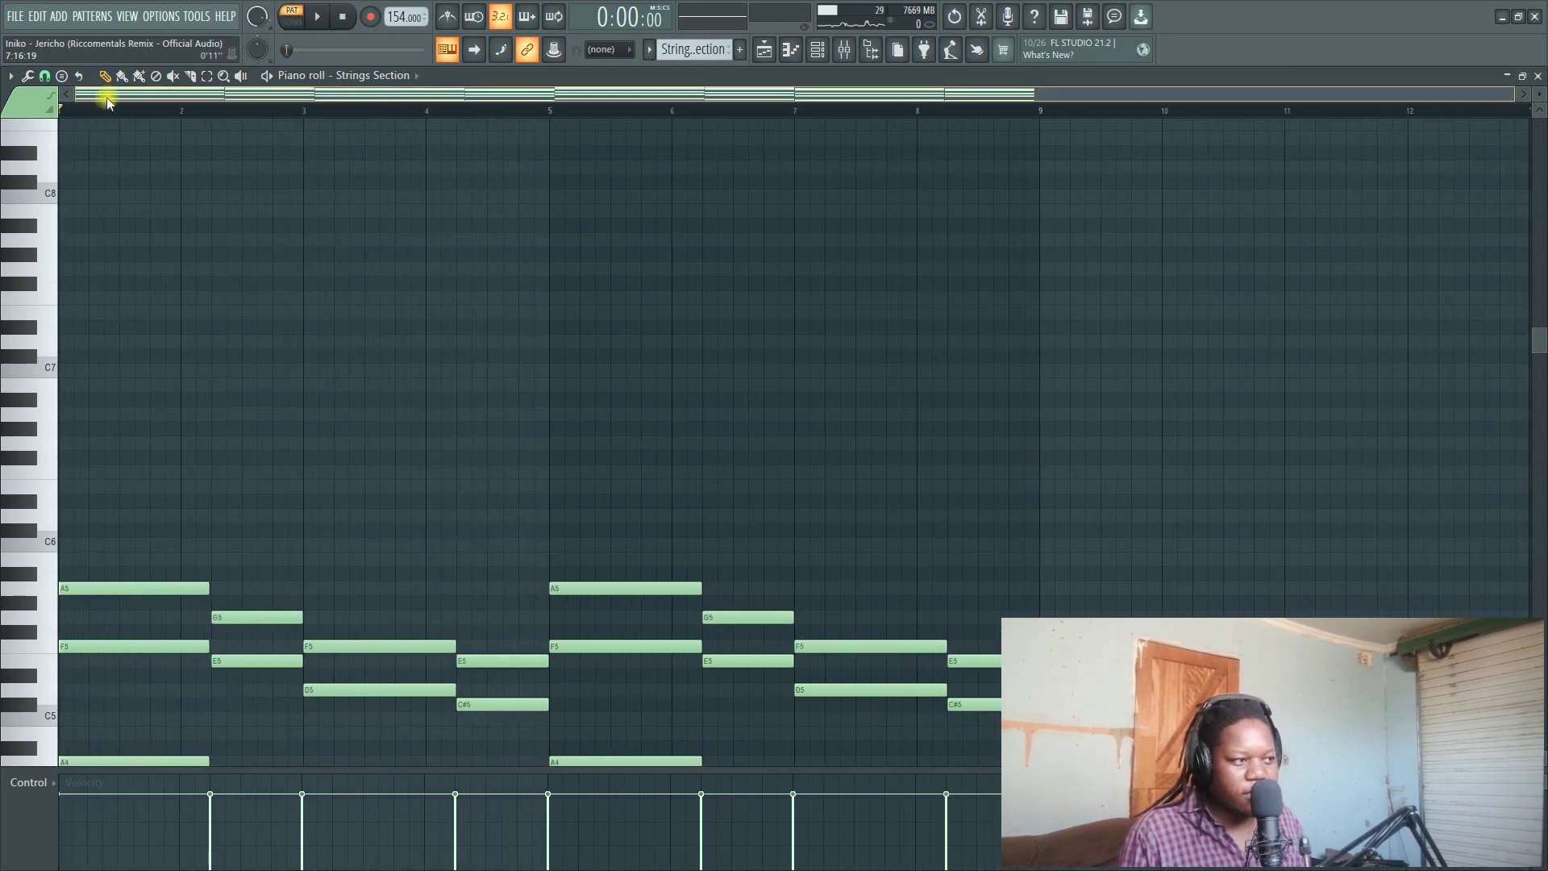
click(820, 50)
key(F6)
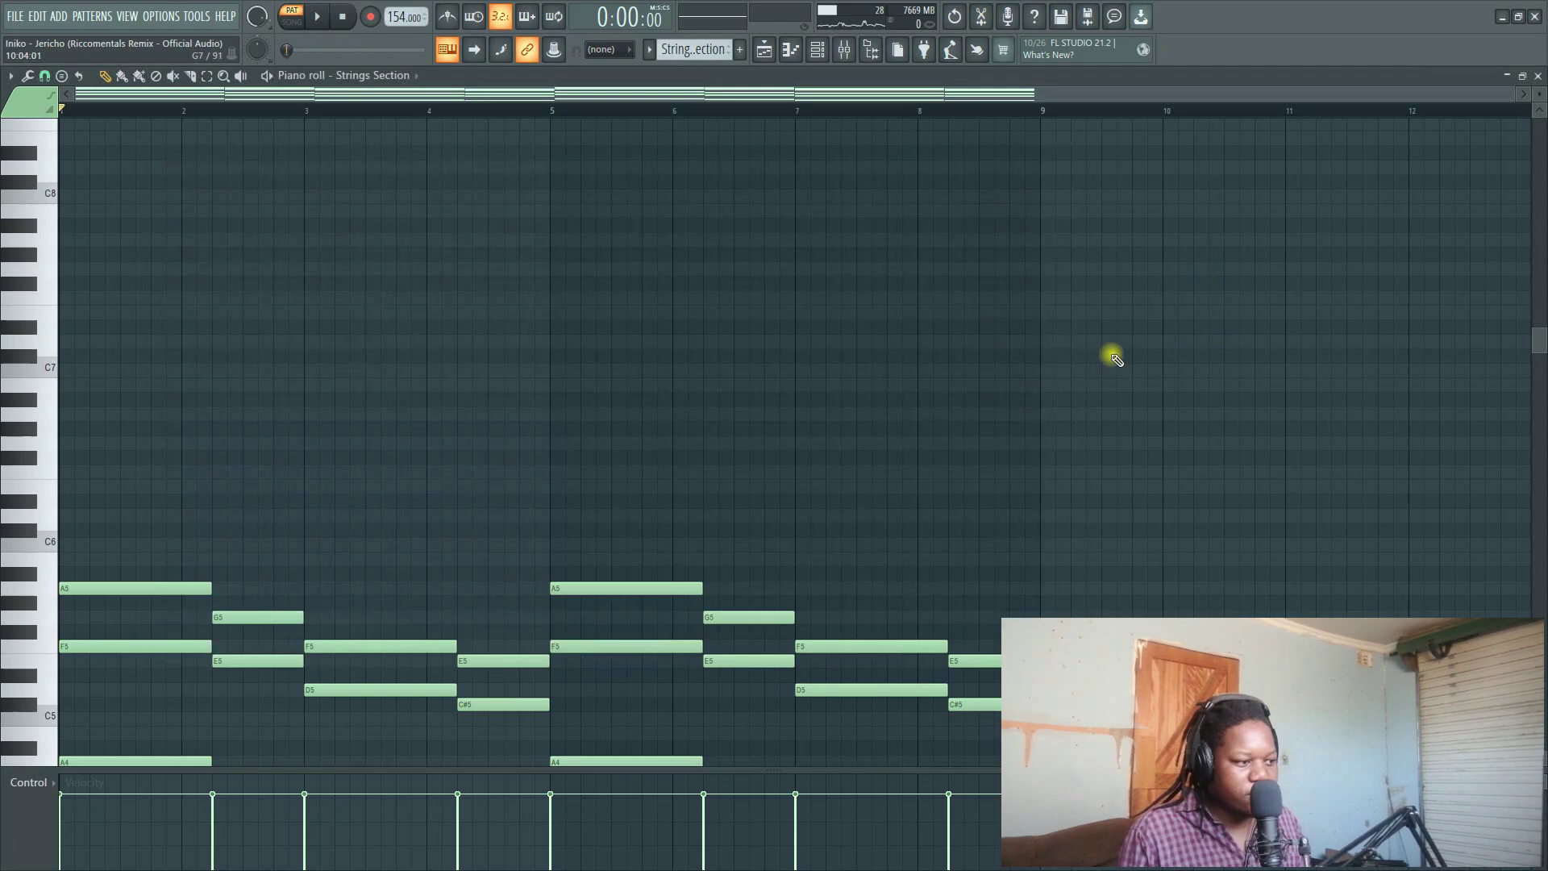
scroll(1112, 355, down, 8)
click(806, 50)
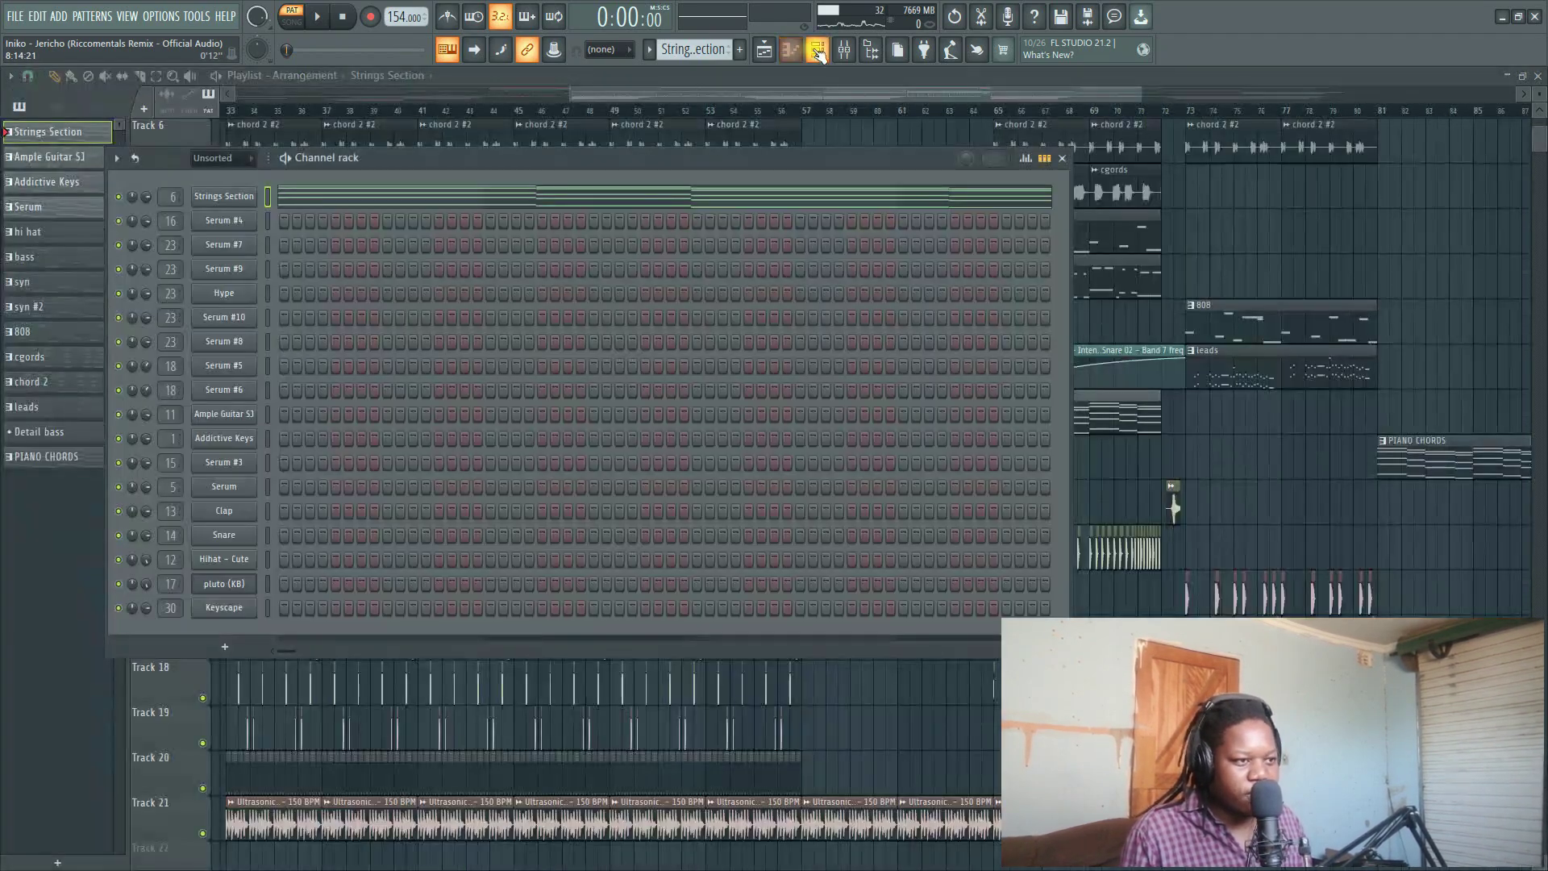
key(F6)
key(F6)
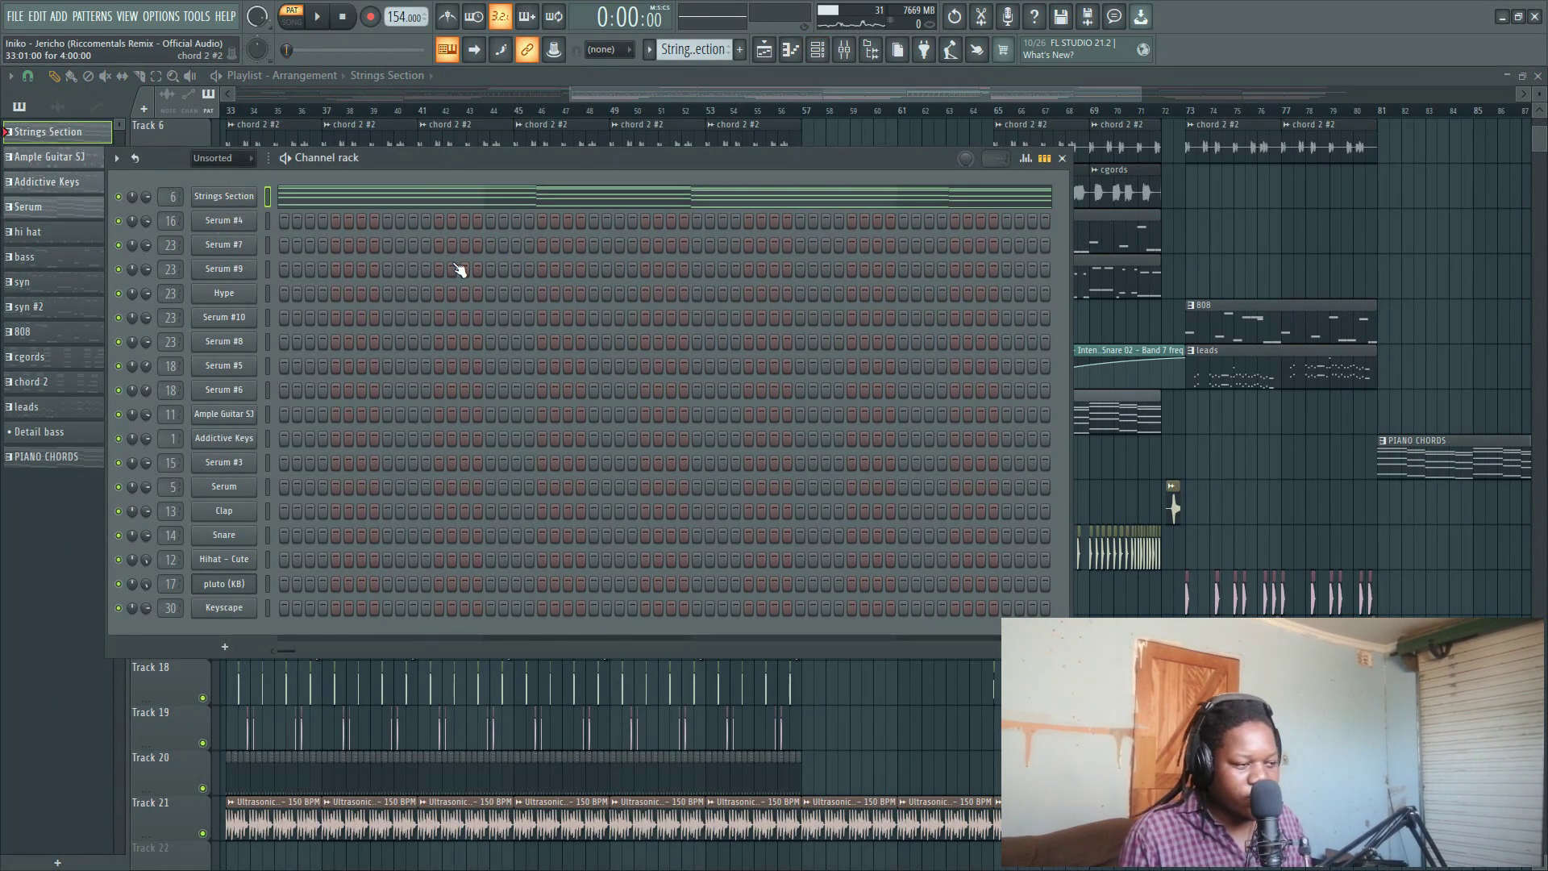
click(816, 50)
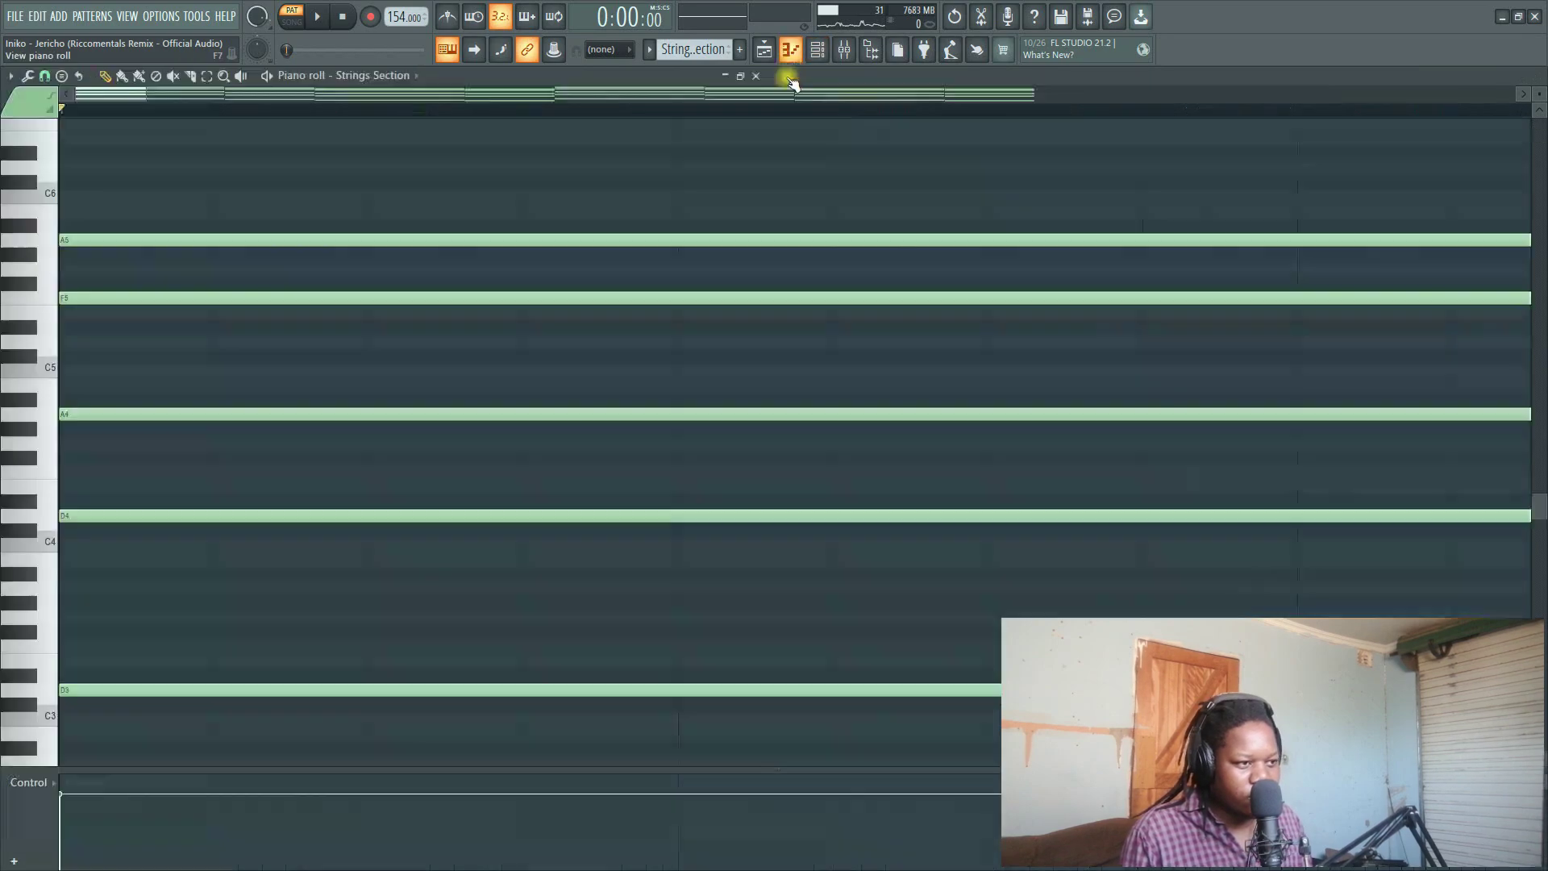
key(space)
scroll(802, 300, down, 3)
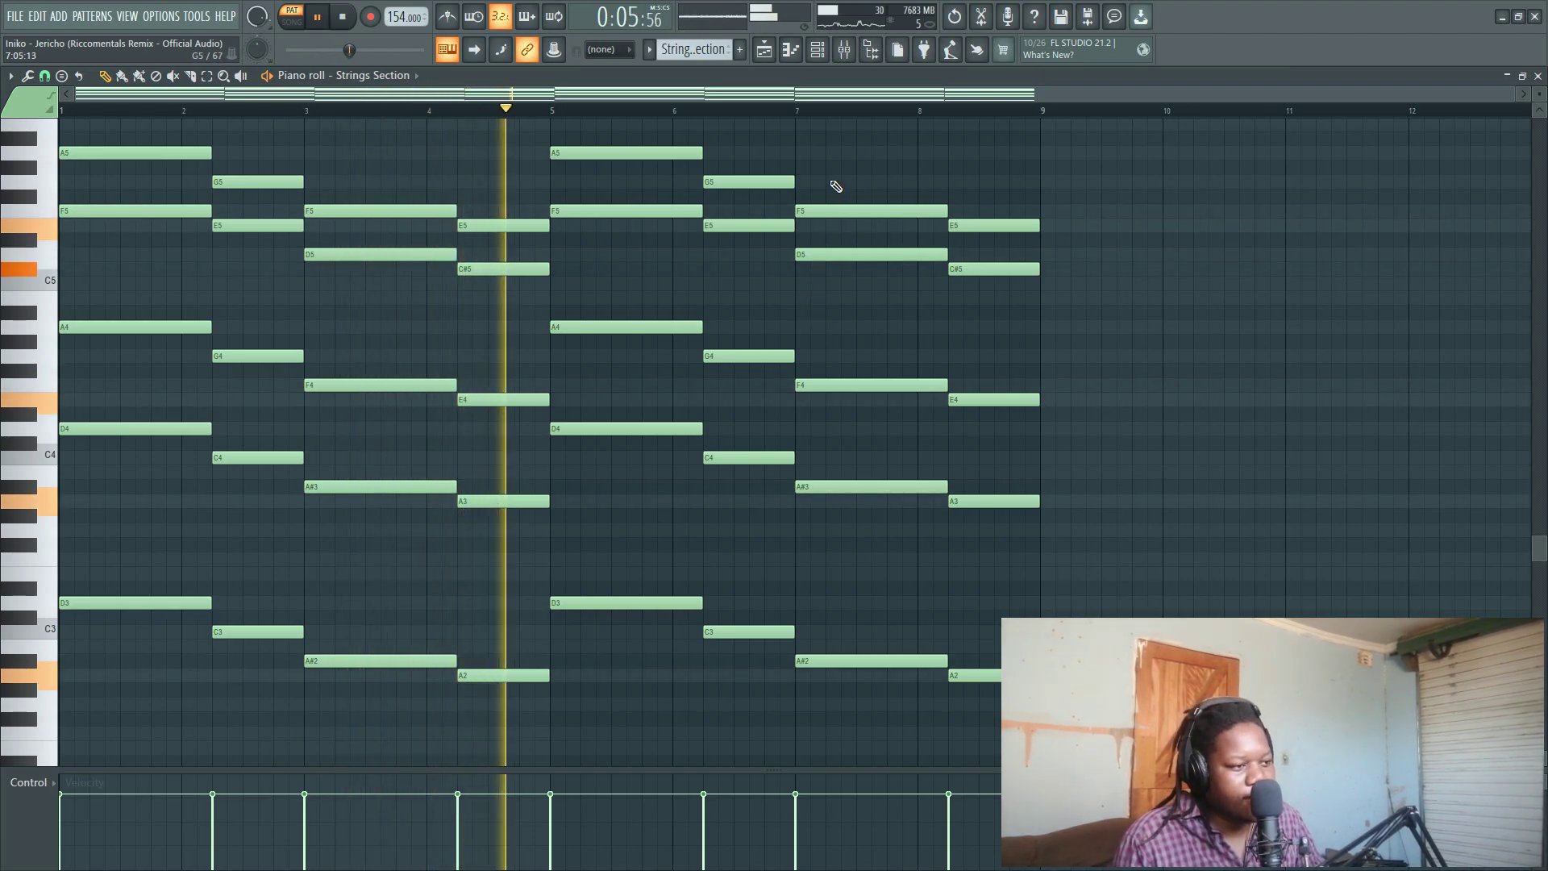
click(779, 53)
key(space)
drag(844, 94, 935, 93)
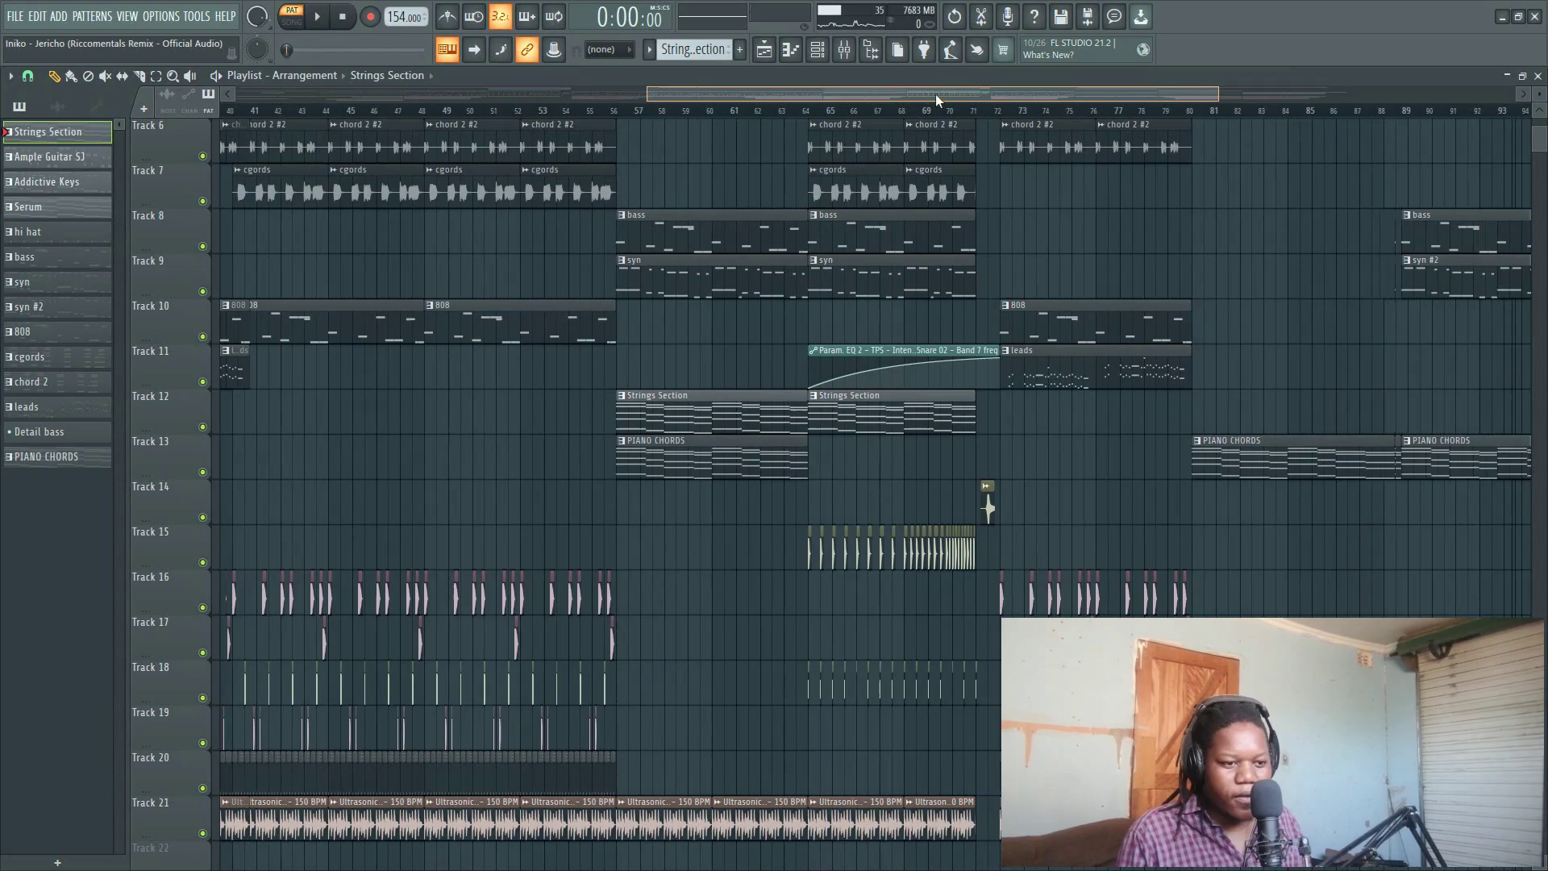
scroll(1161, 517, down, 10)
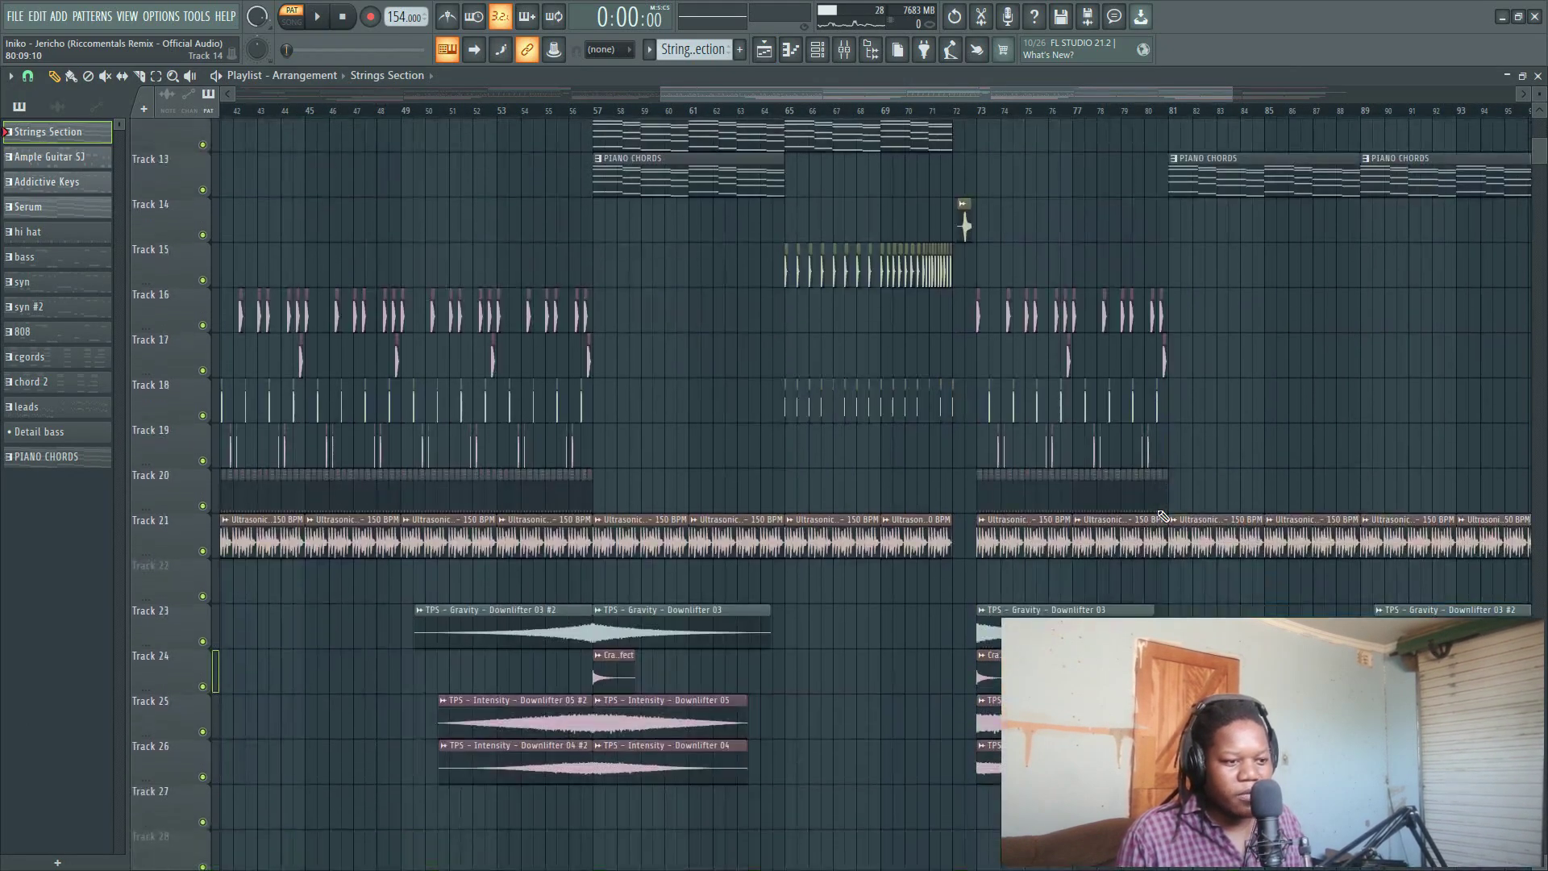
scroll(1164, 516, up, 15)
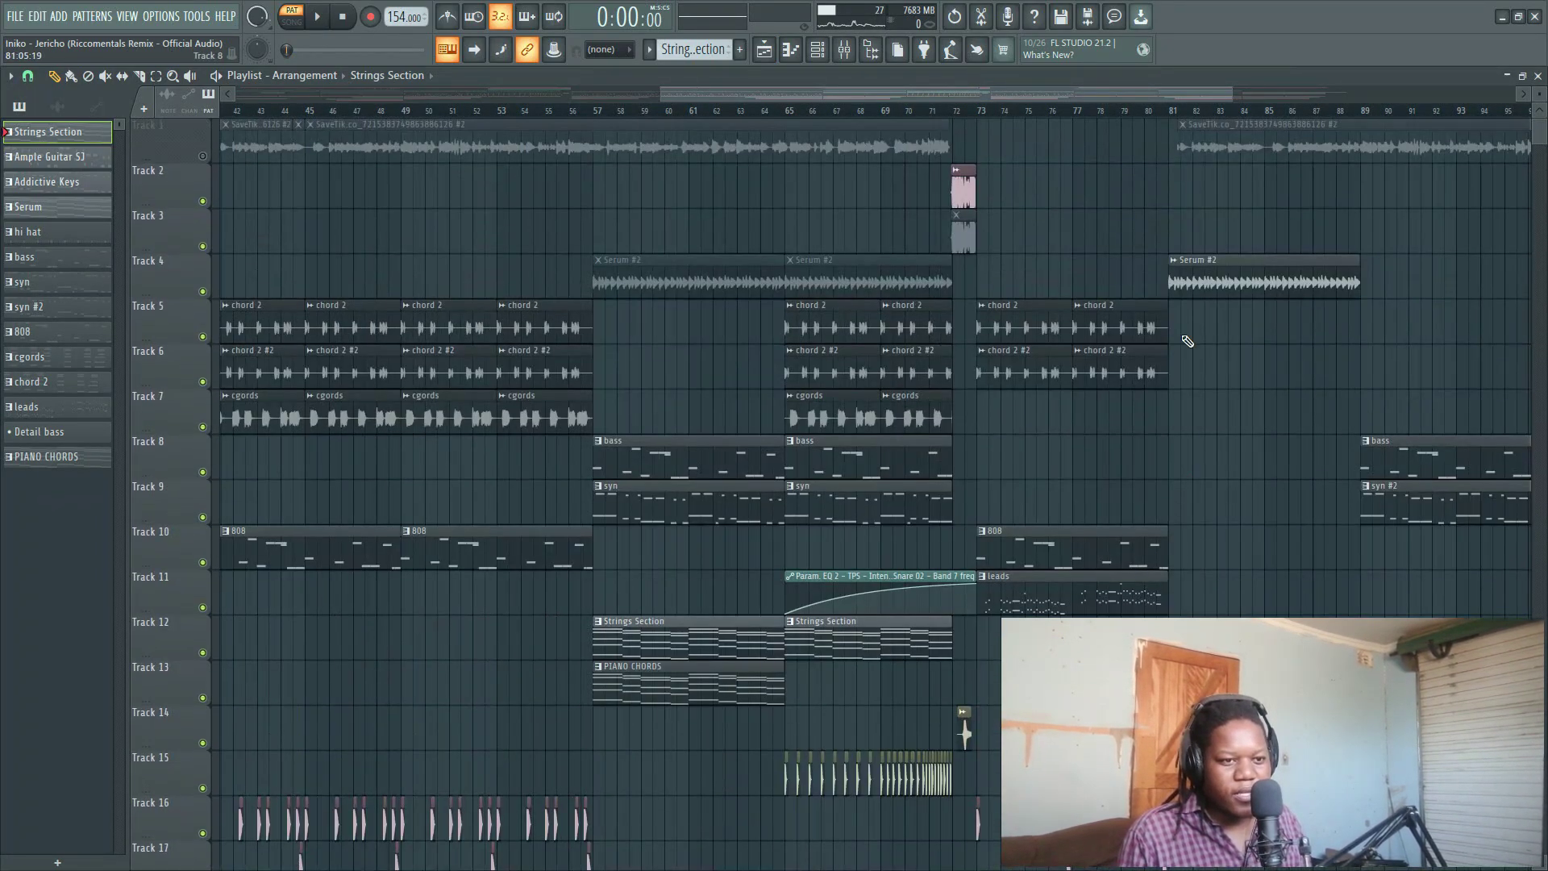
scroll(1146, 112, down, 4)
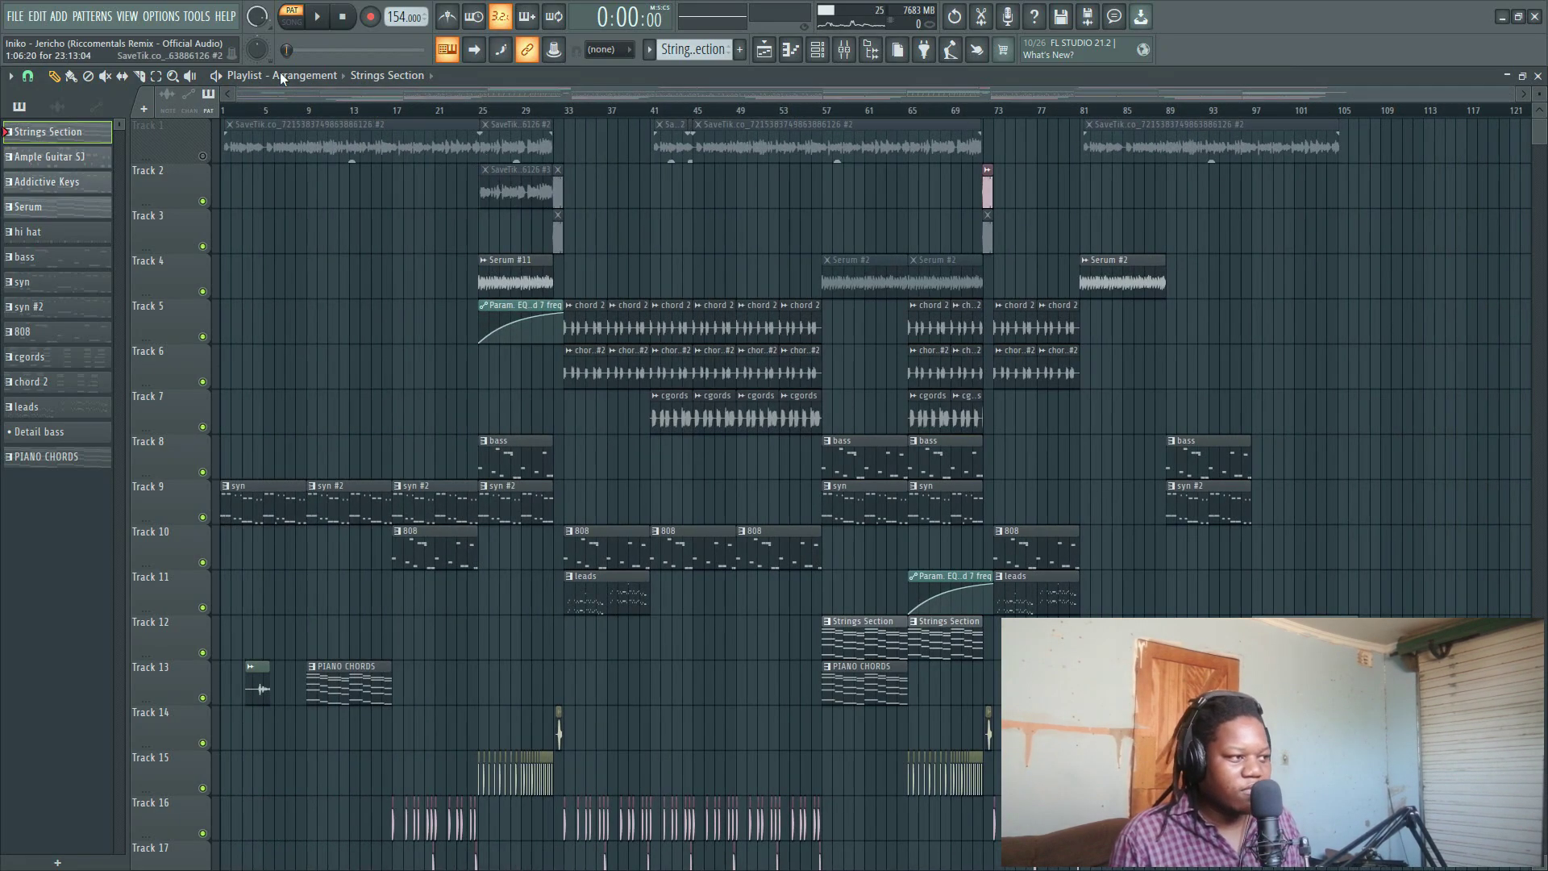